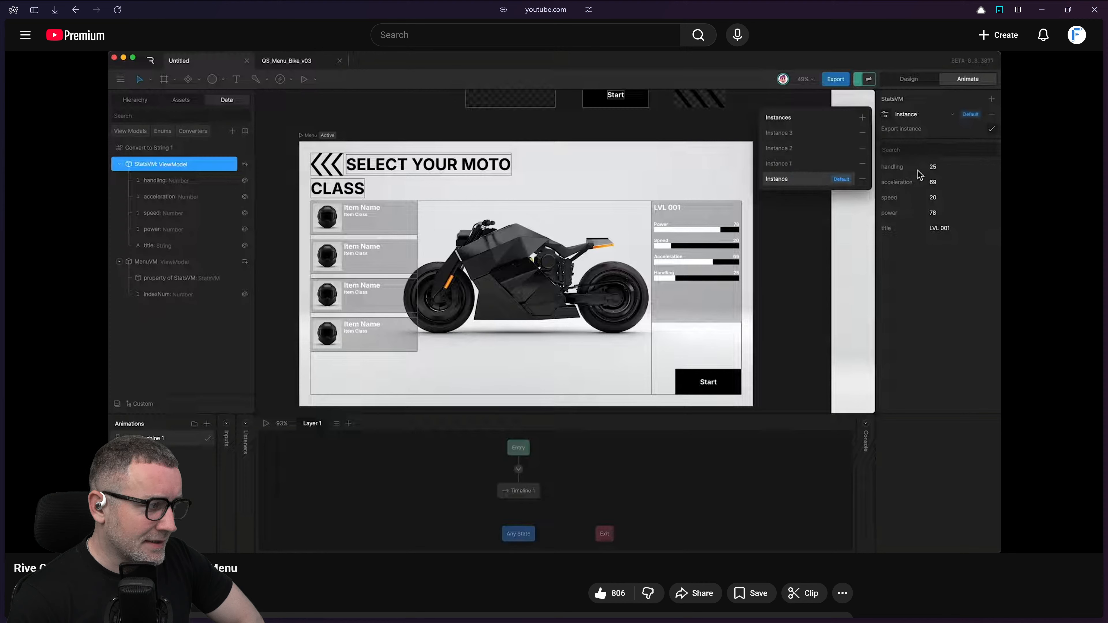
Step: Pause the tutorial video, switch to Rive and open the recent file Rive 101
{"action": "left_click", "coordinate": [590, 393]}
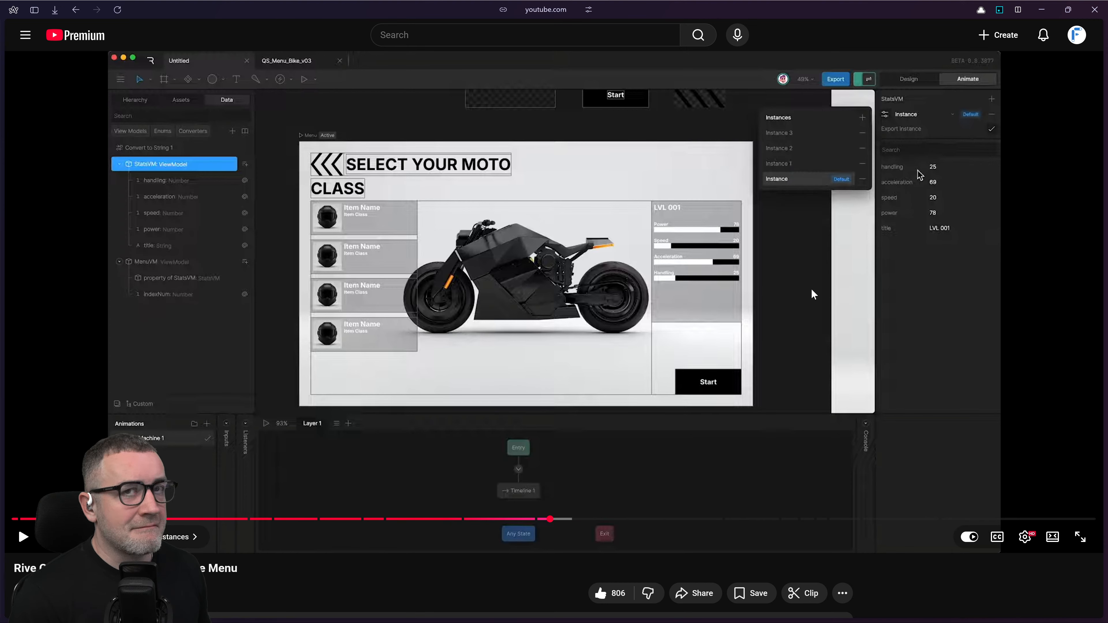
{"action": "key", "text": "ctrl+super+Right"}
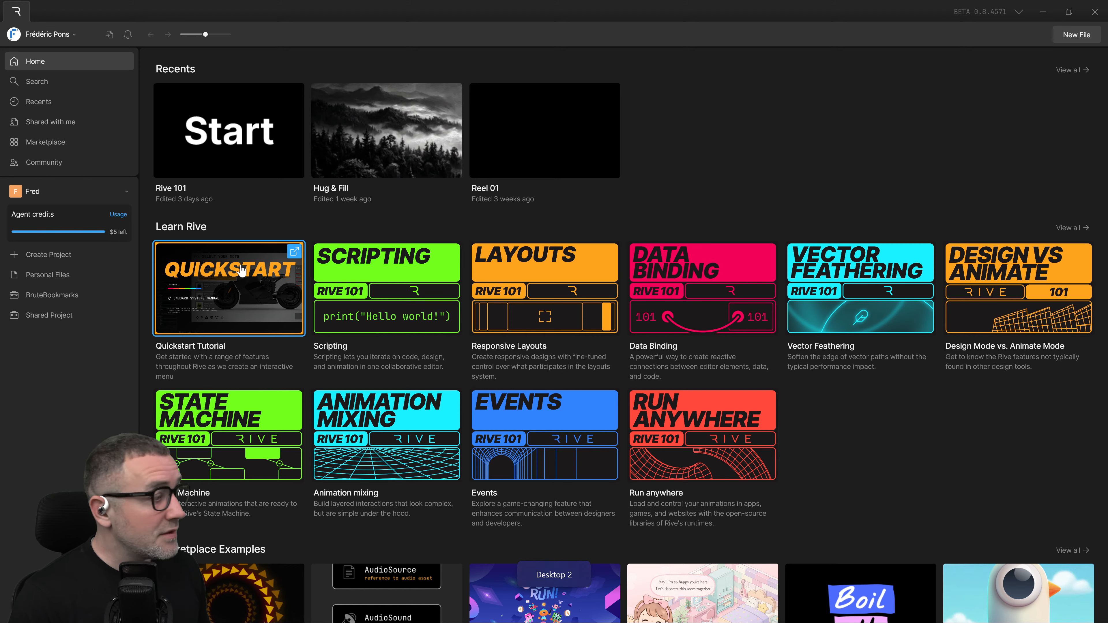
{"action": "key", "text": "ctrl+super+Left"}
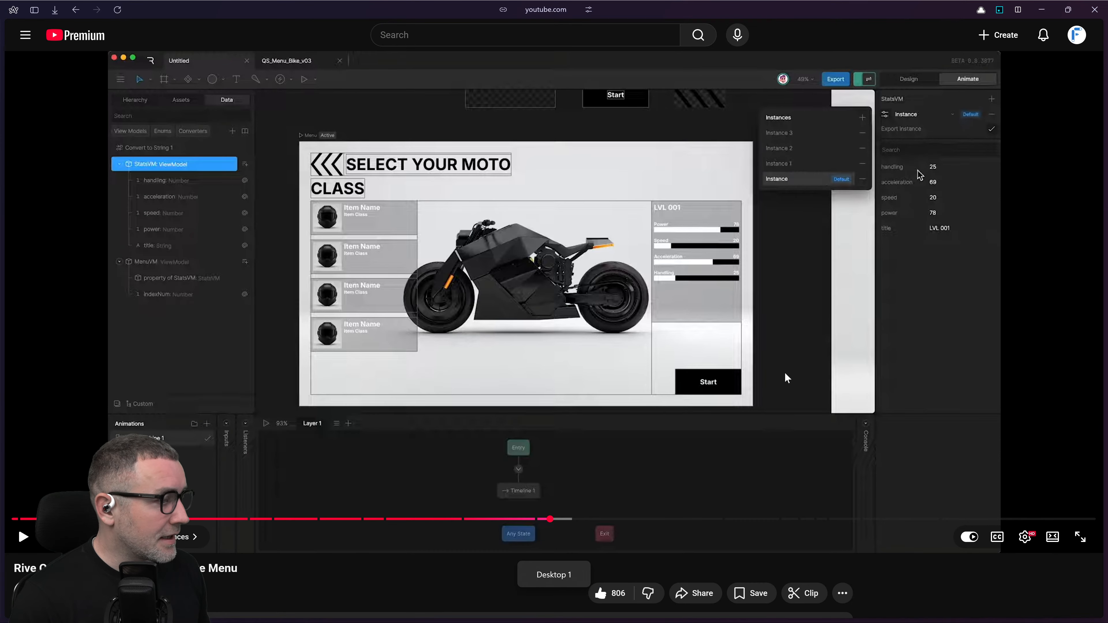
{"action": "key", "text": "ctrl+super+Right"}
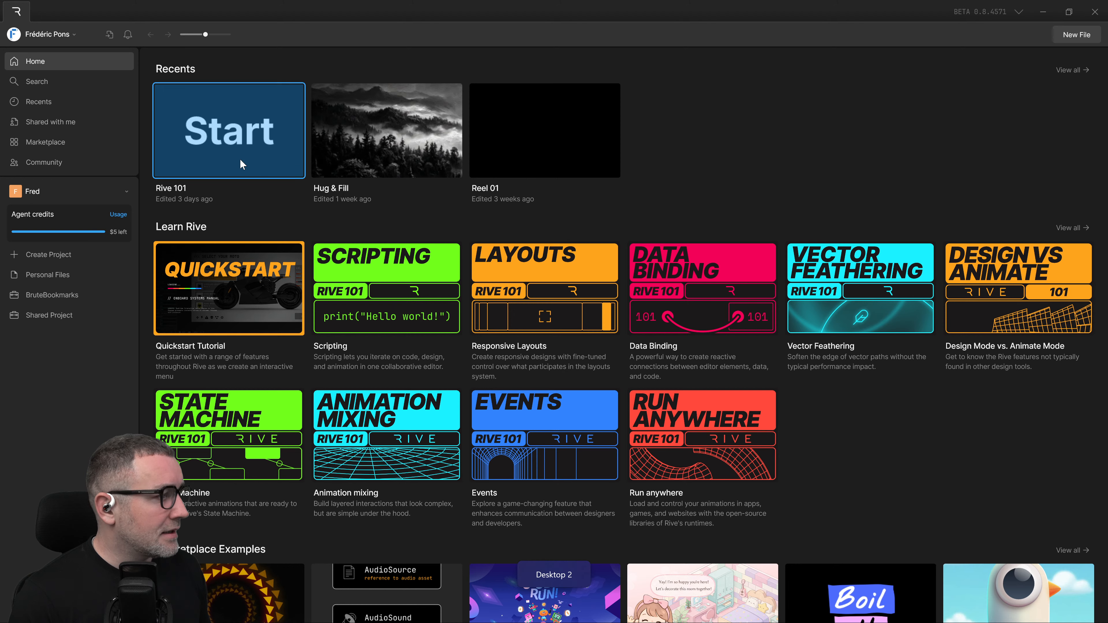
{"action": "double_click", "coordinate": [245, 146]}
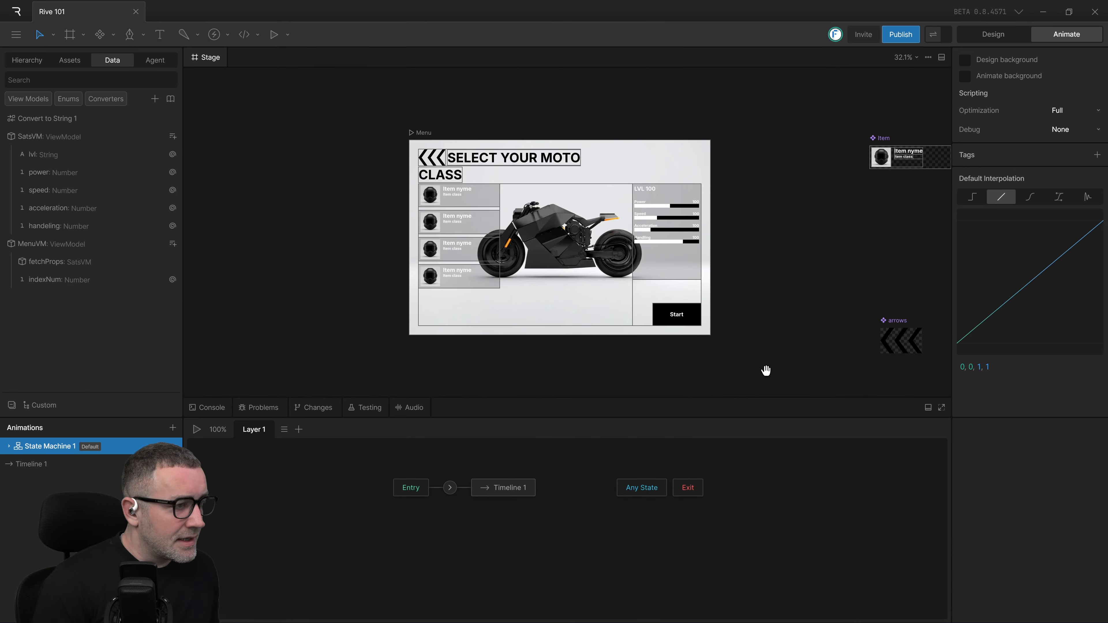
{"action": "left_click_drag", "start_coordinate": [766, 371], "coordinate": [717, 363]}
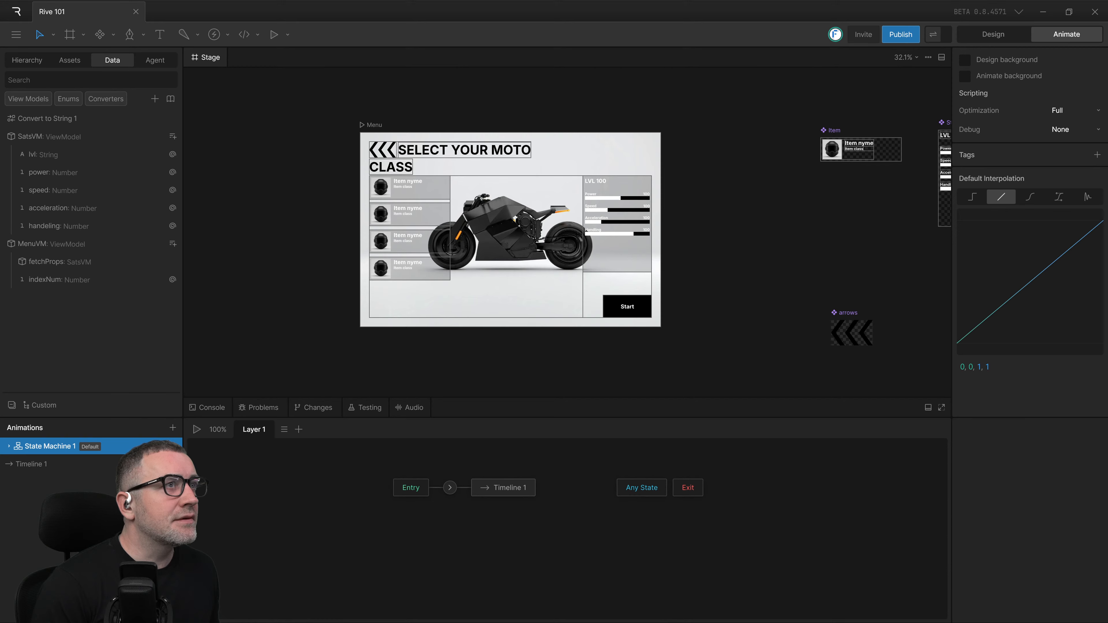
Step: Switch back to the YouTube tutorial and replay it from the end of the Data Binding chapter at 39:27
{"action": "key", "text": "ctrl+super+Left"}
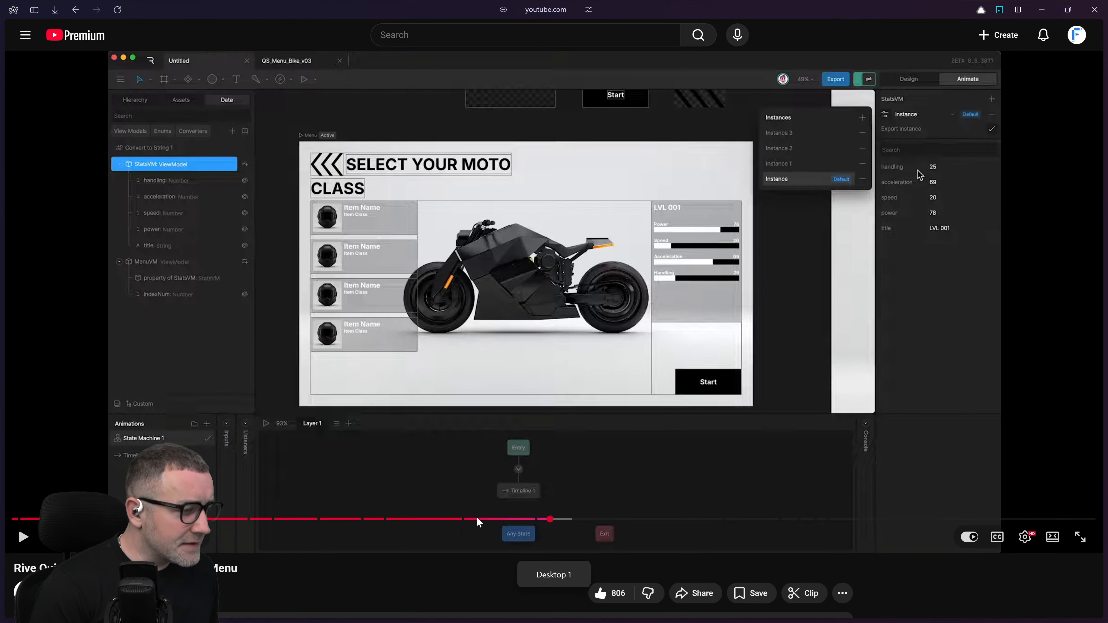
{"action": "left_click", "coordinate": [534, 520]}
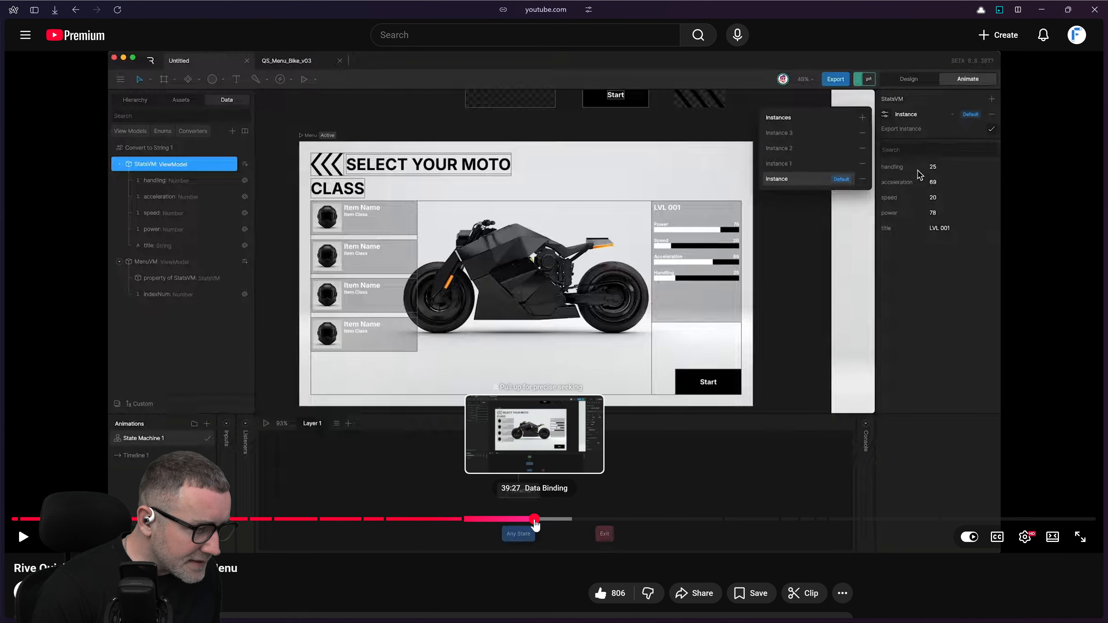
{"action": "key", "text": "space"}
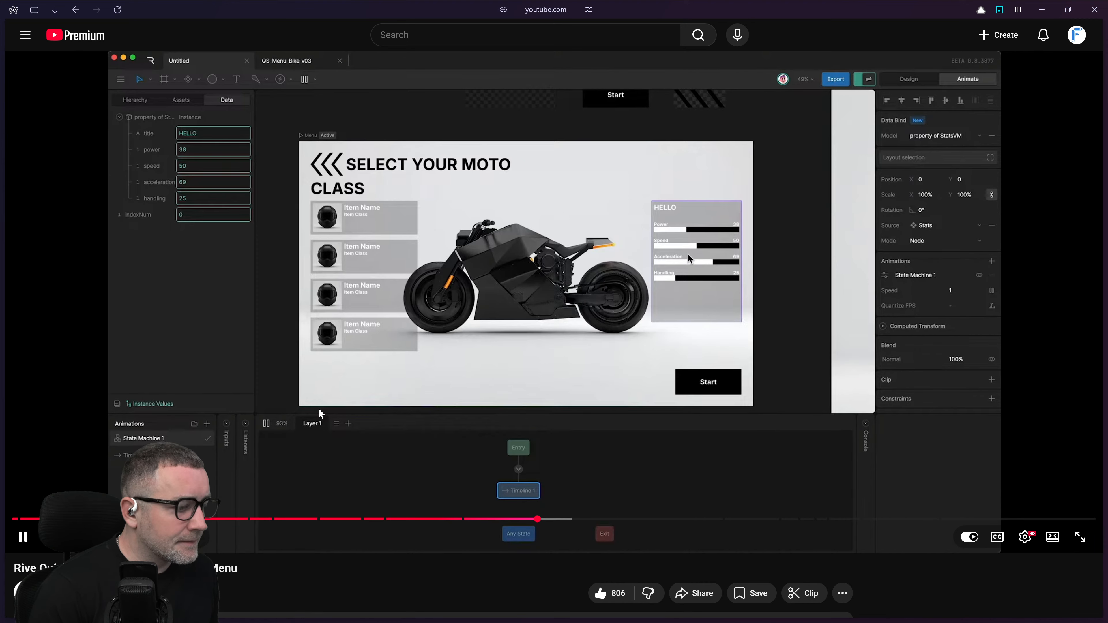
{"action": "left_click", "coordinate": [468, 340]}
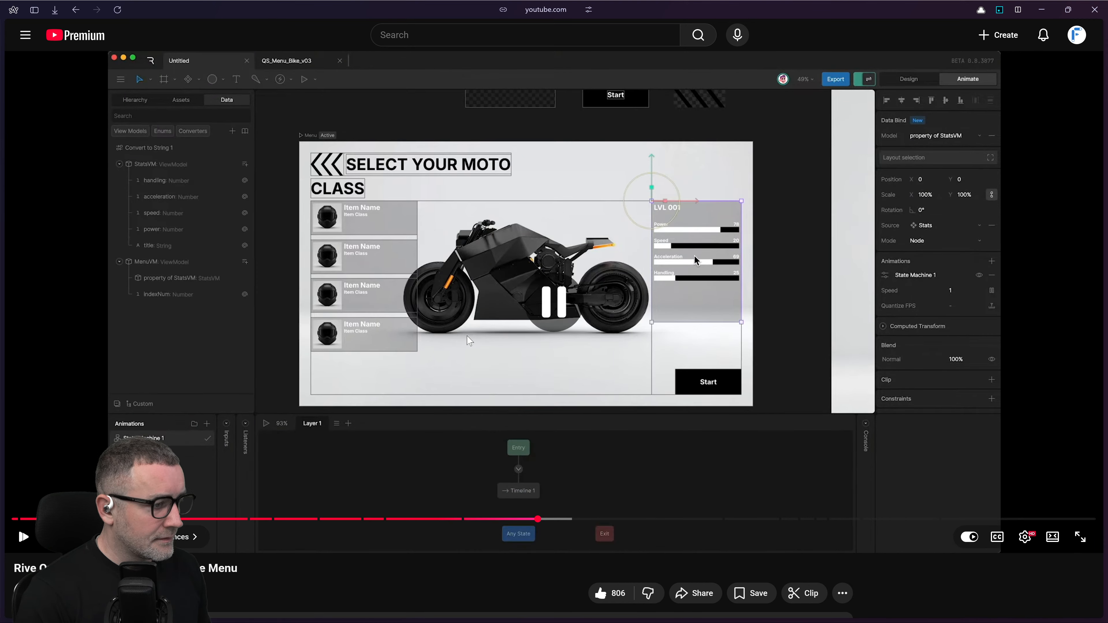
{"action": "left_click", "coordinate": [443, 363]}
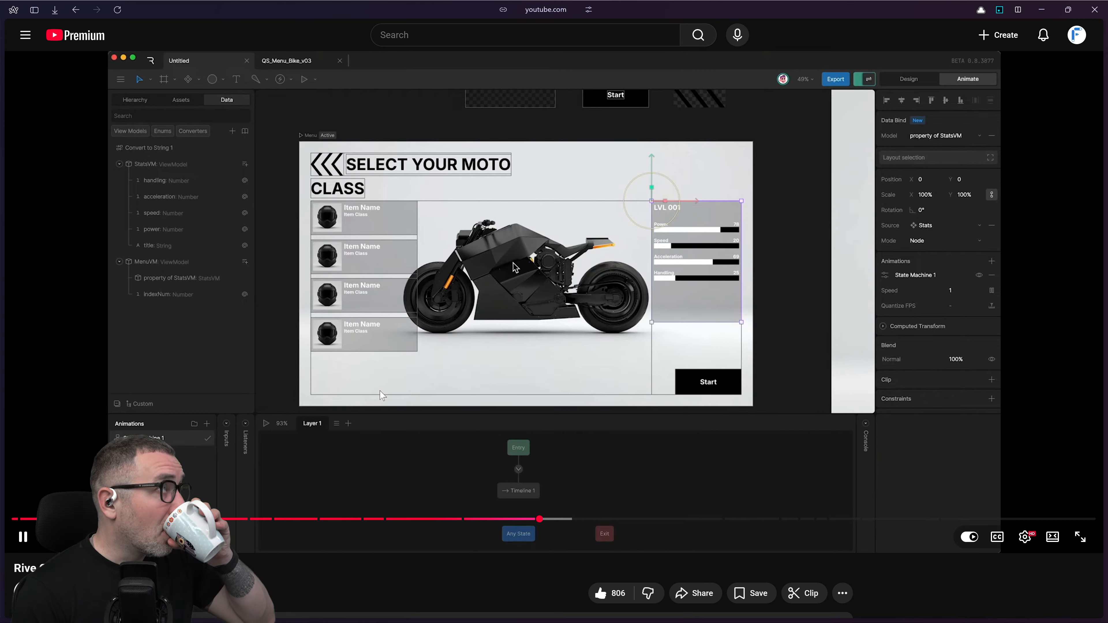
{"action": "left_click", "coordinate": [415, 352]}
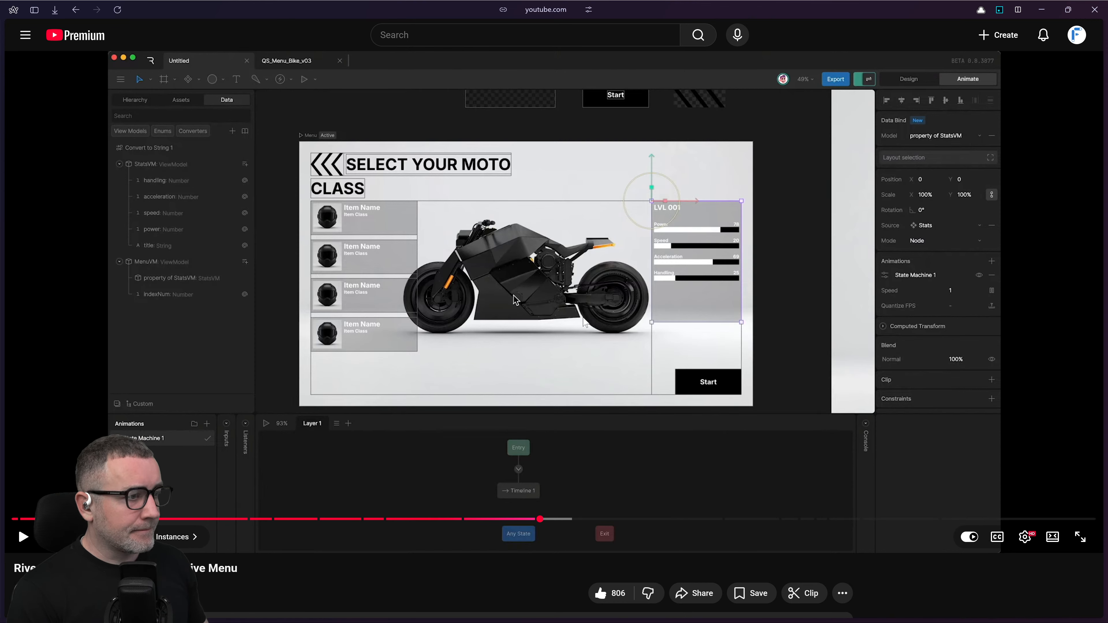
Step: Open Wave Link and check the System channel's audio level while the tutorial plays, then close the channel's effects window
{"action": "key", "text": "alt+space"}
{"action": "key", "text": "Return"}
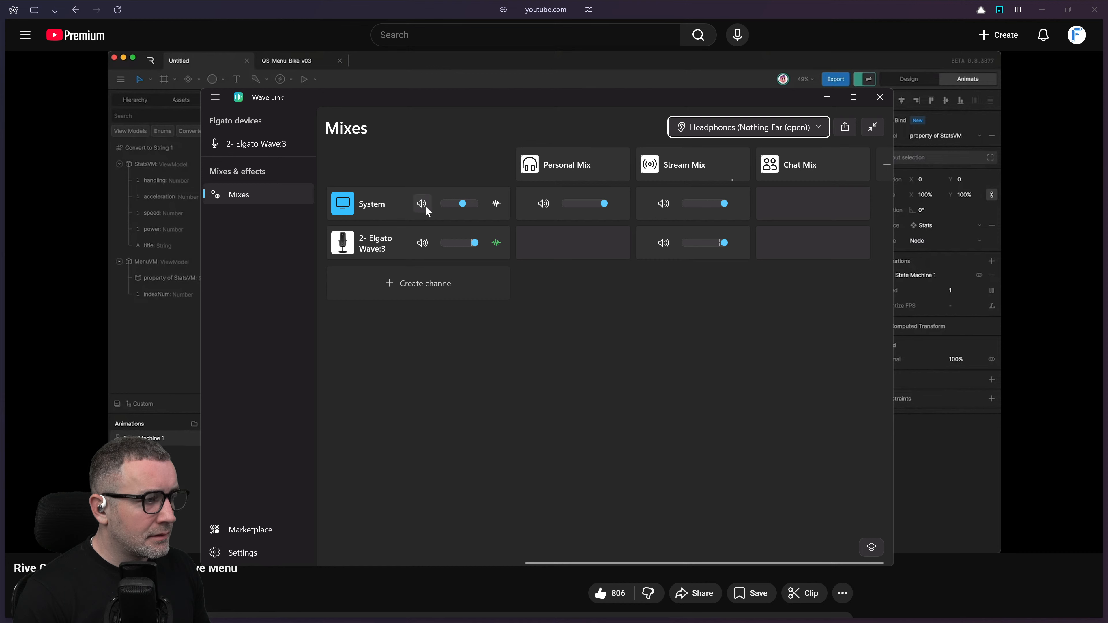
{"action": "left_click", "coordinate": [495, 219]}
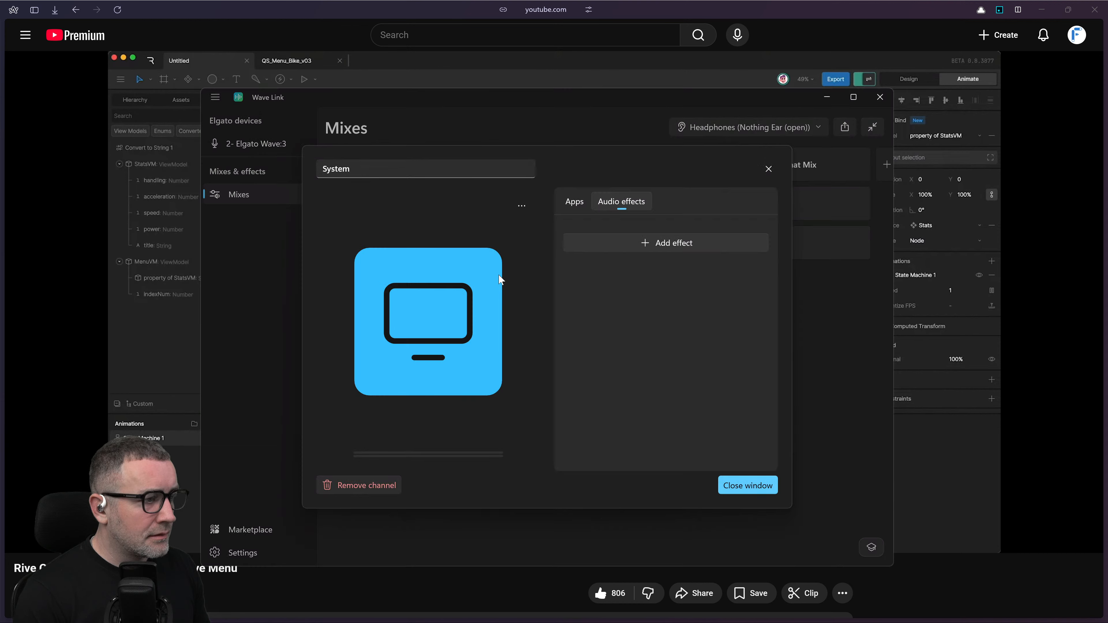
{"action": "key", "text": "alt+Tab"}
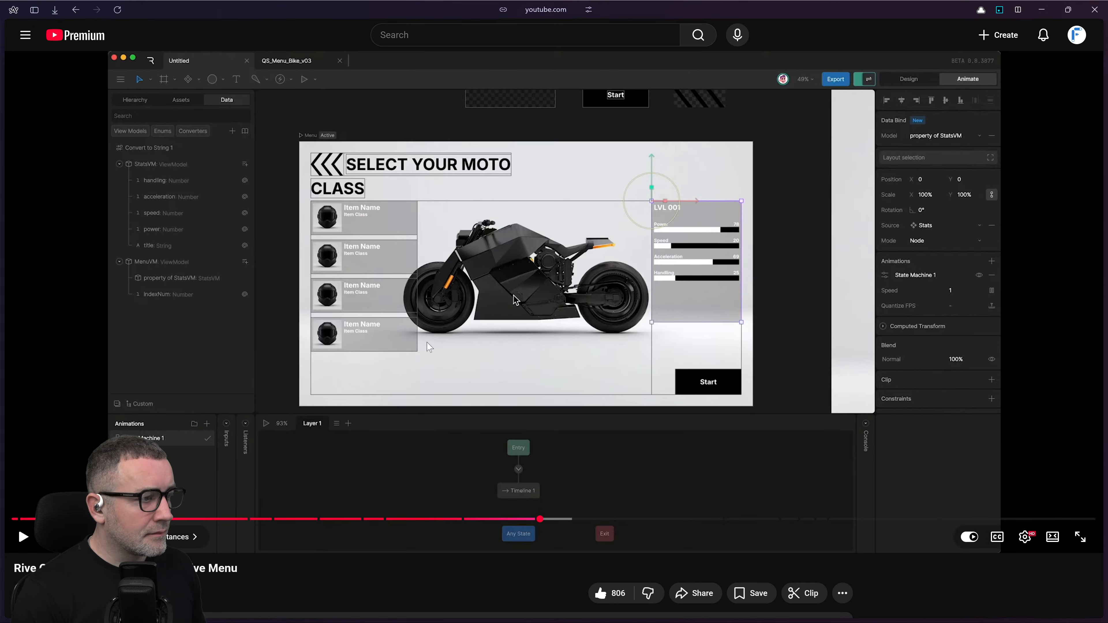
{"action": "left_click", "coordinate": [442, 368]}
{"action": "key", "text": "alt+Tab"}
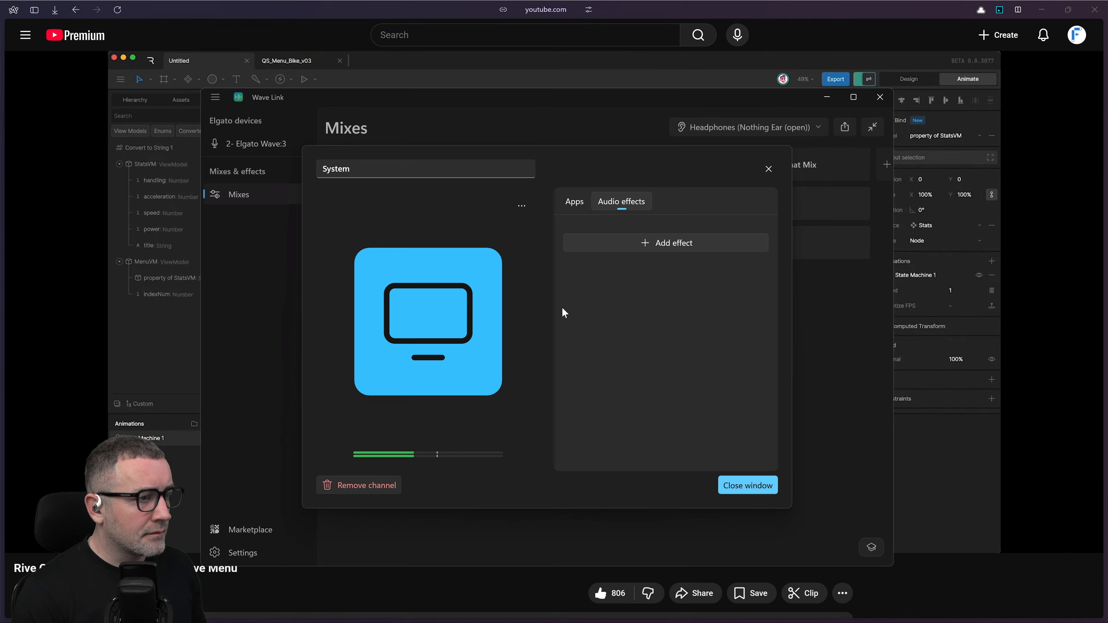
{"action": "key", "text": "alt+Tab"}
{"action": "key", "text": "alt+Tab"}
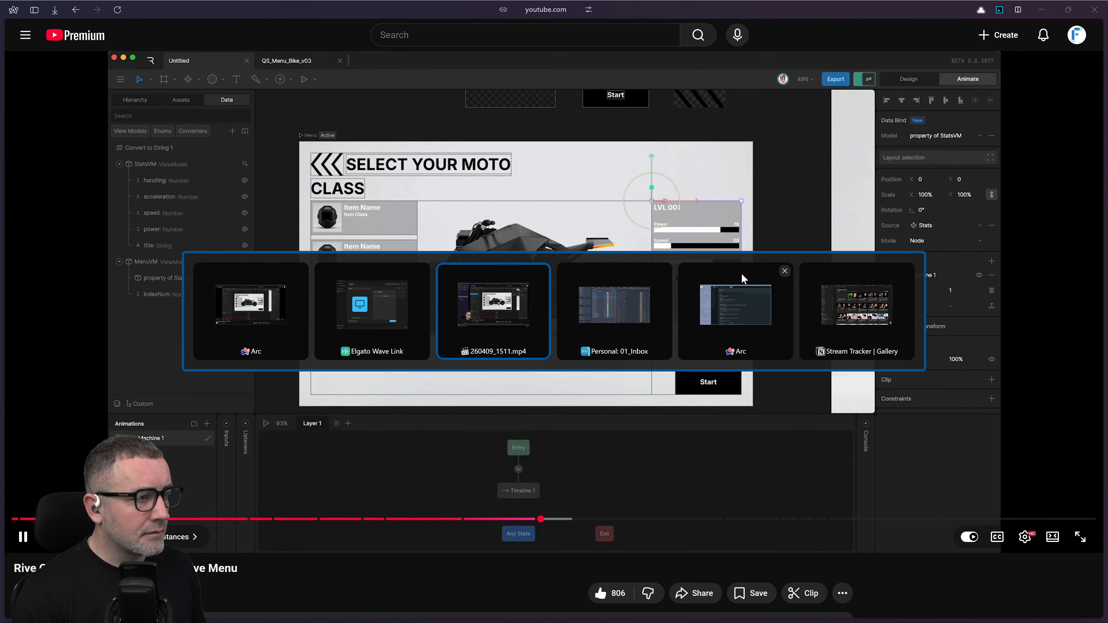
{"action": "key", "text": "alt+Tab"}
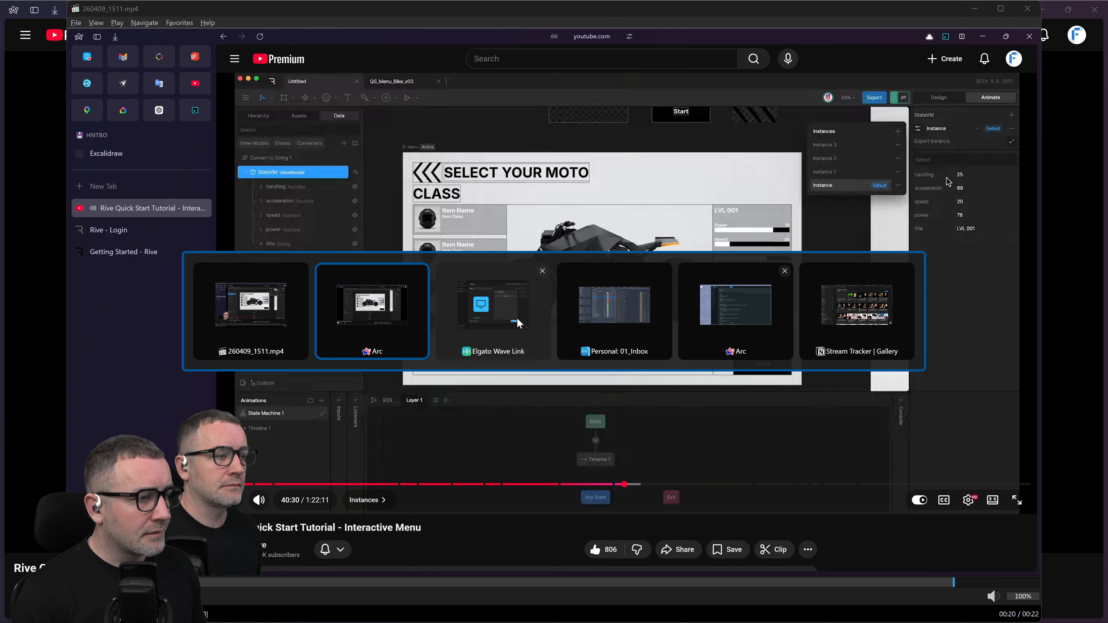
{"action": "left_click", "coordinate": [496, 316]}
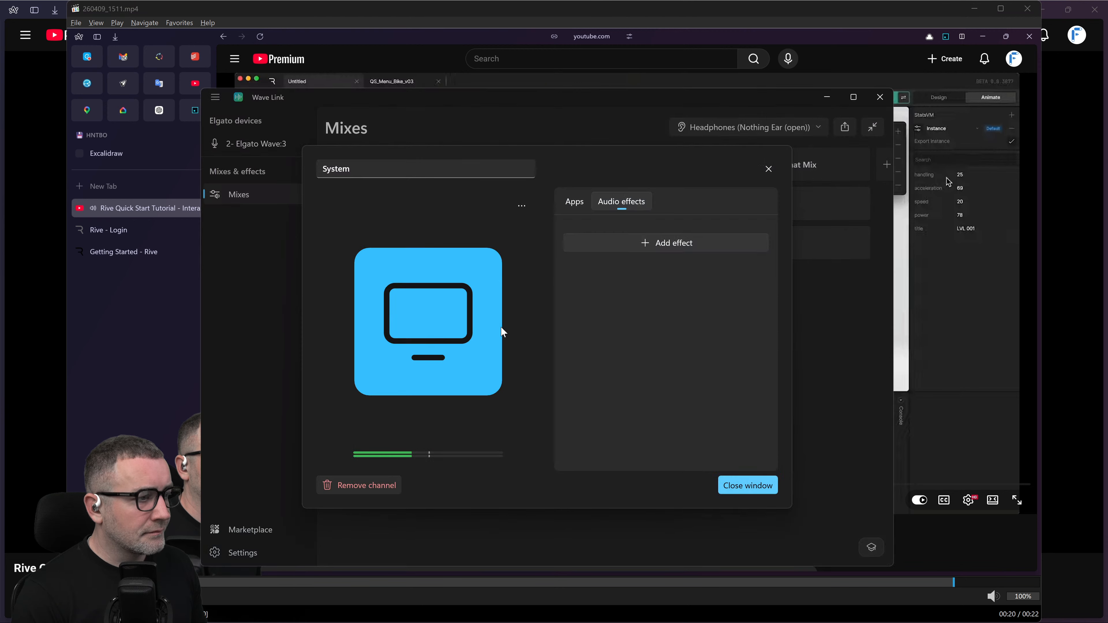
{"action": "left_click", "coordinate": [721, 484]}
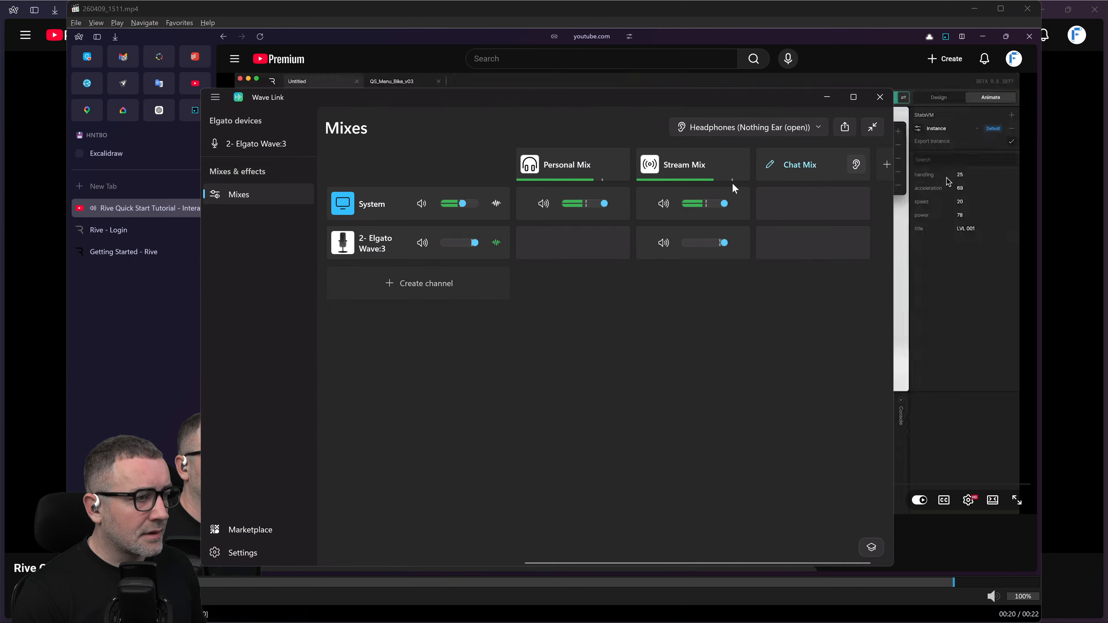
Step: Try monitoring the Stream Mix through the headphones in Wave Link, and return to the tutorial video
{"action": "left_click", "coordinate": [781, 129]}
{"action": "left_click", "coordinate": [781, 129]}
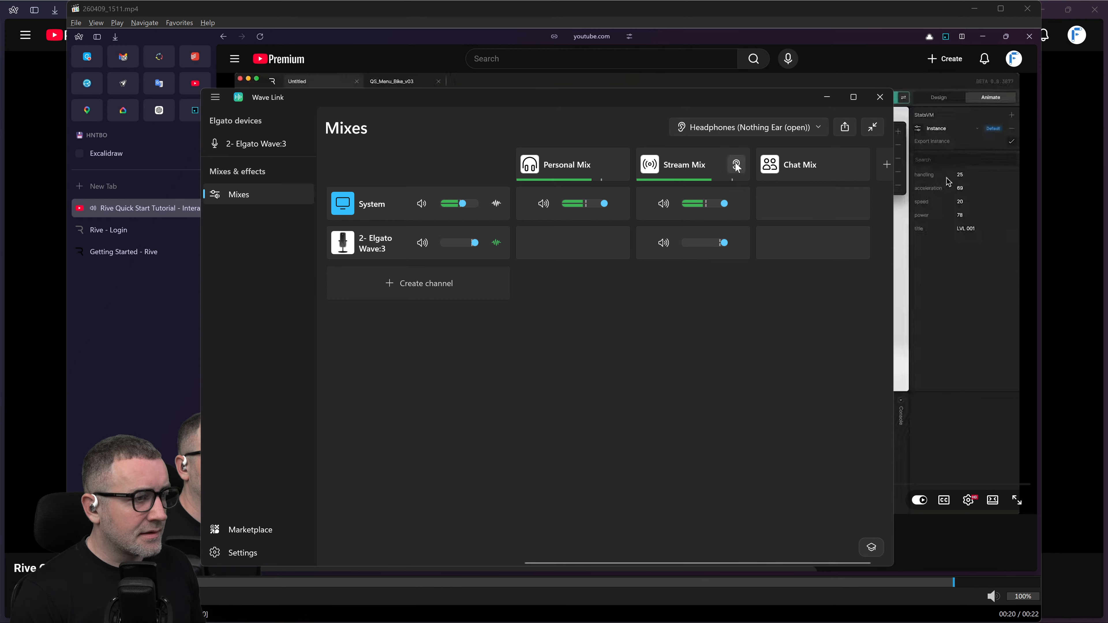
{"action": "left_click", "coordinate": [736, 165]}
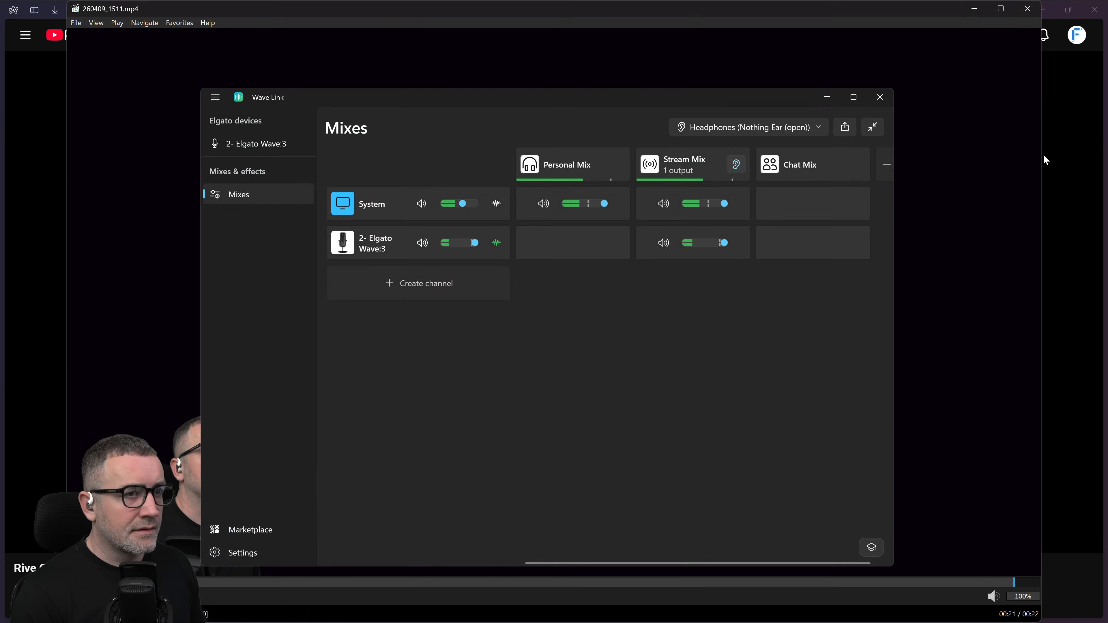
{"action": "left_click", "coordinate": [1043, 156]}
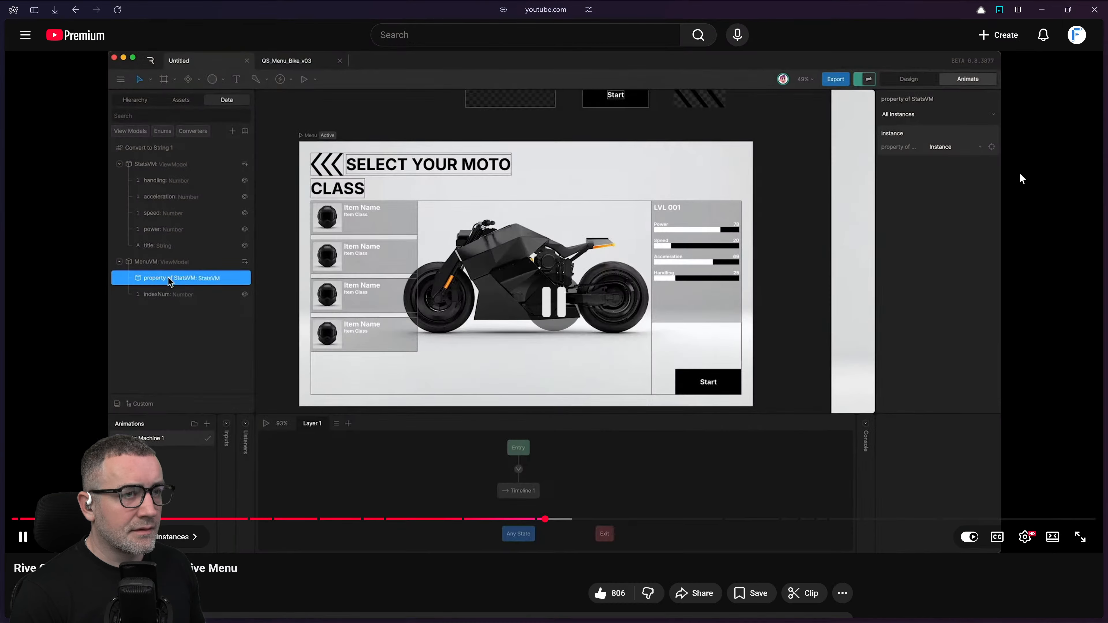
{"action": "left_click", "coordinate": [544, 377]}
{"action": "left_click", "coordinate": [544, 248]}
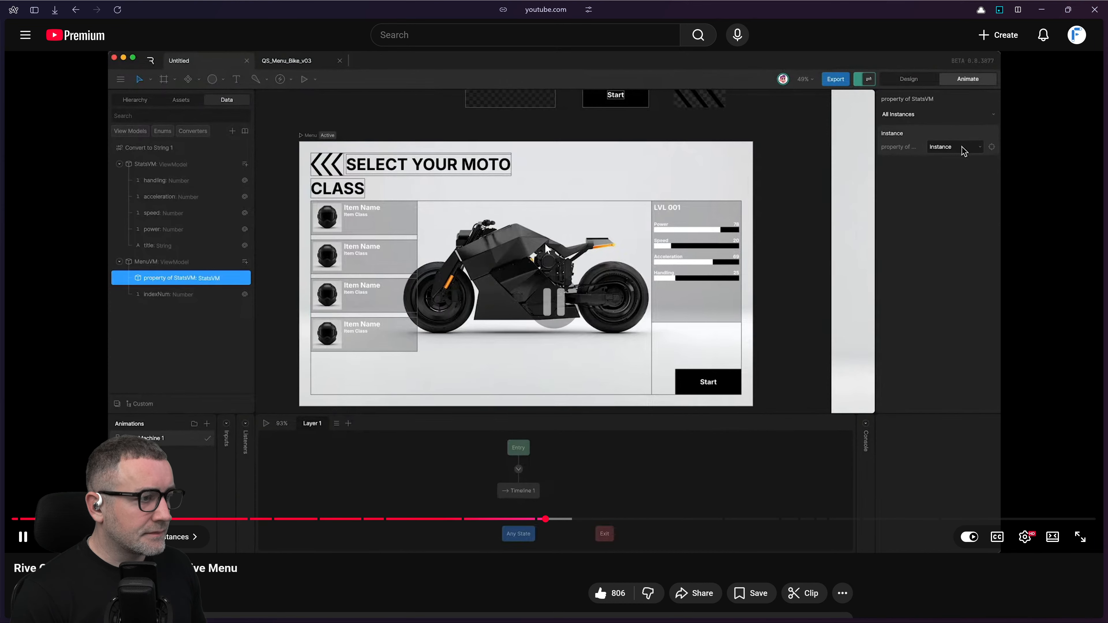
{"action": "key", "text": "alt+Tab"}
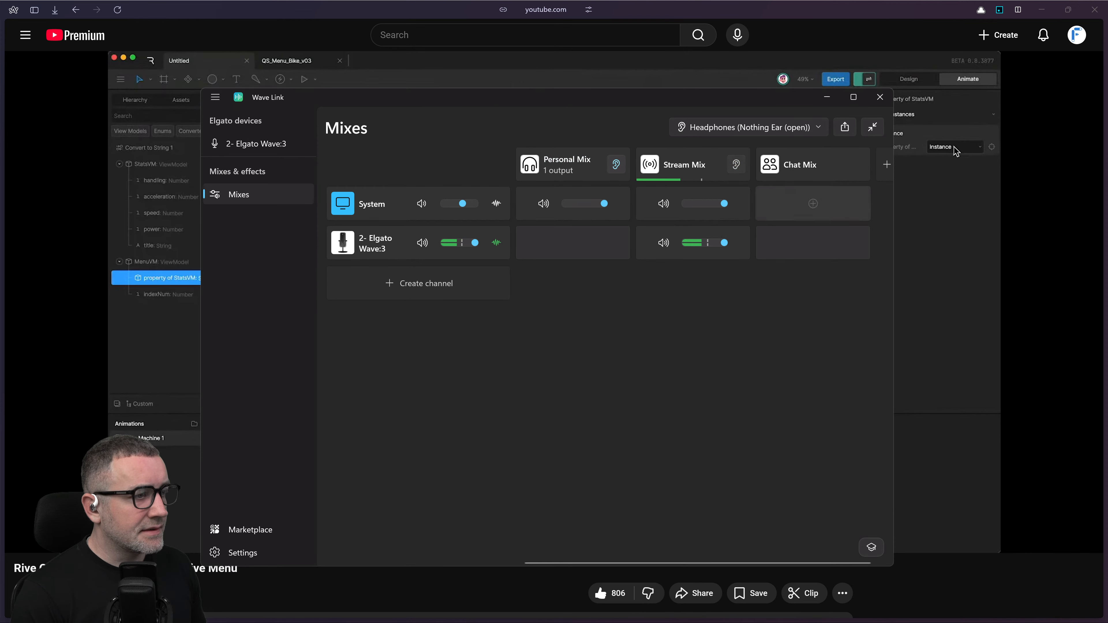
{"action": "left_click", "coordinate": [937, 244]}
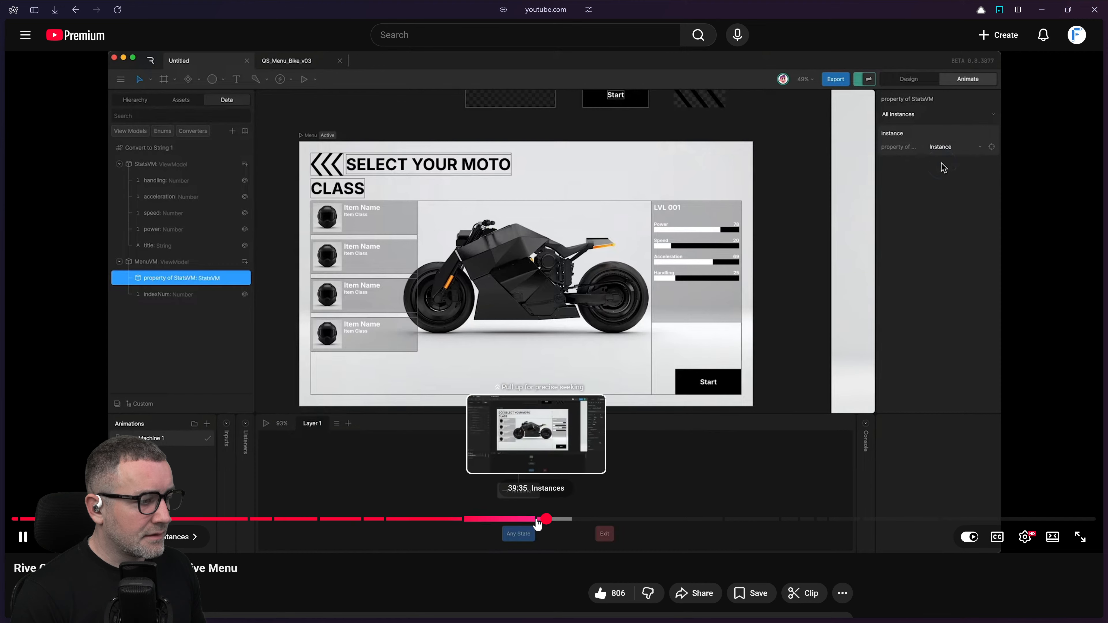
Step: Replay the tutorial from the start of the Instances chapter at 39:35 in full screen, and pause it
{"action": "left_click", "coordinate": [512, 374]}
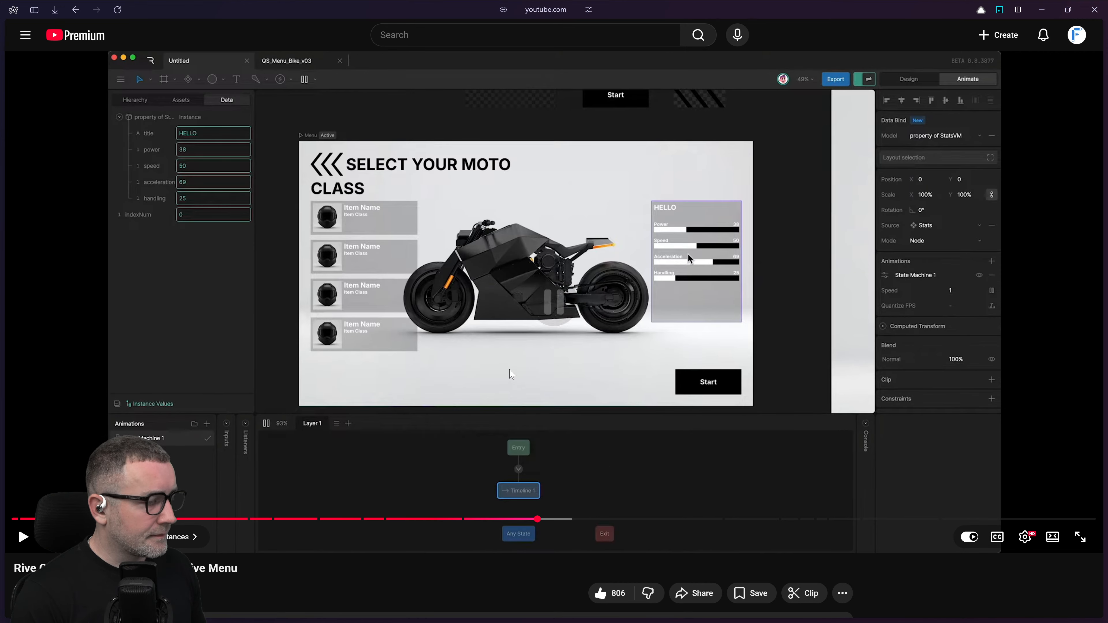
{"action": "left_click", "coordinate": [513, 374]}
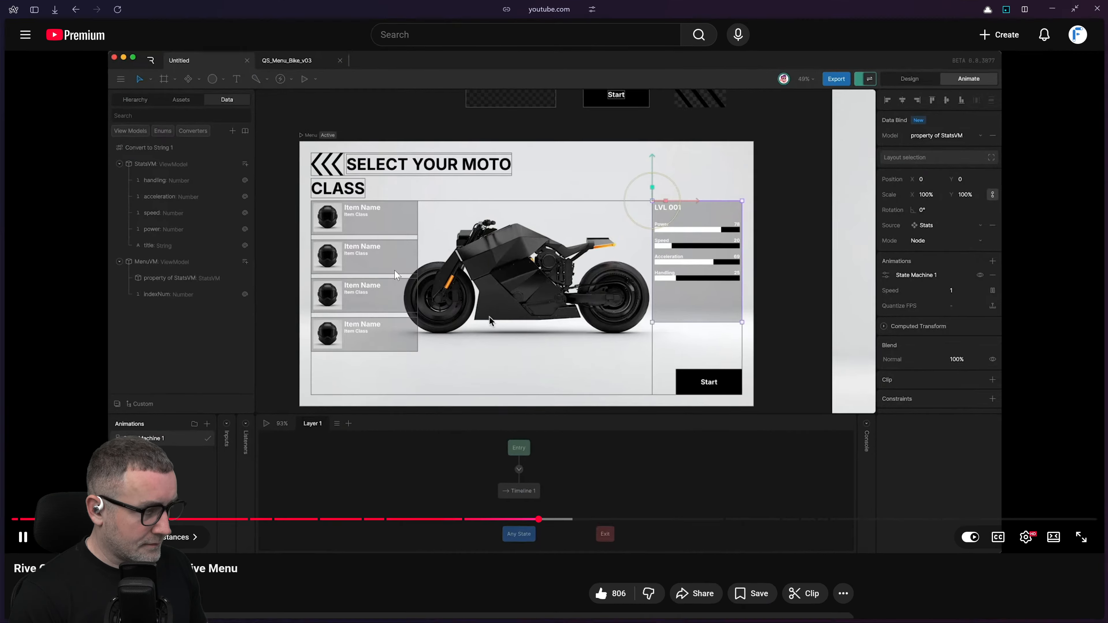
{"action": "key", "text": "f"}
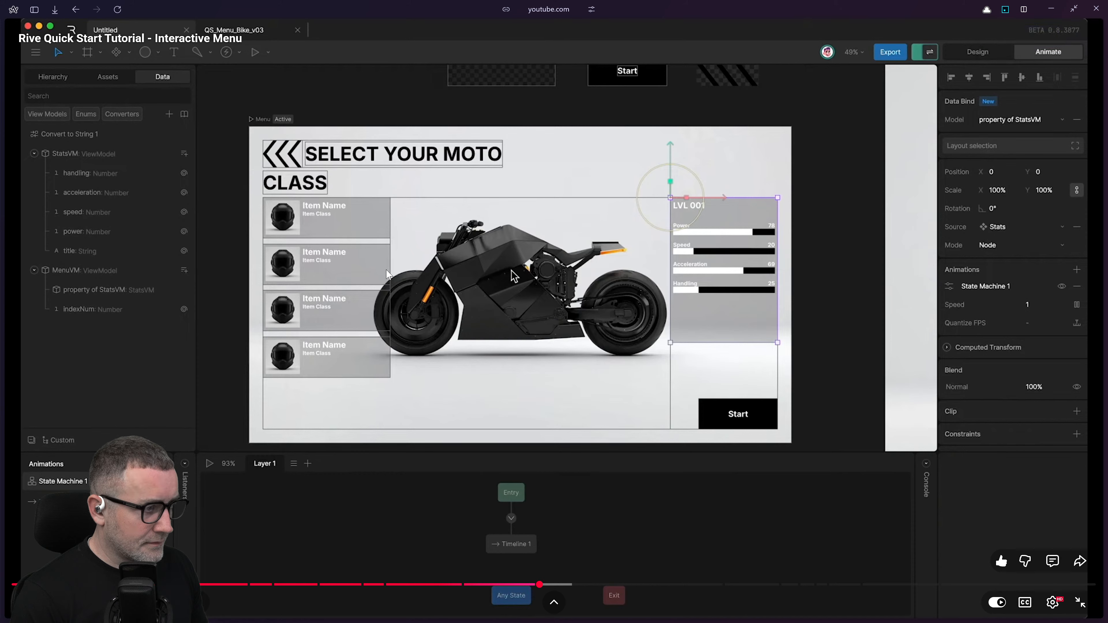
{"action": "key", "text": "space"}
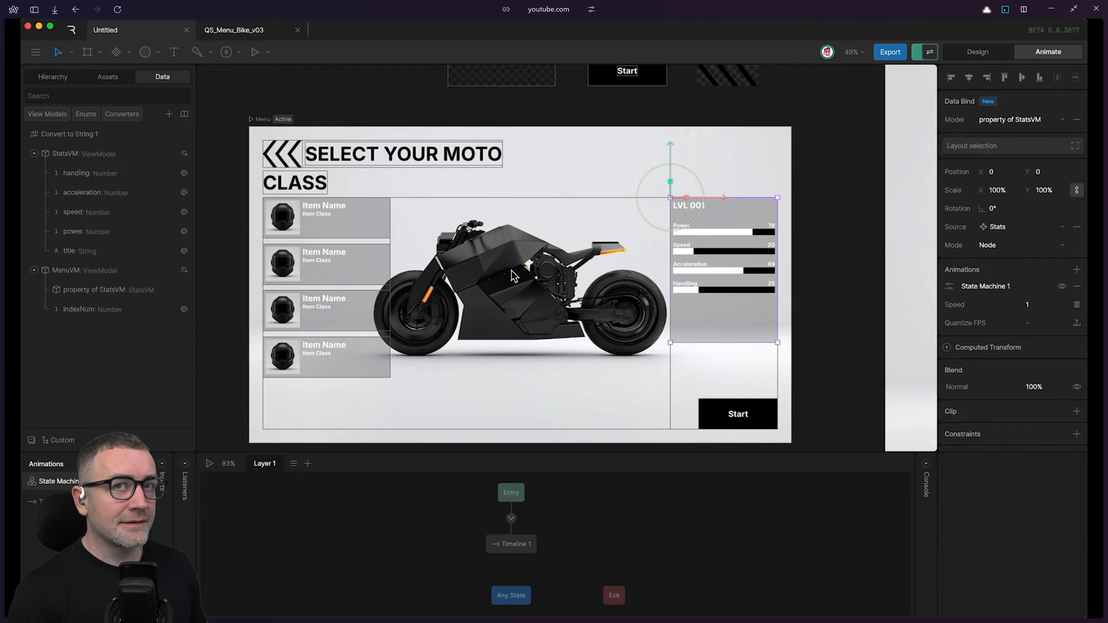
{"action": "mouse_move", "coordinate": [539, 276]}
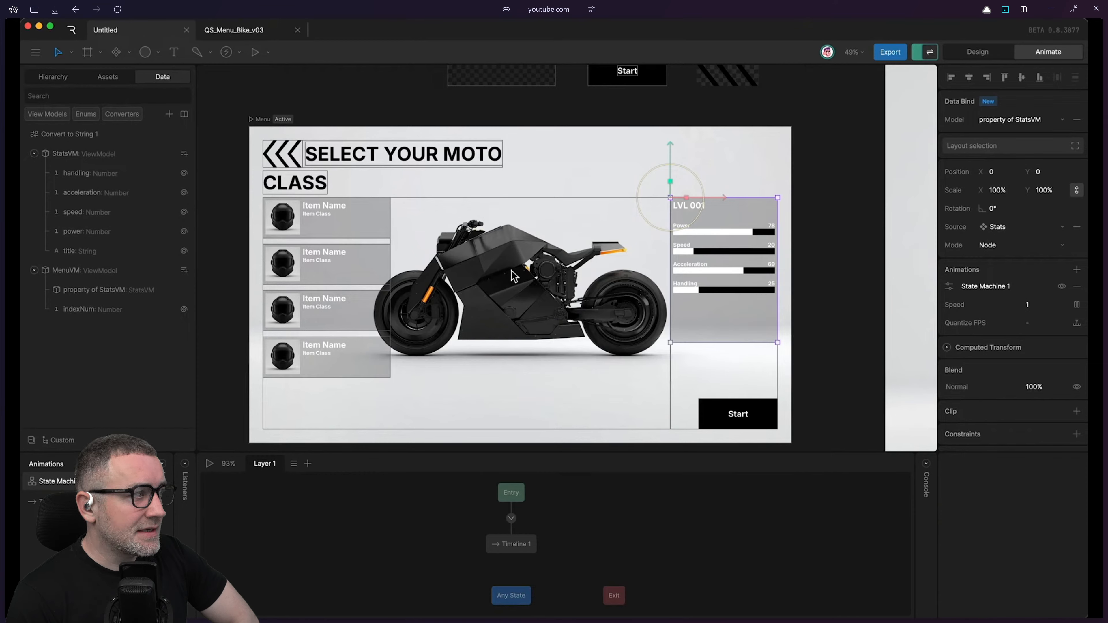
{"action": "mouse_move", "coordinate": [610, 373]}
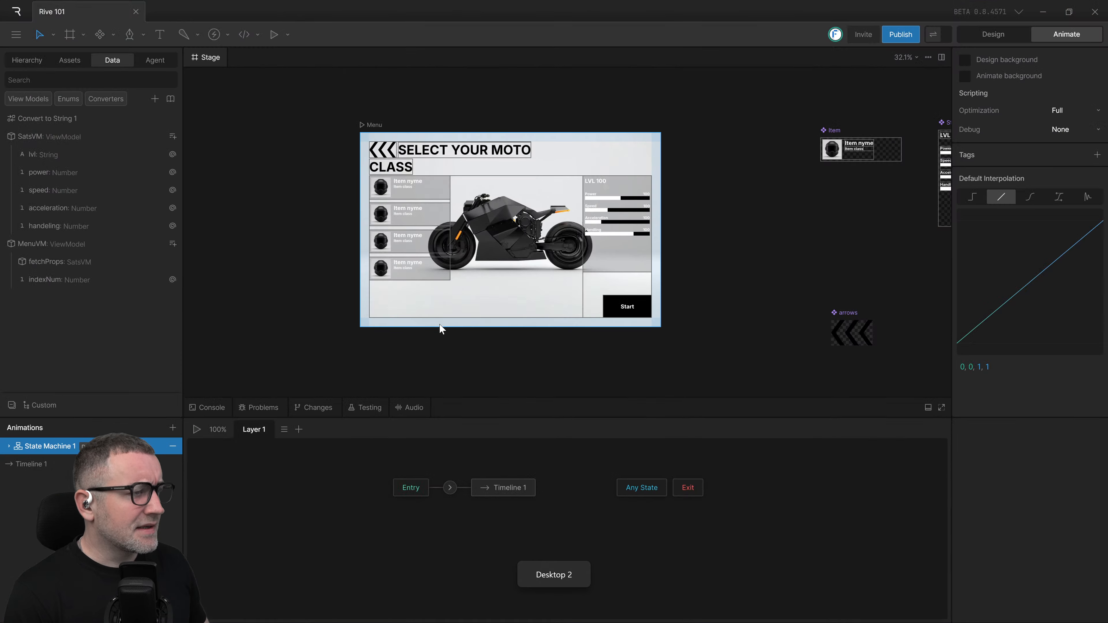
Step: Place a component node without a source in the Menu artboard beside the title, and select the Menu artboard
{"action": "left_click_drag", "start_coordinate": [477, 325], "coordinate": [451, 297]}
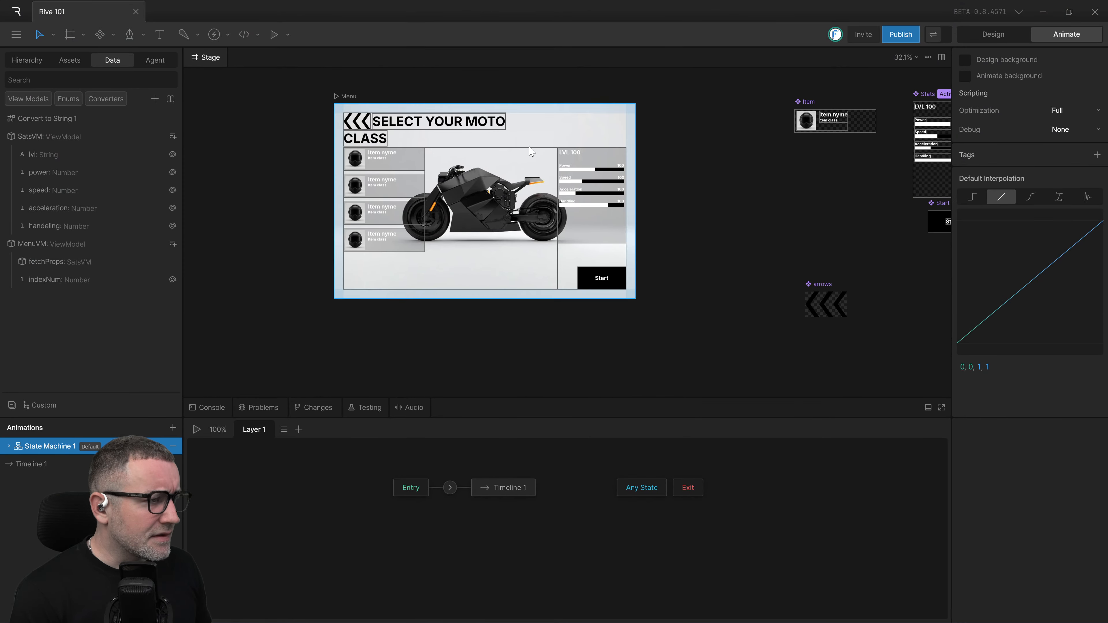
{"action": "left_click", "coordinate": [528, 133]}
{"action": "key", "text": "n"}
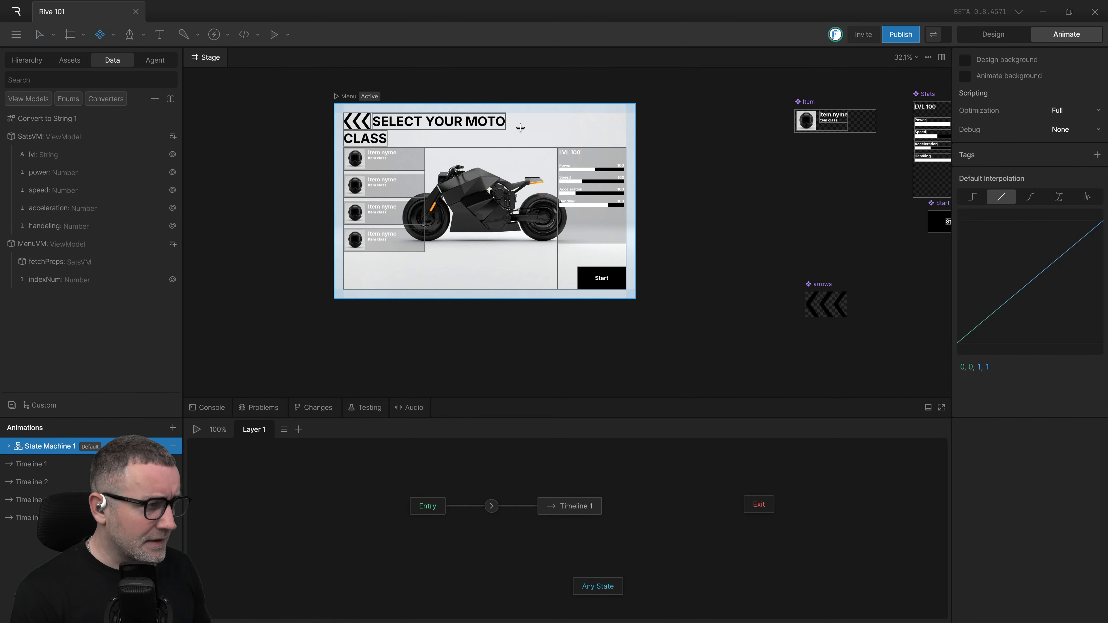
{"action": "left_click", "coordinate": [524, 131]}
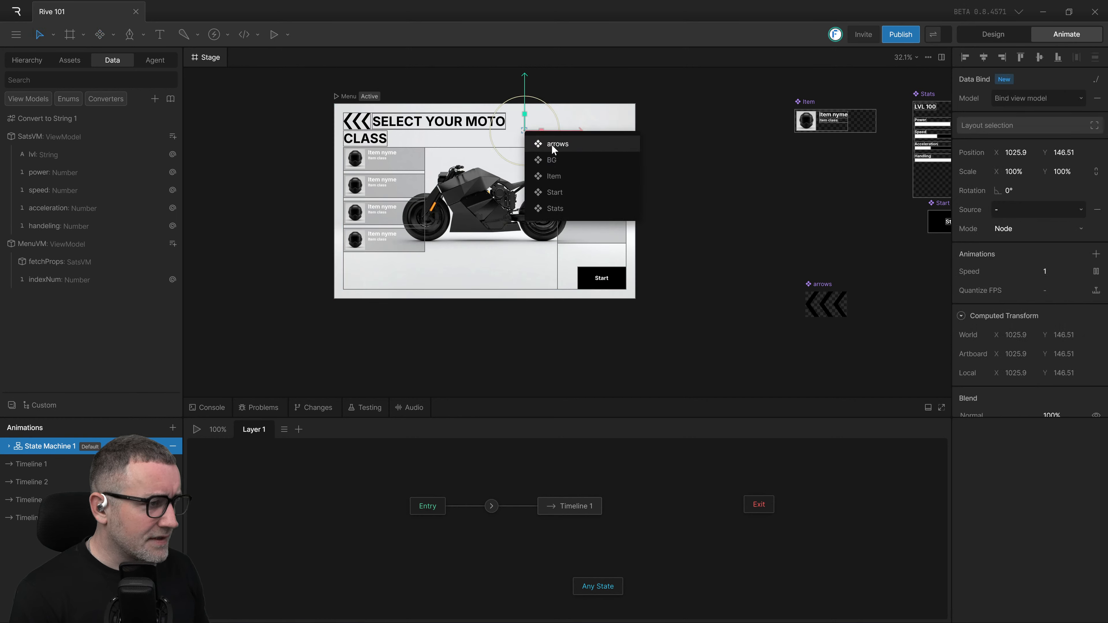
{"action": "key", "text": "Escape"}
{"action": "key", "text": "Escape"}
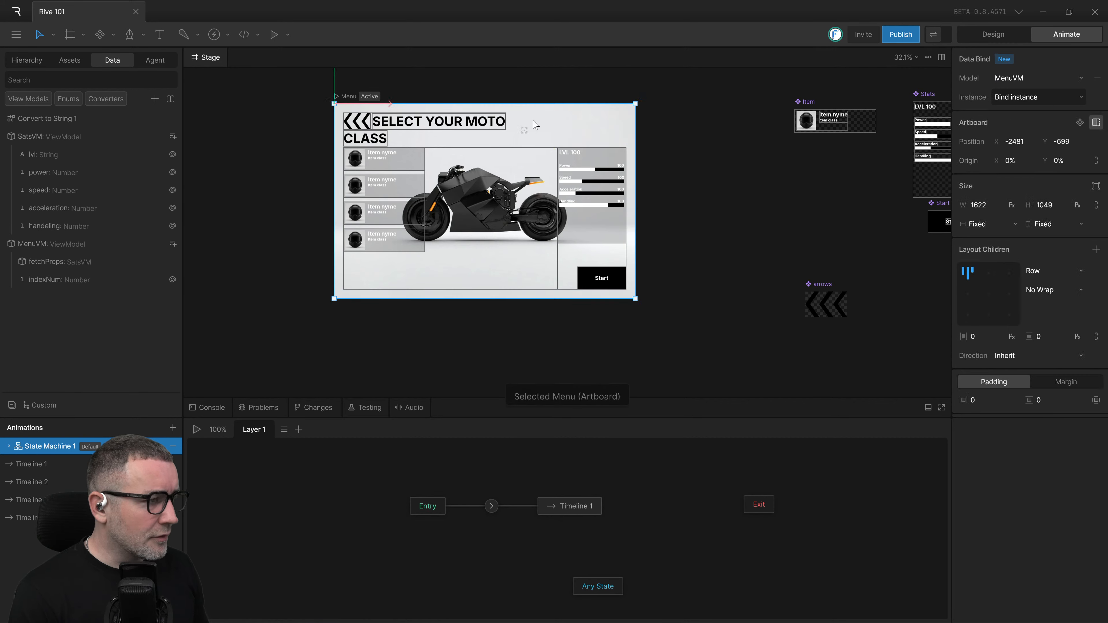
{"action": "scroll", "coordinate": [685, 232], "scroll_direction": "up", "scroll_amount": 2}
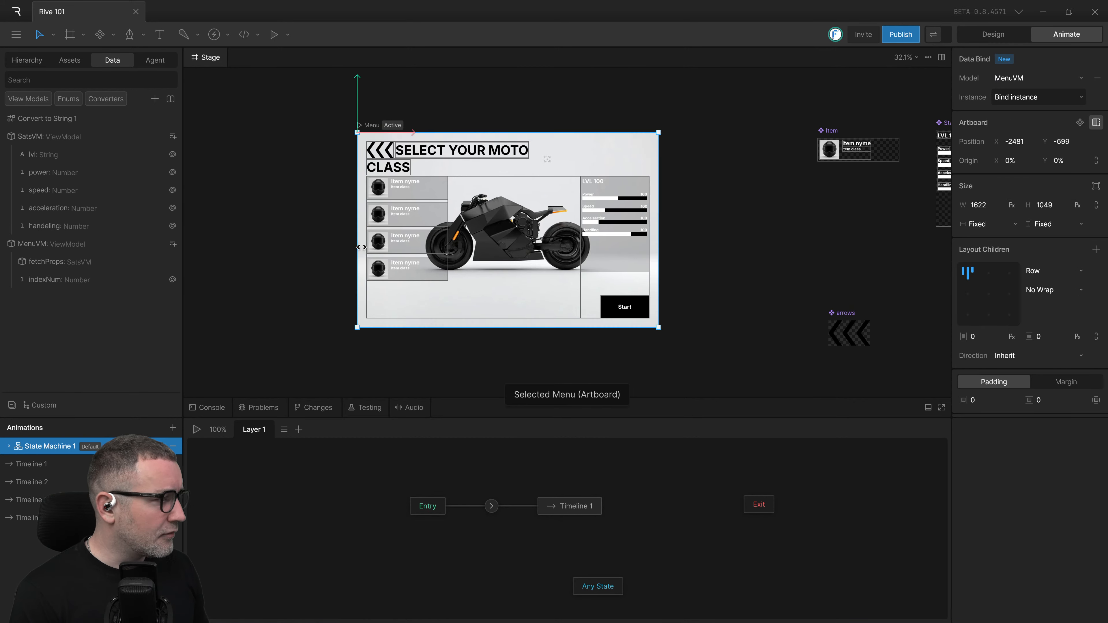
{"action": "scroll", "coordinate": [611, 264], "scroll_direction": "right", "scroll_amount": 5}
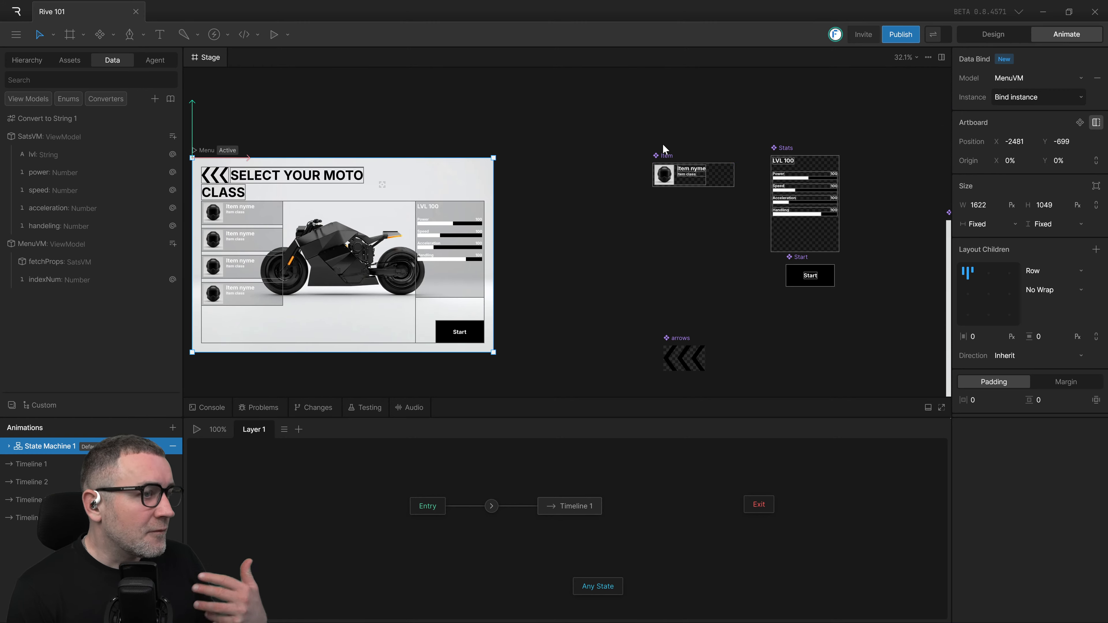
{"action": "scroll", "coordinate": [689, 225], "scroll_direction": "left", "scroll_amount": 3}
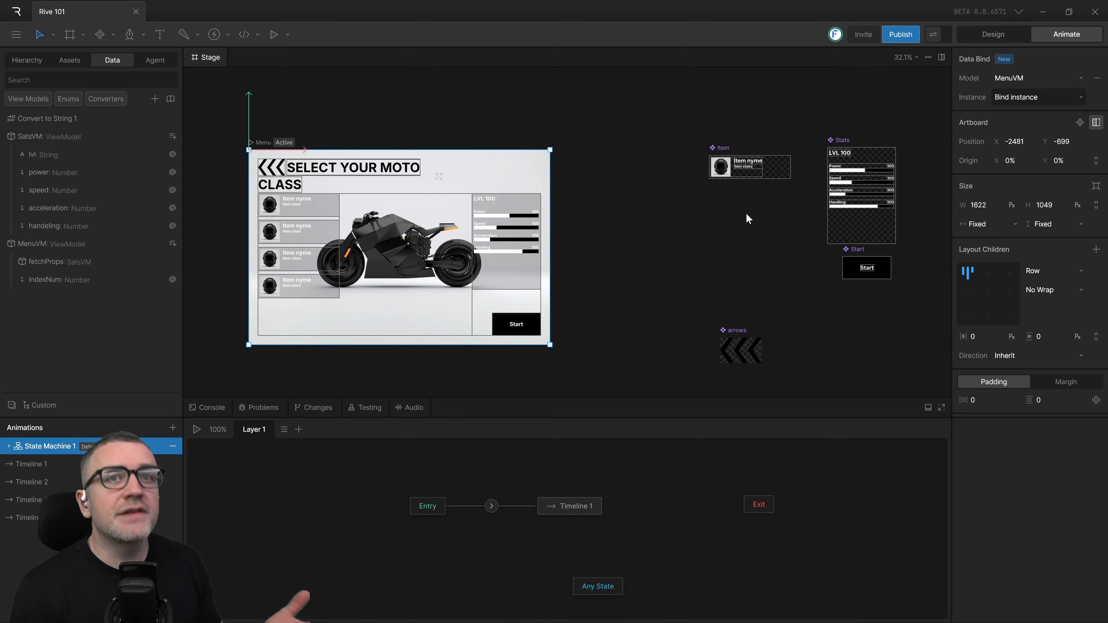
{"action": "scroll", "coordinate": [638, 288], "scroll_direction": "left", "scroll_amount": 5}
{"action": "scroll", "coordinate": [638, 288], "scroll_direction": "down", "scroll_amount": 2}
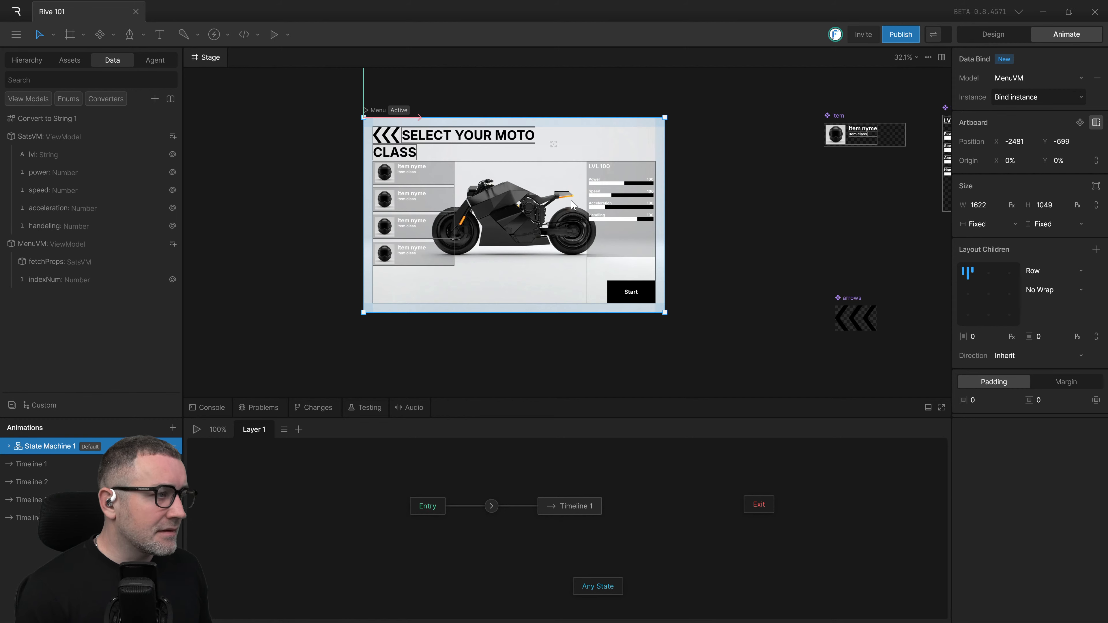
{"action": "scroll", "coordinate": [718, 200], "scroll_direction": "right", "scroll_amount": 2}
{"action": "scroll", "coordinate": [717, 200], "scroll_direction": "up", "scroll_amount": 1}
{"action": "scroll", "coordinate": [717, 200], "scroll_direction": "right", "scroll_amount": 1}
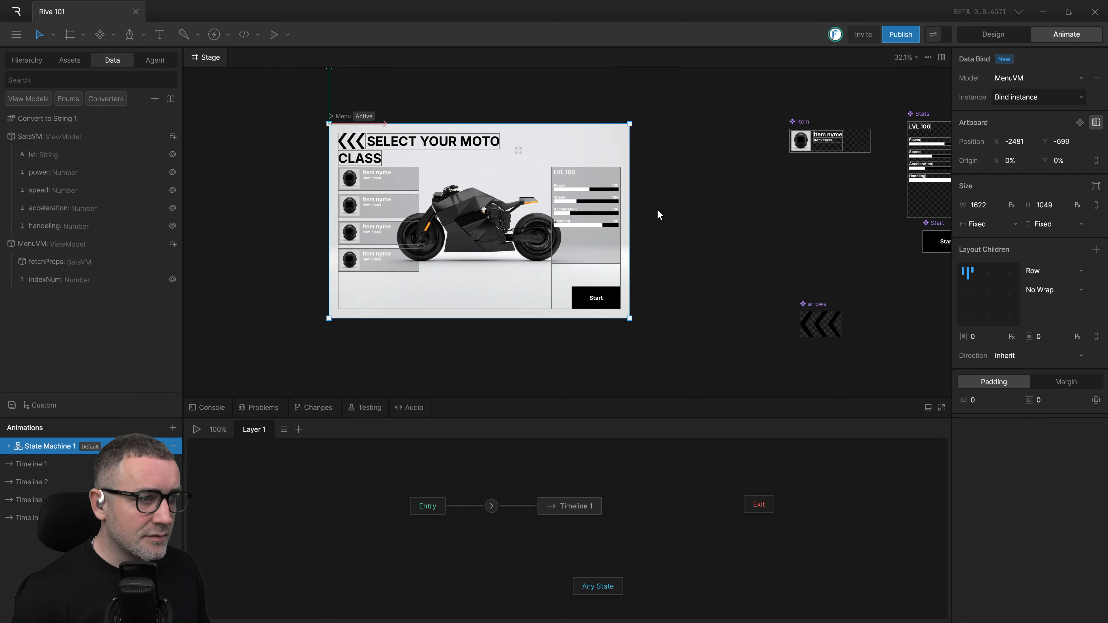
{"action": "scroll", "coordinate": [658, 214], "scroll_direction": "left", "scroll_amount": 1}
{"action": "scroll", "coordinate": [658, 213], "scroll_direction": "up", "scroll_amount": 1}
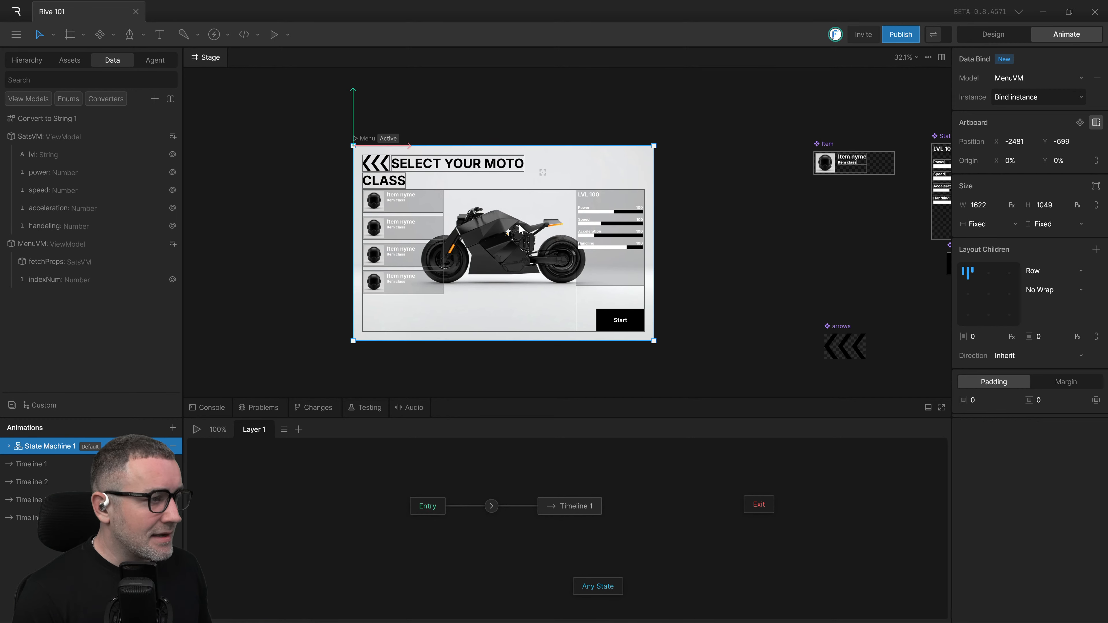
{"action": "scroll", "coordinate": [777, 251], "scroll_direction": "left", "scroll_amount": 2}
{"action": "scroll", "coordinate": [777, 251], "scroll_direction": "down", "scroll_amount": 1}
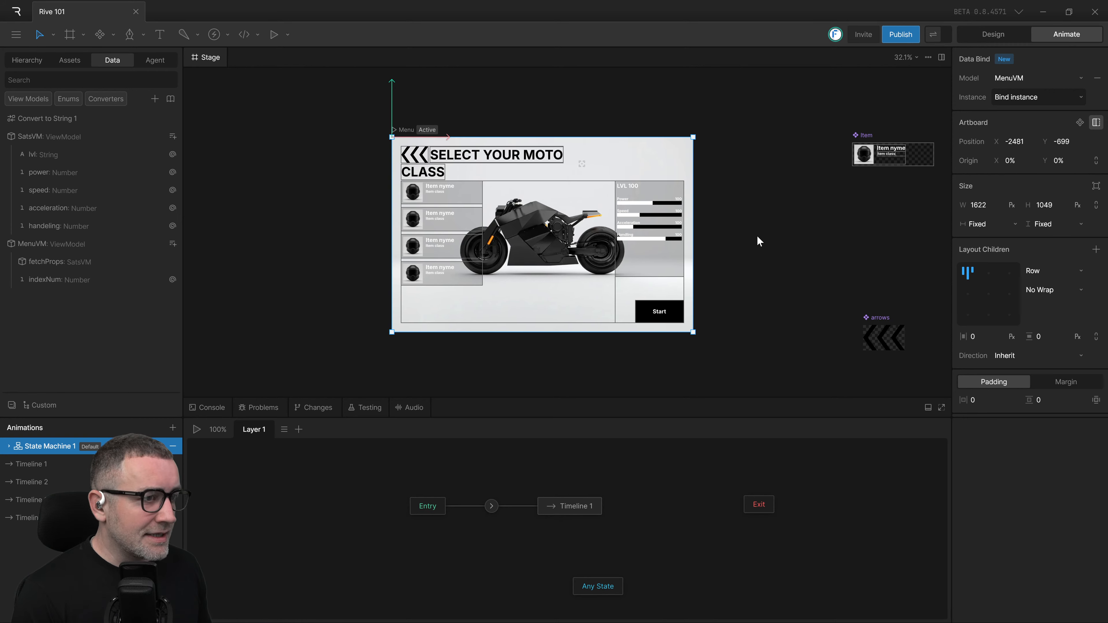
{"action": "scroll", "coordinate": [757, 236], "scroll_direction": "up", "scroll_amount": 1}
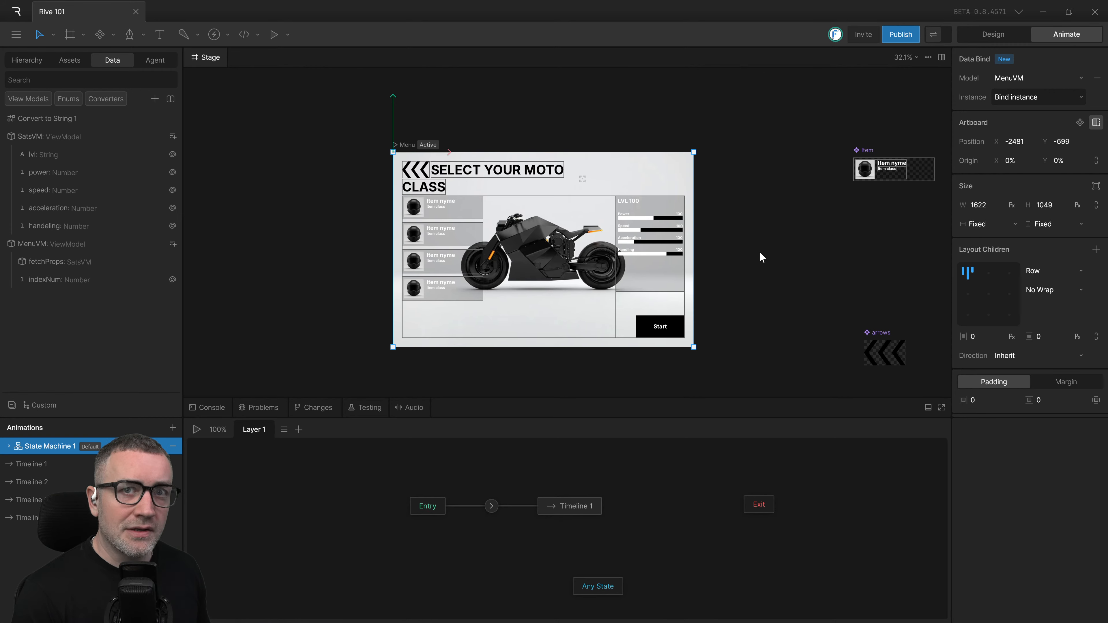
{"action": "scroll", "coordinate": [758, 251], "scroll_direction": "left", "scroll_amount": 2}
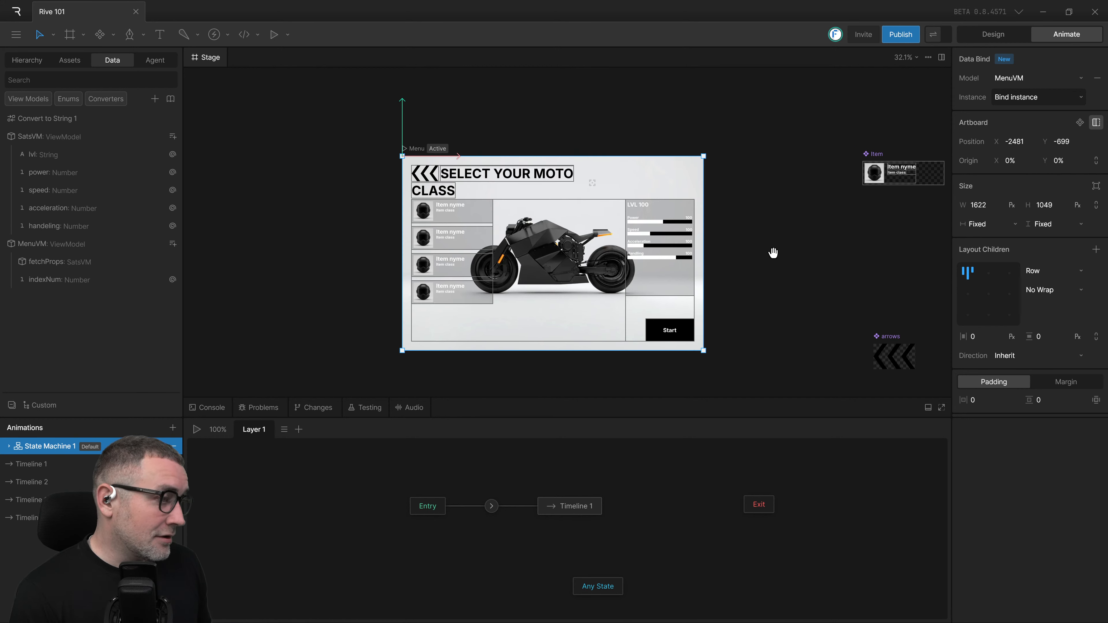
{"action": "scroll", "coordinate": [766, 247], "scroll_direction": "up", "scroll_amount": 1}
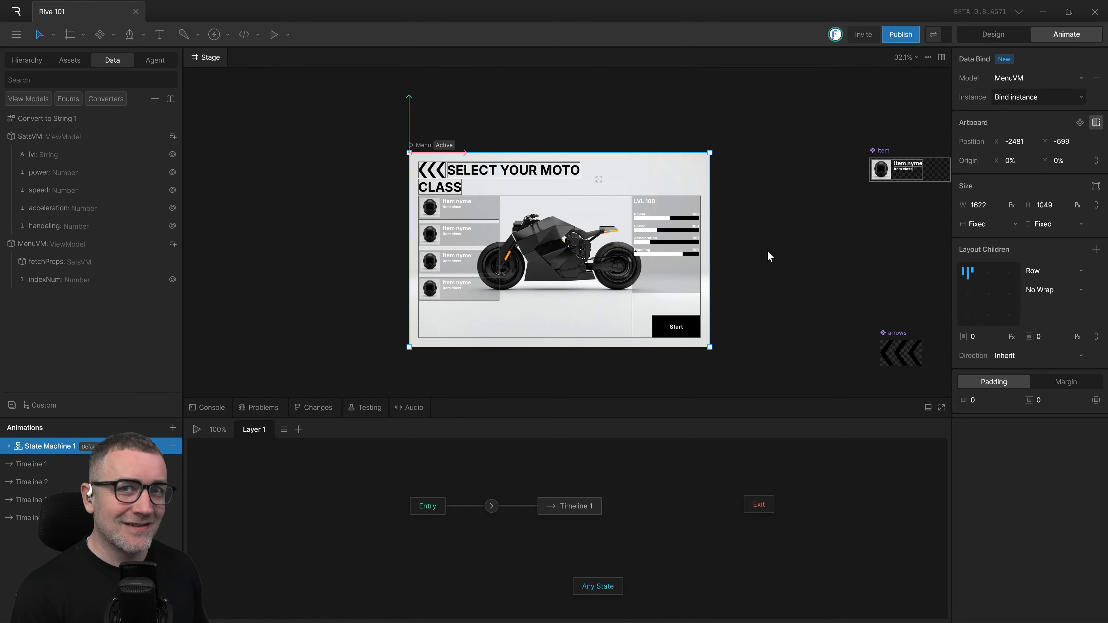
Step: Switch to the YouTube tutorial, play the Instances section showing how the view model instances are created and filled in, and pause it
{"action": "key", "text": "alt+Tab"}
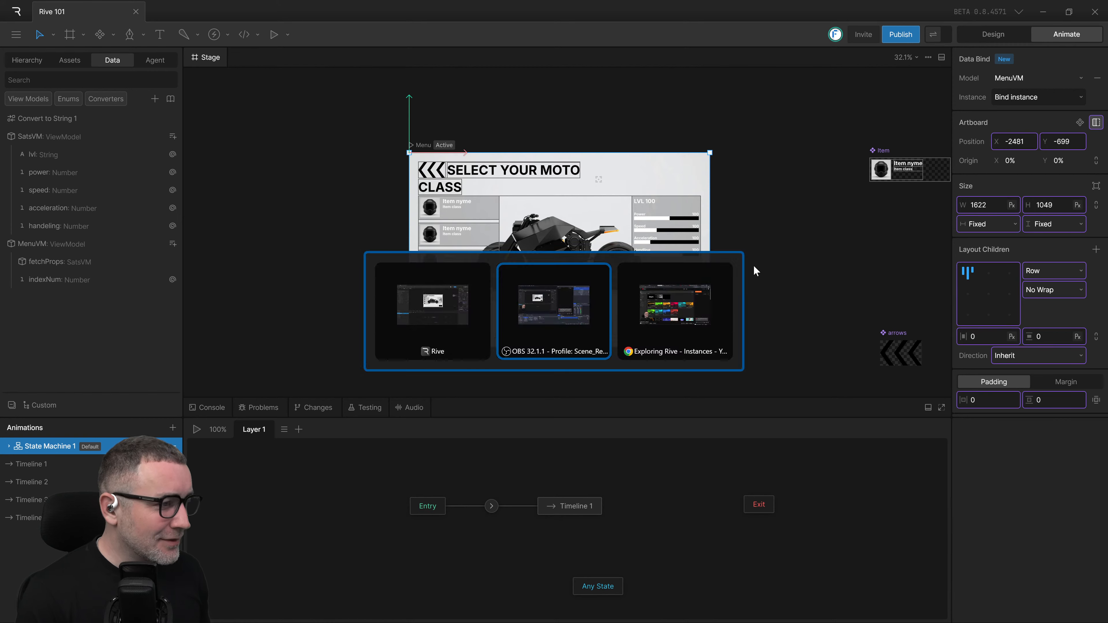
{"action": "key", "text": "alt+Tab"}
{"action": "key", "text": "alt+Tab"}
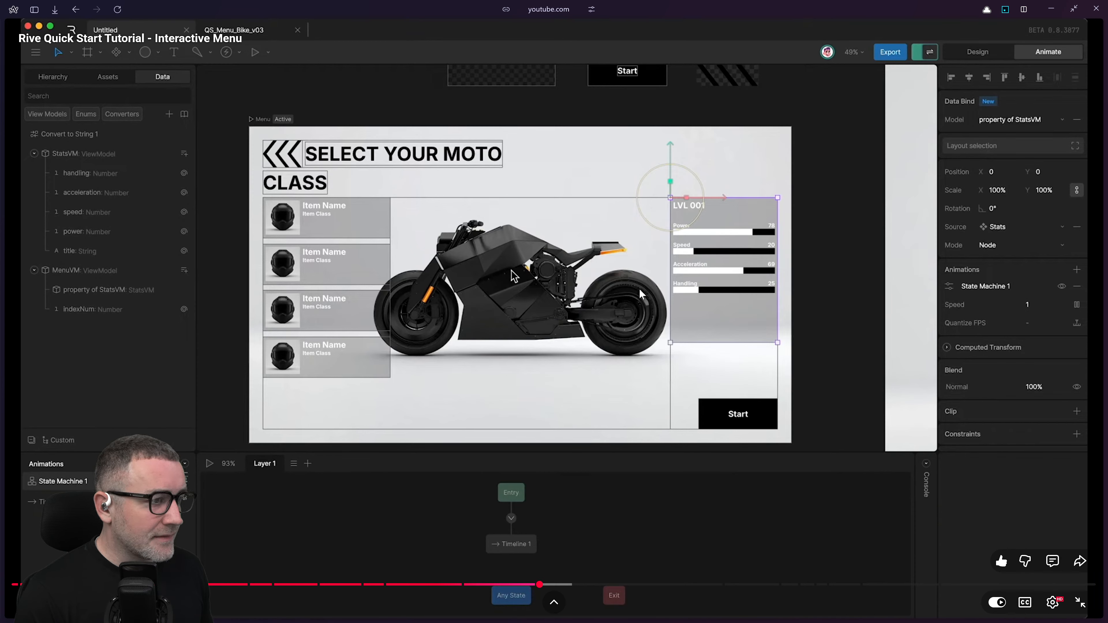
{"action": "left_click", "coordinate": [520, 269]}
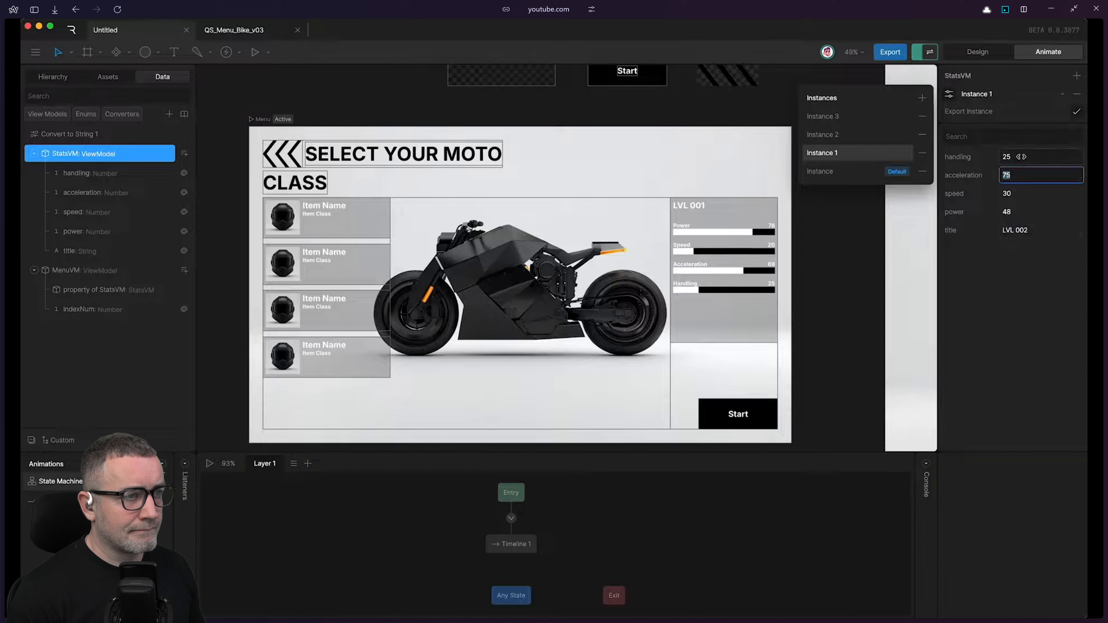
{"action": "left_click", "coordinate": [488, 411]}
Step: Switch back to Rive and open the fetchProps property of the MenuVM view model
{"action": "key", "text": "super+ctrl+Right"}
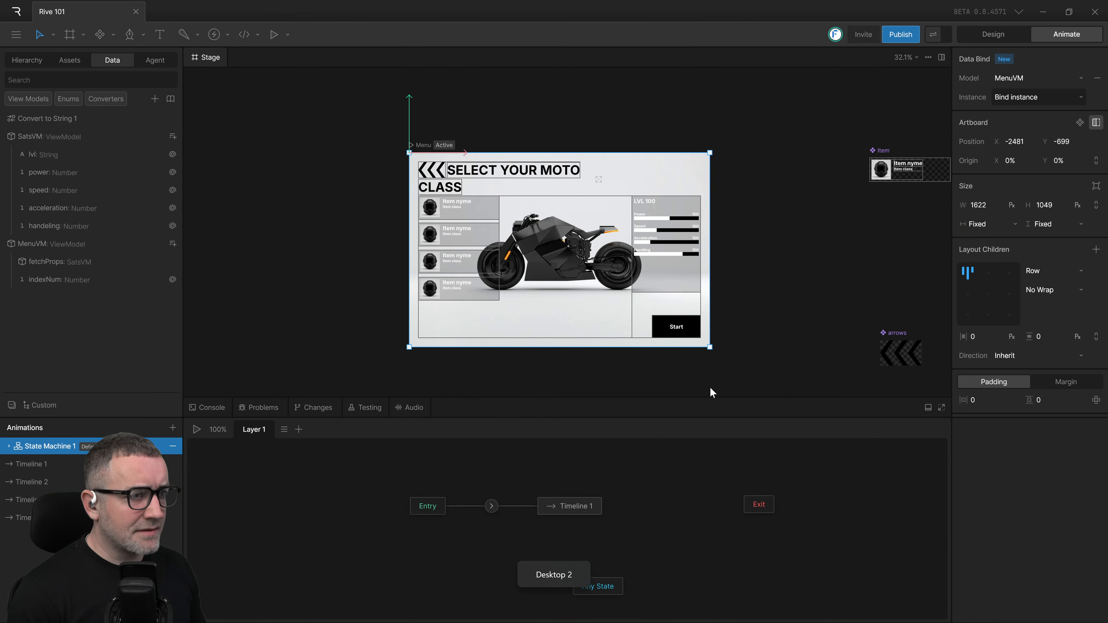
{"action": "left_click_drag", "start_coordinate": [710, 387], "coordinate": [664, 338]}
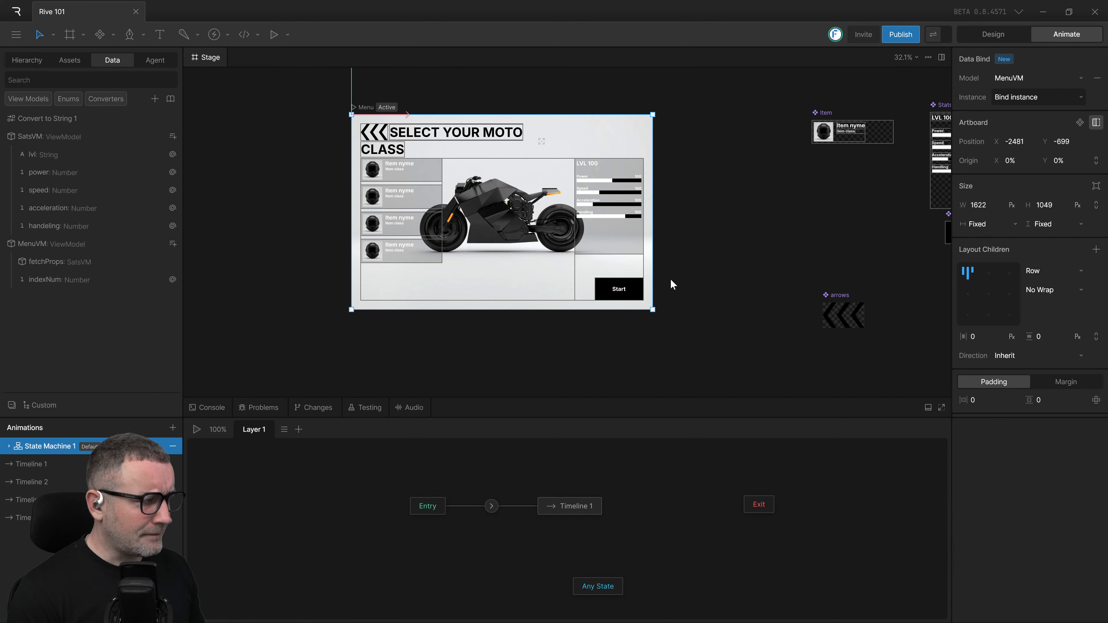
{"action": "left_click_drag", "start_coordinate": [679, 263], "coordinate": [705, 278]}
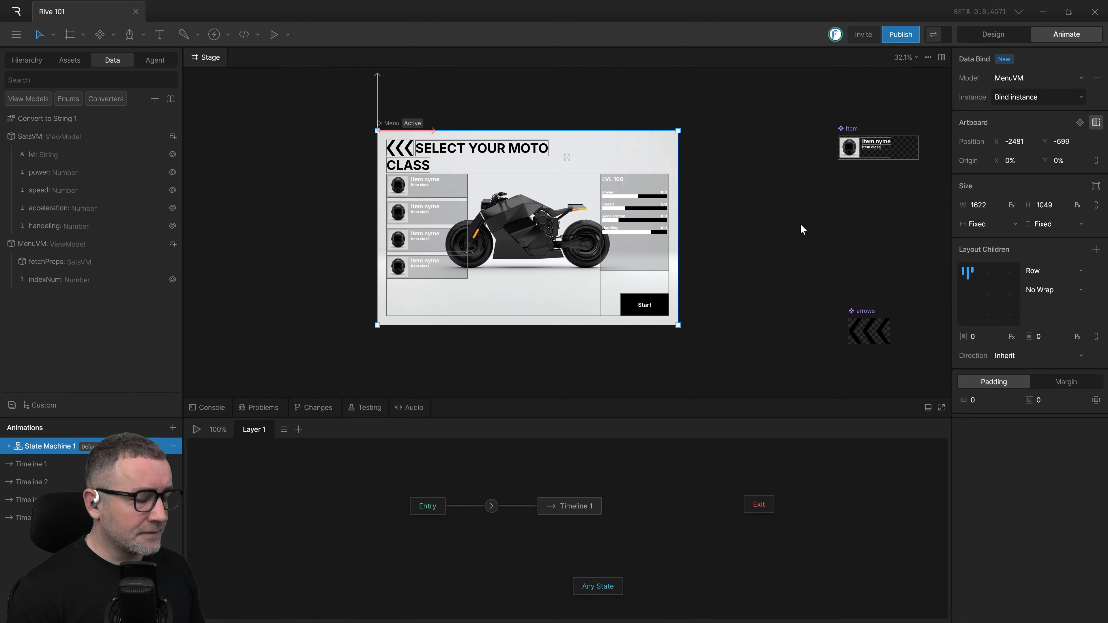
{"action": "left_click_drag", "start_coordinate": [806, 210], "coordinate": [814, 222]}
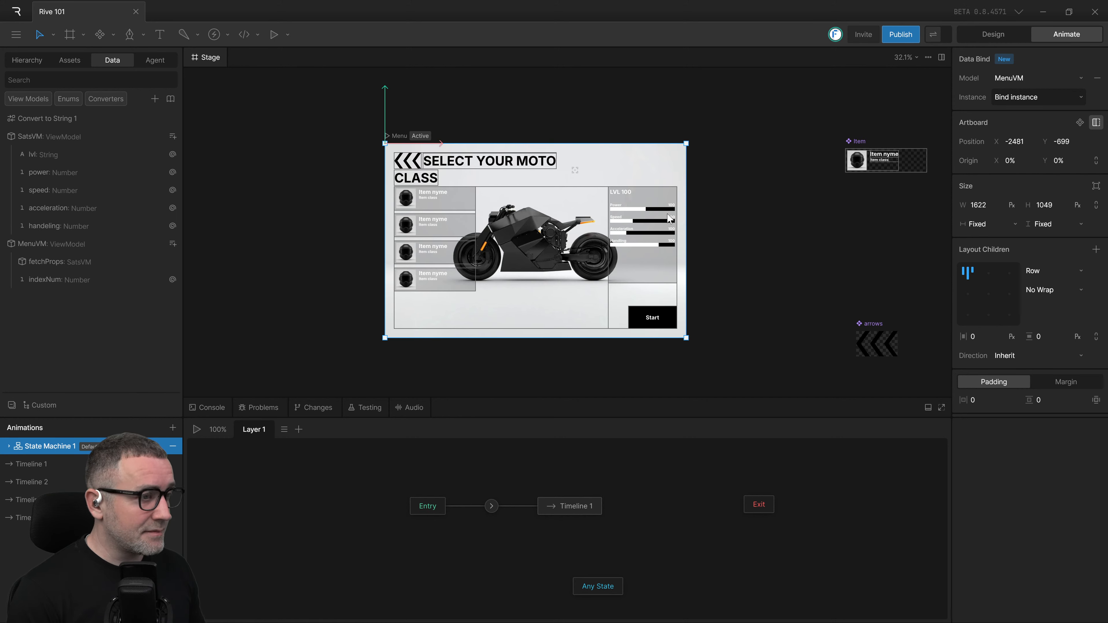
{"action": "scroll", "coordinate": [619, 214], "scroll_direction": "up", "scroll_amount": 3}
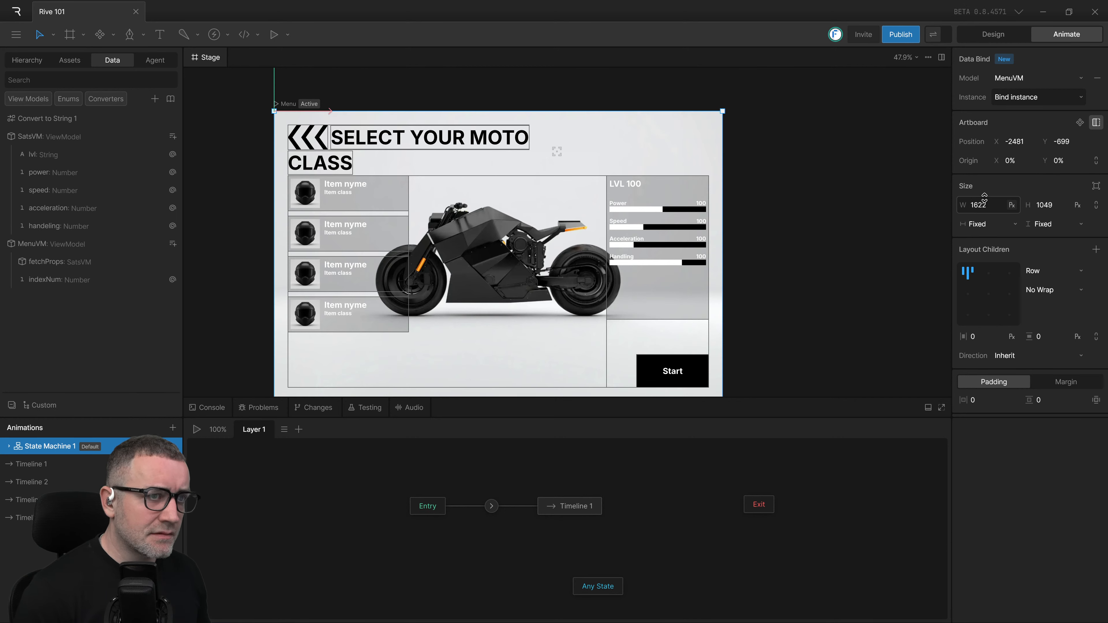
{"action": "left_click_drag", "start_coordinate": [925, 179], "coordinate": [926, 179]}
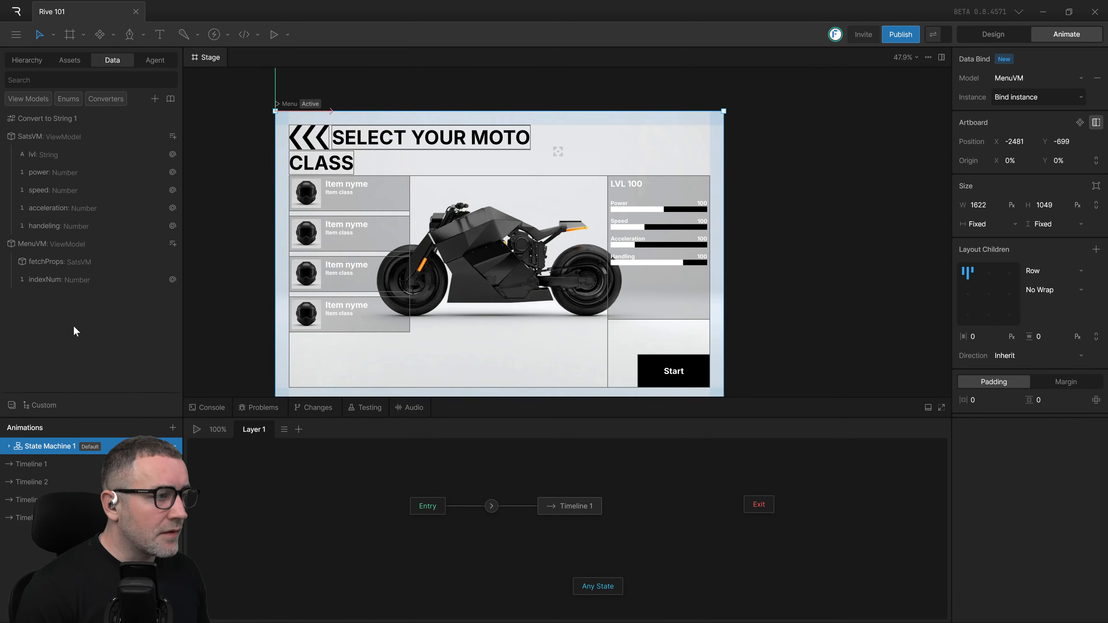
{"action": "left_click", "coordinate": [55, 260]}
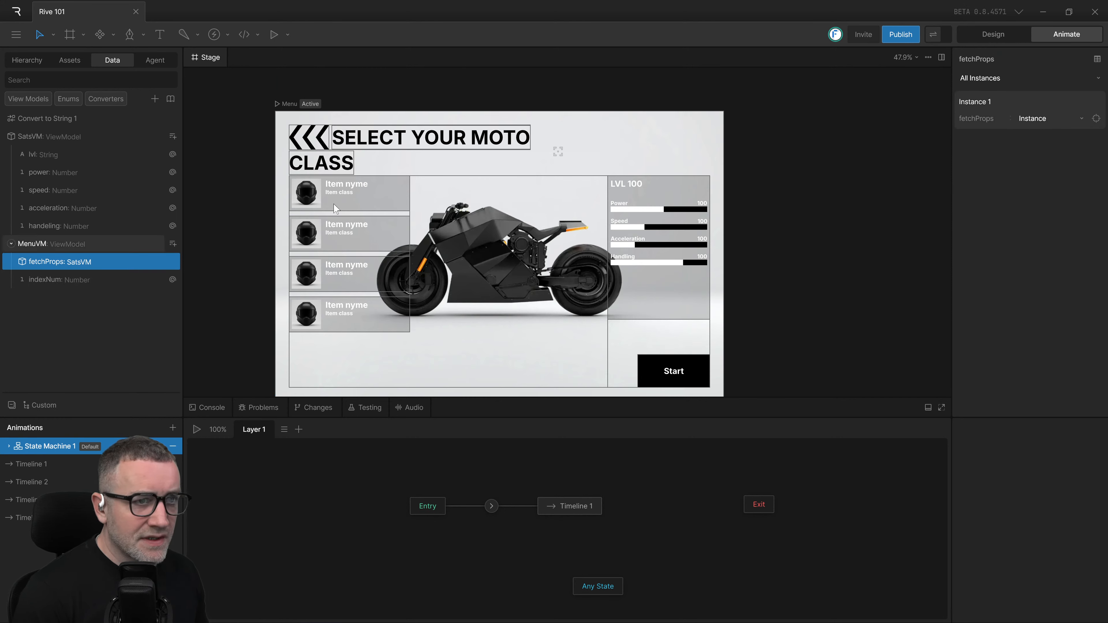
Step: Check which instances fetchProps can use, choose Instance as its value, and show the property for Instance 1 only
{"action": "left_click", "coordinate": [1098, 78]}
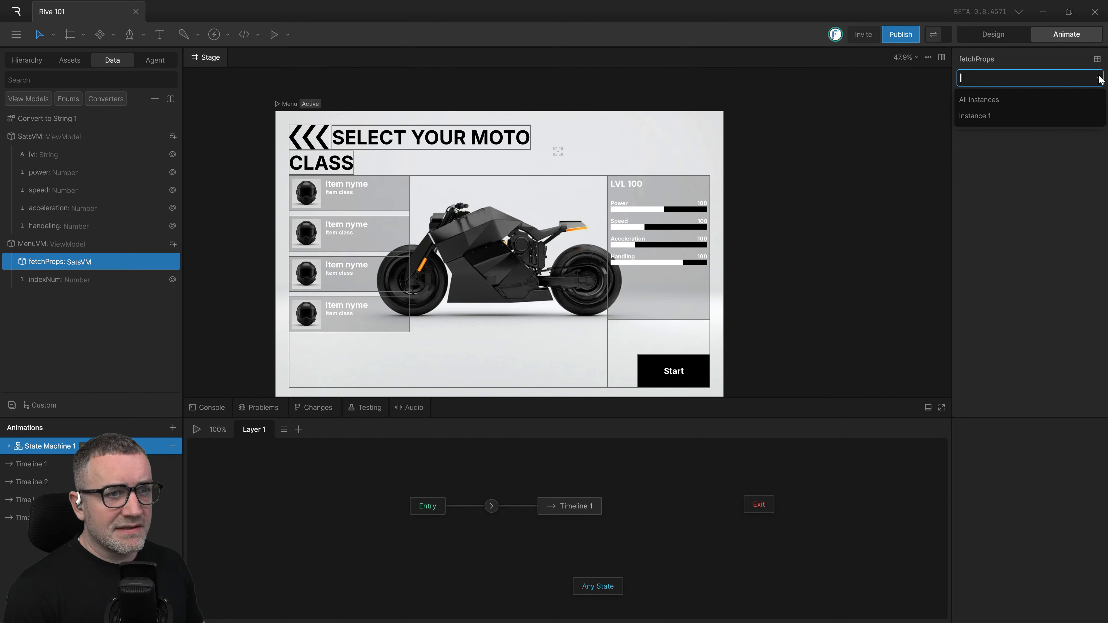
{"action": "left_click", "coordinate": [974, 116]}
{"action": "left_click", "coordinate": [1046, 118]}
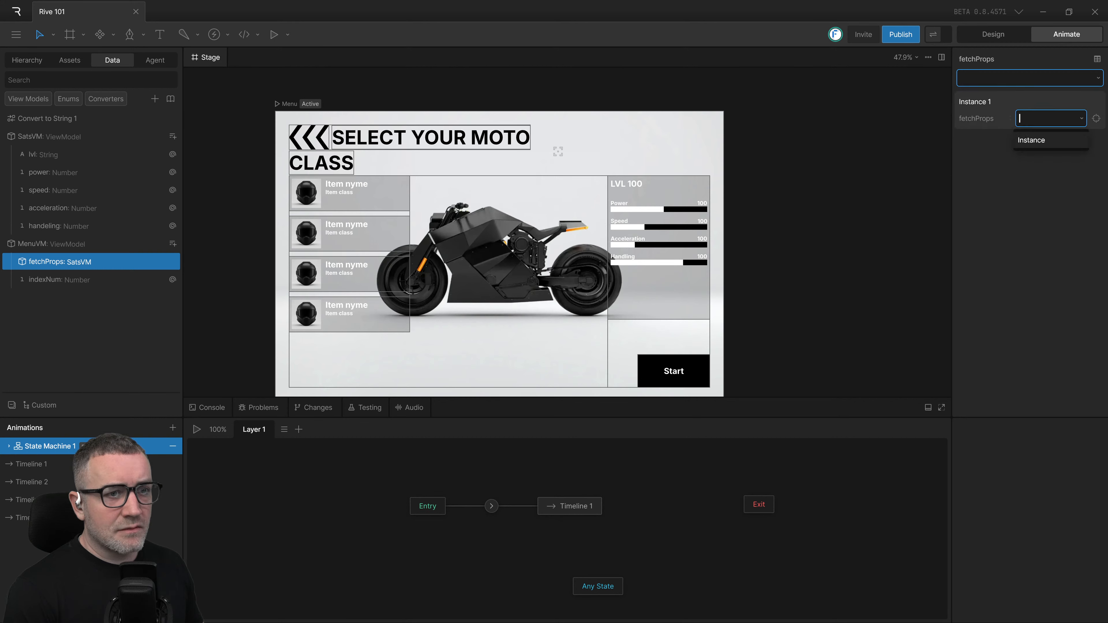
{"action": "left_click", "coordinate": [1031, 140]}
{"action": "left_click", "coordinate": [1097, 79]}
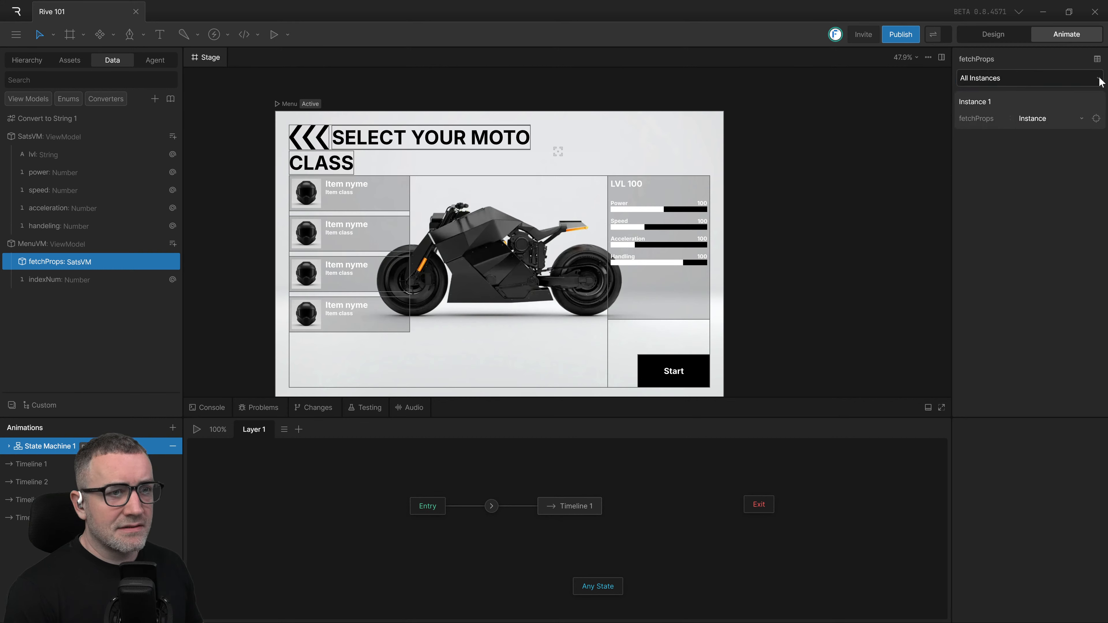
{"action": "left_click", "coordinate": [1006, 117]}
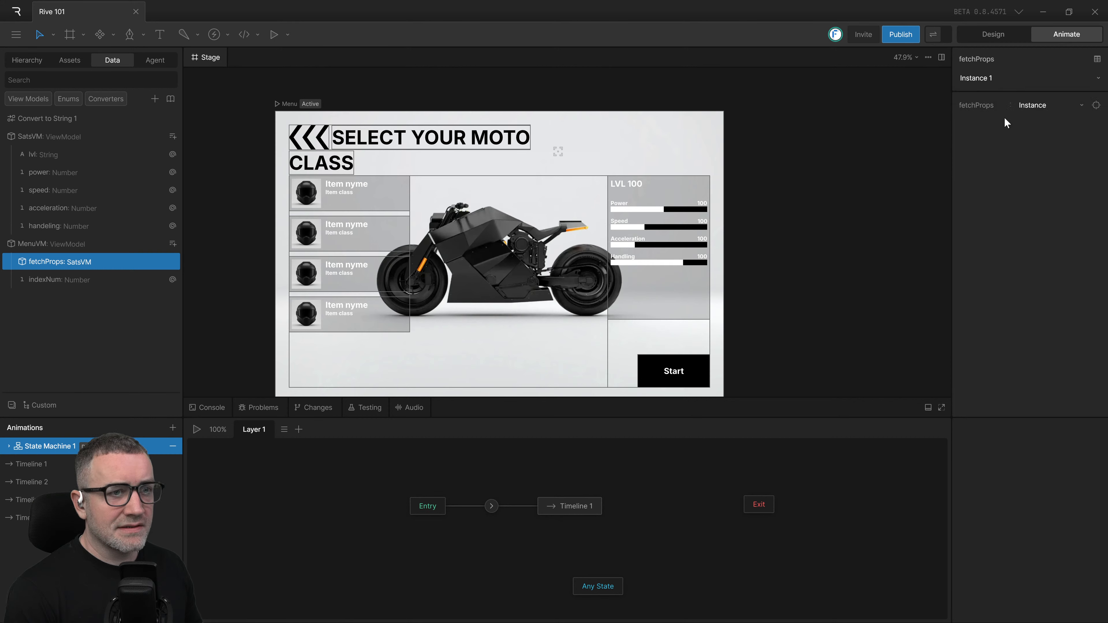
Step: Open the SatsVM instance linked to fetchProps, add four instances to SatsVM, and check the instance list
{"action": "left_click", "coordinate": [1095, 106]}
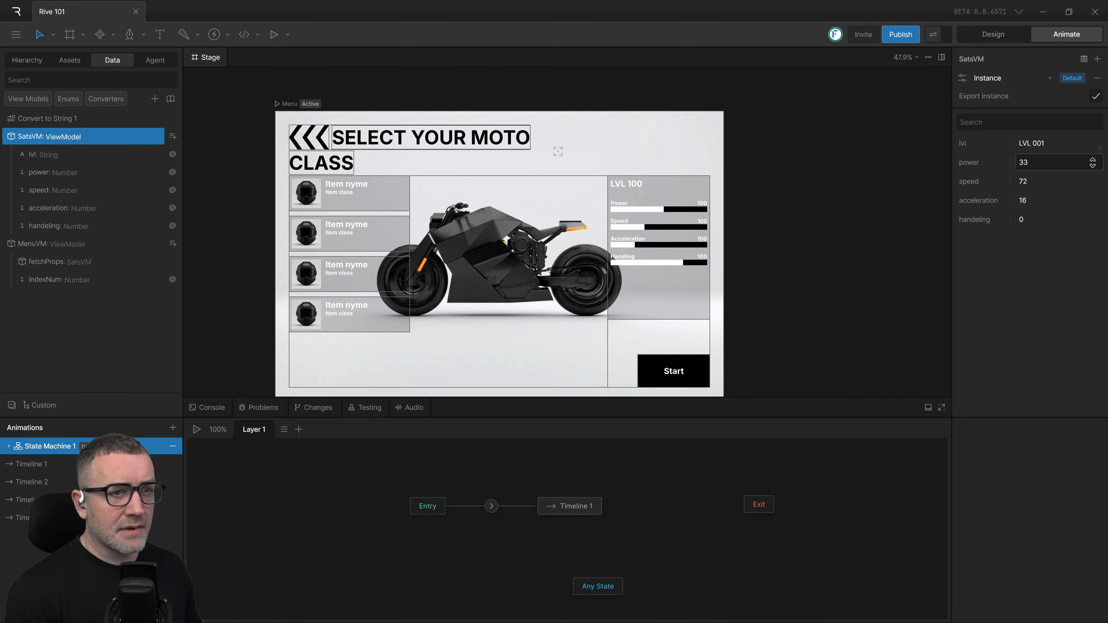
{"action": "left_click", "coordinate": [1097, 60]}
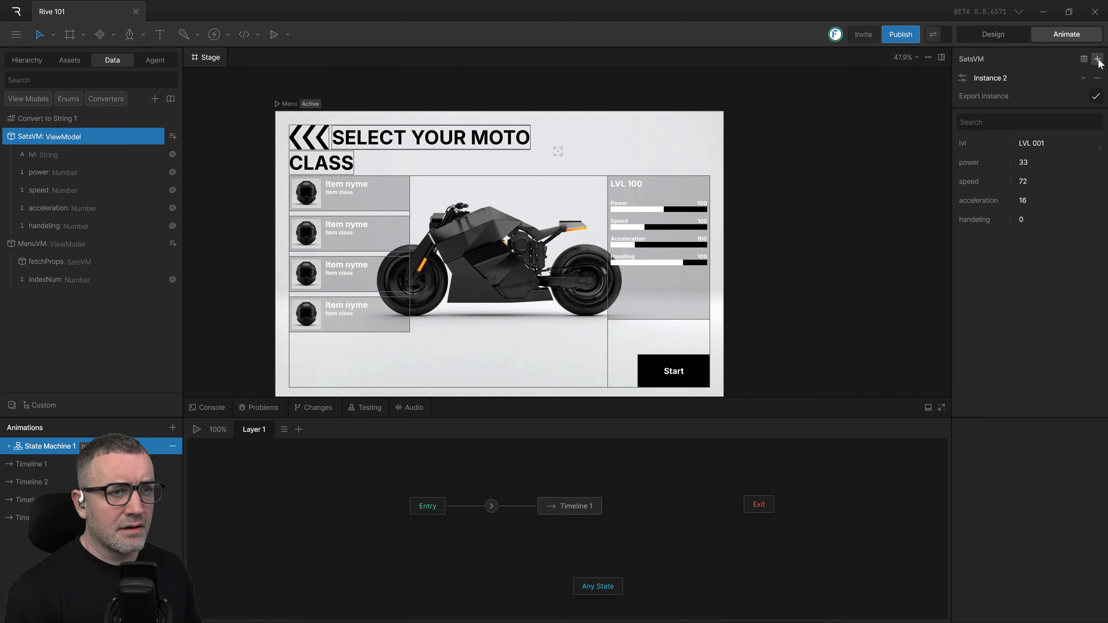
{"action": "left_click", "coordinate": [1001, 81]}
{"action": "left_click", "coordinate": [1035, 335]}
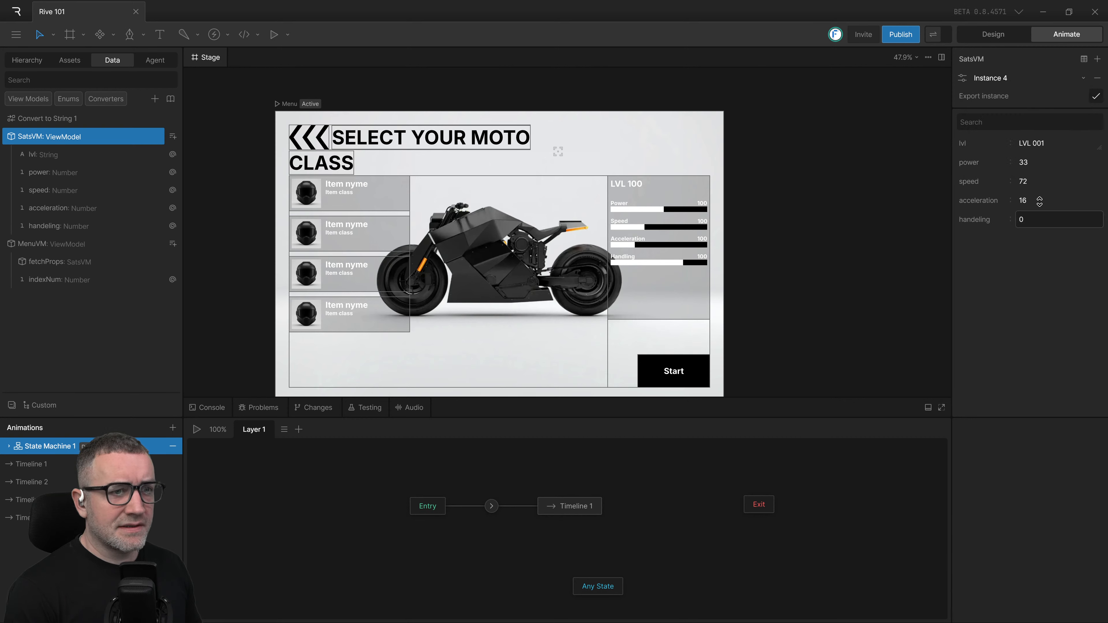
{"action": "left_click", "coordinate": [1002, 83]}
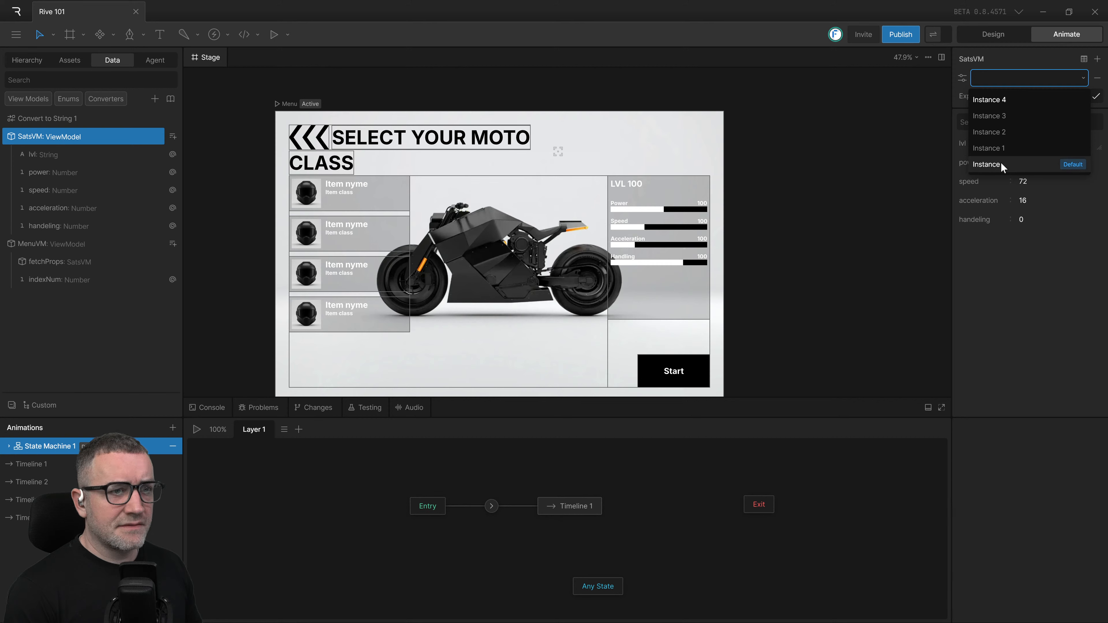
{"action": "left_click", "coordinate": [1029, 294]}
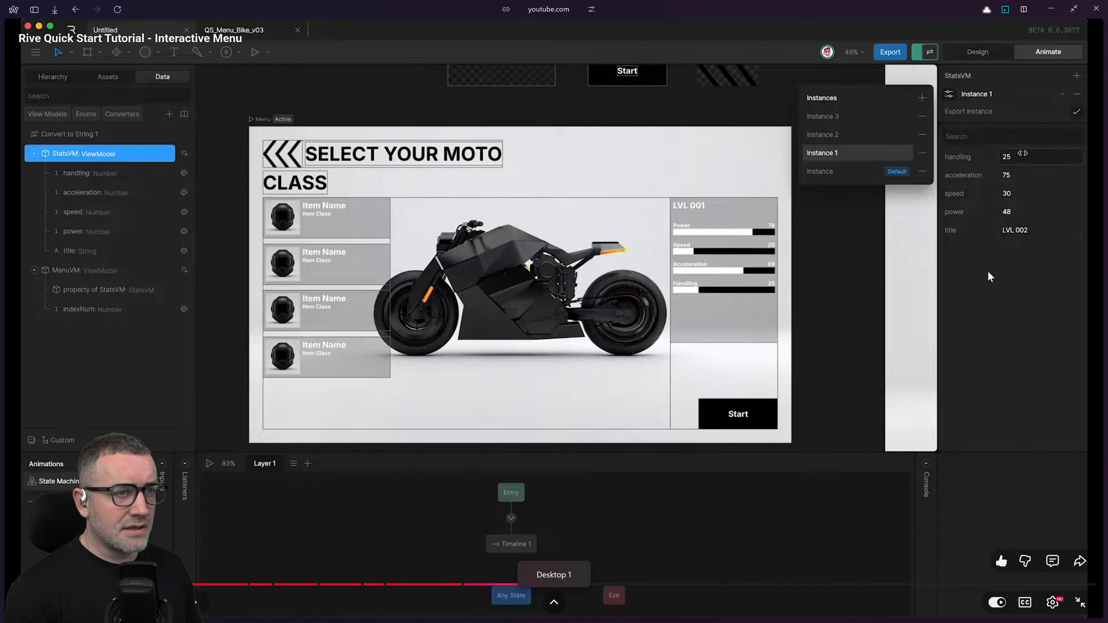
Step: Switch to the YouTube tutorial, play on until Instance 2 of the view model is selected, and pause it
{"action": "left_click", "coordinate": [587, 336]}
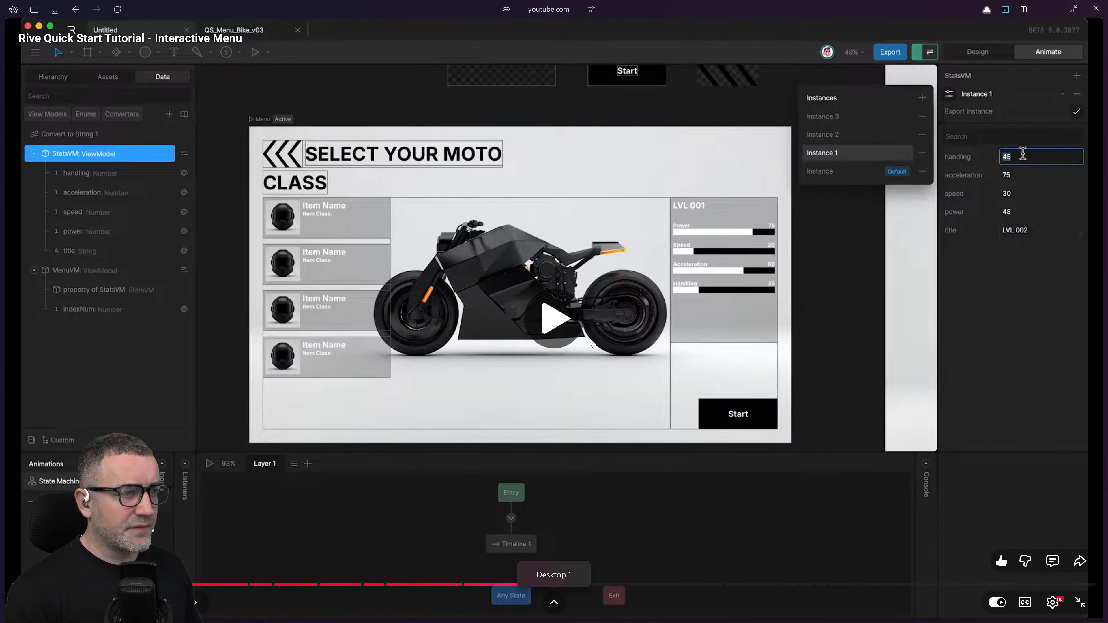
{"action": "left_click", "coordinate": [605, 309]}
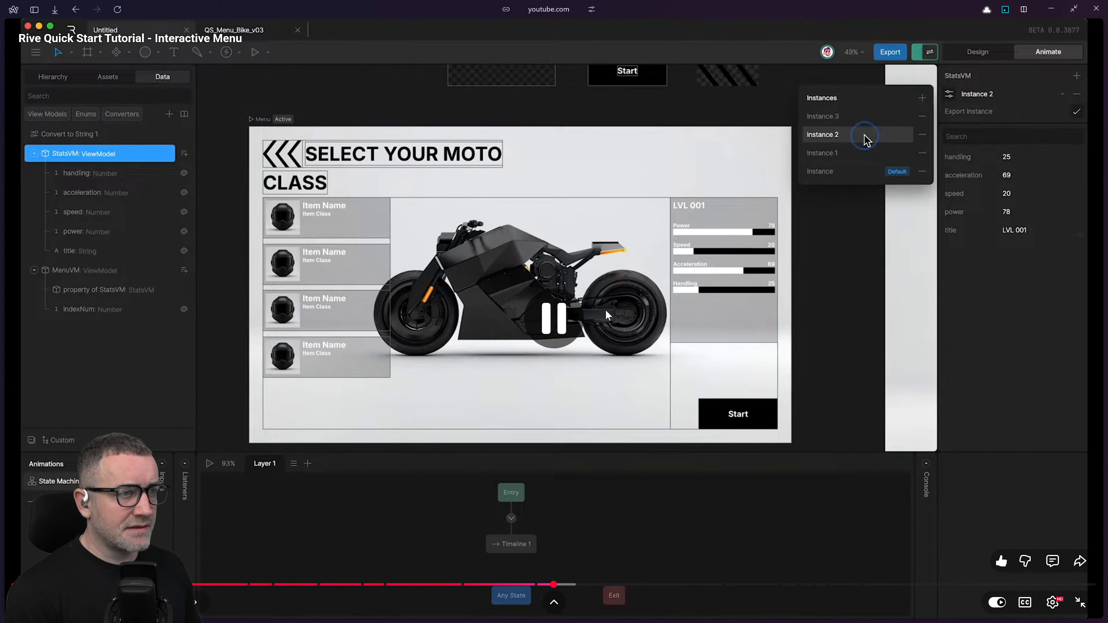
Step: Switch back to Rive, delete Instance 4 from SatsVM, and select the default instance
{"action": "key", "text": "ctrl+Right"}
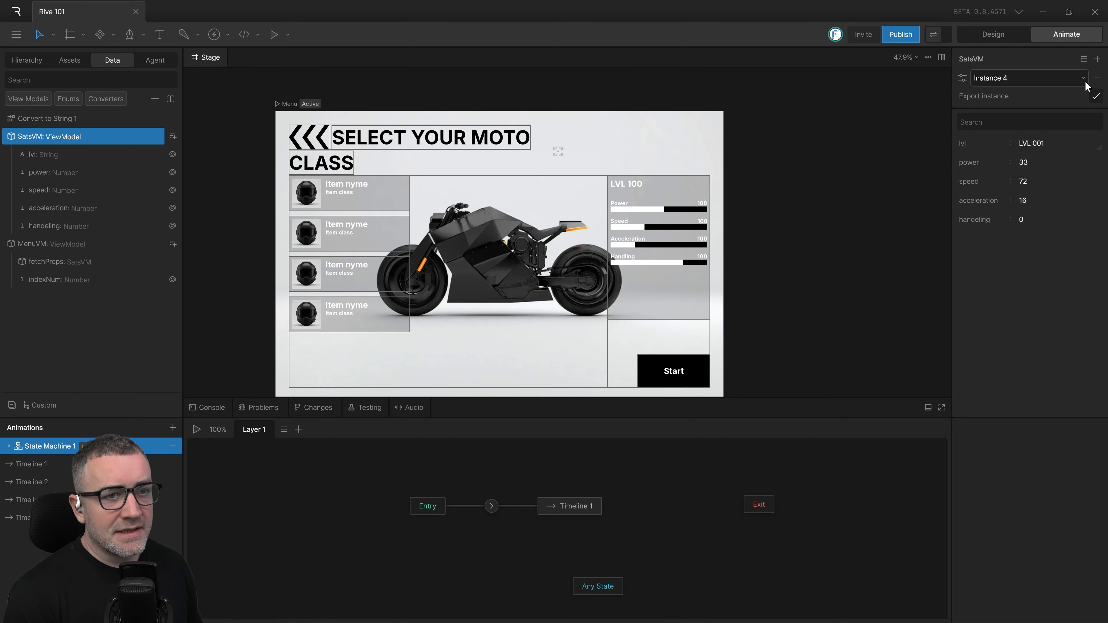
{"action": "left_click", "coordinate": [1097, 78]}
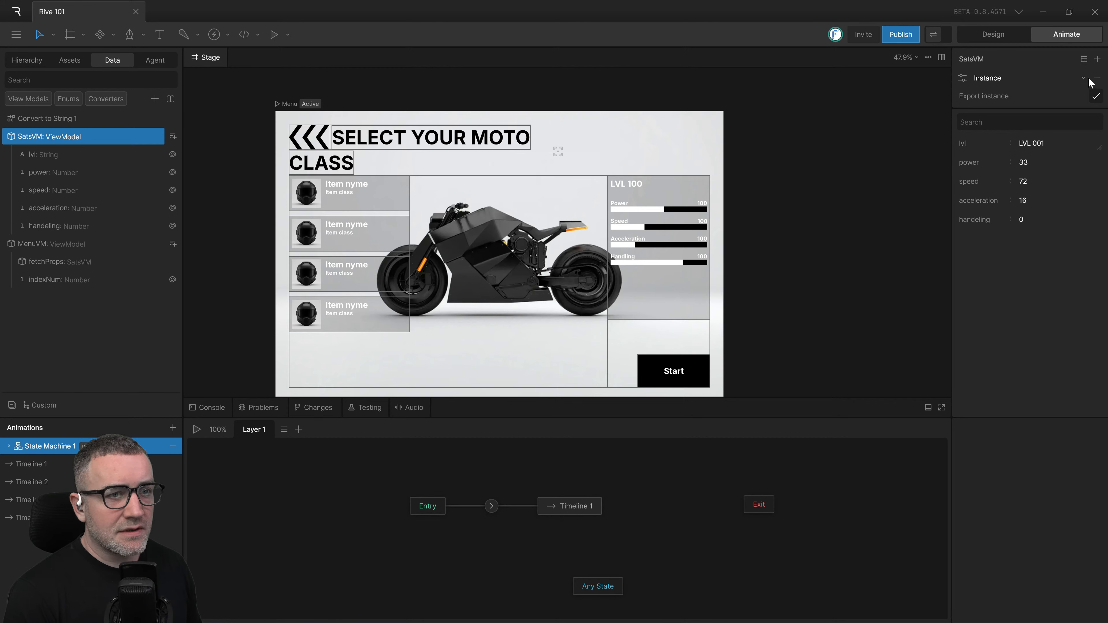
{"action": "left_click", "coordinate": [1079, 78]}
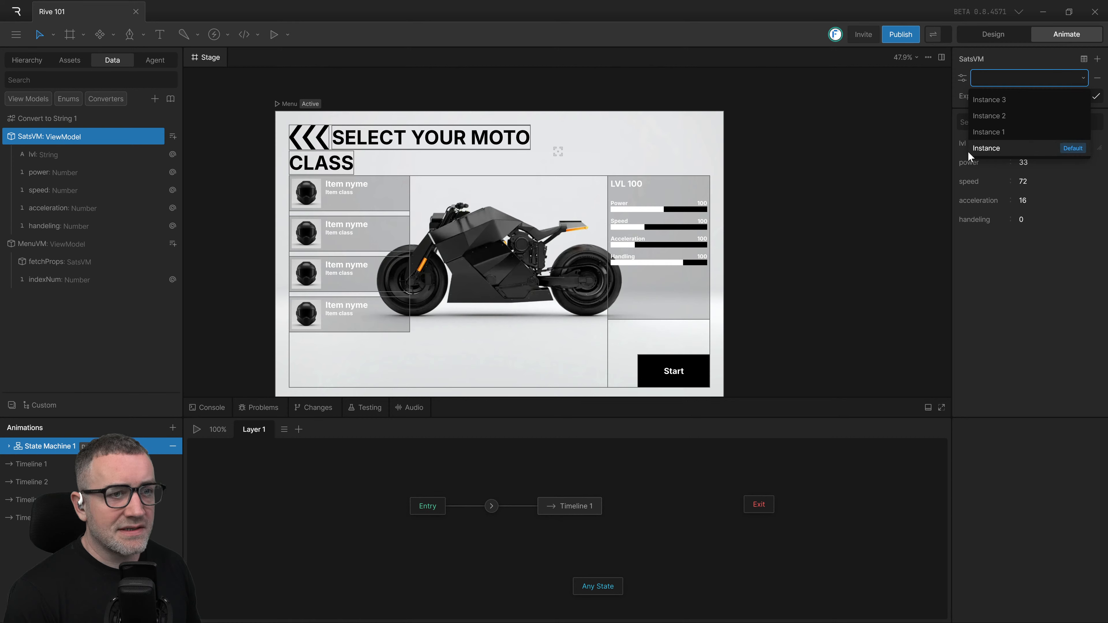
{"action": "left_click", "coordinate": [998, 148]}
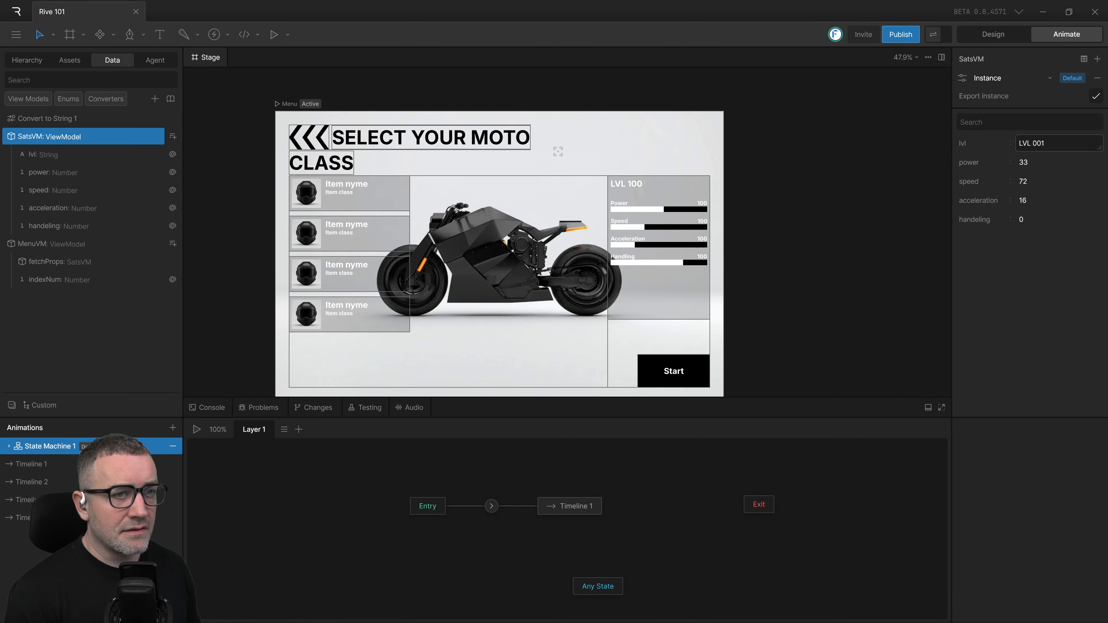
Step: Set the lvl property of SatsVM's Instance 1 to LVL 002
{"action": "left_click", "coordinate": [1028, 81]}
{"action": "left_click", "coordinate": [993, 130]}
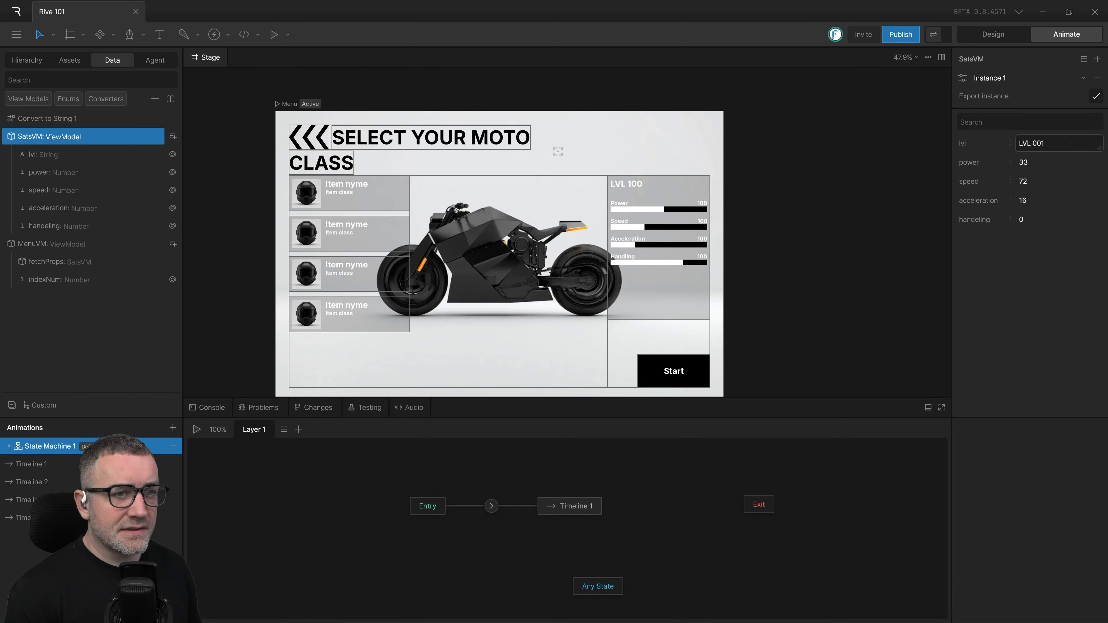
{"action": "left_click", "coordinate": [1056, 143]}
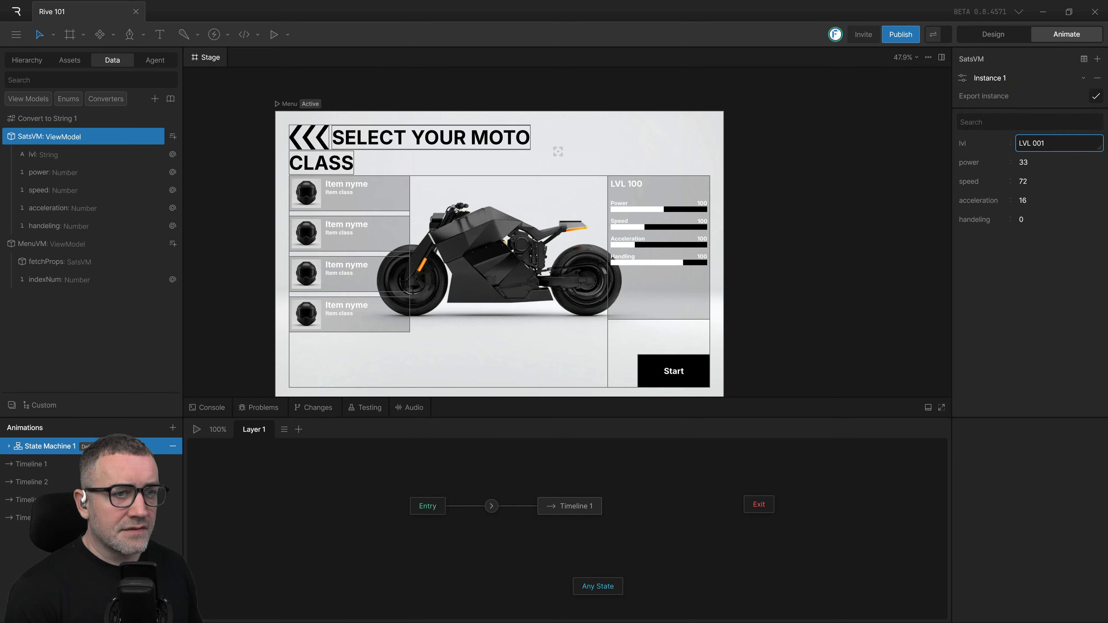
{"action": "left_click", "coordinate": [1078, 279]}
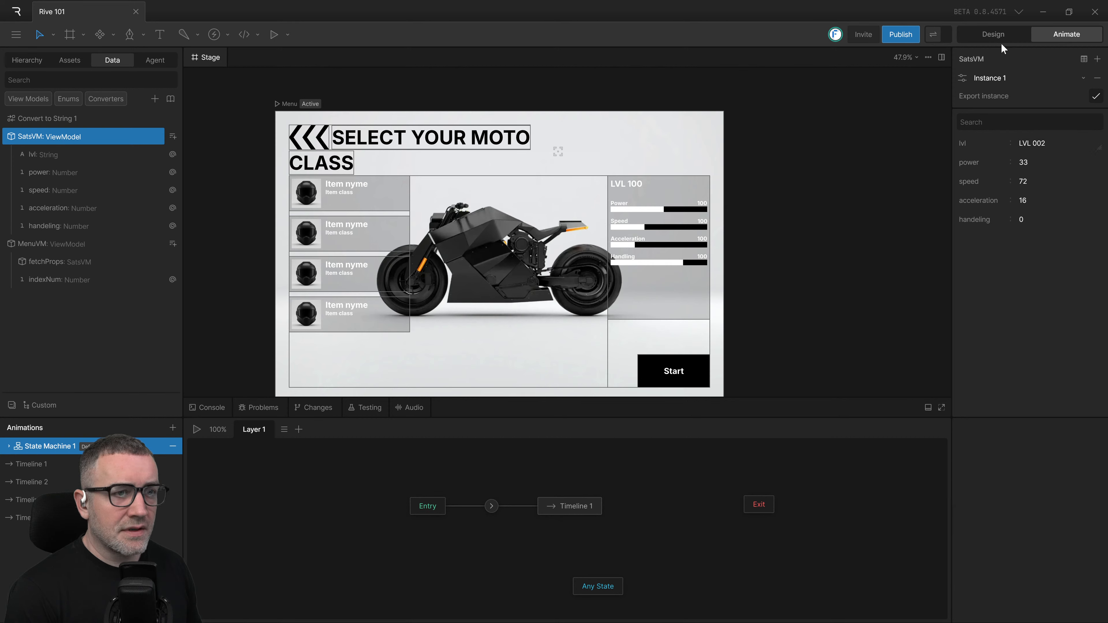
Step: Set the lvl property of SatsVM's Instance 2 to LVL 003
{"action": "left_click", "coordinate": [1005, 81]}
{"action": "left_click", "coordinate": [998, 112]}
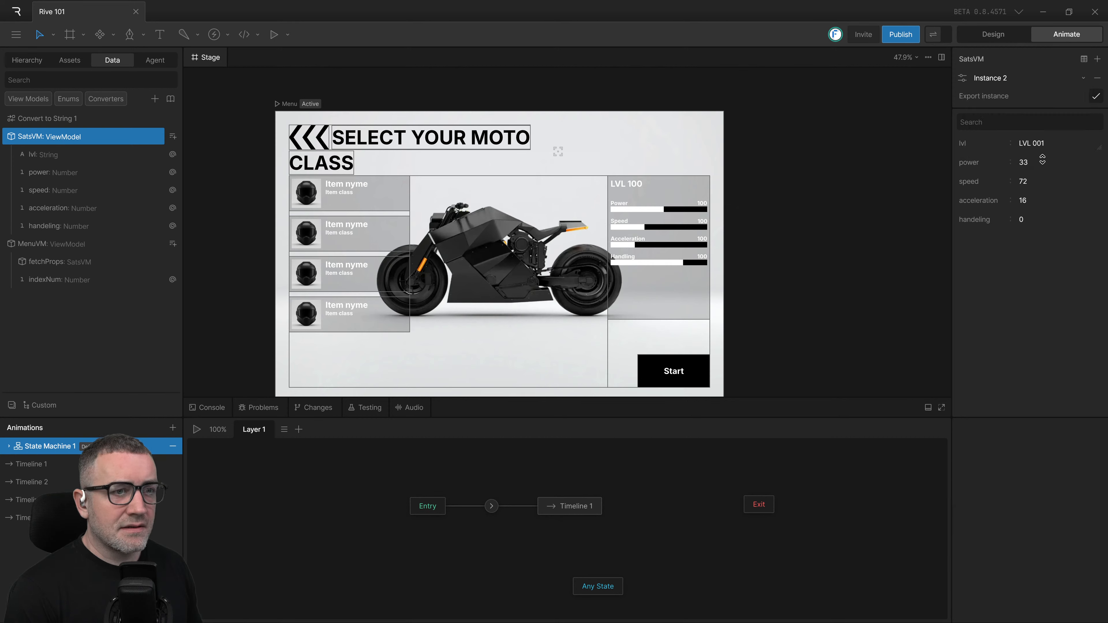
{"action": "left_click", "coordinate": [1042, 143]}
{"action": "left_click", "coordinate": [1041, 143]}
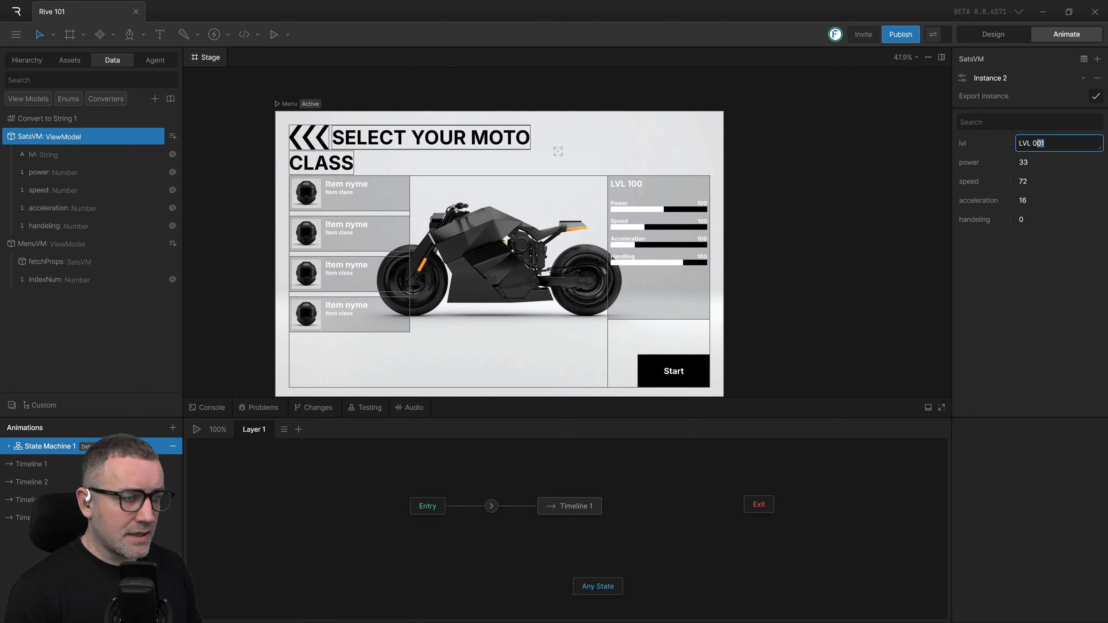
{"action": "type", "text": "0"}
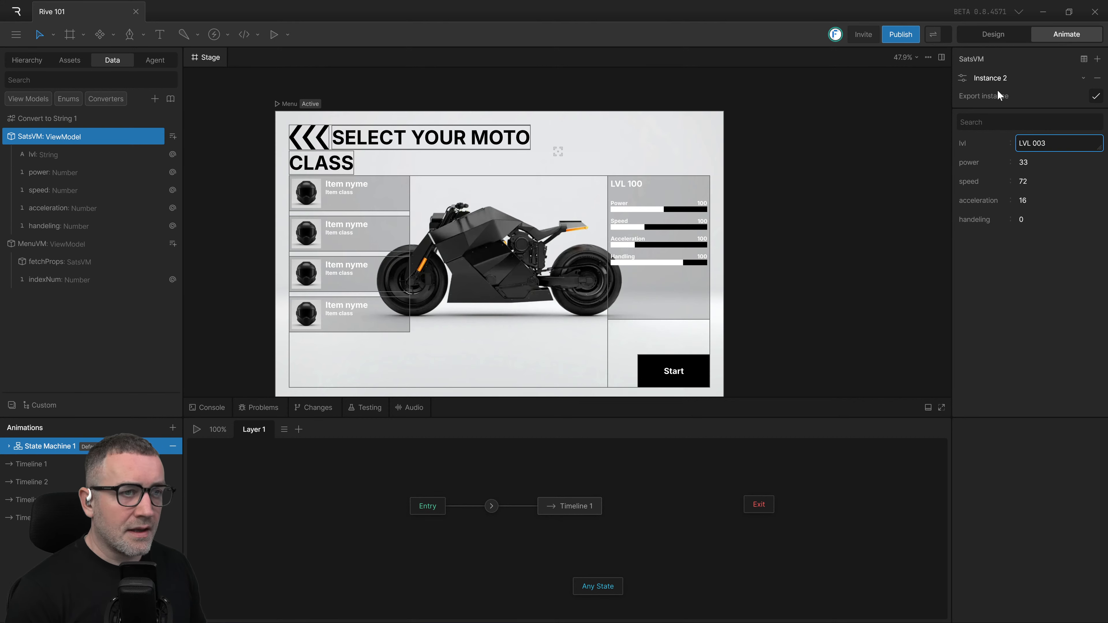
Step: Set the lvl property of SatsVM's Instance 3 to LVL 004
{"action": "left_click", "coordinate": [995, 79]}
{"action": "left_click", "coordinate": [985, 99]}
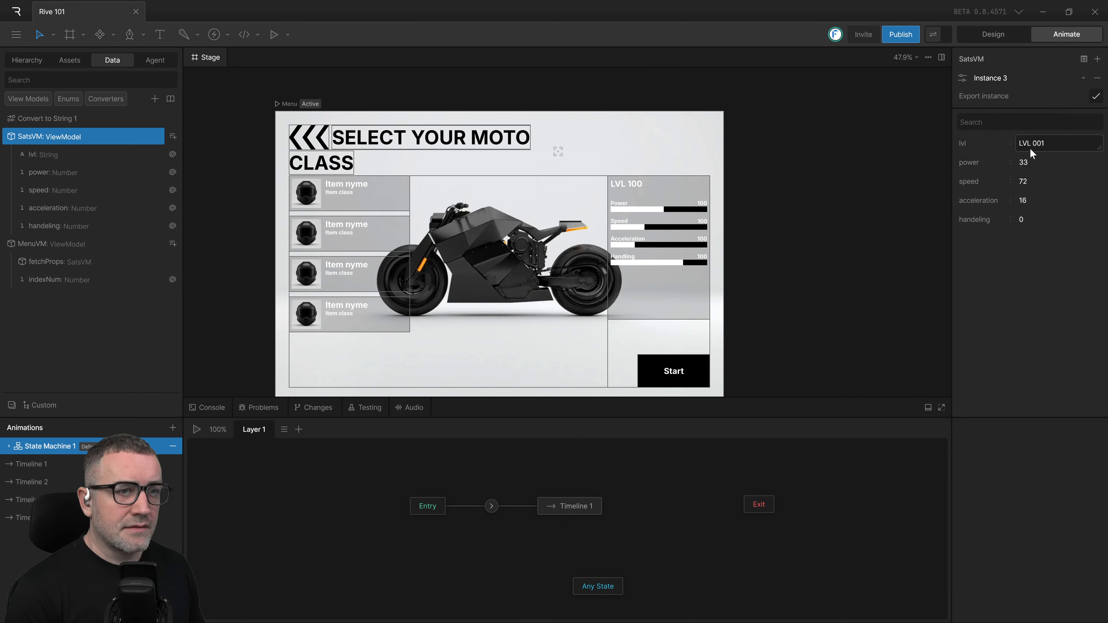
{"action": "left_click", "coordinate": [1042, 143]}
{"action": "left_click", "coordinate": [1042, 143]}
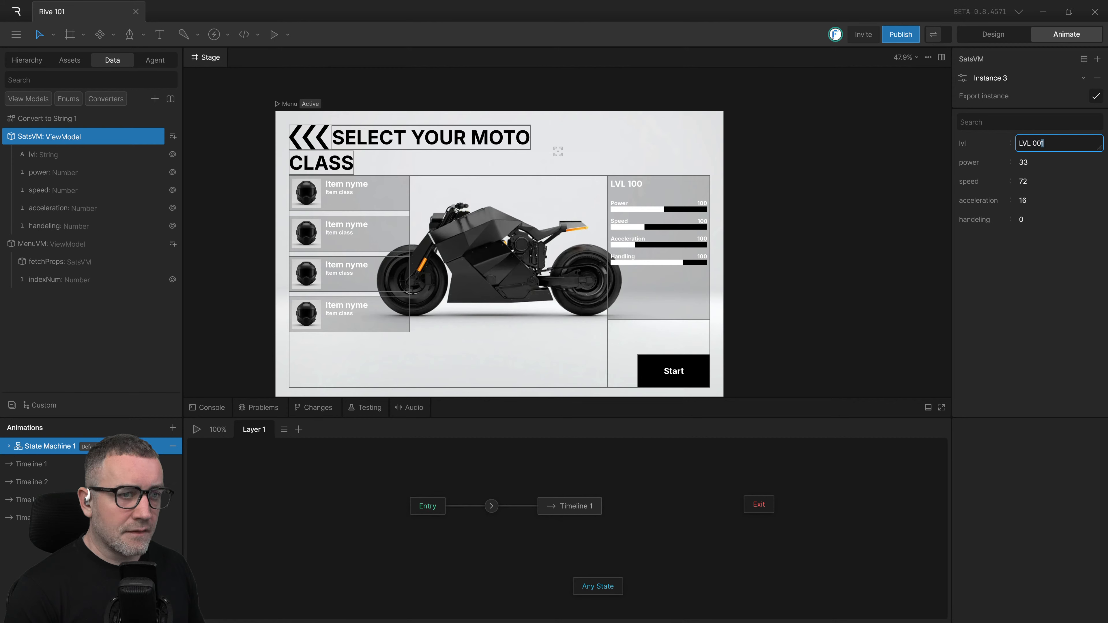
{"action": "type", "text": "3"}
{"action": "left_click", "coordinate": [1048, 320]}
Step: Switch to the YouTube tutorial, play on through the entry of Instance 3's values, and return to Rive
{"action": "key", "text": "ctrl+super+Left"}
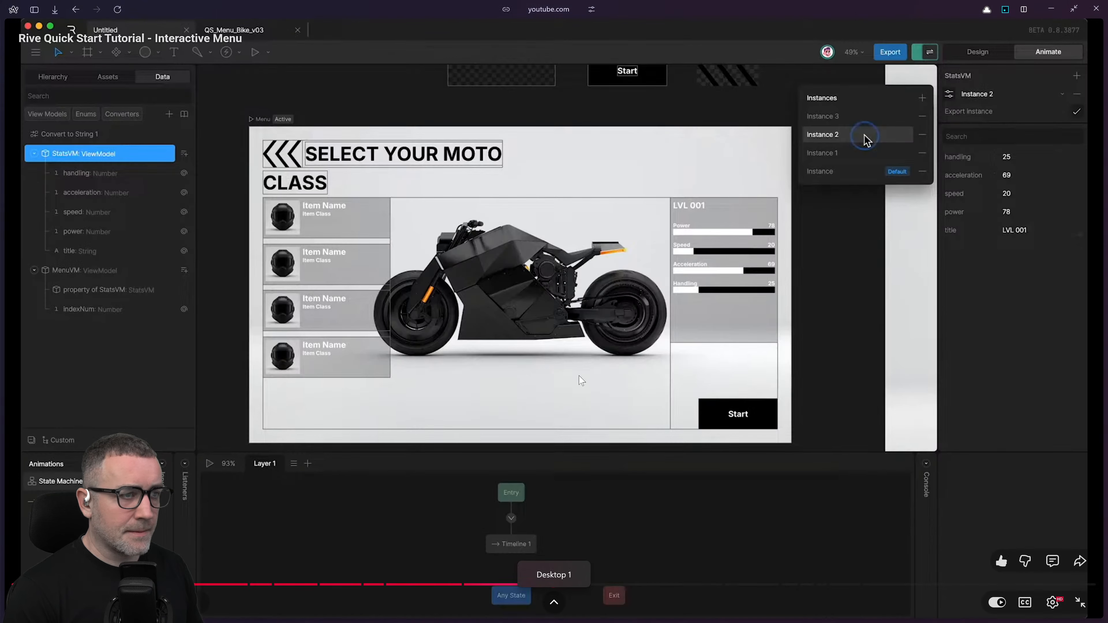
{"action": "left_click", "coordinate": [598, 376]}
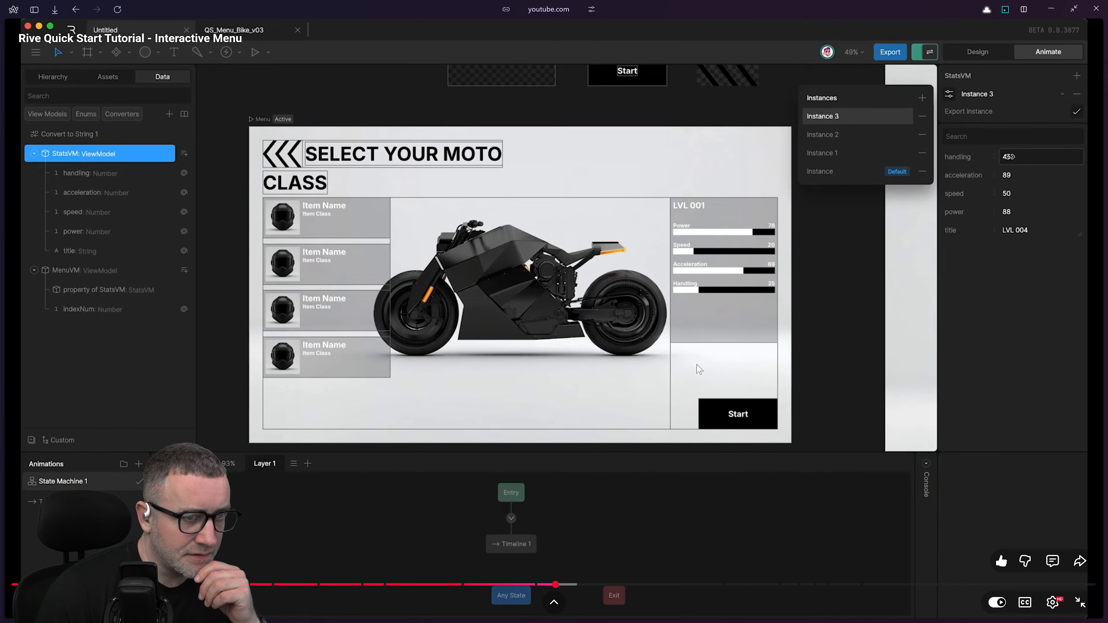
{"action": "key", "text": "ctrl+super+Right"}
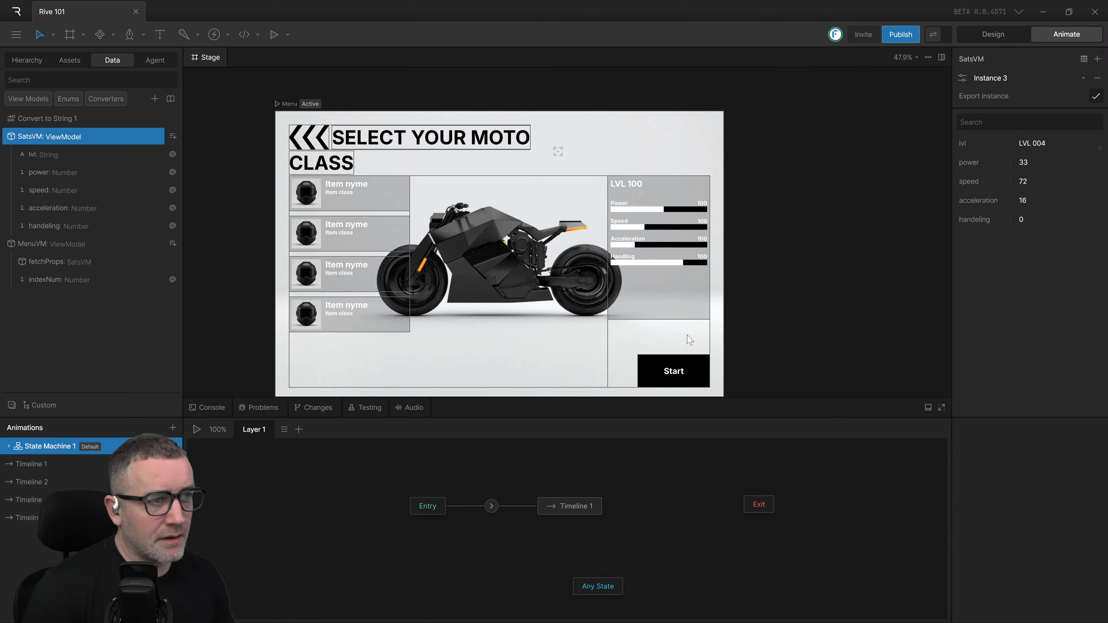
Step: Set Instance 3's power to 34 and its speed to 48
{"action": "left_click", "coordinate": [1023, 162]}
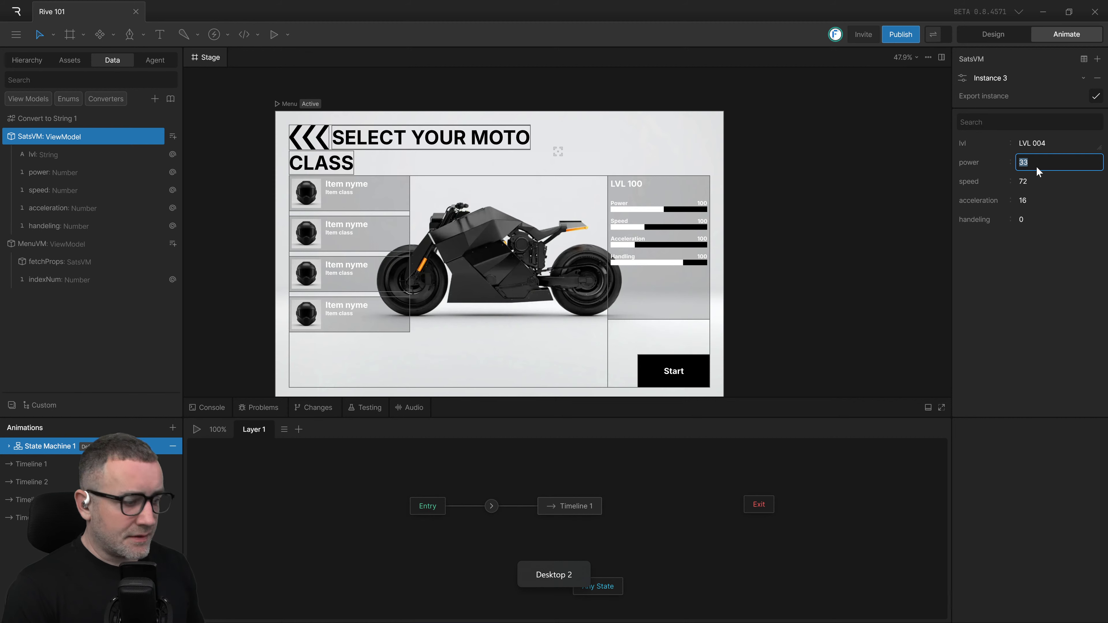
{"action": "type", "text": "34"}
{"action": "left_click", "coordinate": [1040, 175]}
{"action": "type", "text": "4567"}
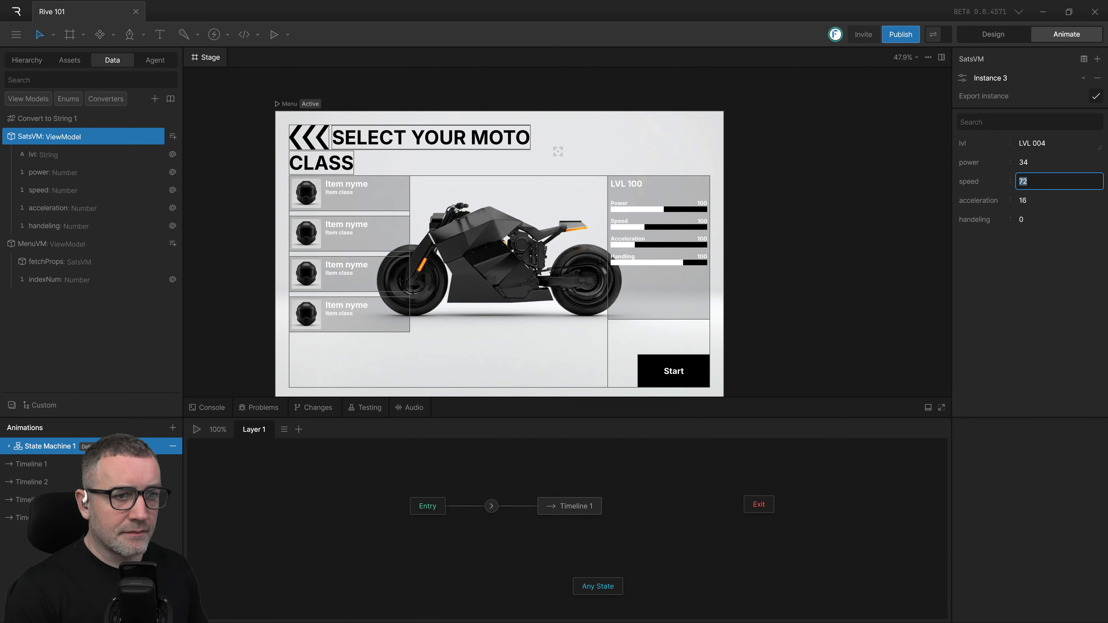
{"action": "key", "text": "BackSpace"}
{"action": "key", "text": "BackSpace"}
{"action": "key", "text": "BackSpace"}
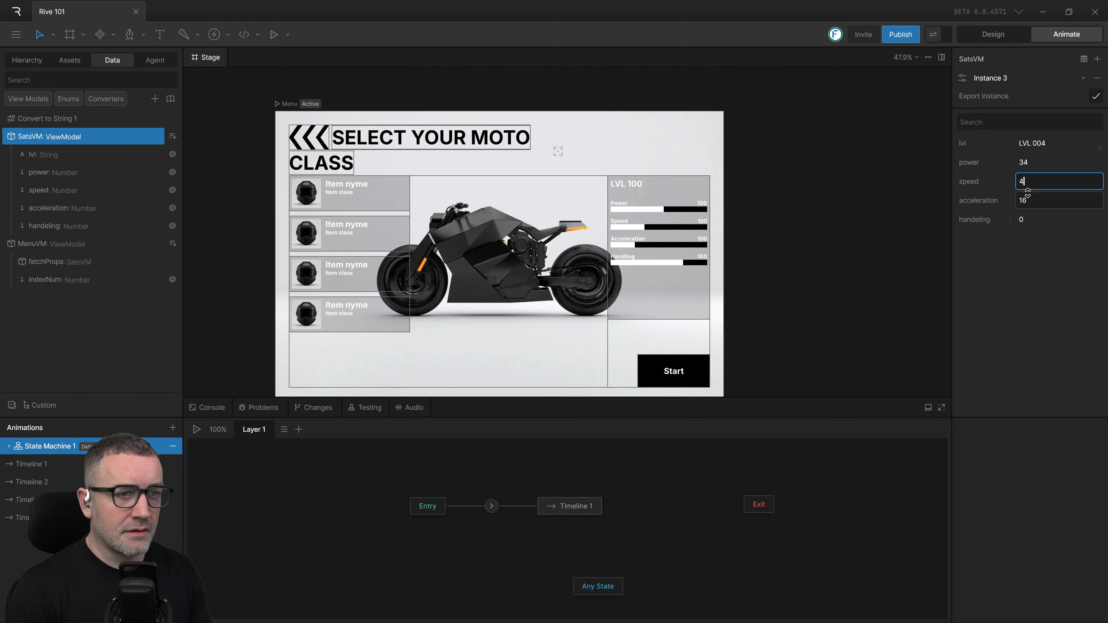
{"action": "type", "text": "8"}
Step: Set Instance 3's acceleration to 34 and its handeling to 67
{"action": "left_click", "coordinate": [1029, 194]}
{"action": "type", "text": "3"}
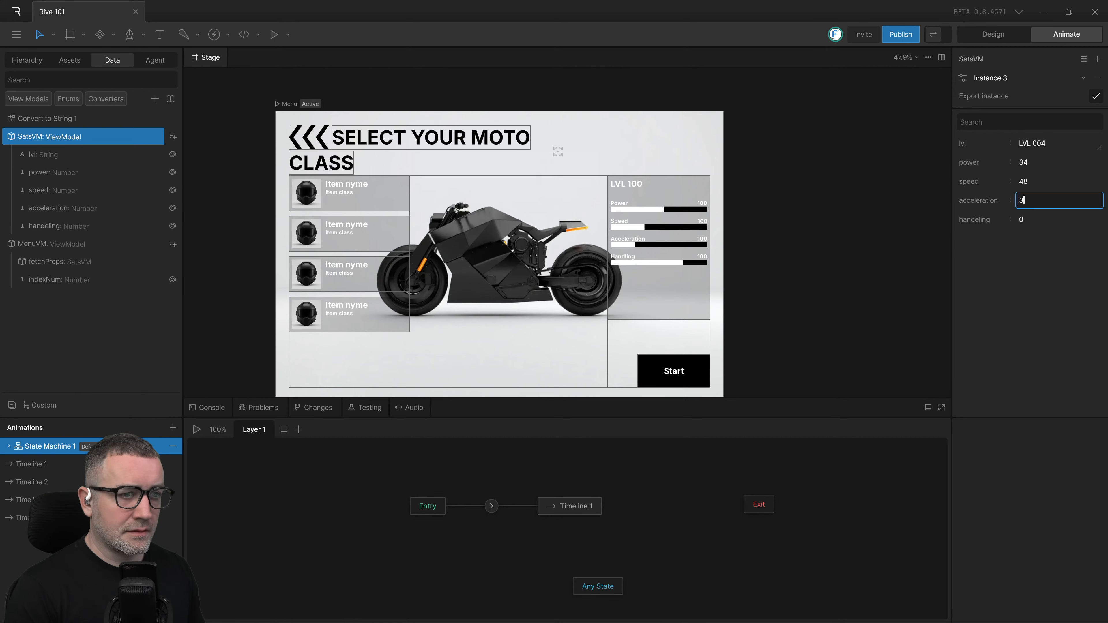
{"action": "type", "text": "4"}
{"action": "key", "text": "Tab"}
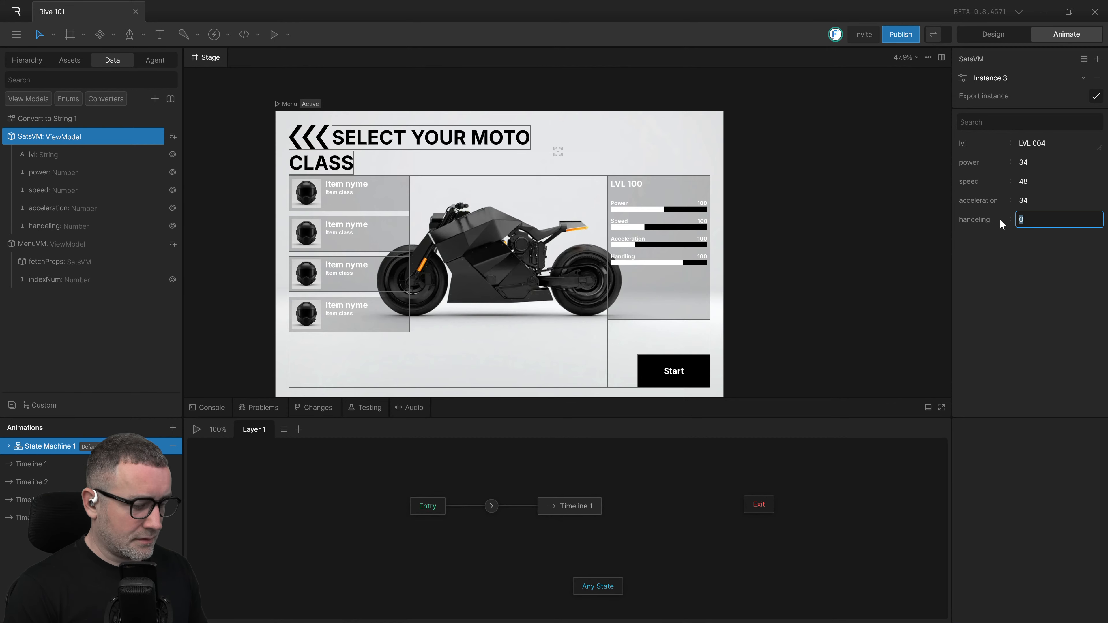
{"action": "type", "text": "67"}
{"action": "key", "text": "Return"}
Step: Give SatsVM's Instance 2 the values power 12, speed 89, acceleration 46 and handeling 16
{"action": "left_click", "coordinate": [1053, 78]}
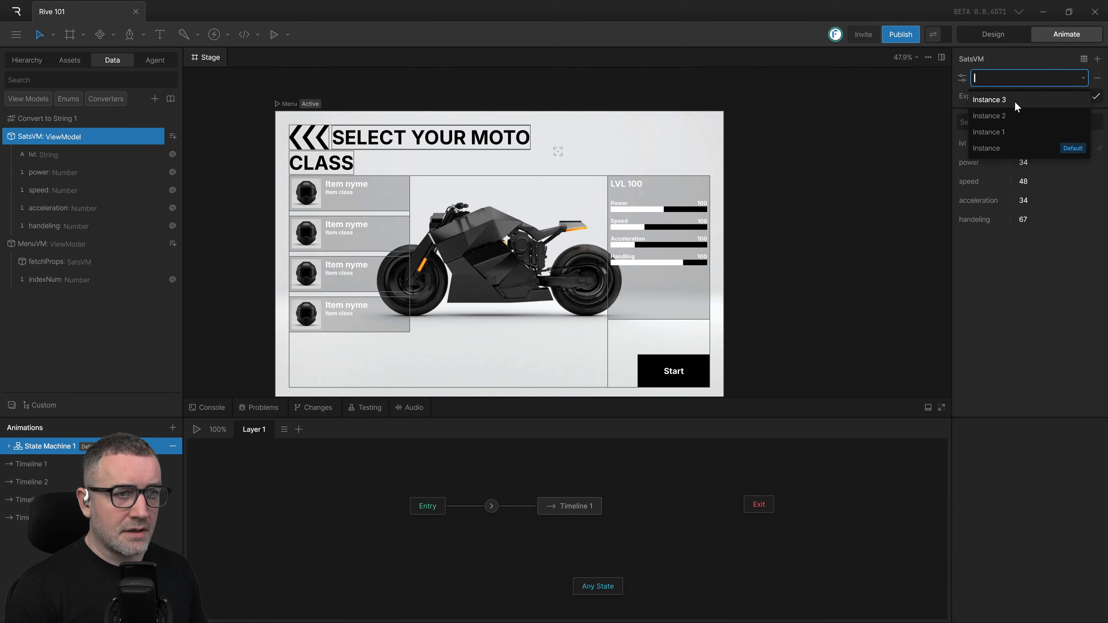
{"action": "left_click", "coordinate": [1014, 116]}
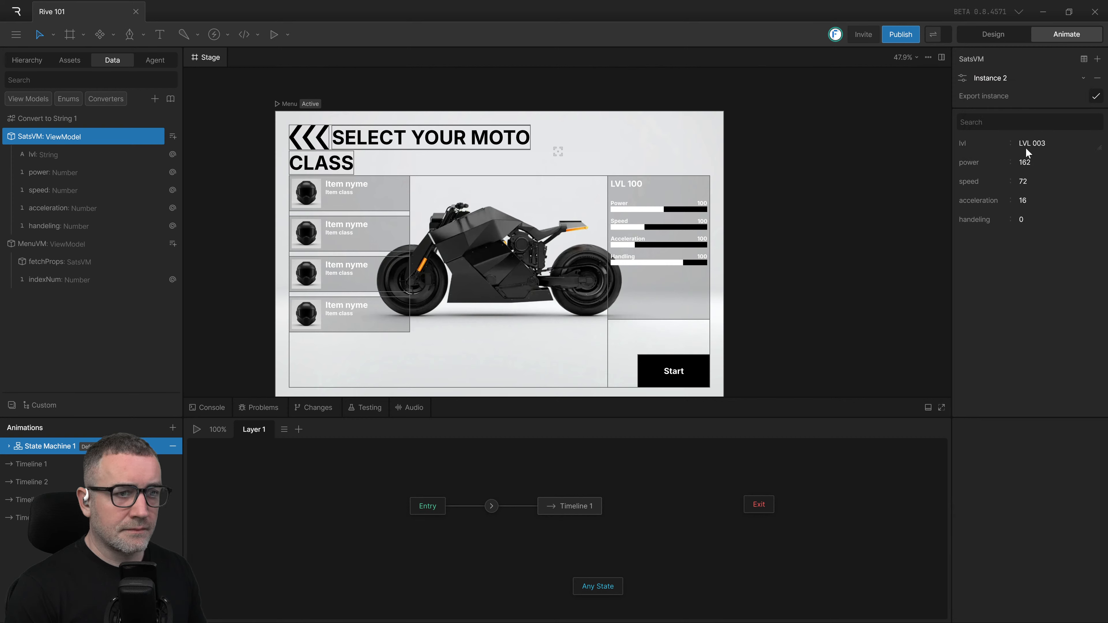
{"action": "left_click", "coordinate": [1025, 162]}
{"action": "key", "text": "ctrl+a"}
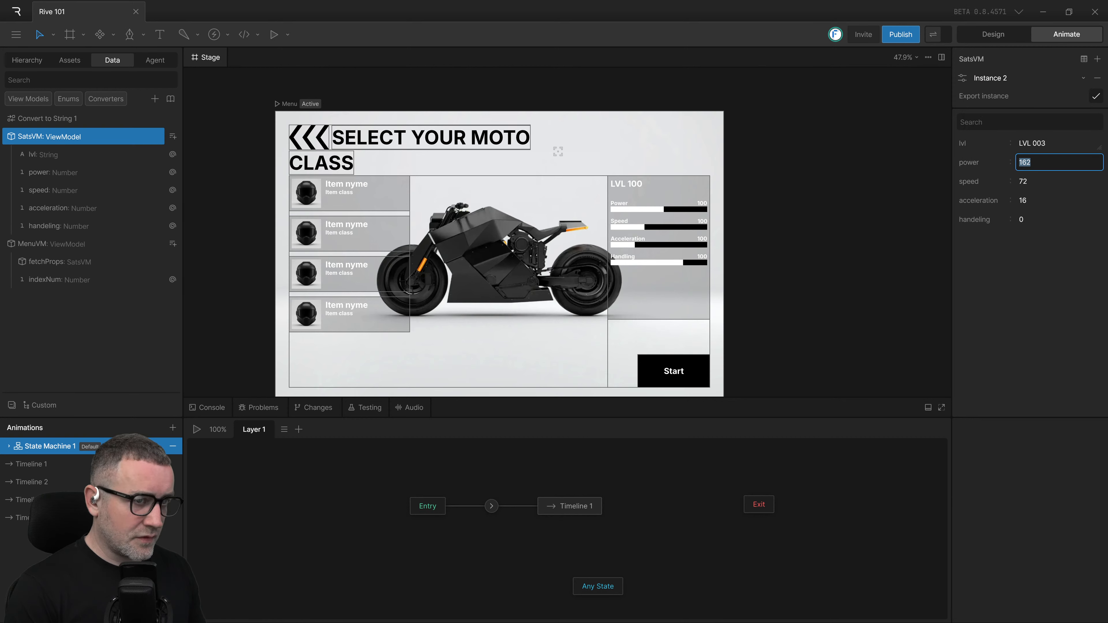
{"action": "left_click", "coordinate": [1026, 179]}
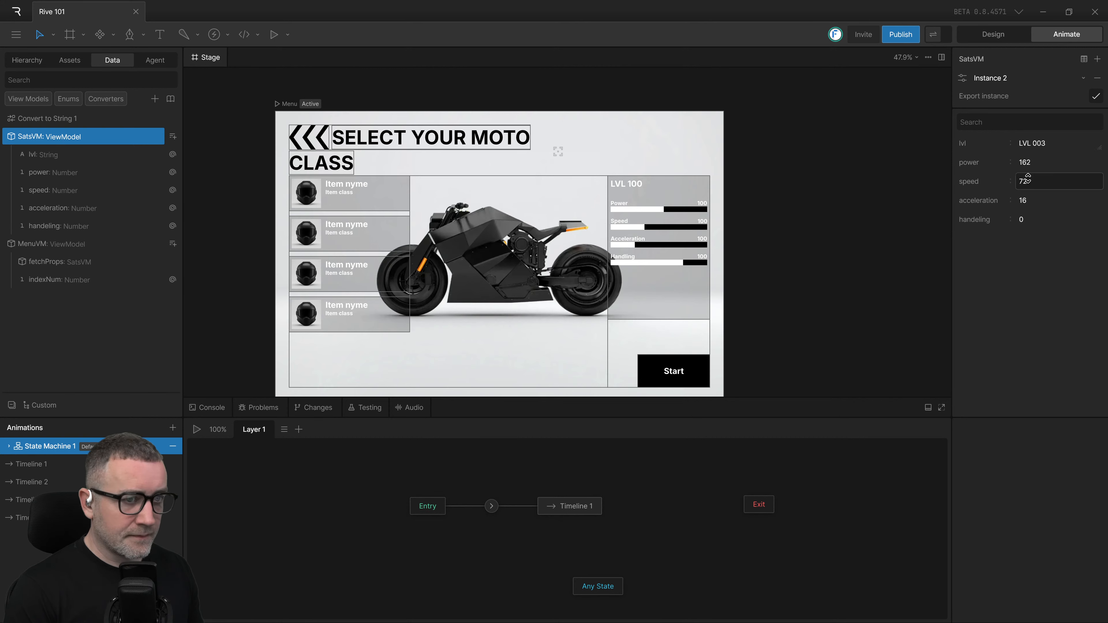
{"action": "key", "text": "ctrl+a"}
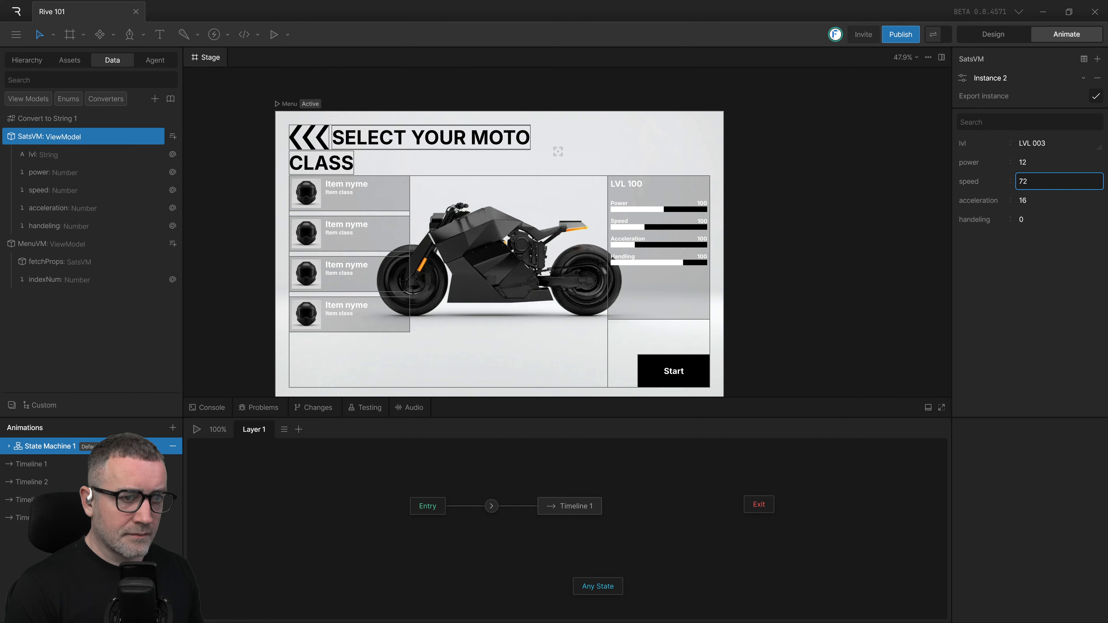
{"action": "key", "text": "Return"}
{"action": "left_click_drag", "start_coordinate": [1028, 180], "coordinate": [1028, 212]}
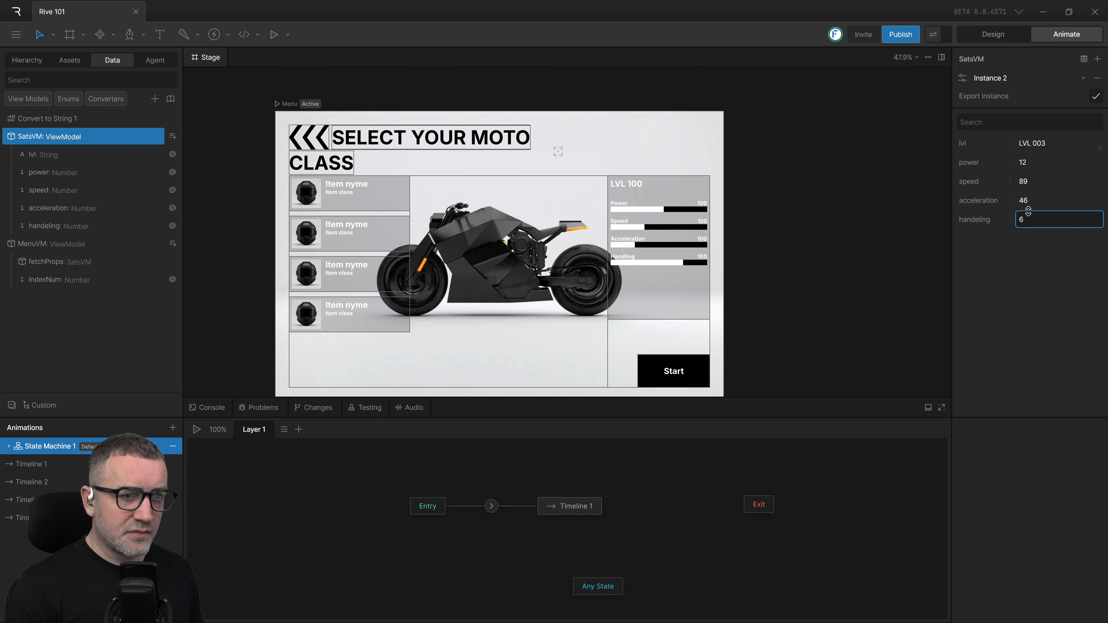
{"action": "key", "text": "Return"}
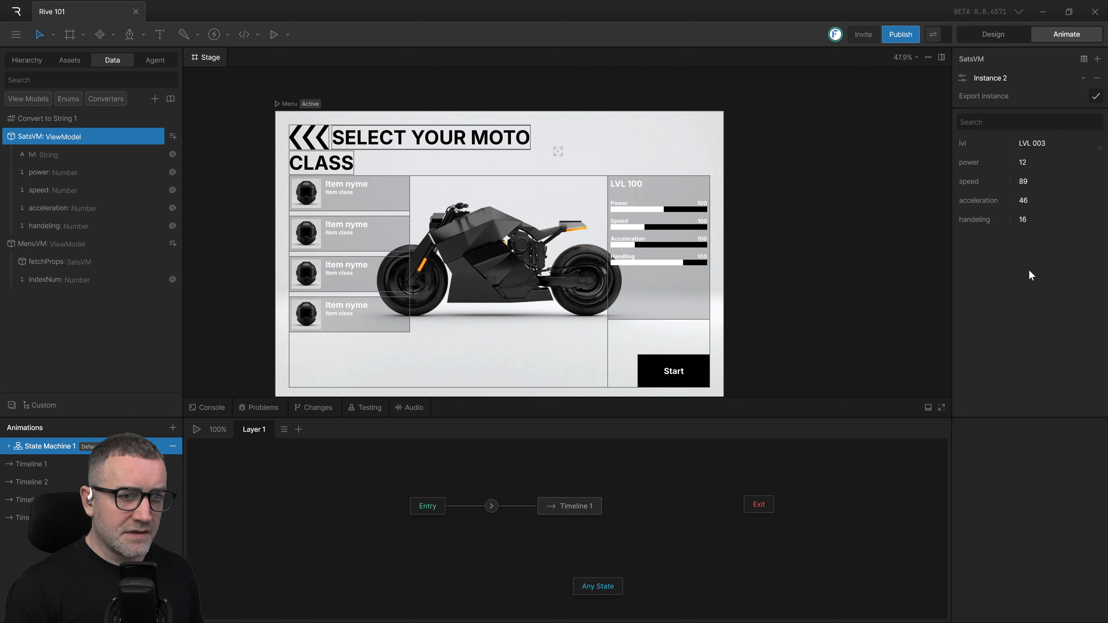
Step: Give SatsVM's Instance 1 the values power 25, speed 68, acceleration 53 and handeling 77
{"action": "left_click", "coordinate": [998, 79]}
{"action": "left_click", "coordinate": [1005, 131]}
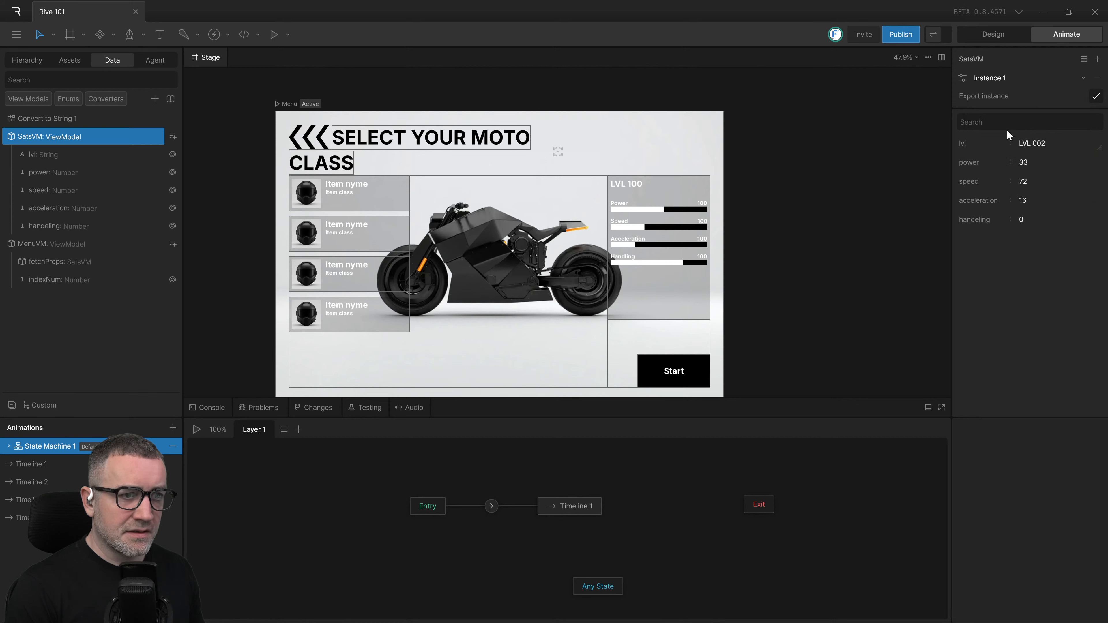
{"action": "left_click", "coordinate": [1028, 165]}
{"action": "left_click_drag", "start_coordinate": [1030, 172], "coordinate": [1030, 173]}
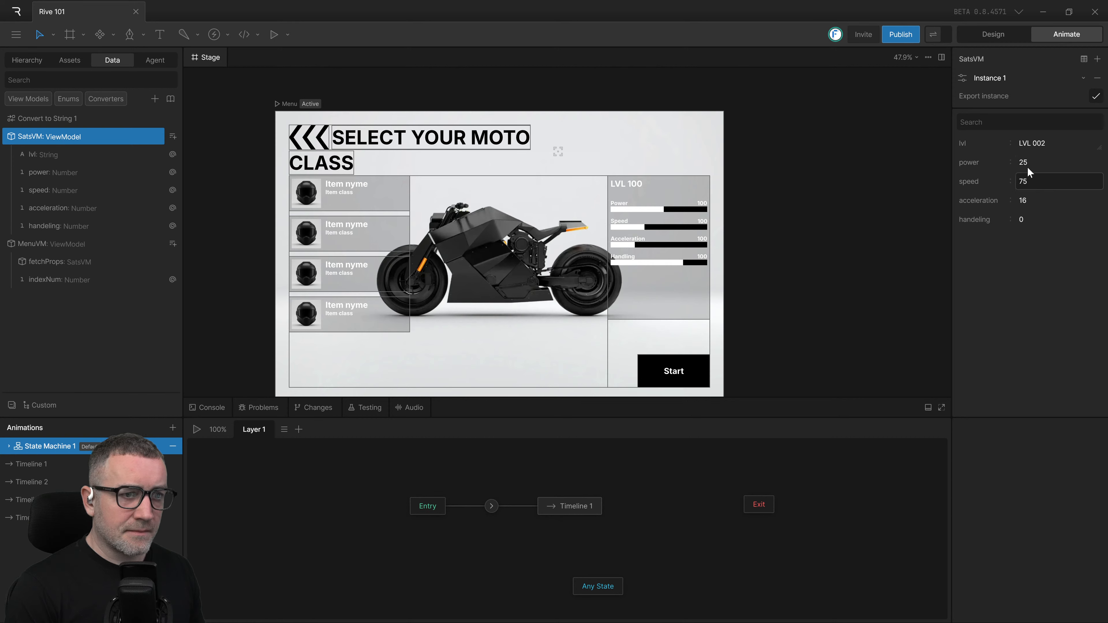
{"action": "left_click", "coordinate": [1027, 181]}
{"action": "type", "text": "68"}
{"action": "key", "text": "Return"}
{"action": "left_click", "coordinate": [1026, 202]}
{"action": "type", "text": "1"}
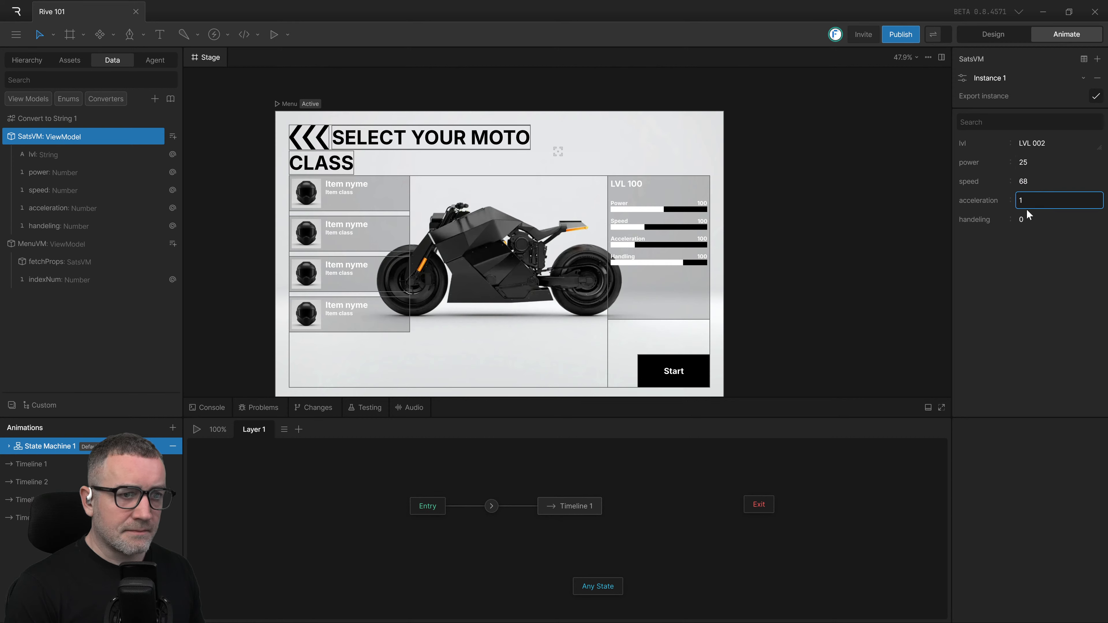
{"action": "left_click_drag", "start_coordinate": [1029, 174], "coordinate": [1028, 170]}
{"action": "left_click_drag", "start_coordinate": [1028, 217], "coordinate": [1033, 174]}
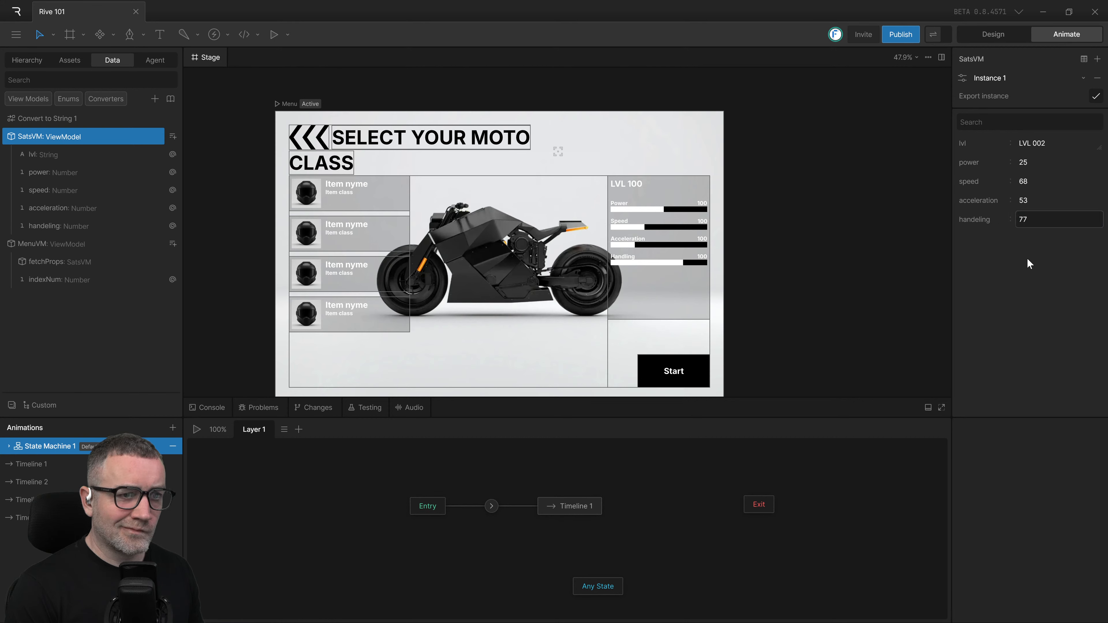
Step: Set the default SatsVM instance's handeling to 67, acceleration to 40 and speed to 99, and adjust its power
{"action": "left_click", "coordinate": [999, 77]}
{"action": "left_click", "coordinate": [1002, 147]}
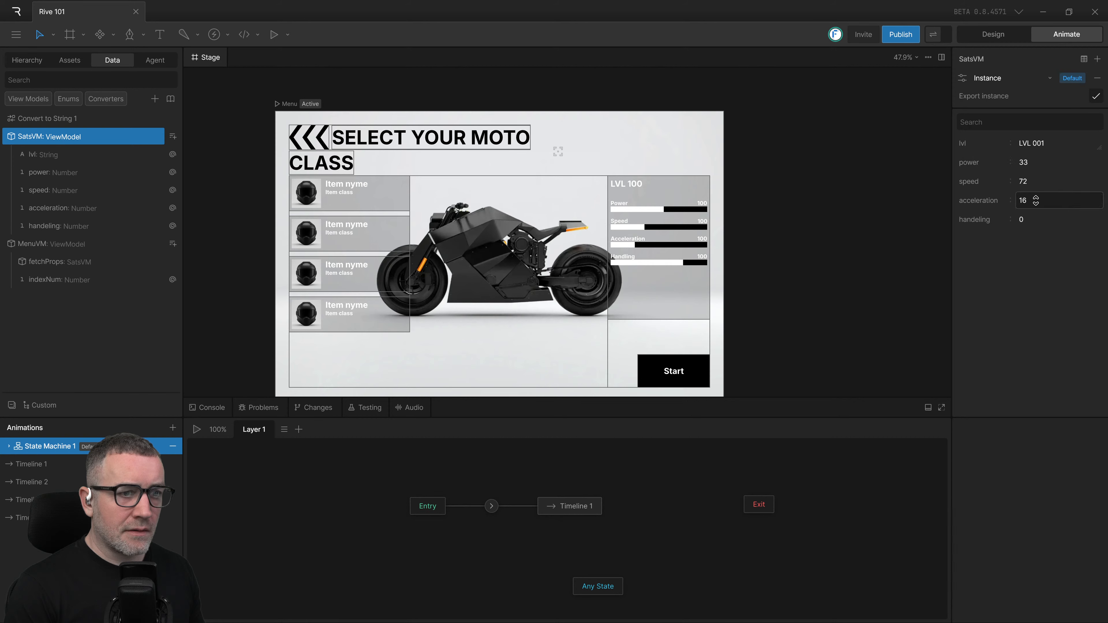
{"action": "left_click_drag", "start_coordinate": [1030, 220], "coordinate": [1033, 170]}
{"action": "left_click", "coordinate": [1031, 181]}
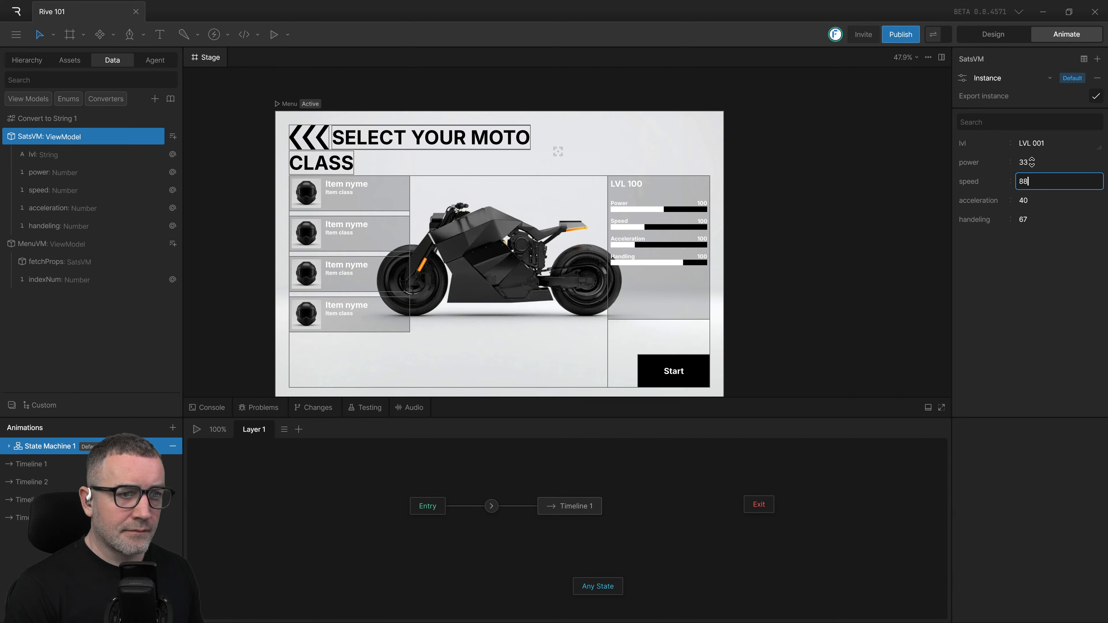
{"action": "type", "text": "99"}
{"action": "key", "text": "Return"}
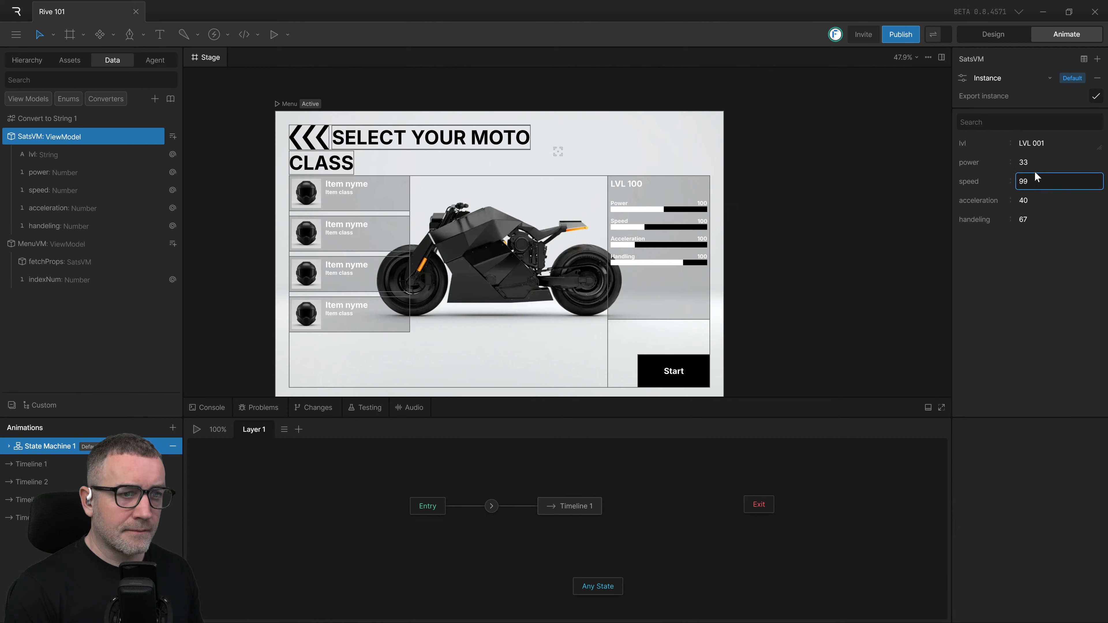
{"action": "left_click_drag", "start_coordinate": [1033, 164], "coordinate": [1033, 158]}
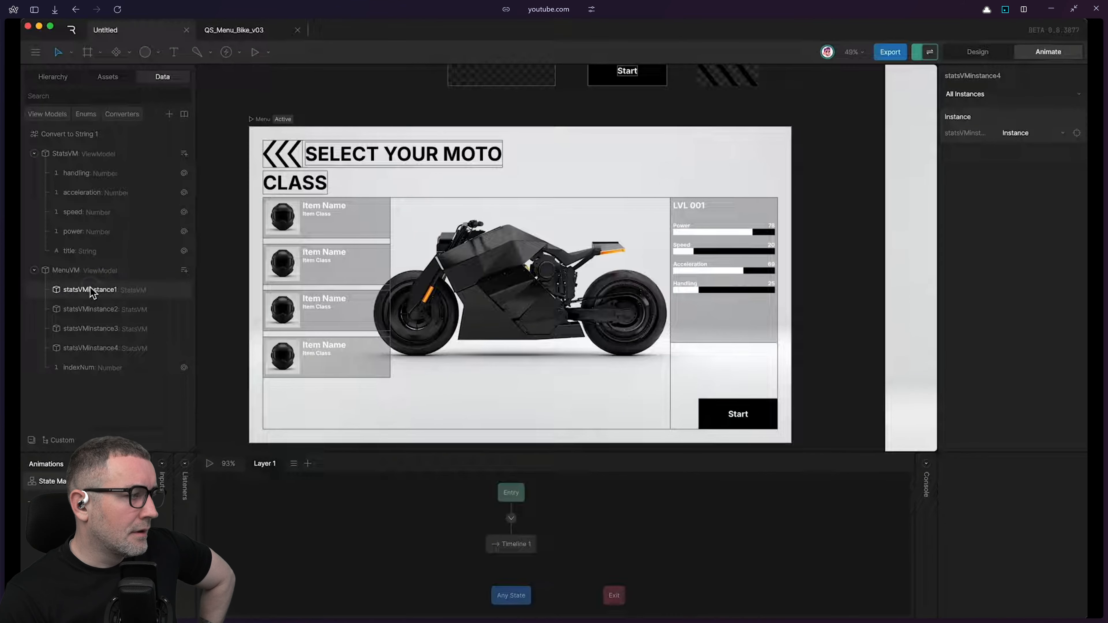
Step: Compare MenuVM's fetchProps property with the tutorial's statsVMInstance properties and the instances assigned to them
{"action": "left_click", "coordinate": [890, 194]}
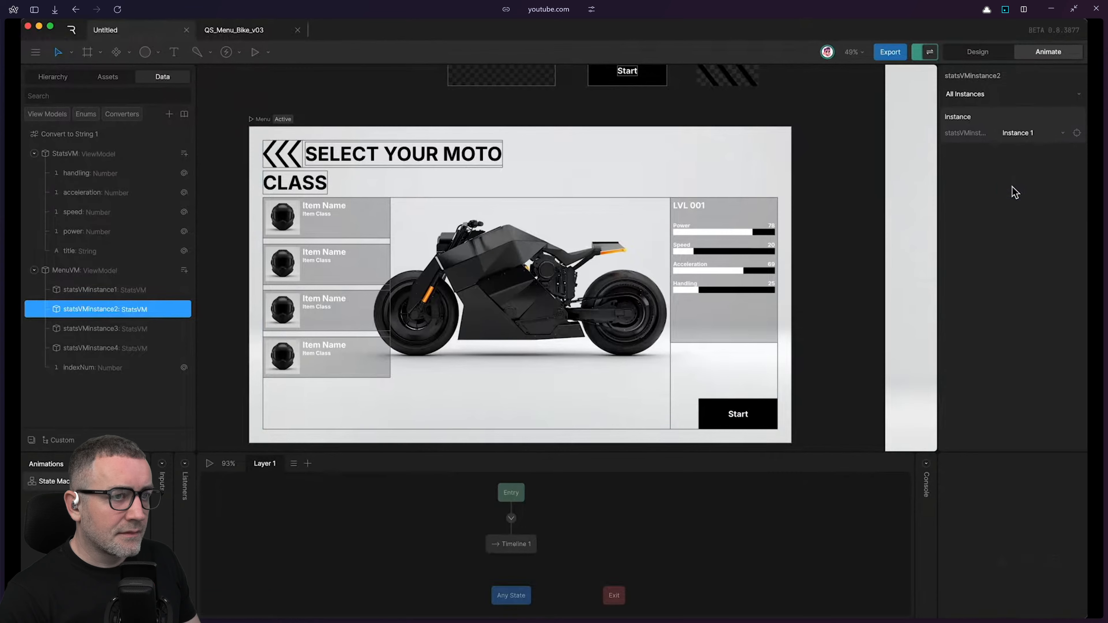
{"action": "key", "text": "ctrl+super+Right"}
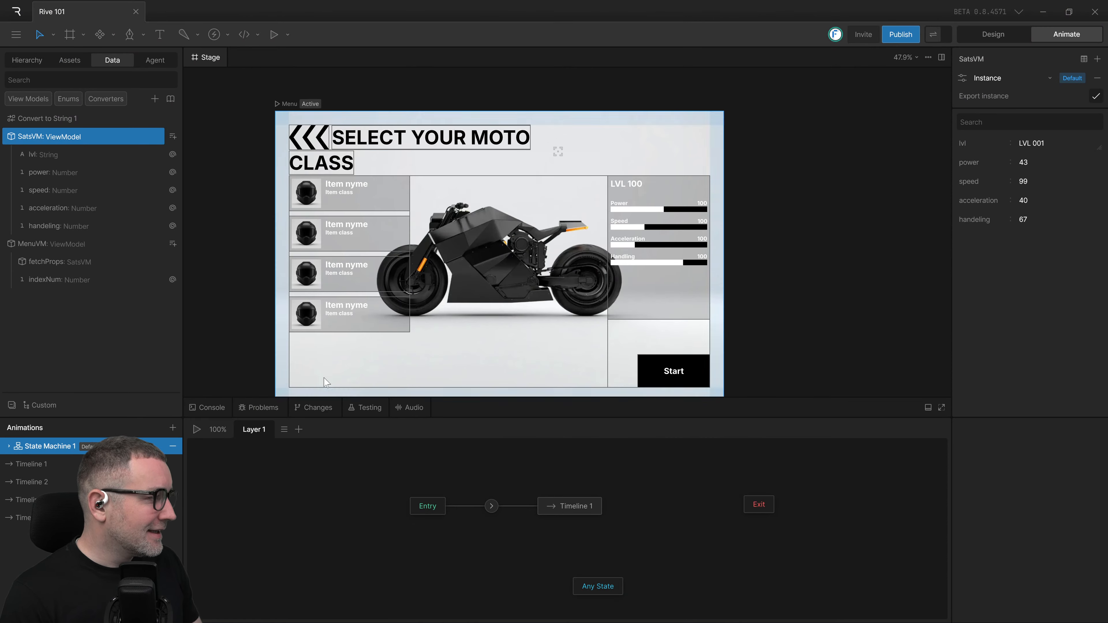
{"action": "left_click", "coordinate": [62, 261]}
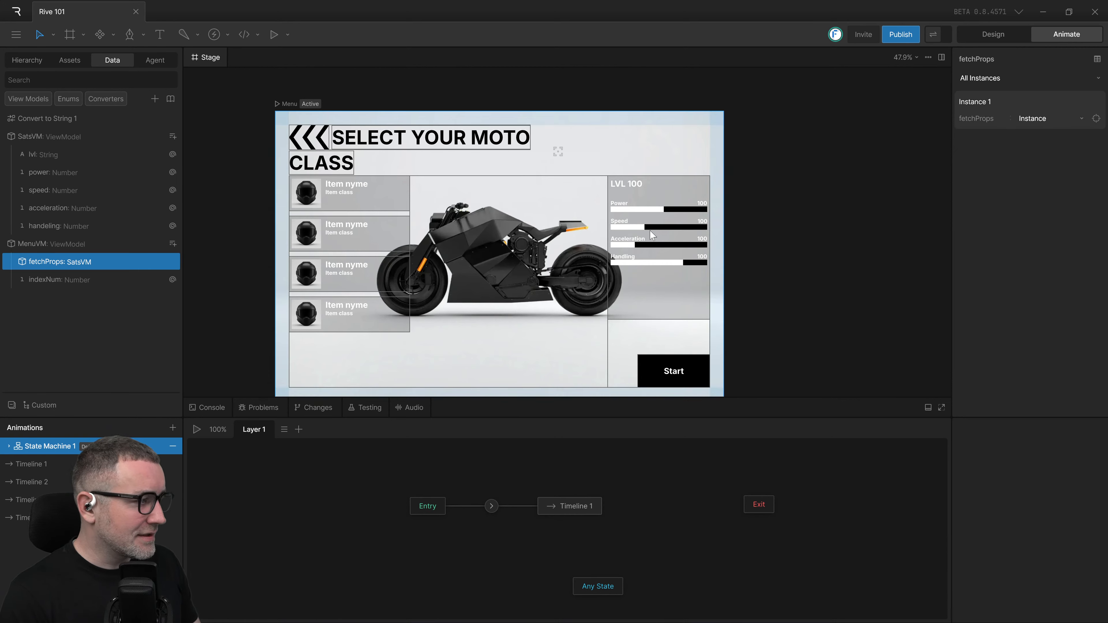
{"action": "key", "text": "super+ctrl+Left"}
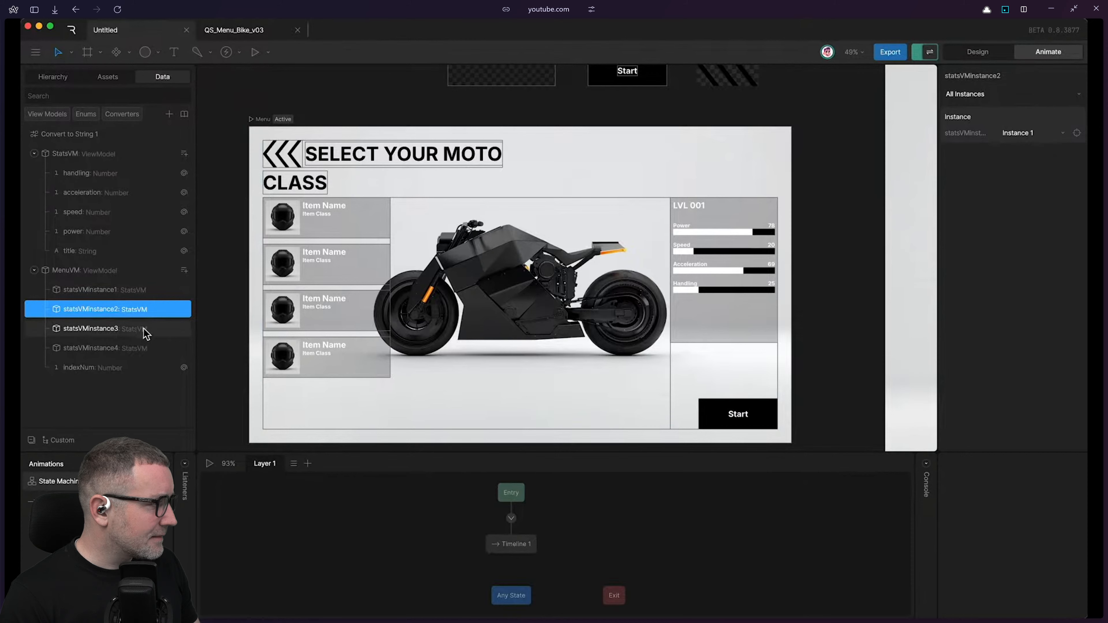
{"action": "key", "text": "super+ctrl+Right"}
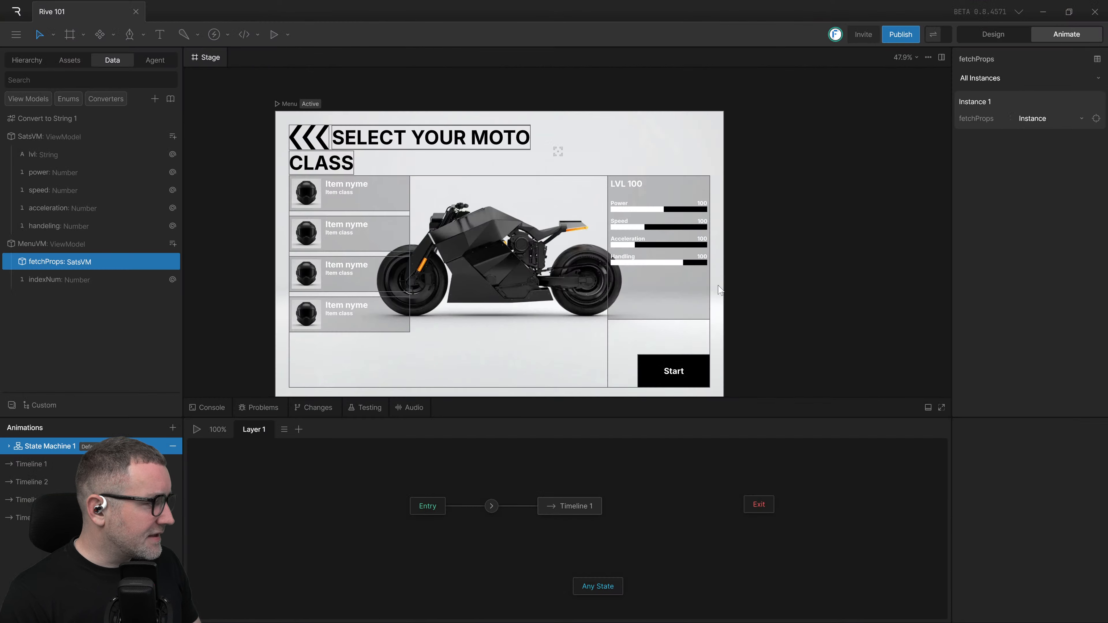
{"action": "key", "text": "super+ctrl+Left"}
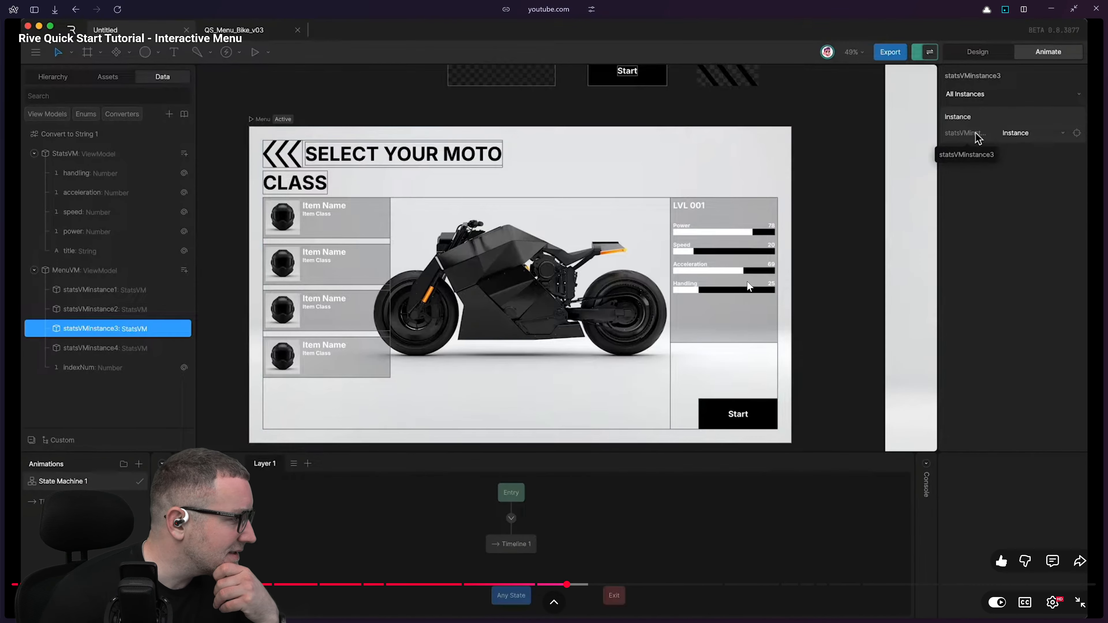
Step: Switch back to Rive and duplicate MenuVM's fetchProps property until there are four SatsVM properties
{"action": "key", "text": "super+ctrl+Right"}
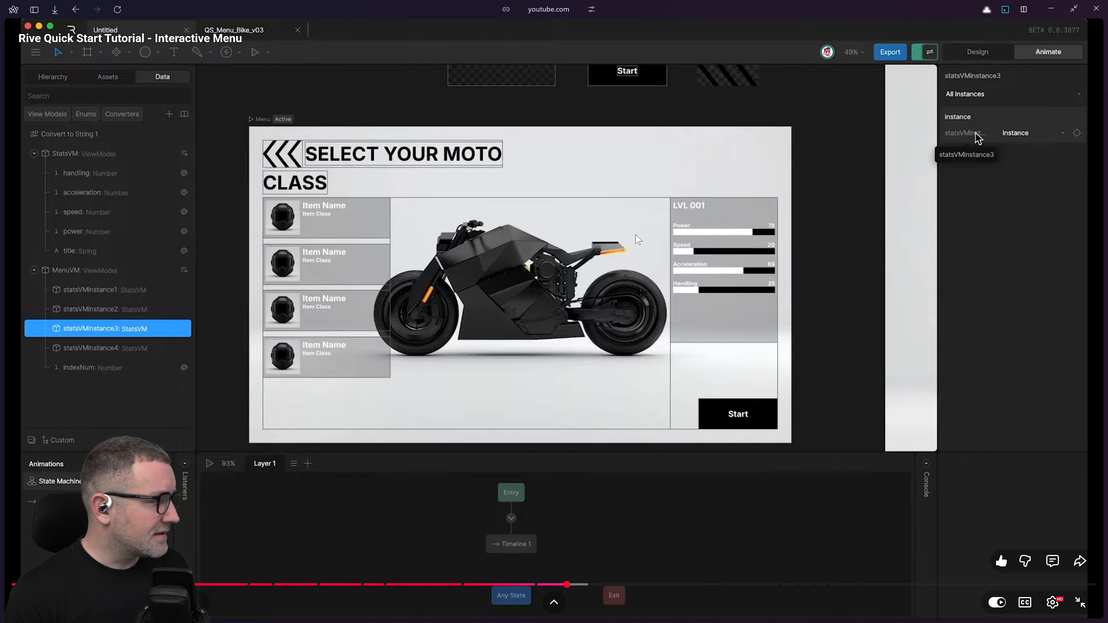
{"action": "key", "text": "ctrl+super+Right"}
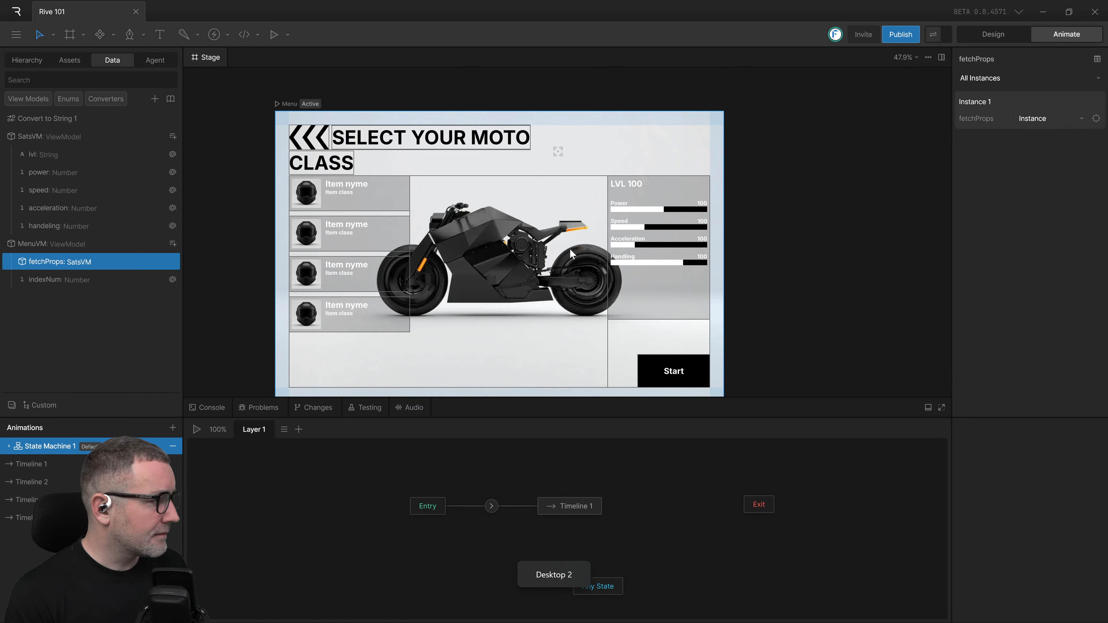
{"action": "right_click", "coordinate": [100, 262]}
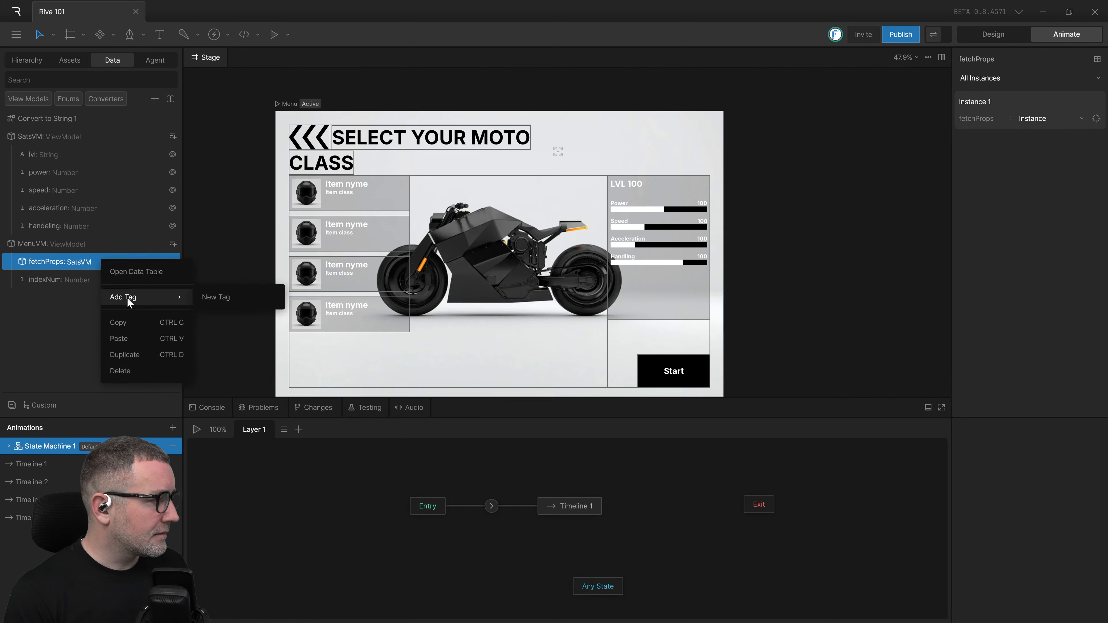
{"action": "left_click", "coordinate": [132, 349]}
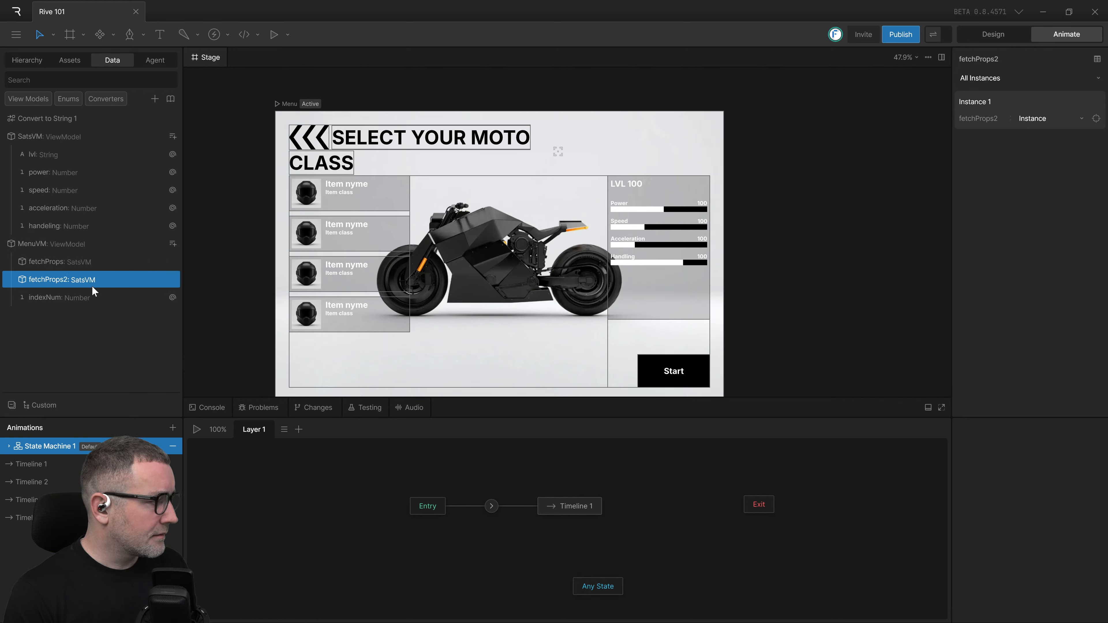
{"action": "key", "text": "ctrl+d"}
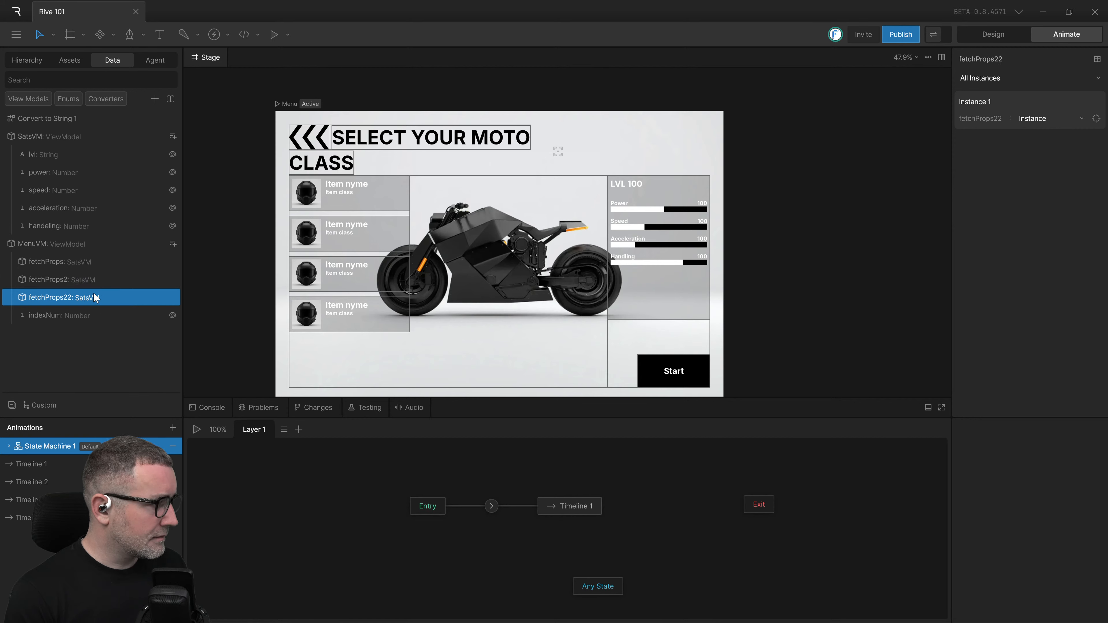
{"action": "key", "text": "ctrl+d"}
Step: Rename MenuVM's fetchProps property as fetchProps-instance-0
{"action": "left_click", "coordinate": [66, 264]}
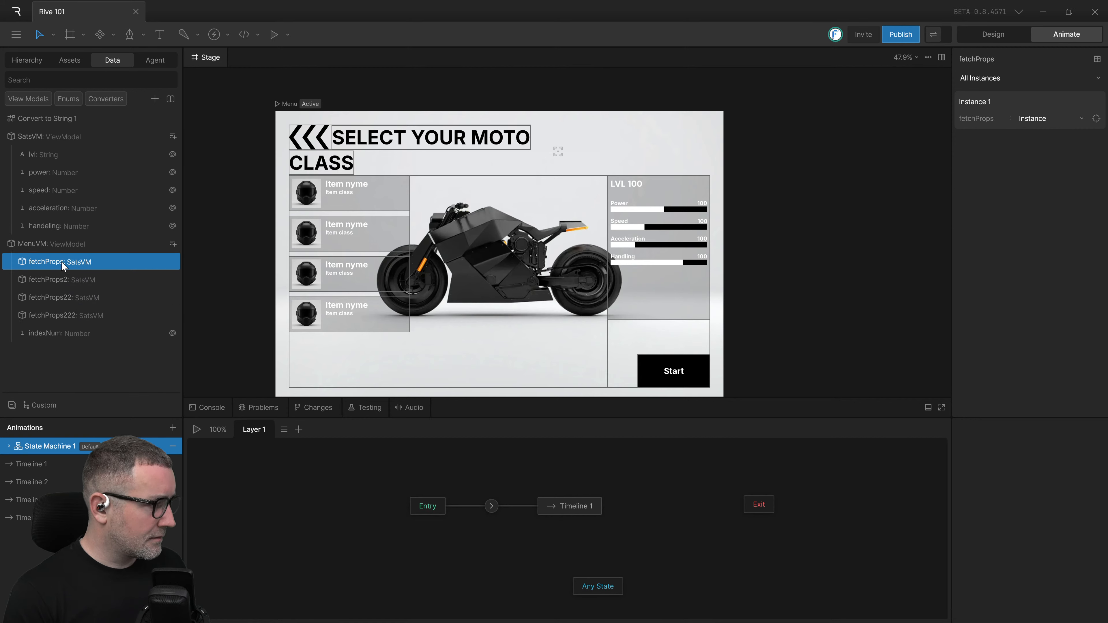
{"action": "double_click", "coordinate": [62, 263]}
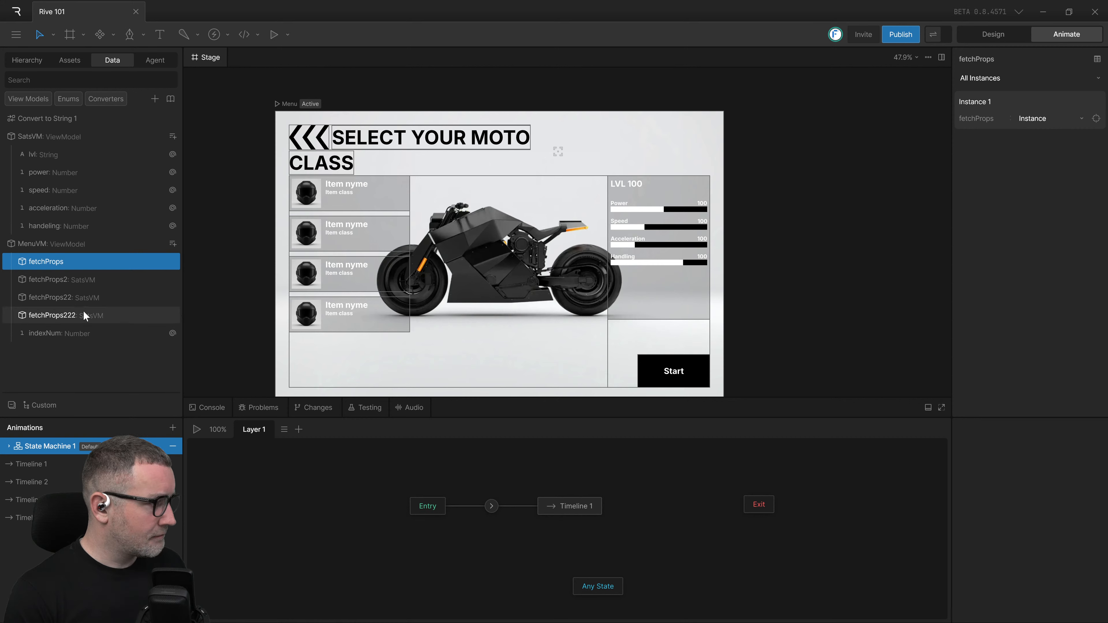
{"action": "type", "text": "-"}
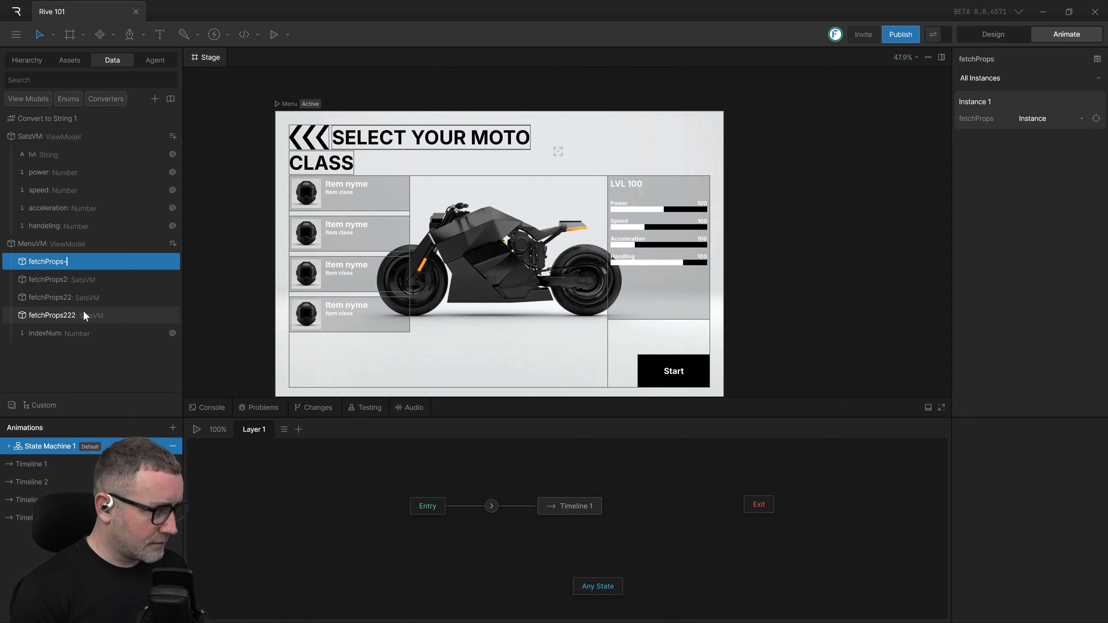
{"action": "type", "text": "instanec"}
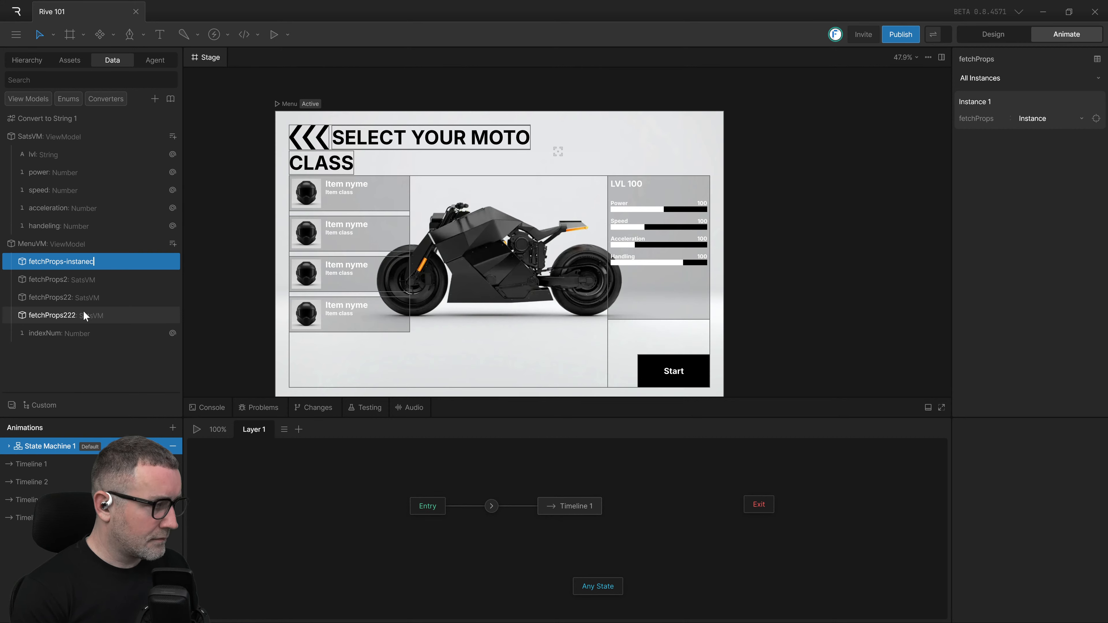
{"action": "key", "text": "BackSpace"}
{"action": "key", "text": "BackSpace"}
{"action": "type", "text": "ce"}
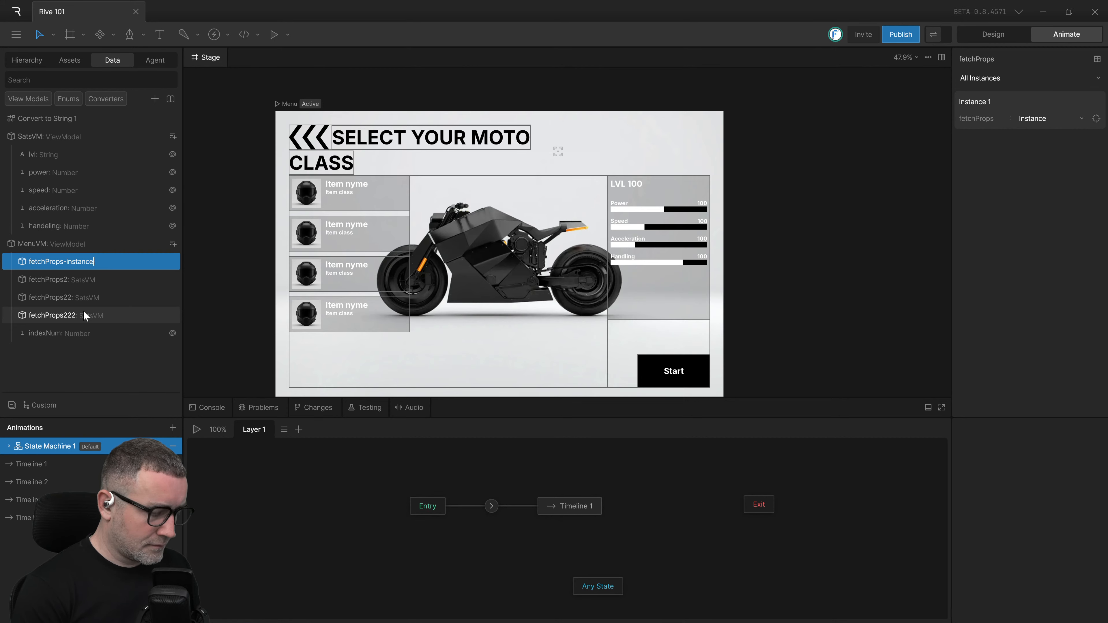
{"action": "type", "text": "-0"}
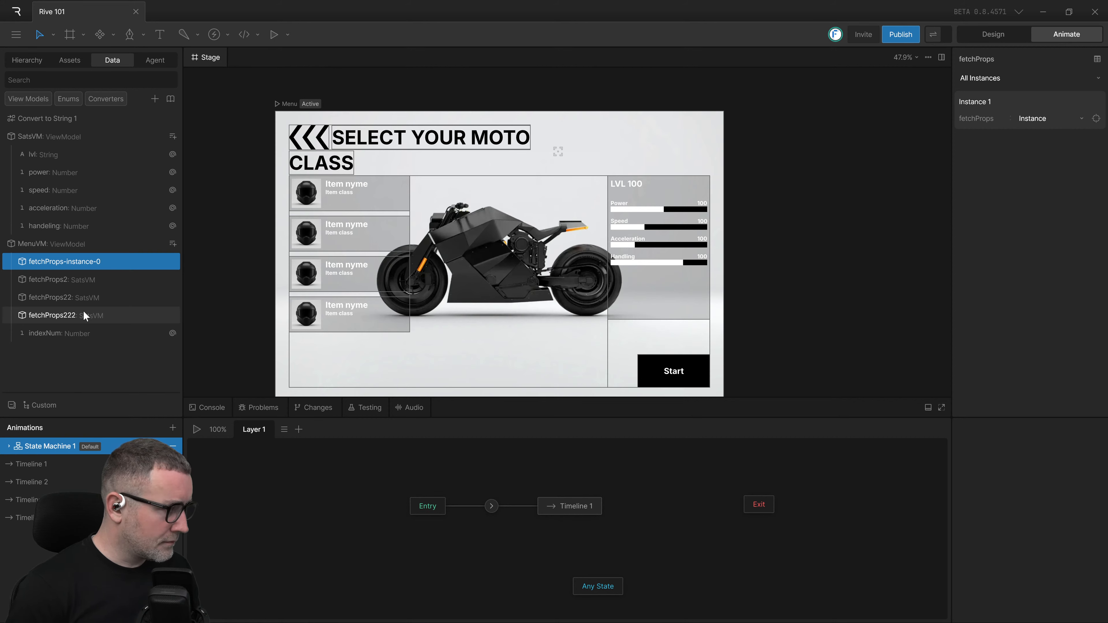
{"action": "key", "text": "ctrl+shift+Left"}
{"action": "key", "text": "ctrl+shift+Left"}
{"action": "key", "text": "ctrl+shift+Left"}
{"action": "key", "text": "ctrl+shift+Right"}
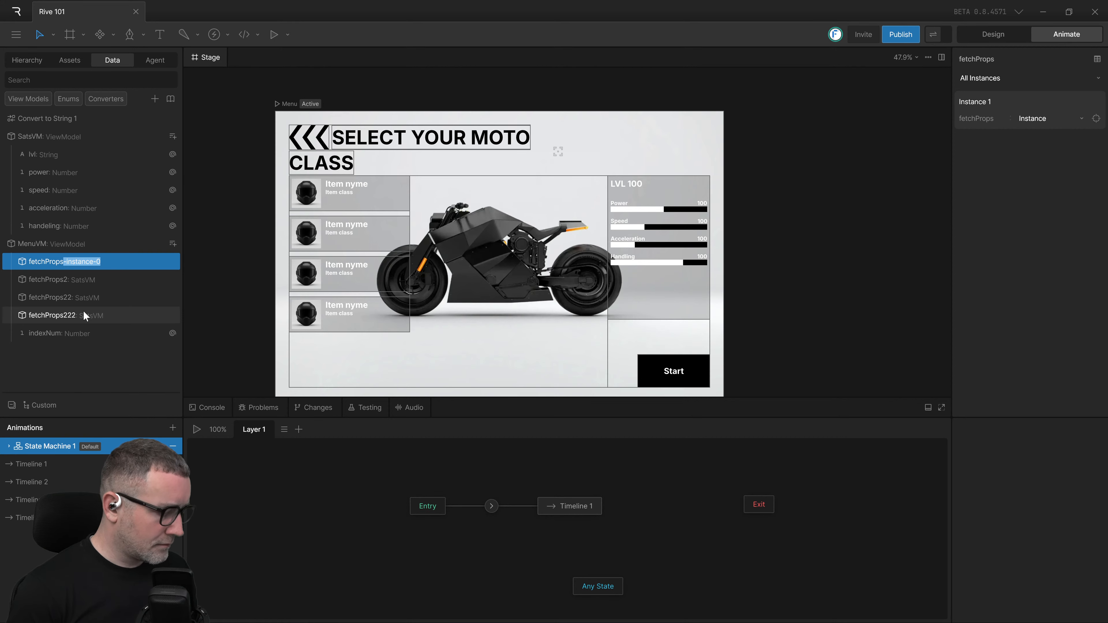
{"action": "left_click", "coordinate": [55, 279]}
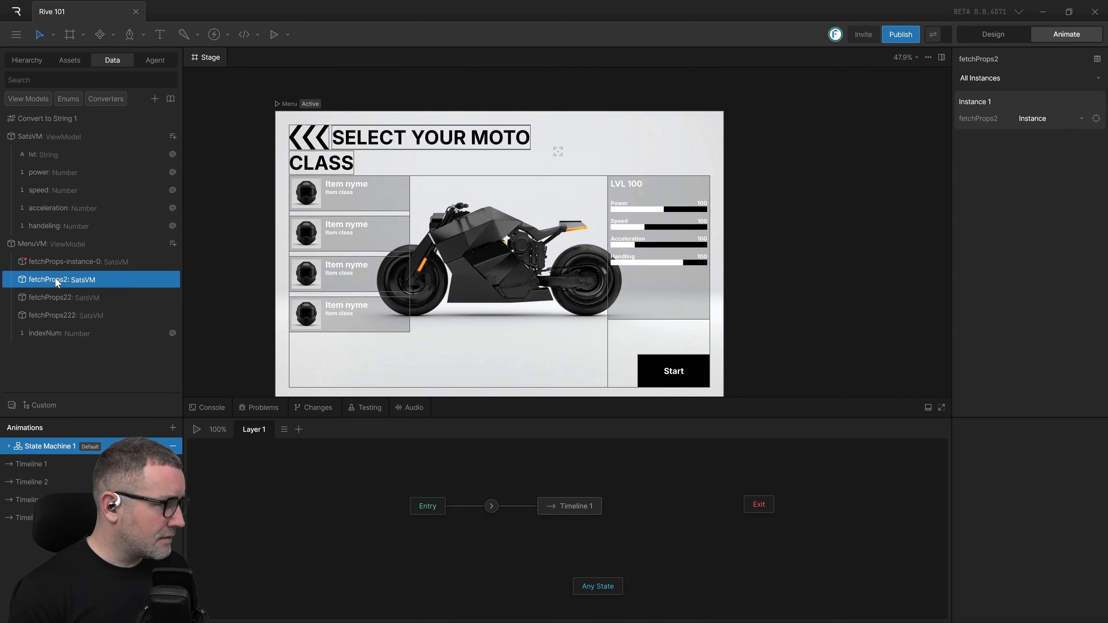
Step: Shorten the name of the fetchProps-instance-0 property to fetchProps_
{"action": "double_click", "coordinate": [81, 280]}
{"action": "left_click", "coordinate": [59, 260]}
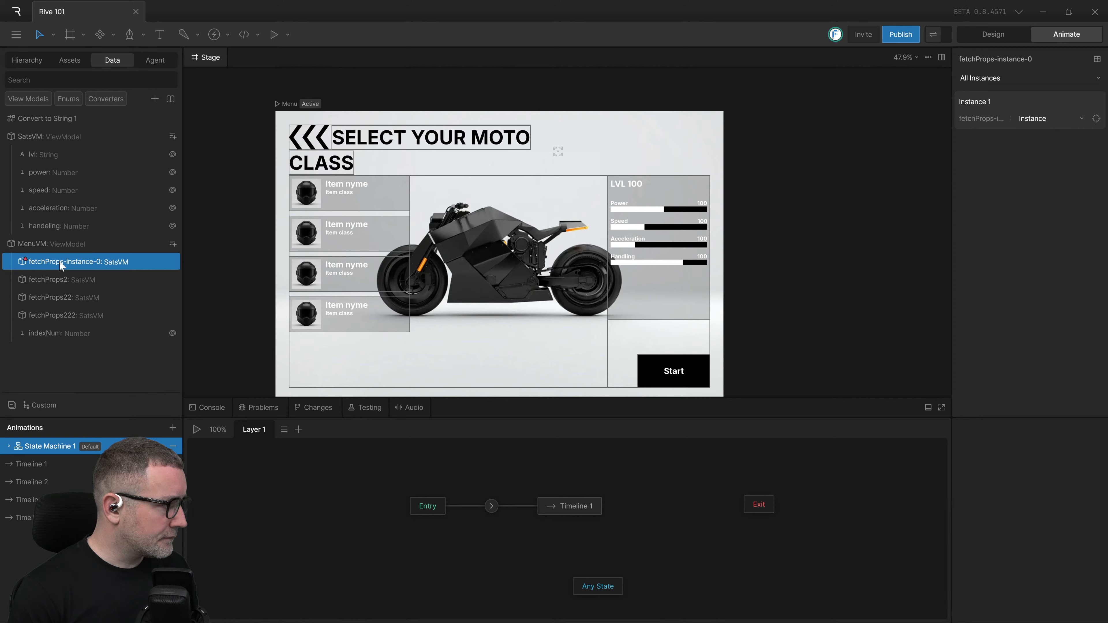
{"action": "double_click", "coordinate": [67, 261]}
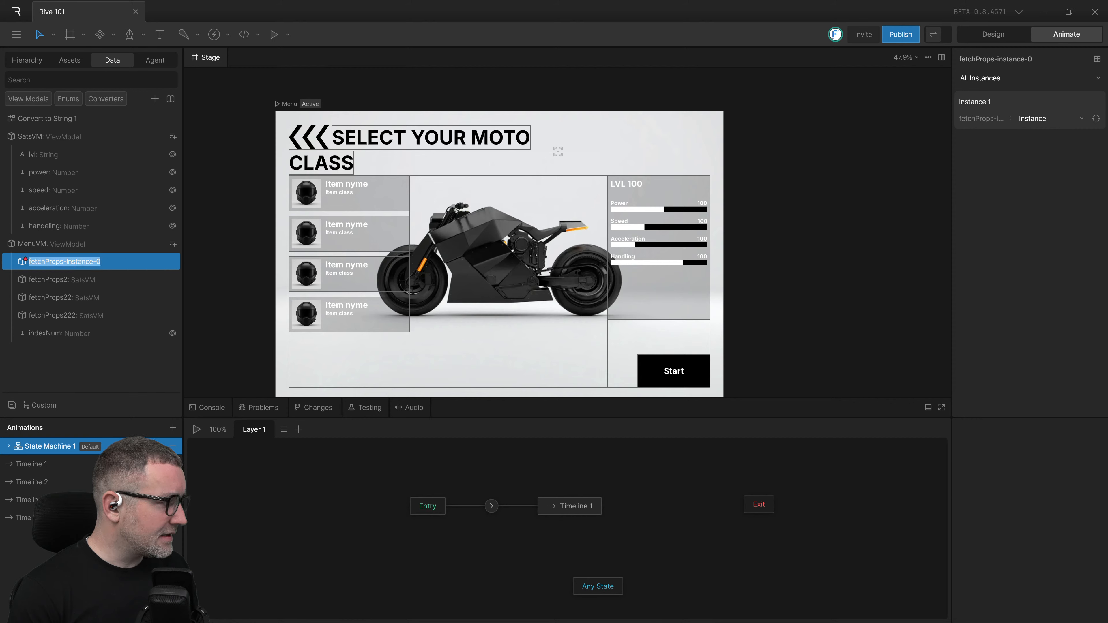
{"action": "left_click", "coordinate": [76, 261]}
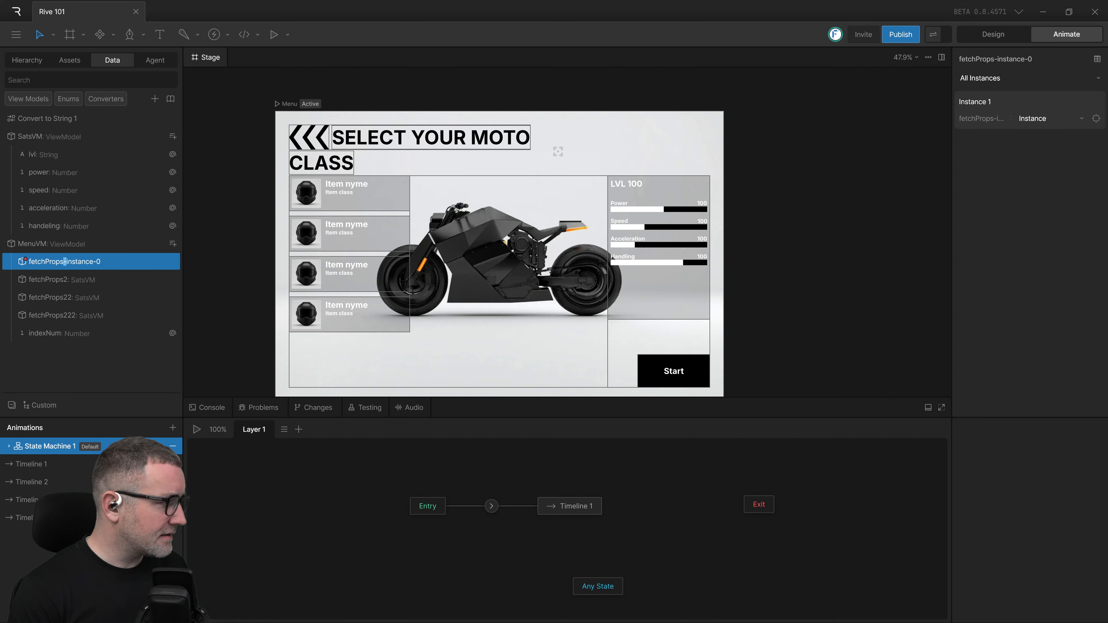
{"action": "left_click_drag", "start_coordinate": [64, 261], "coordinate": [200, 267]}
{"action": "key", "text": "BackSpace"}
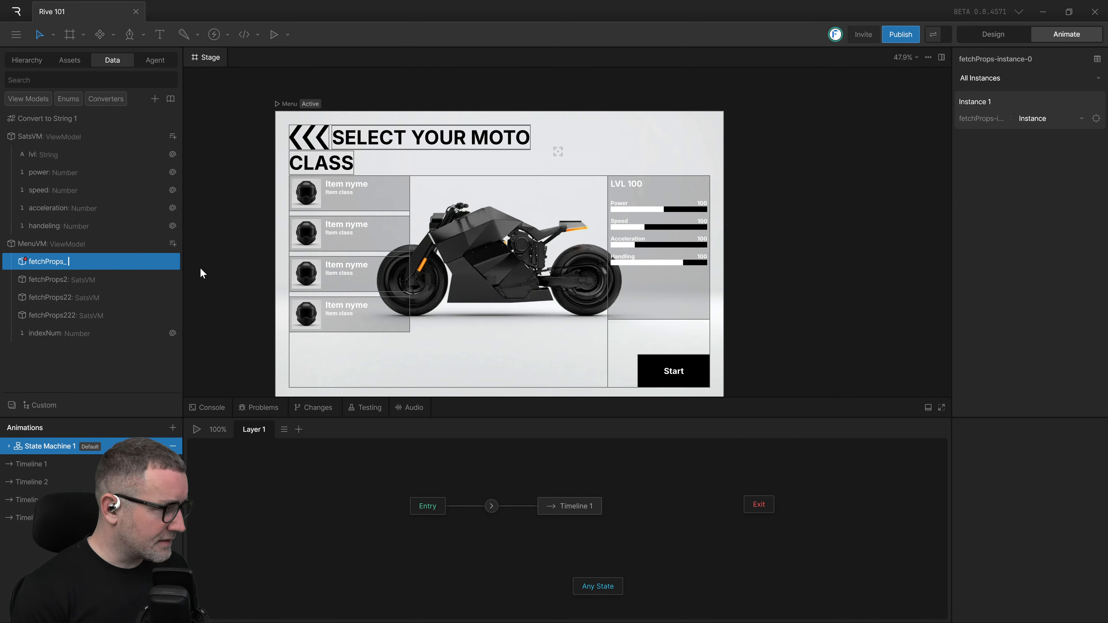
{"action": "key", "text": "Return"}
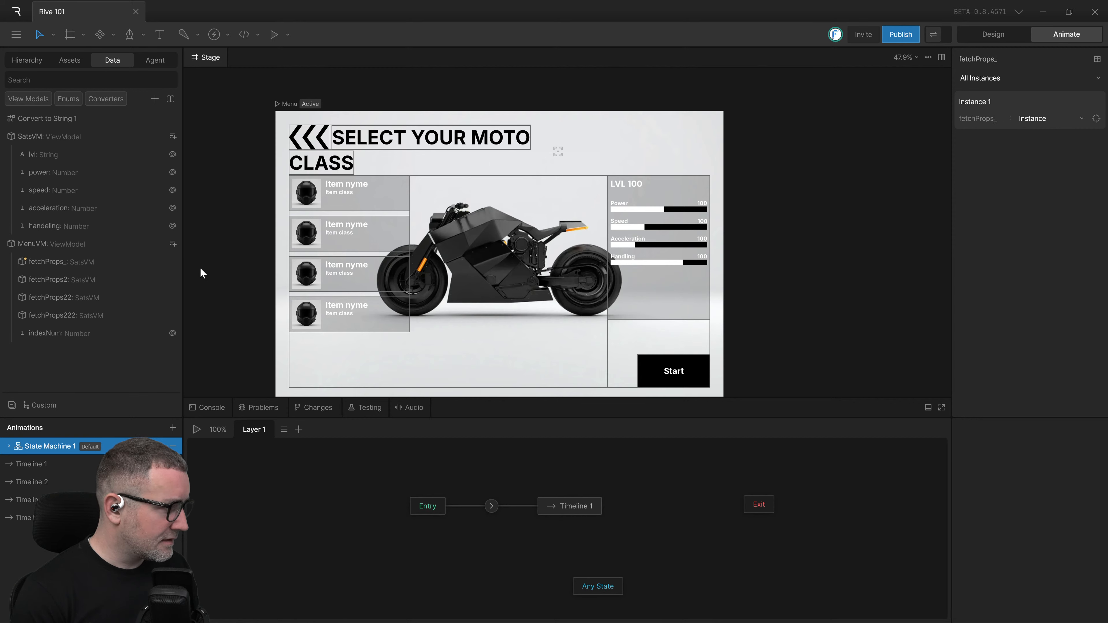
Step: Rename MenuVM's fetchProps_ property in camelCase as fetchPropsInstance0
{"action": "mouse_move", "coordinate": [22, 262]}
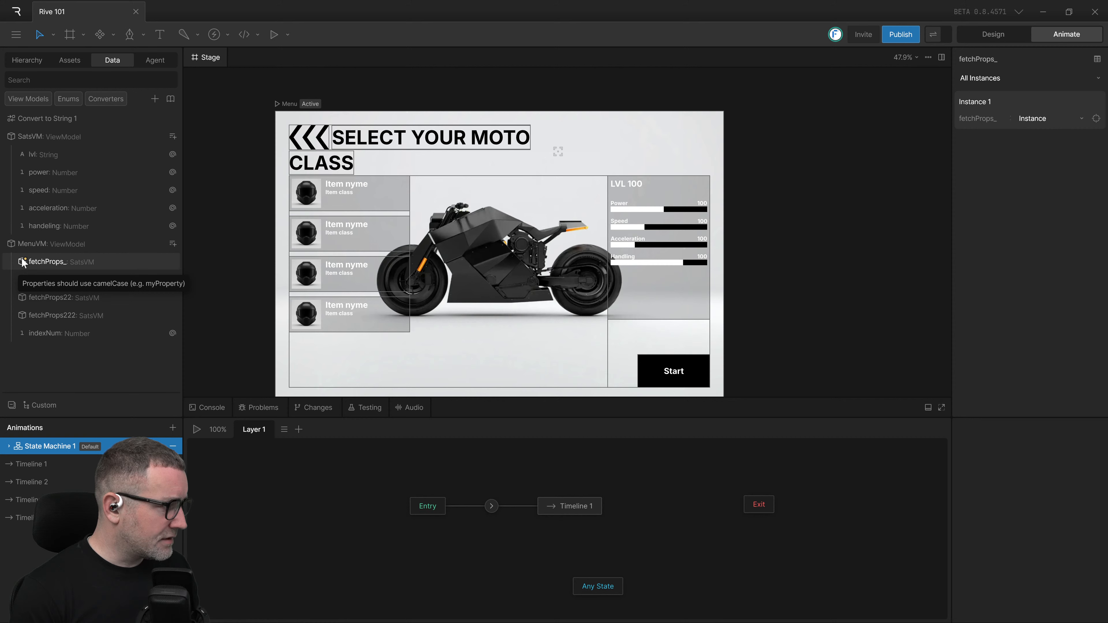
{"action": "double_click", "coordinate": [55, 262]}
{"action": "left_click", "coordinate": [68, 262]}
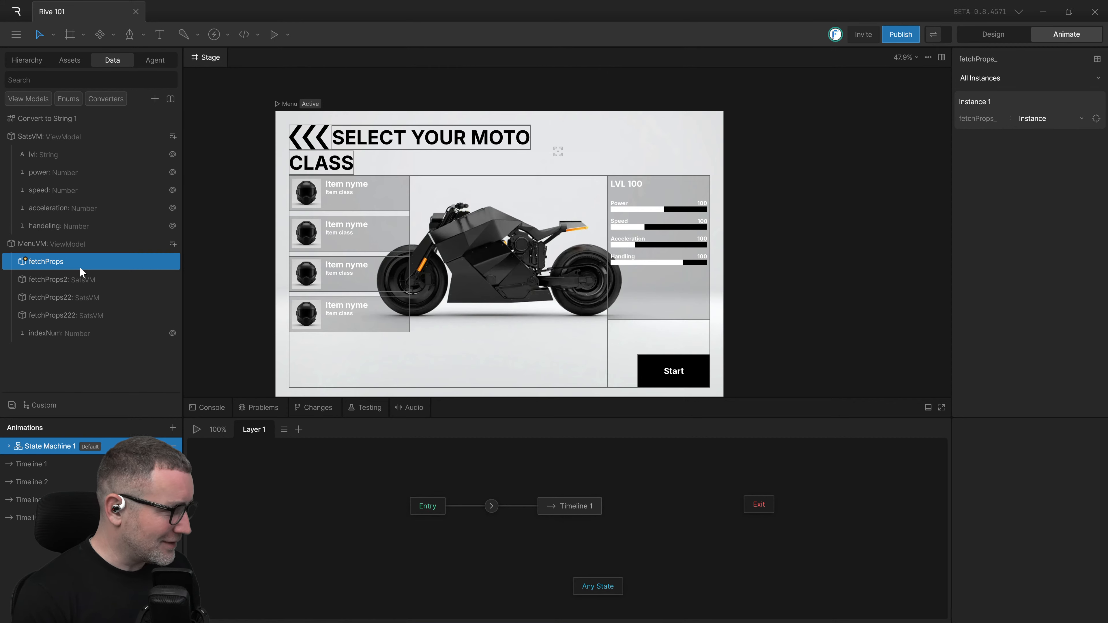
{"action": "key", "text": "Return"}
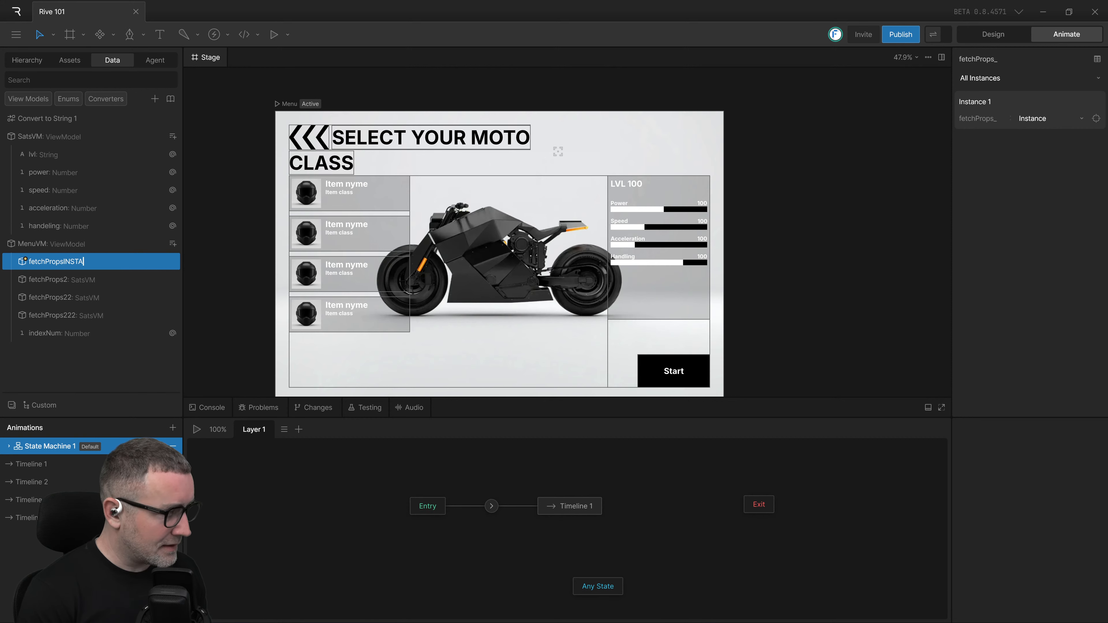
{"action": "key", "text": "BackSpace"}
{"action": "key", "text": "BackSpace"}
{"action": "key", "text": "BackSpace"}
{"action": "key", "text": "BackSpace"}
{"action": "key", "text": "BackSpace"}
{"action": "key", "text": "BackSpace"}
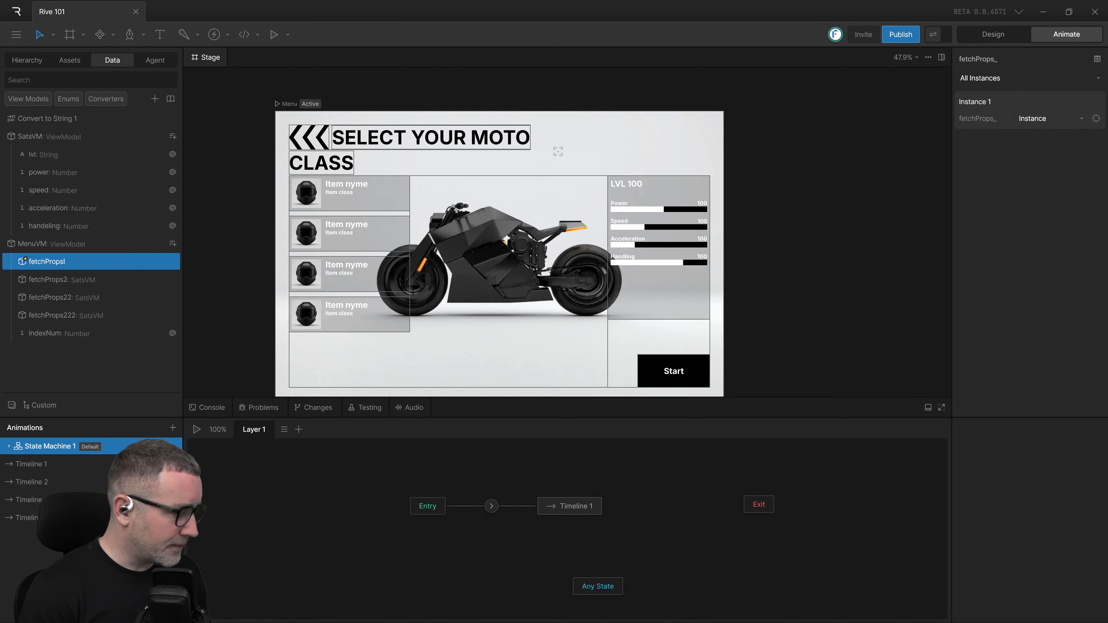
{"action": "type", "text": "nstance"}
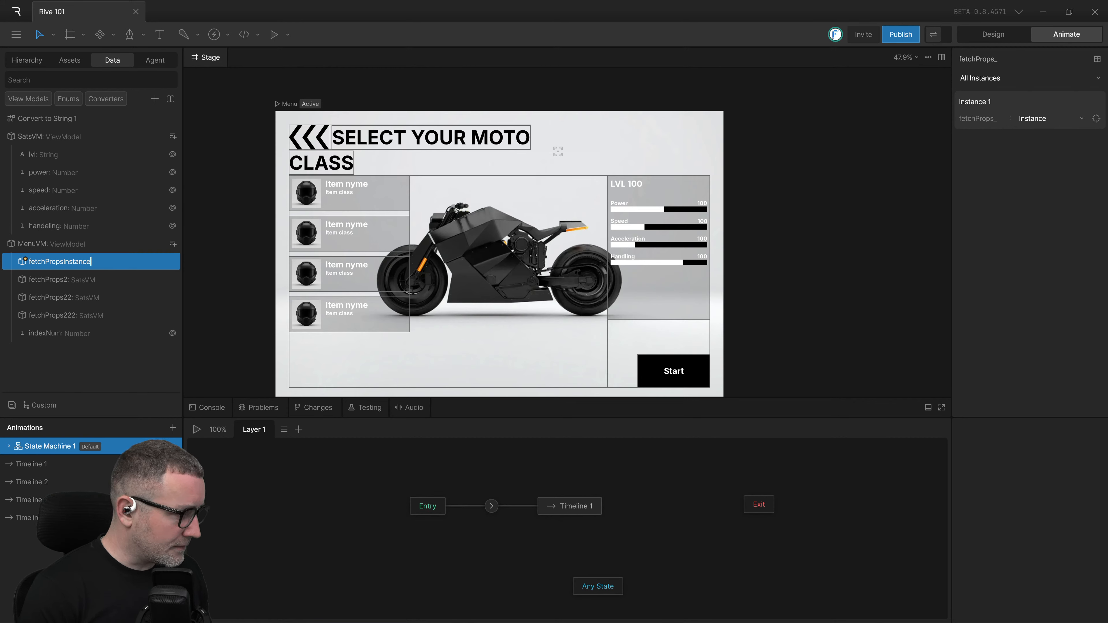
{"action": "type", "text": "0"}
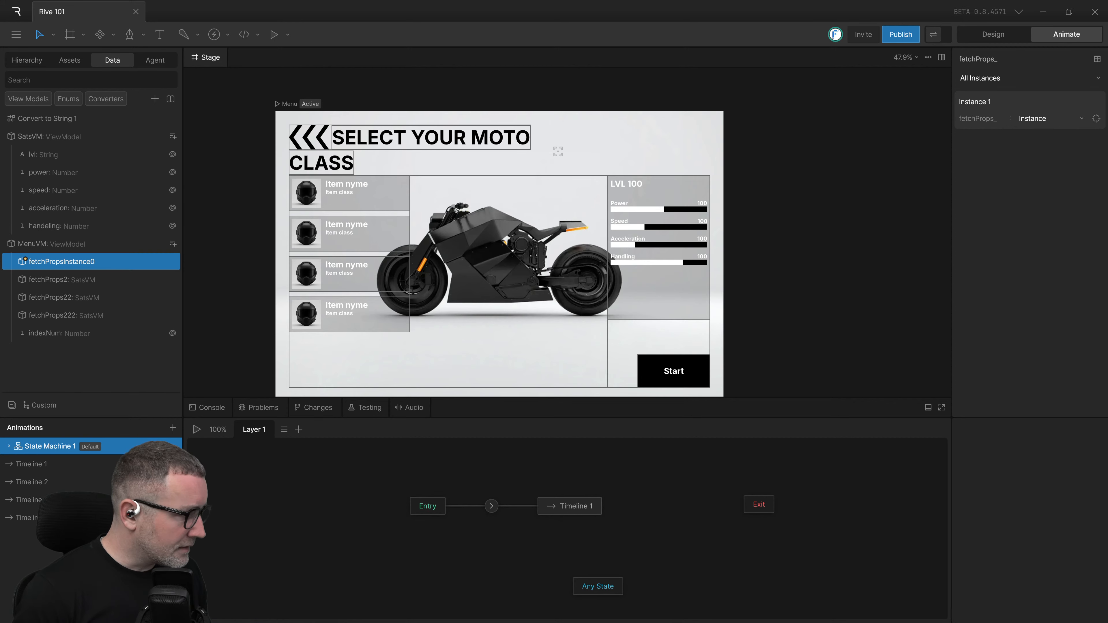
{"action": "key", "text": "shift+Left"}
{"action": "key", "text": "shift+Left"}
{"action": "key", "text": "shift+Left"}
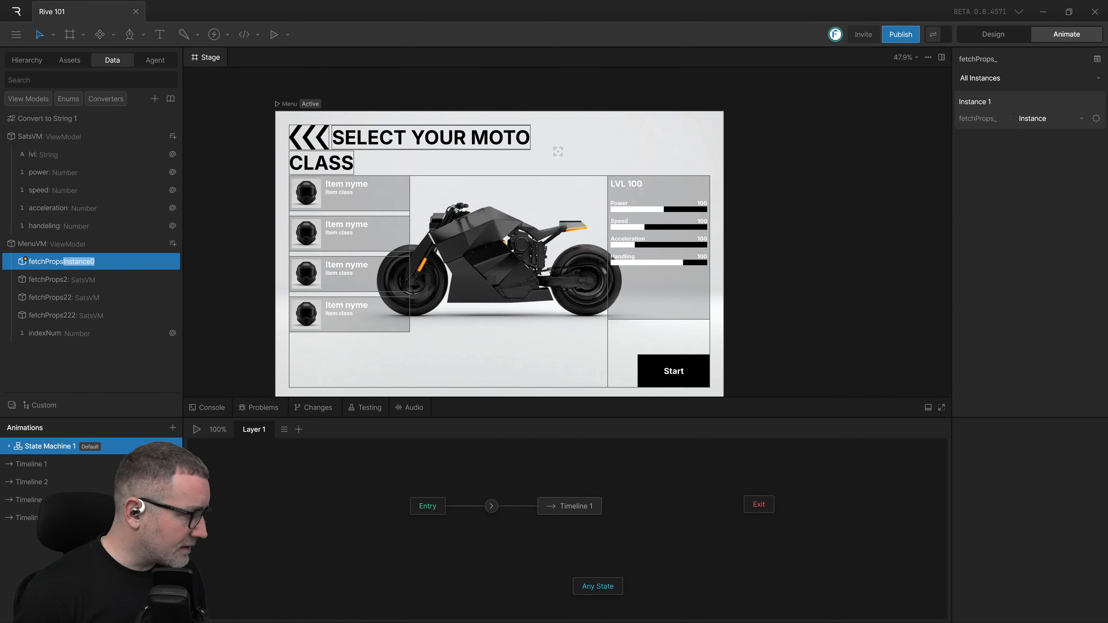
{"action": "key", "text": "Return"}
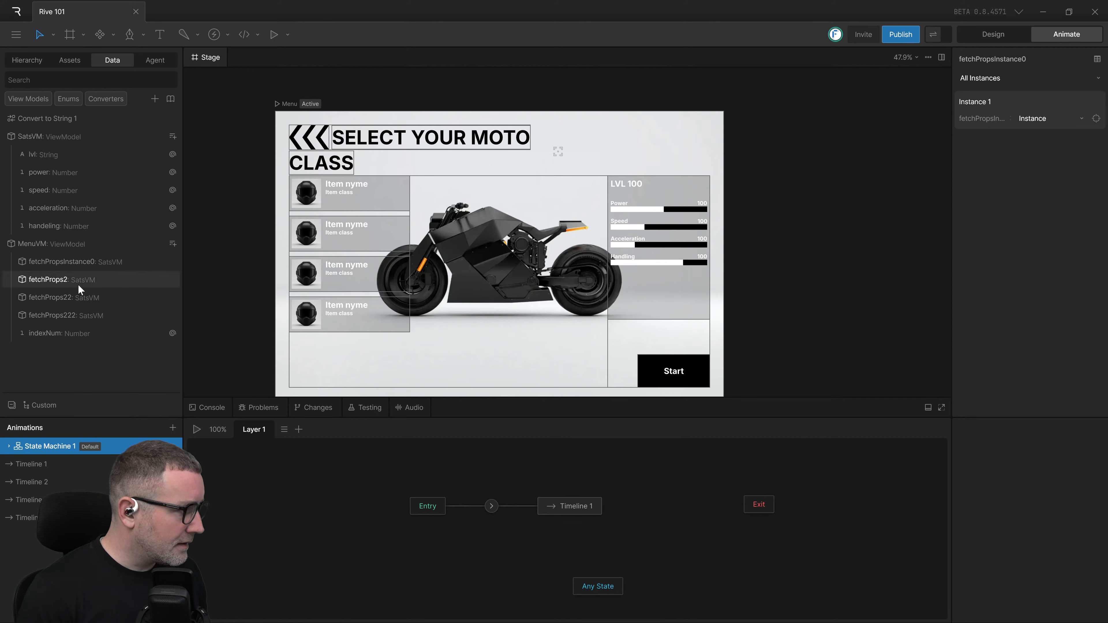
Step: Rename MenuVM's fetchProps2 property as fetchPropsInstance1
{"action": "double_click", "coordinate": [65, 279]}
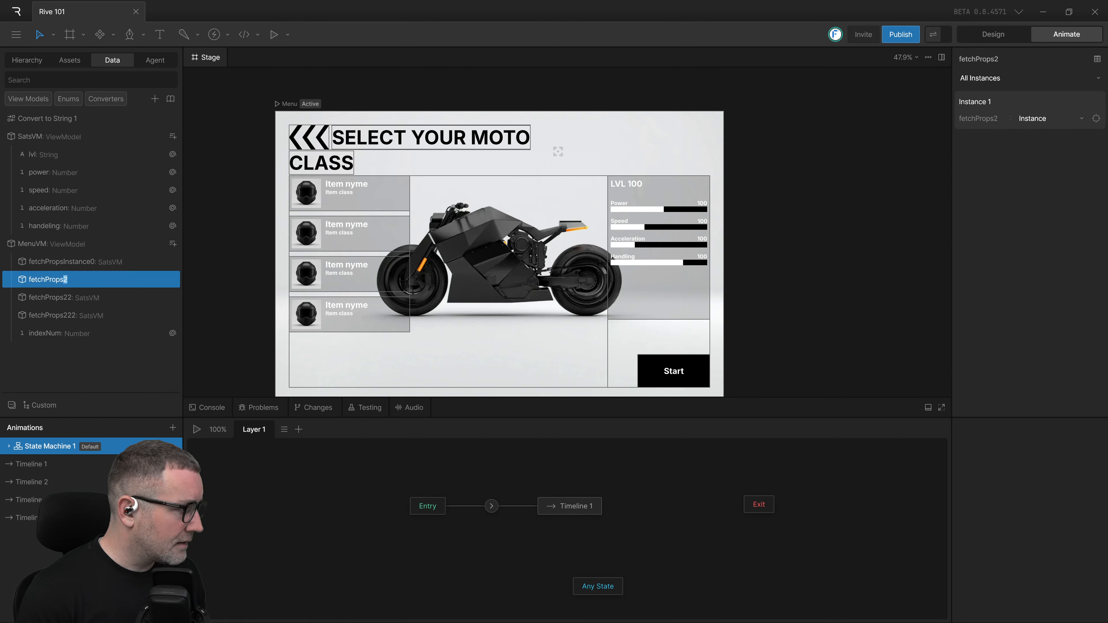
{"action": "type", "text": "Instance1"}
{"action": "key", "text": "Return"}
Step: Rename MenuVM's fetchProps22 property as fetchPropsInstance2
{"action": "left_click", "coordinate": [74, 289]}
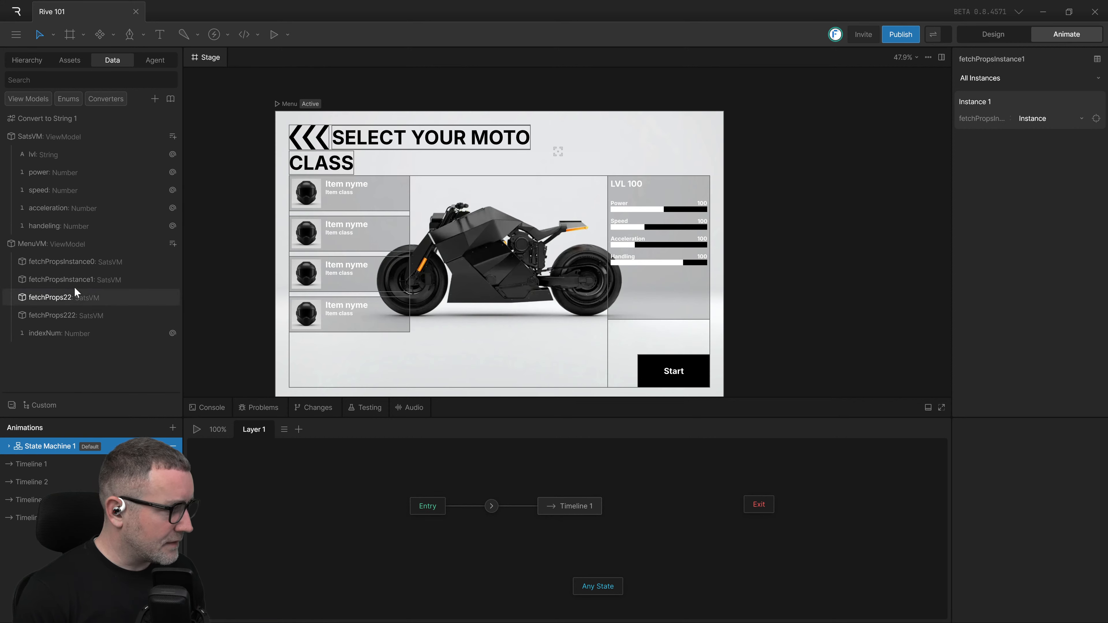
{"action": "double_click", "coordinate": [85, 297]}
{"action": "left_click", "coordinate": [61, 297]}
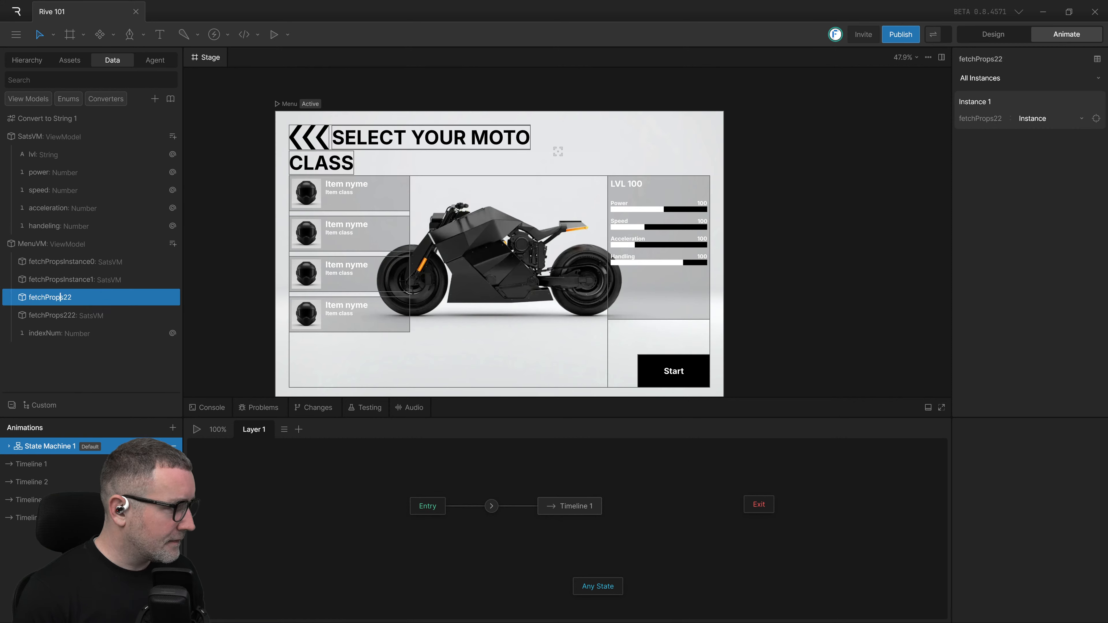
{"action": "key", "text": "shift+End"}
{"action": "type", "text": "Instance0"}
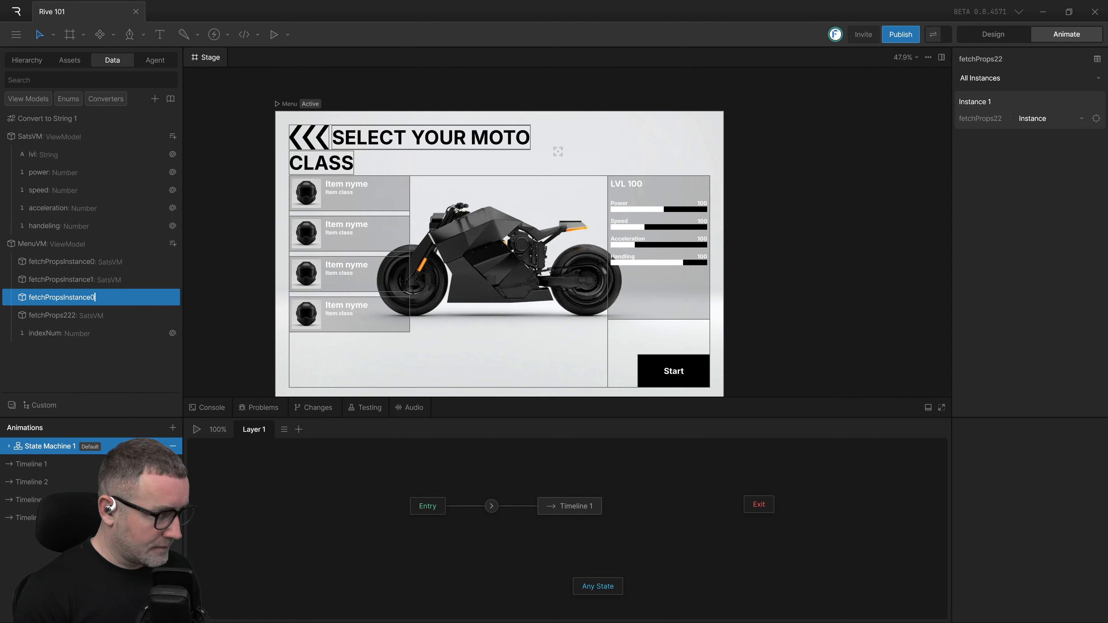
{"action": "key", "text": "Return"}
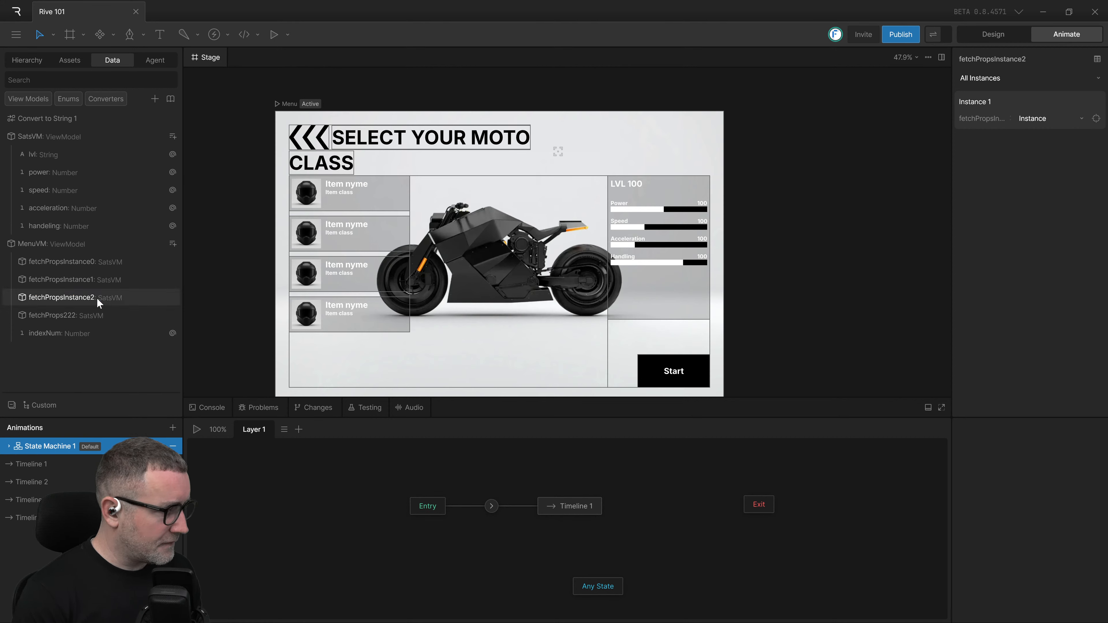
Step: Rename MenuVM's fetchProps222 property as fetchPropsInstance4
{"action": "double_click", "coordinate": [94, 315]}
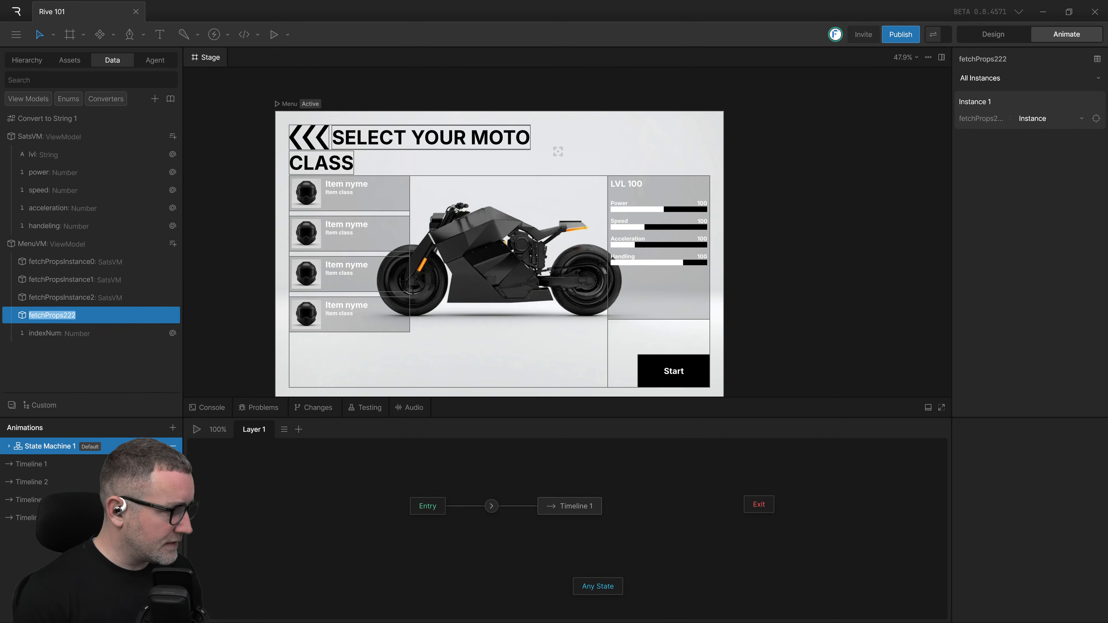
{"action": "key", "text": "End"}
{"action": "key", "text": "shift+Left"}
{"action": "key", "text": "shift+Left"}
{"action": "key", "text": "shift+Left"}
{"action": "type", "text": "Instance4"}
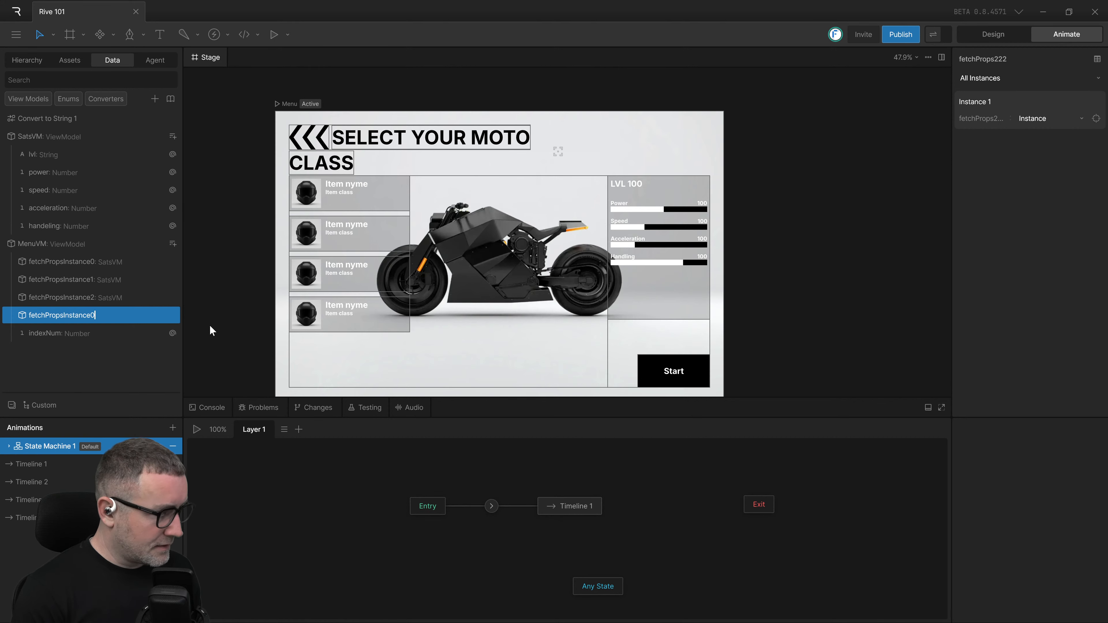
{"action": "key", "text": "Return"}
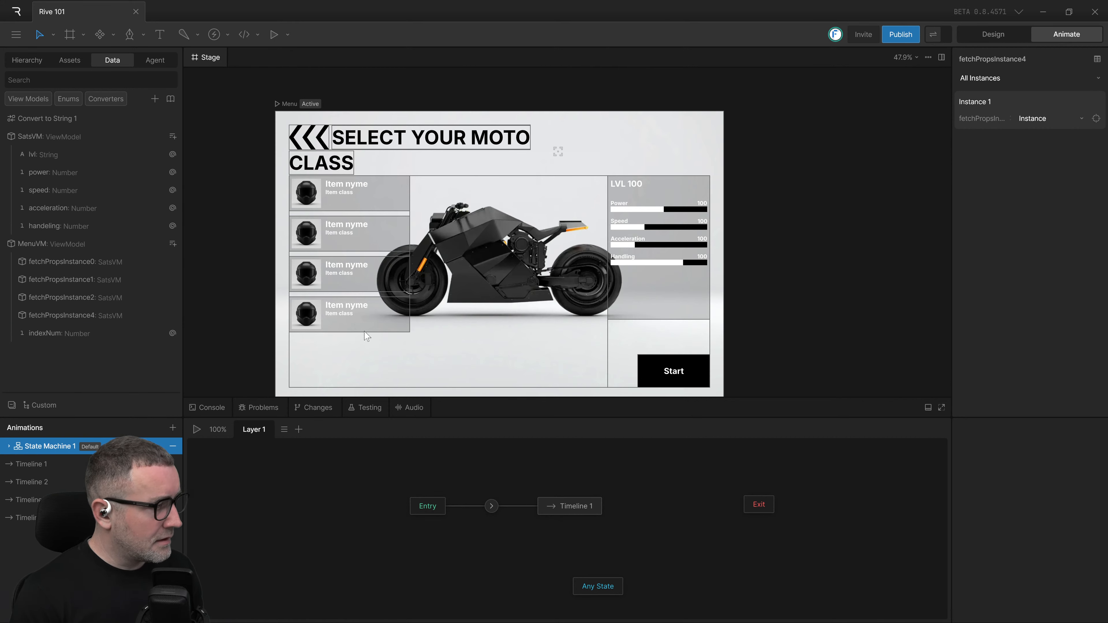
Step: Switch to the Rive Quick Start tutorial on YouTube and check how an instance is assigned to each MenuVM property
{"action": "key", "text": "ctrl+super+Left"}
{"action": "left_click", "coordinate": [466, 323]}
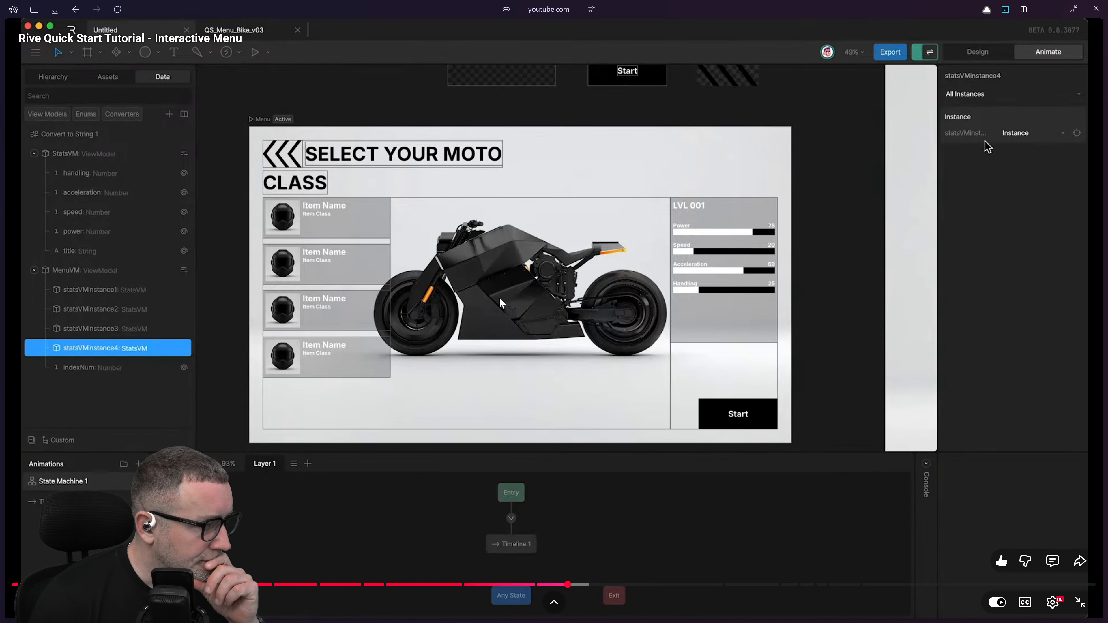
{"action": "key", "text": "ctrl+super+Right"}
Step: In Rive, review the instance setting of fetchPropsInstance0 and assign Instance 1 to fetchPropsInstance1
{"action": "left_click", "coordinate": [74, 279]}
{"action": "left_click", "coordinate": [76, 264]}
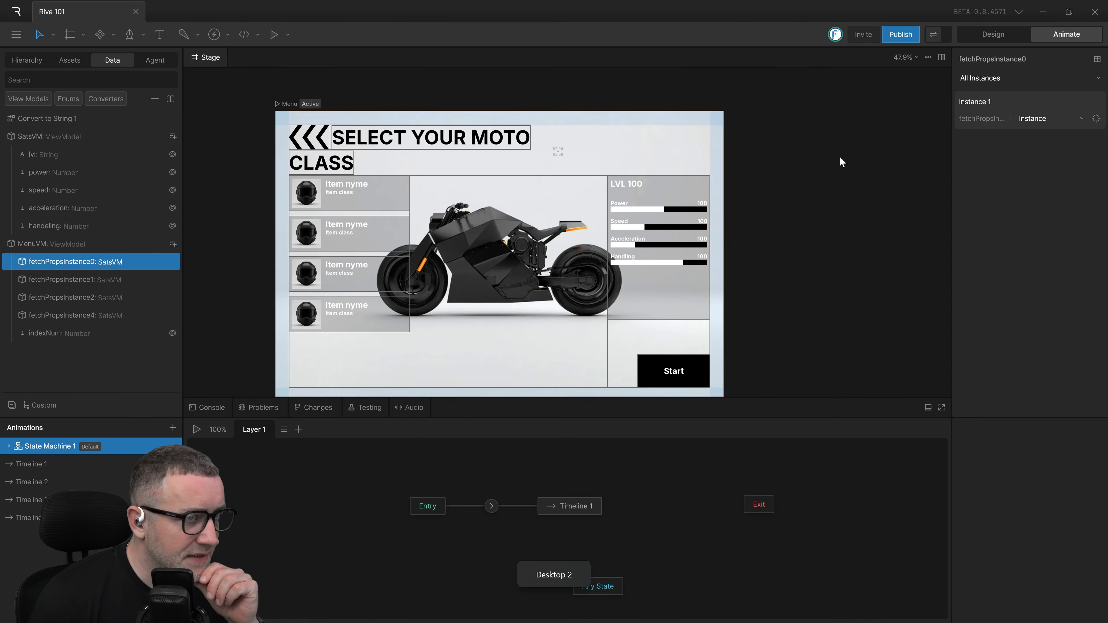
{"action": "left_click", "coordinate": [1069, 115]}
{"action": "left_click", "coordinate": [1051, 140]}
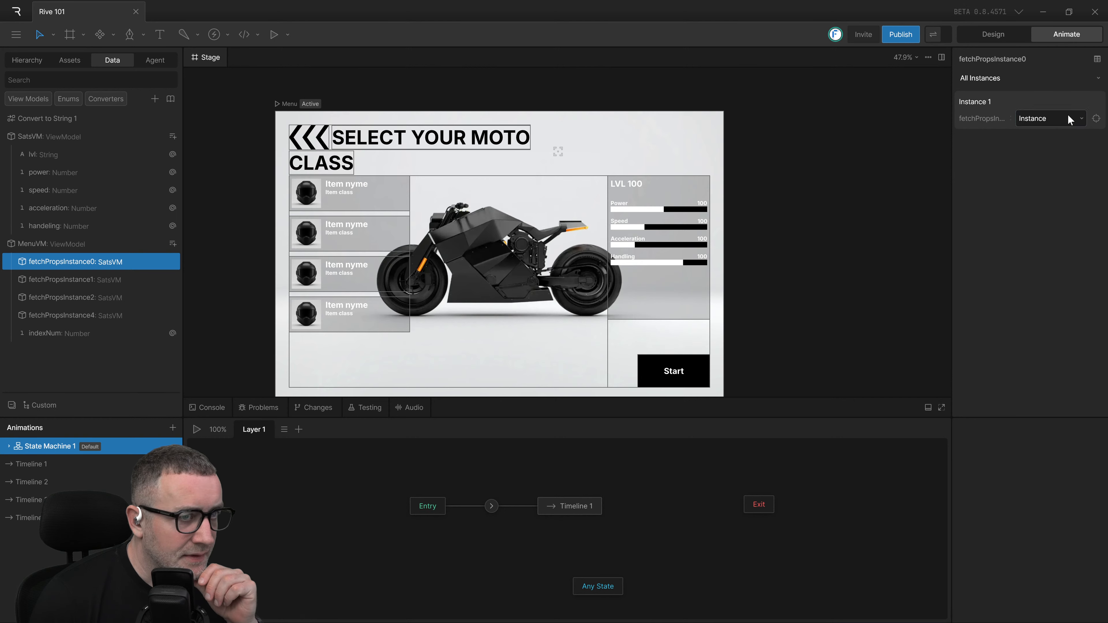
{"action": "left_click", "coordinate": [82, 280]}
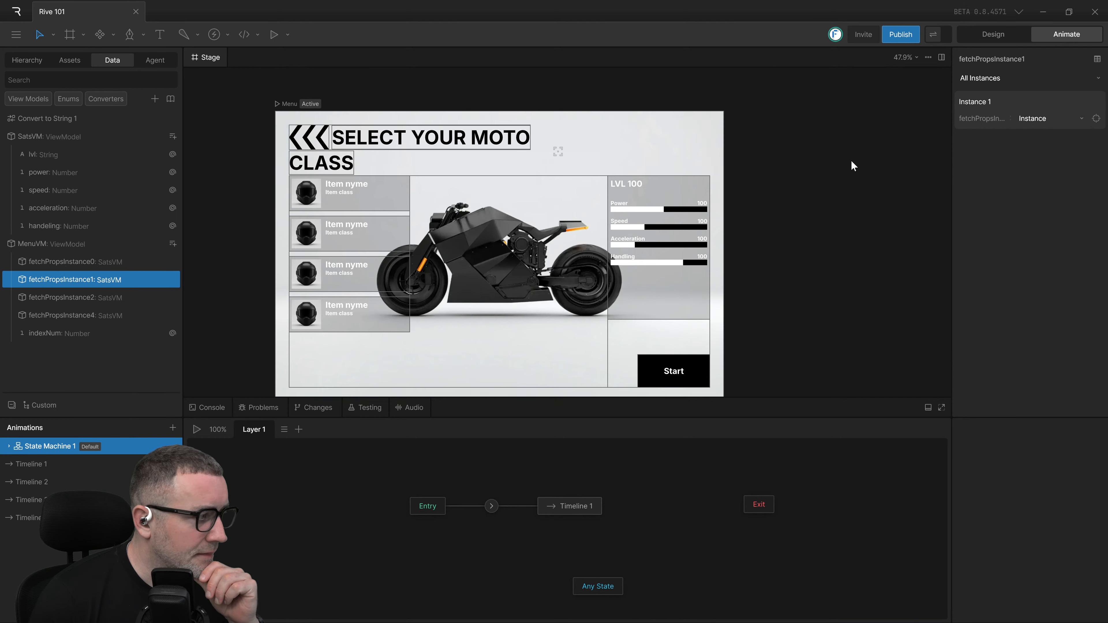
{"action": "left_click", "coordinate": [1051, 123]}
{"action": "left_click", "coordinate": [1042, 172]}
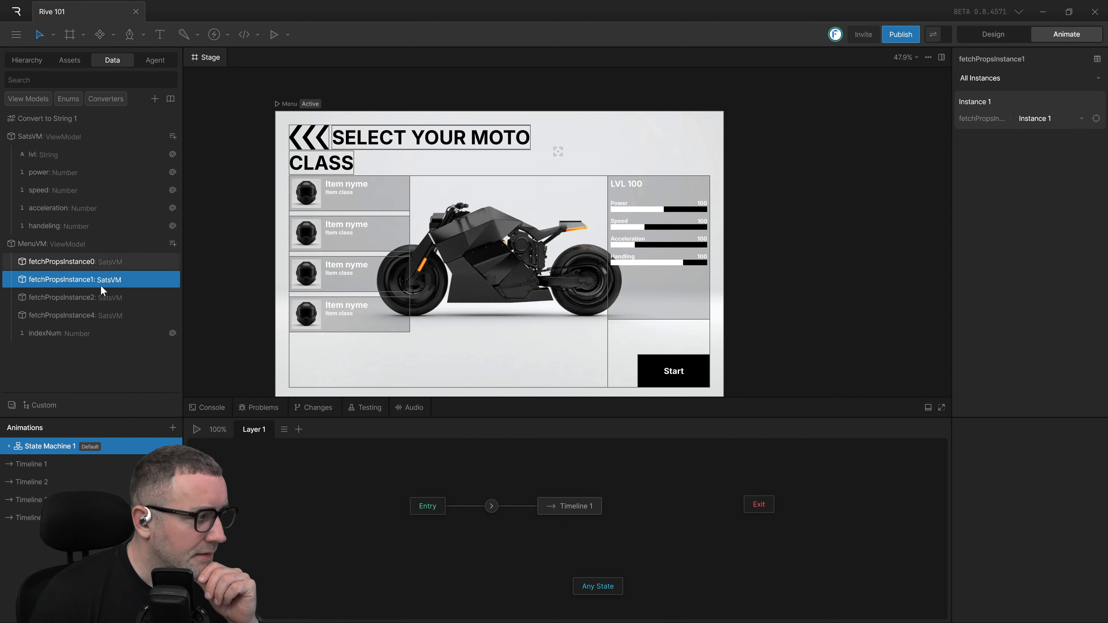
Step: Assign Instance 2 to fetchPropsInstance2 and Instance 3 to fetchPropsInstance4
{"action": "left_click", "coordinate": [70, 297]}
{"action": "left_click", "coordinate": [1034, 118]}
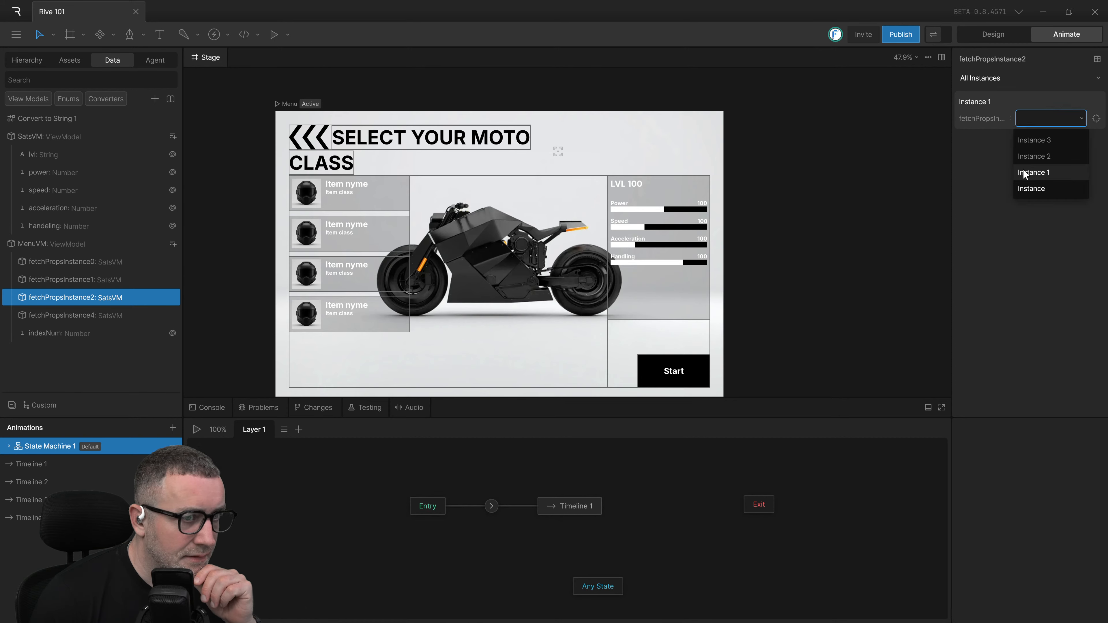
{"action": "left_click", "coordinate": [1033, 156]}
{"action": "left_click", "coordinate": [114, 315]}
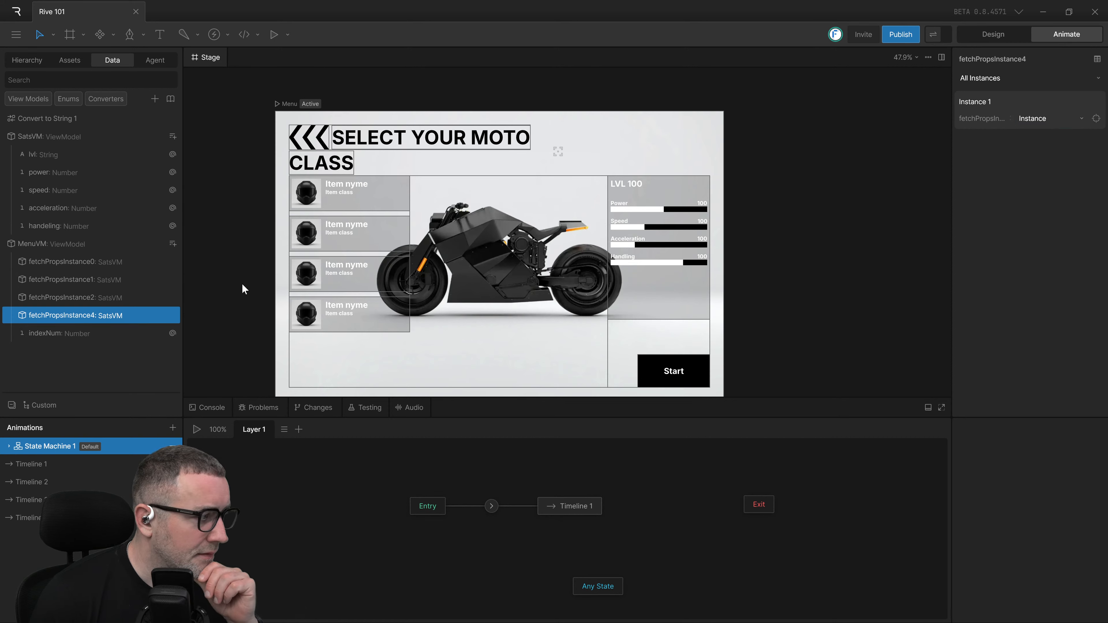
{"action": "left_click", "coordinate": [1049, 119]}
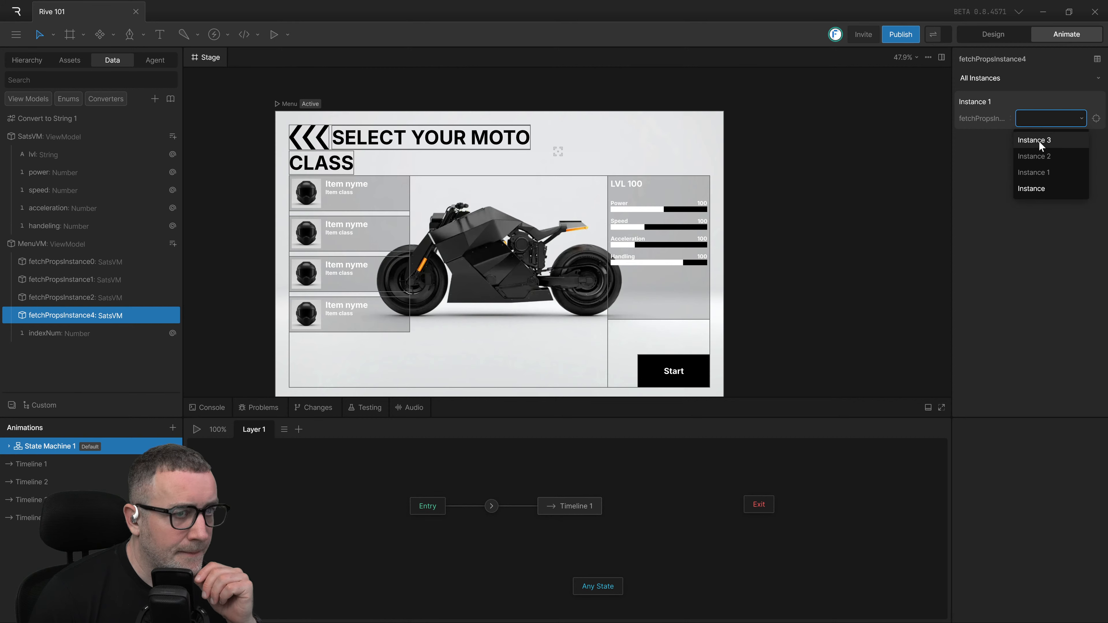
{"action": "left_click", "coordinate": [1035, 141]}
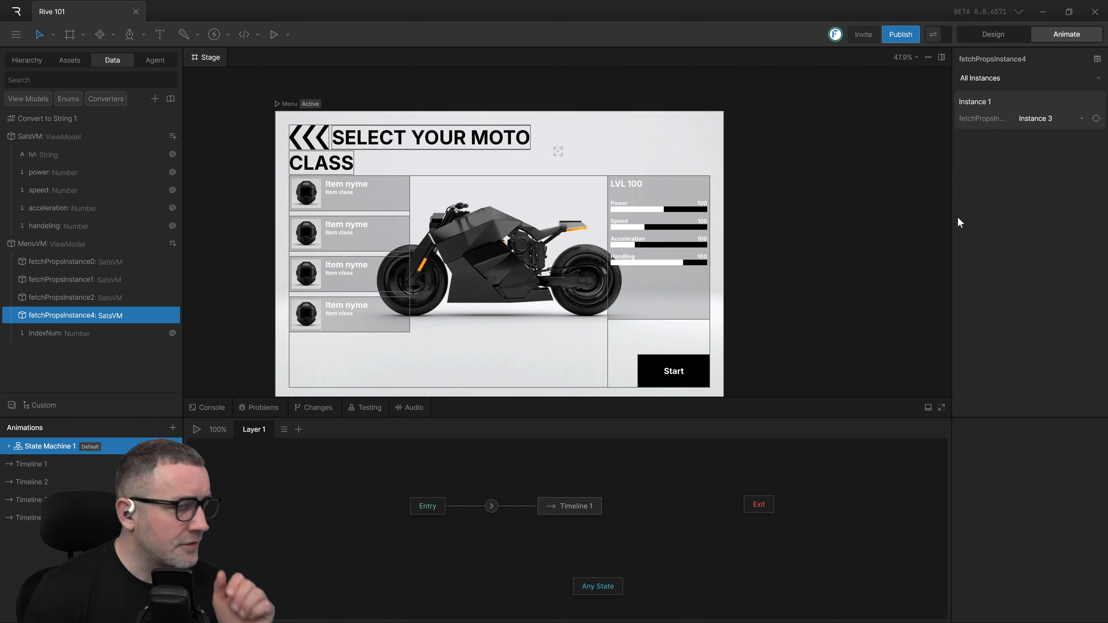
Step: Switch to the YouTube tutorial and watch how the Stats instance layouts are duplicated and bound to their view model instances
{"action": "key", "text": "ctrl+super+Left"}
{"action": "key", "text": "ctrl+super+Right"}
{"action": "key", "text": "ctrl+super+Left"}
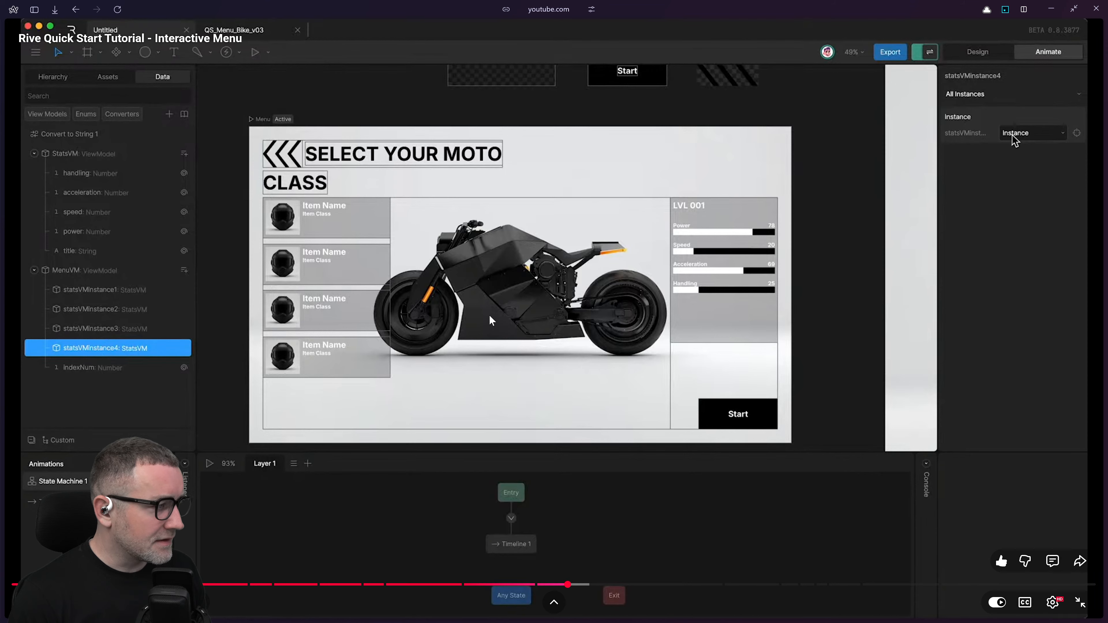
{"action": "left_click", "coordinate": [541, 333]}
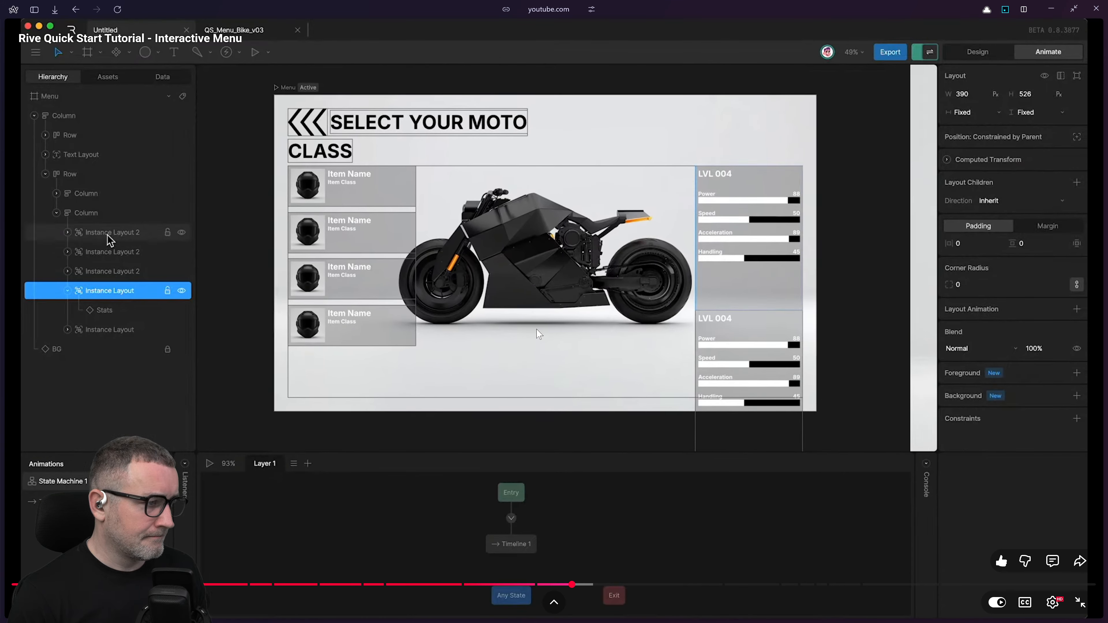
{"action": "left_click", "coordinate": [68, 310]}
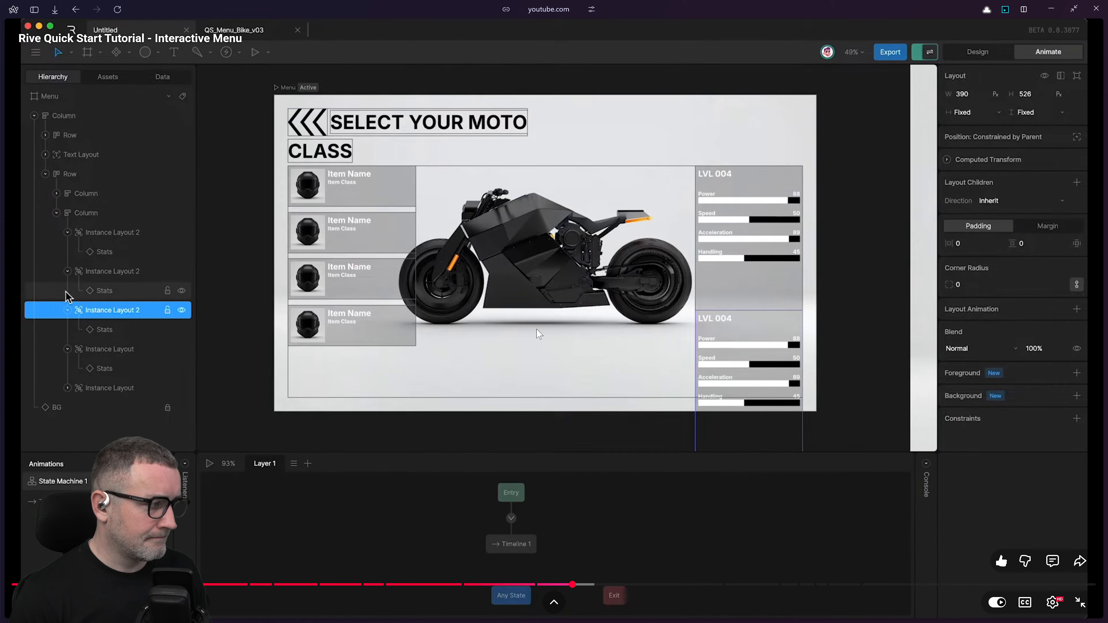
{"action": "left_click", "coordinate": [107, 252]}
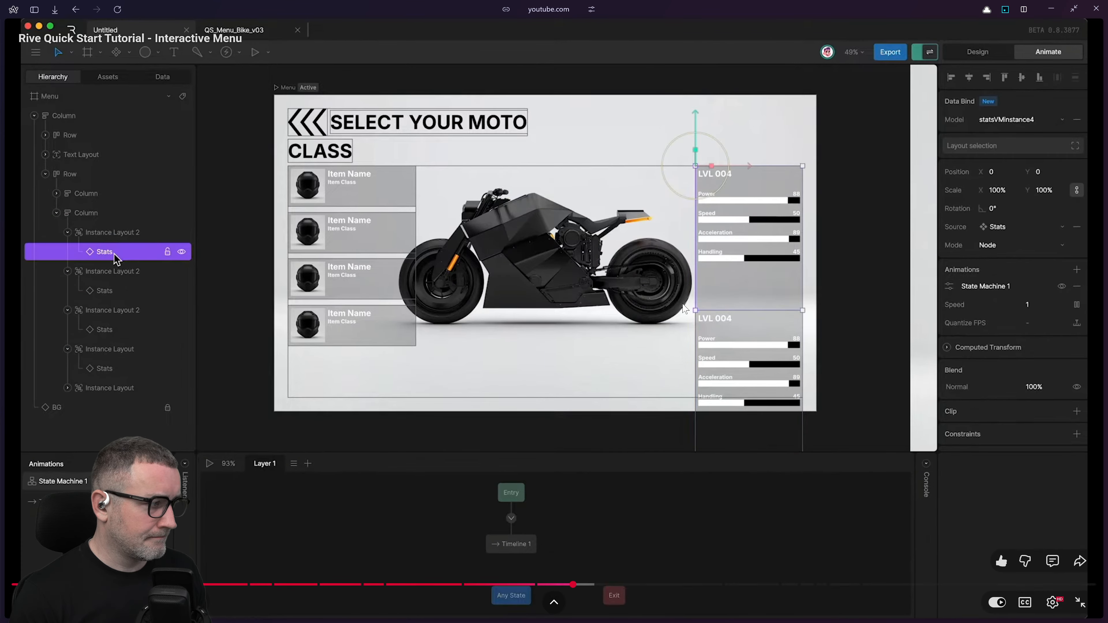
{"action": "left_click", "coordinate": [719, 316]}
Step: Switch back to Rive and select the Stats component in the Menu artboard to inspect its data-bound model
{"action": "key", "text": "ctrl+super+Right"}
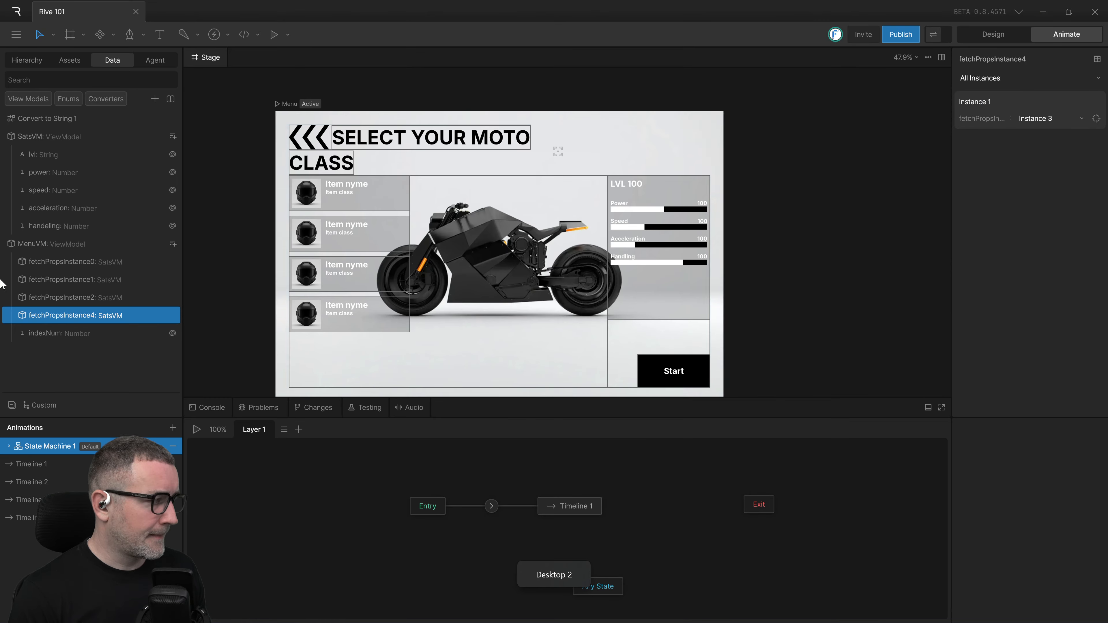
{"action": "left_click", "coordinate": [35, 62]}
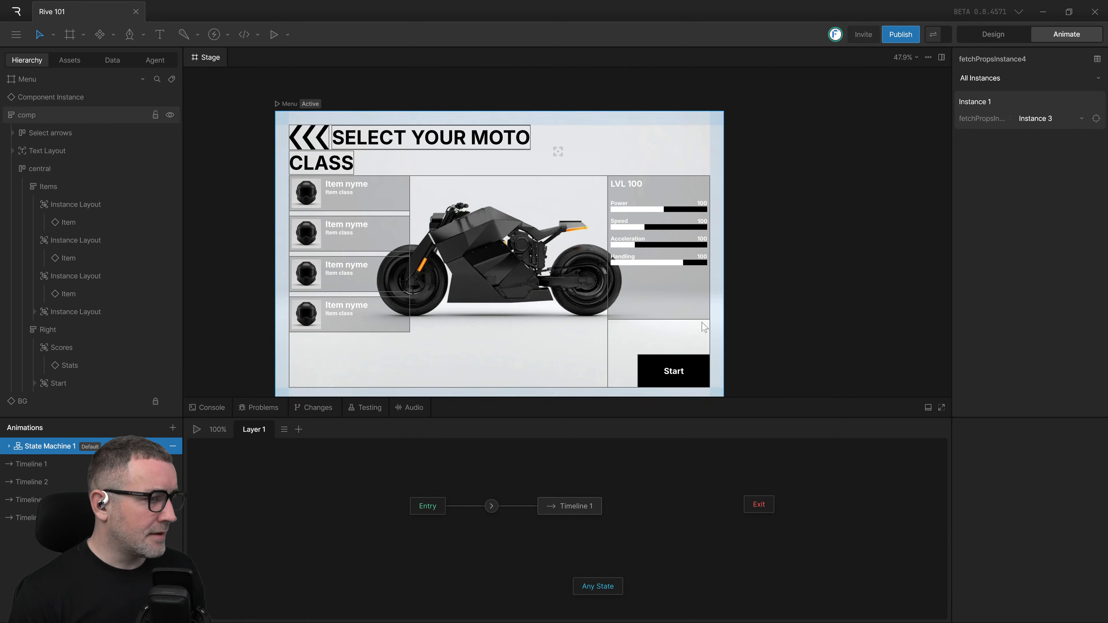
{"action": "left_click", "coordinate": [672, 276]}
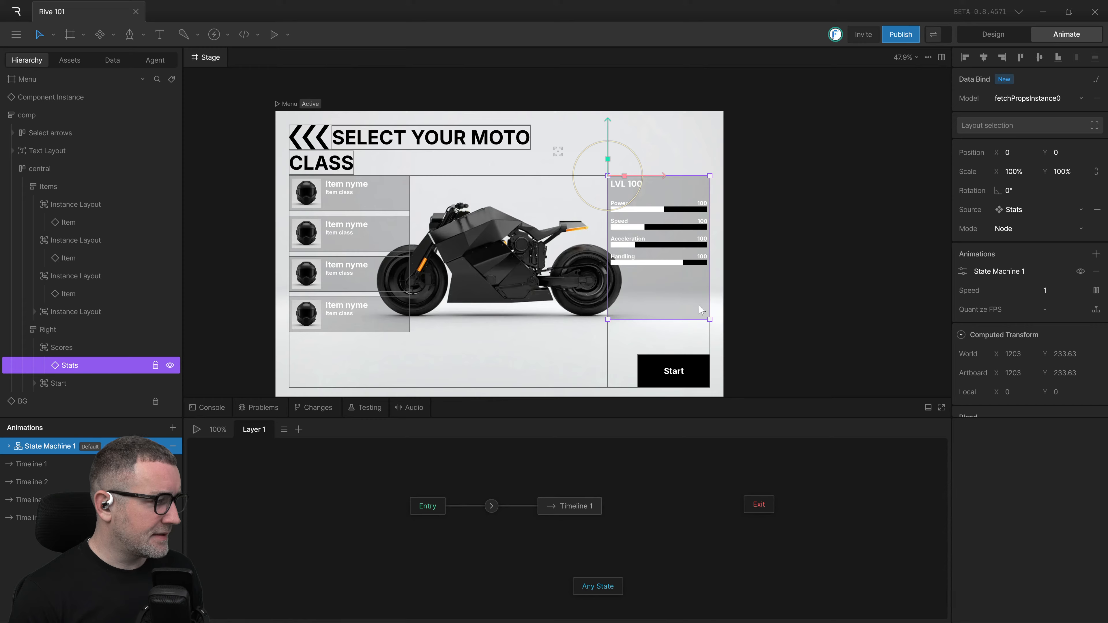
Step: Return to the YouTube tutorial and rewind it to the part where StatsVM properties are added to MenuVM
{"action": "key", "text": "ctrl+super+Left"}
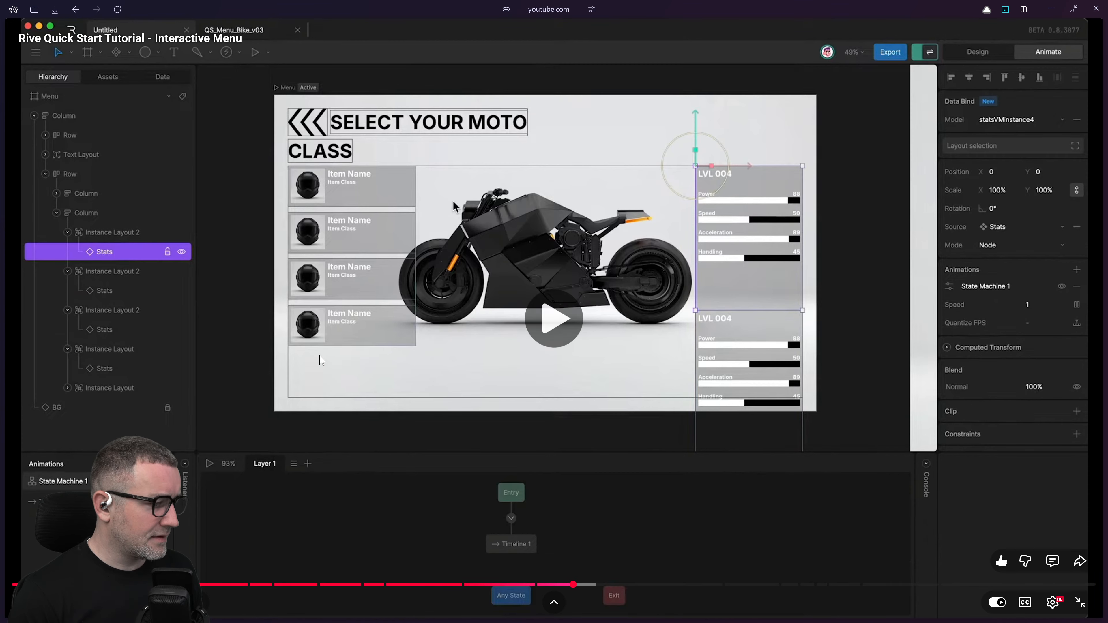
{"action": "key", "text": "j"}
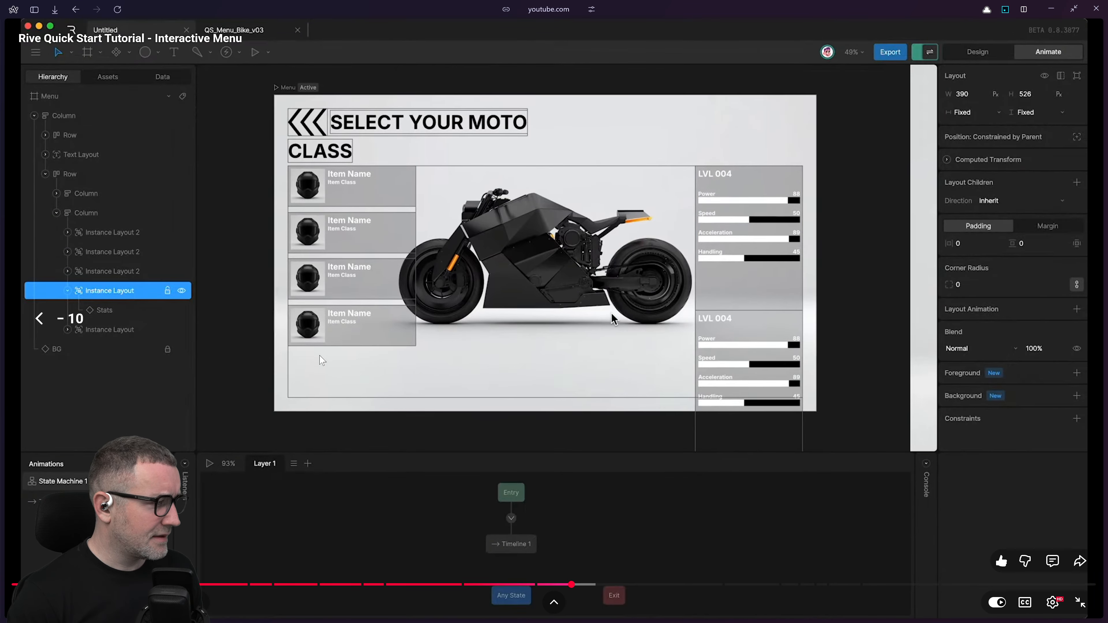
{"action": "key", "text": "Left"}
{"action": "key", "text": "Left"}
{"action": "key", "text": "Left"}
{"action": "key", "text": "Left"}
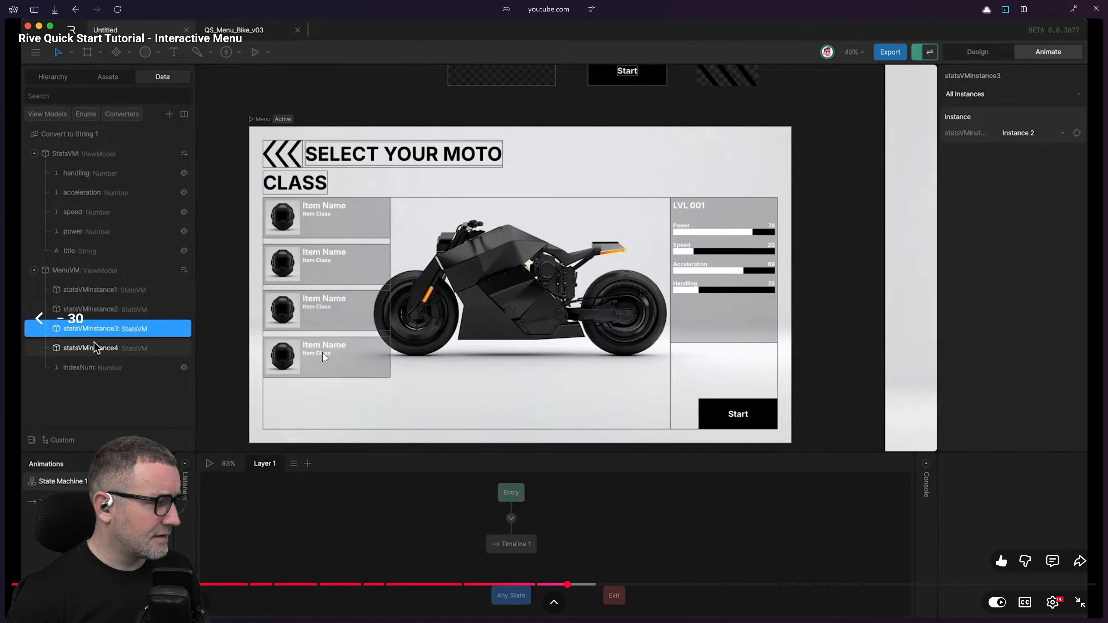
{"action": "key", "text": "Left"}
{"action": "key", "text": "Left"}
{"action": "key", "text": "Left"}
{"action": "key", "text": "Left"}
{"action": "key", "text": "Left"}
{"action": "key", "text": "Left"}
{"action": "key", "text": "Left"}
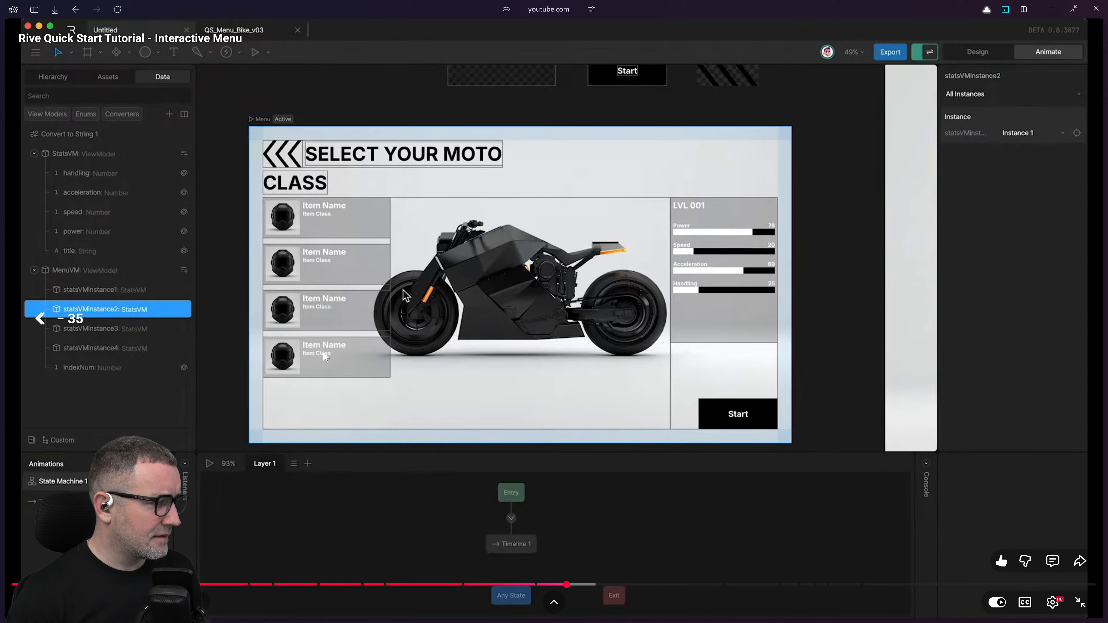
{"action": "key", "text": "Left"}
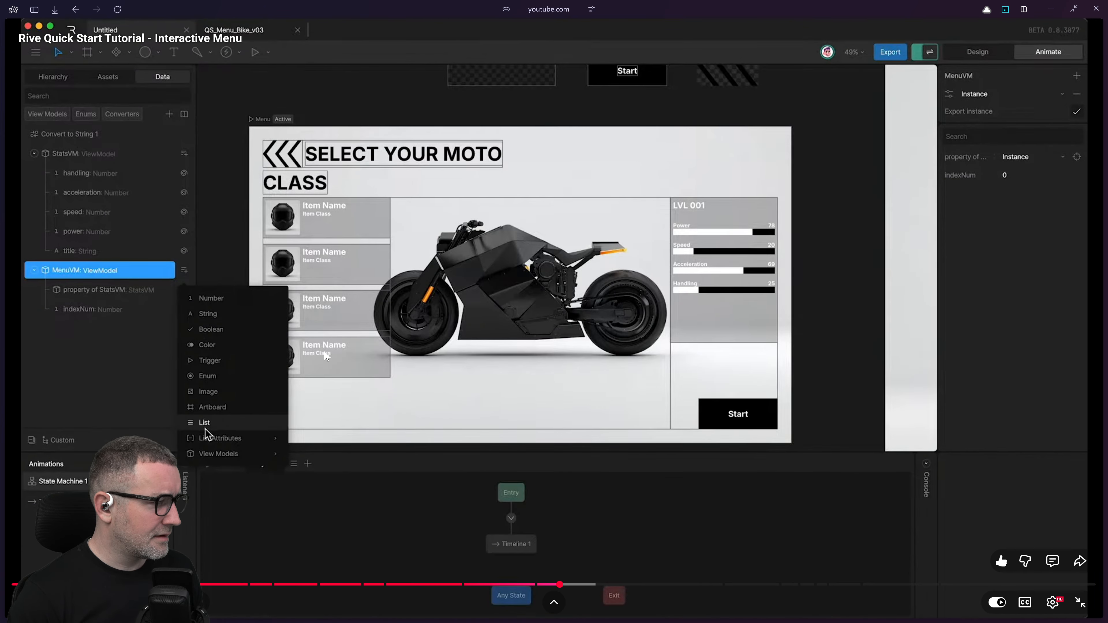
Step: Skip the tutorial forward through the property naming and instance assignment to the selection of the Stats Instance Layout
{"action": "key", "text": "Right"}
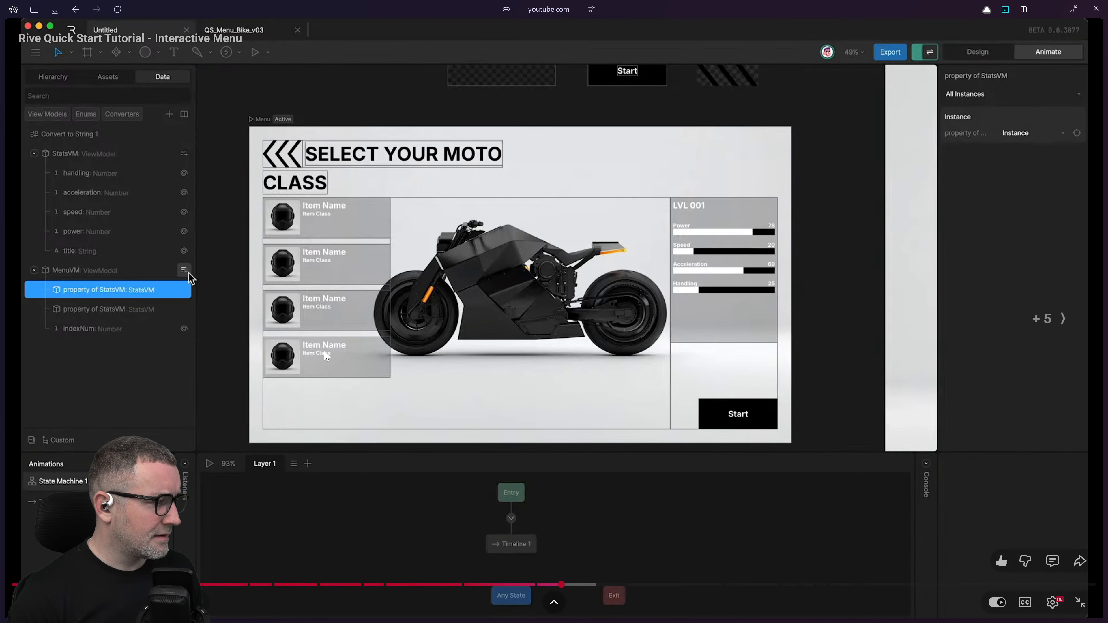
{"action": "key", "text": "Left"}
{"action": "key", "text": "Right"}
{"action": "key", "text": "Right"}
{"action": "key", "text": "Right"}
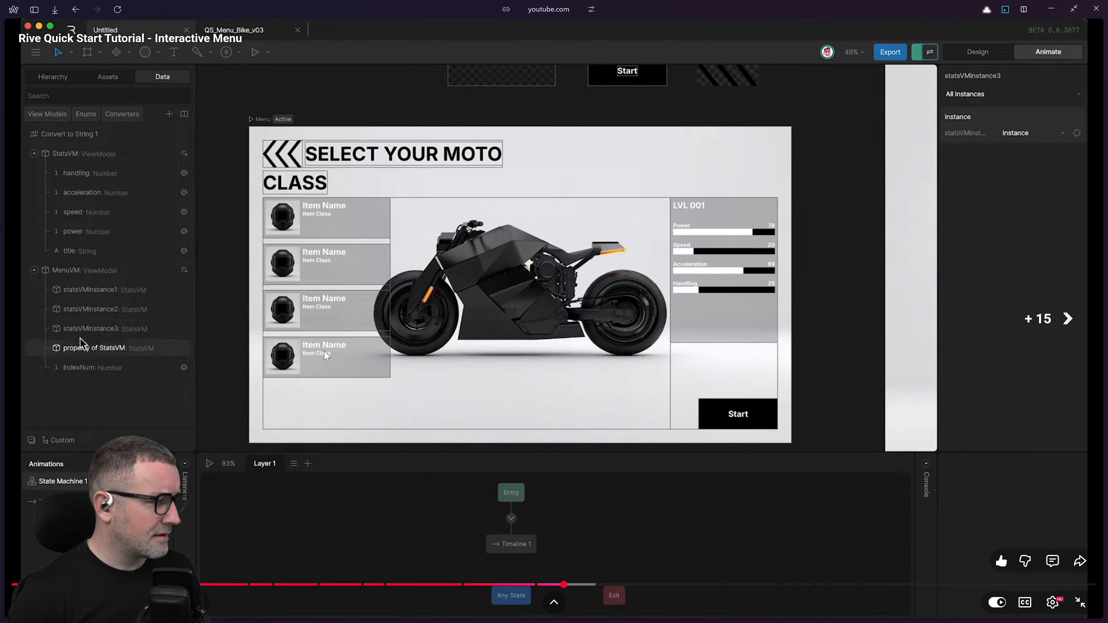
{"action": "key", "text": "Right"}
{"action": "key", "text": "Right"}
{"action": "key", "text": "Right"}
{"action": "key", "text": "Right"}
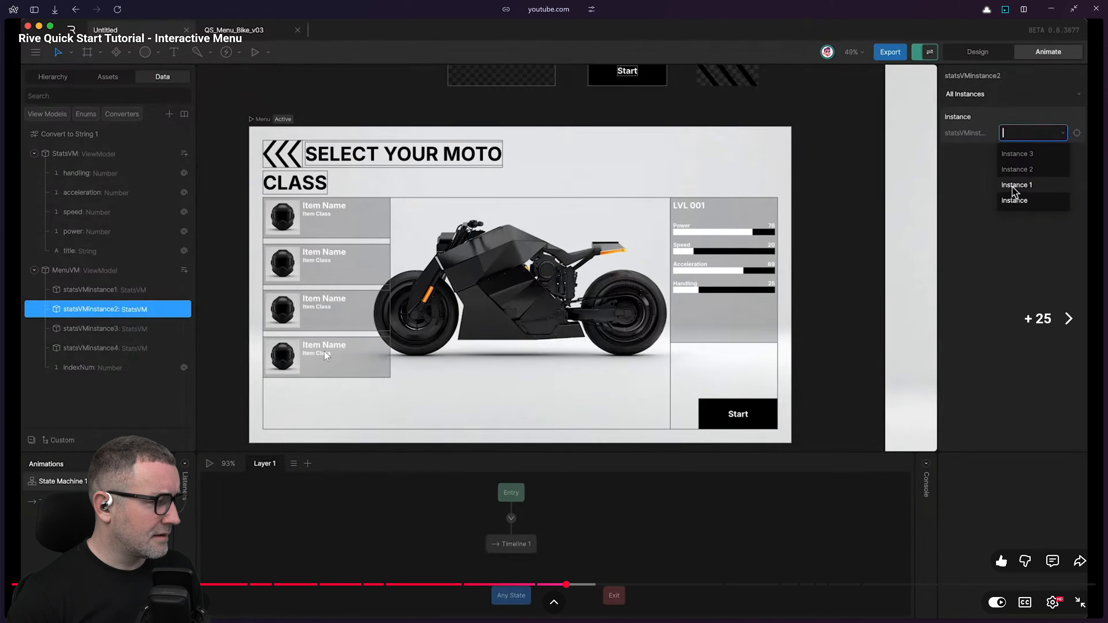
{"action": "key", "text": "Right"}
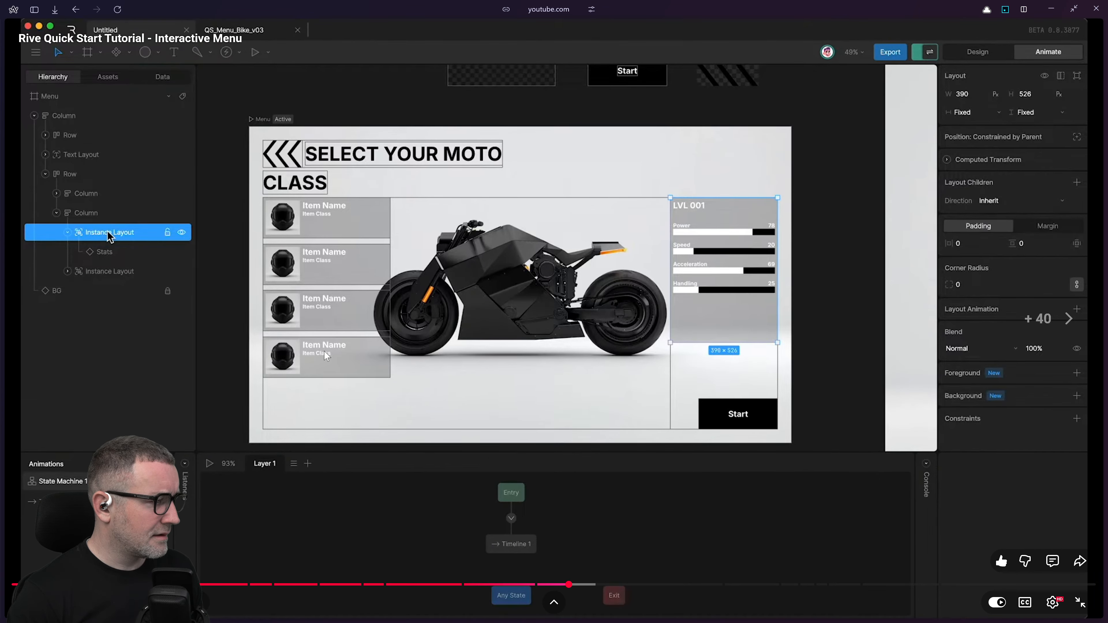
{"action": "key", "text": "Left"}
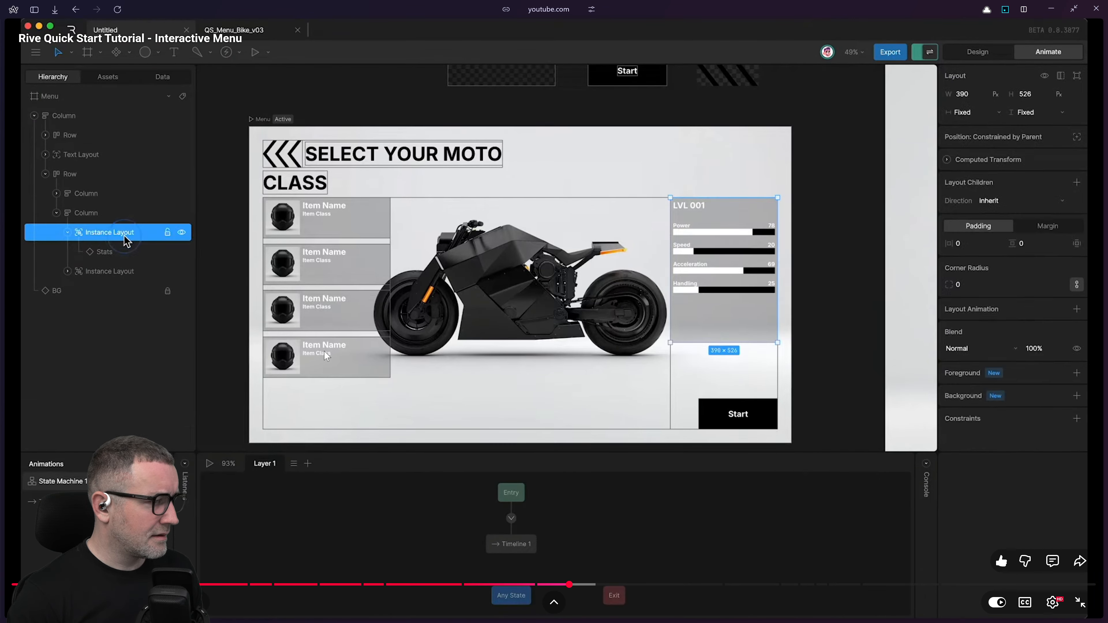
{"action": "left_click", "coordinate": [324, 351]}
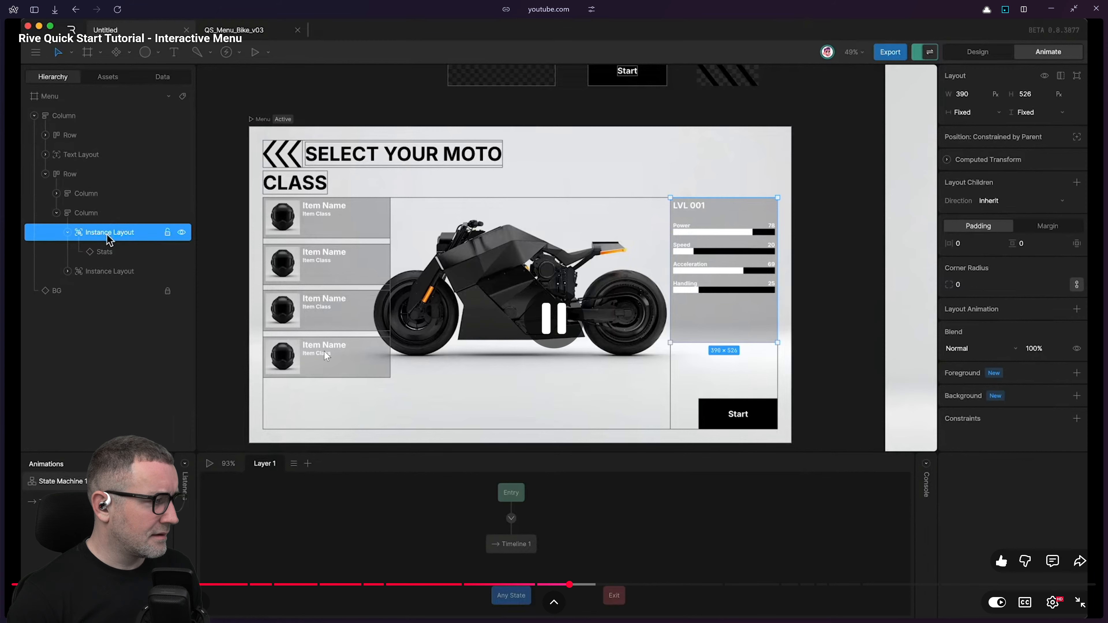
{"action": "left_click", "coordinate": [348, 402]}
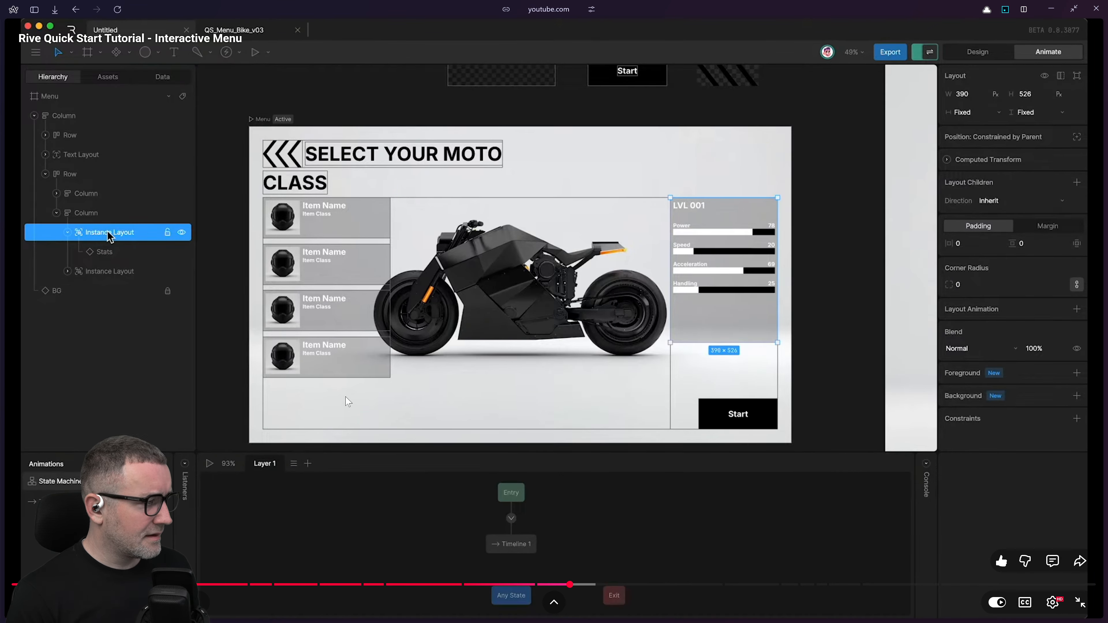
Step: Pause the YouTube tutorial, switch to Rive, and duplicate the Scores instance layout three times in the Right column
{"action": "left_click", "coordinate": [348, 402]}
{"action": "key", "text": "ctrl+super+Right"}
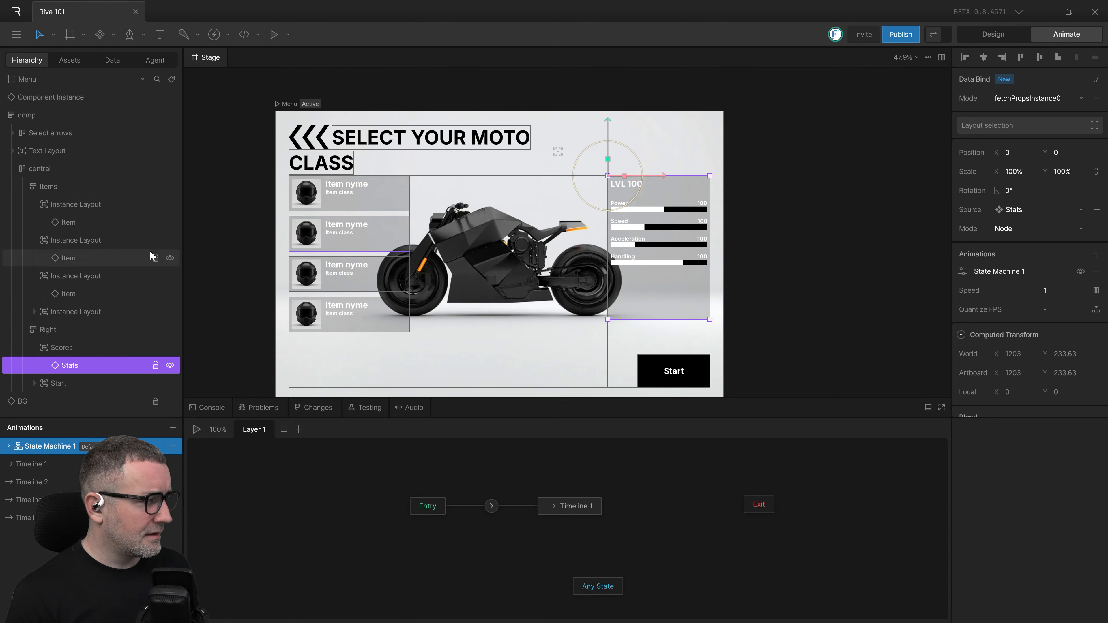
{"action": "left_click", "coordinate": [652, 265]}
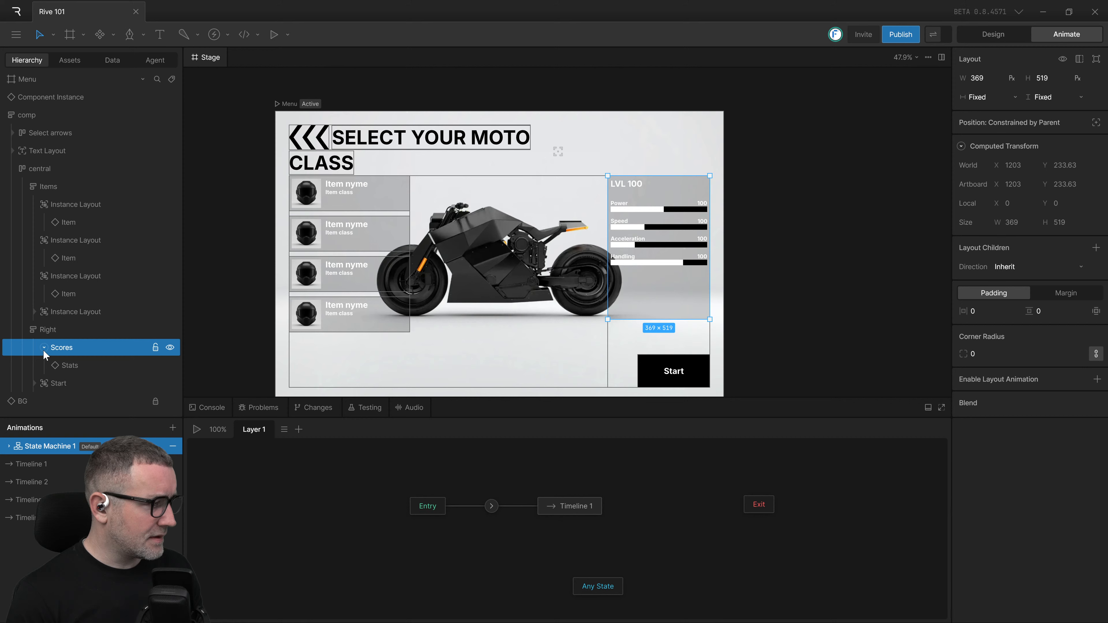
{"action": "right_click", "coordinate": [74, 348]}
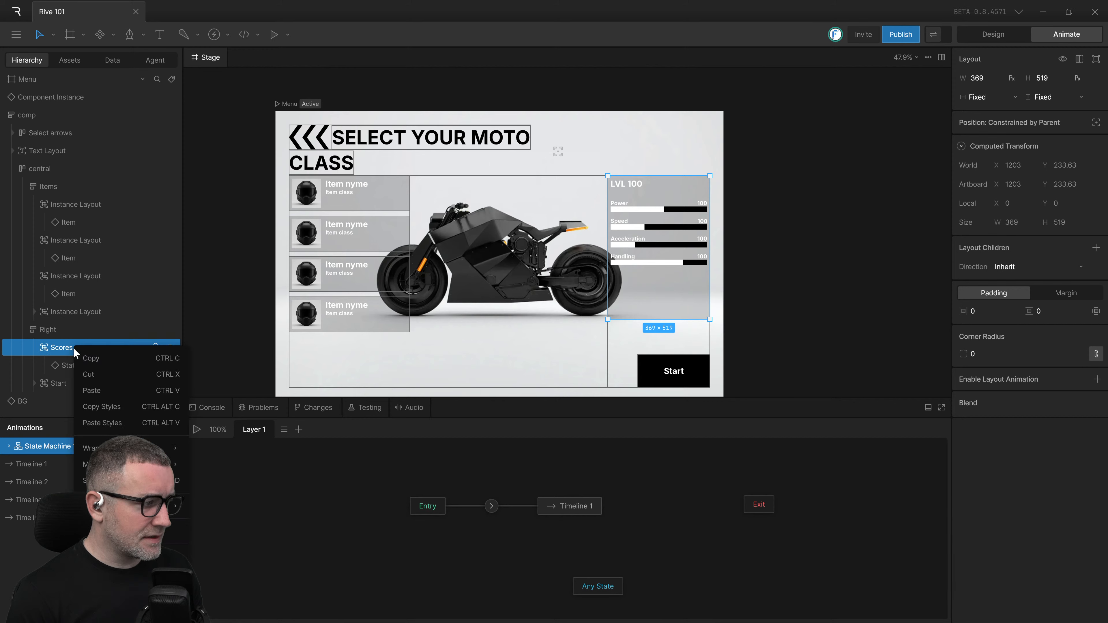
{"action": "left_click", "coordinate": [65, 344]}
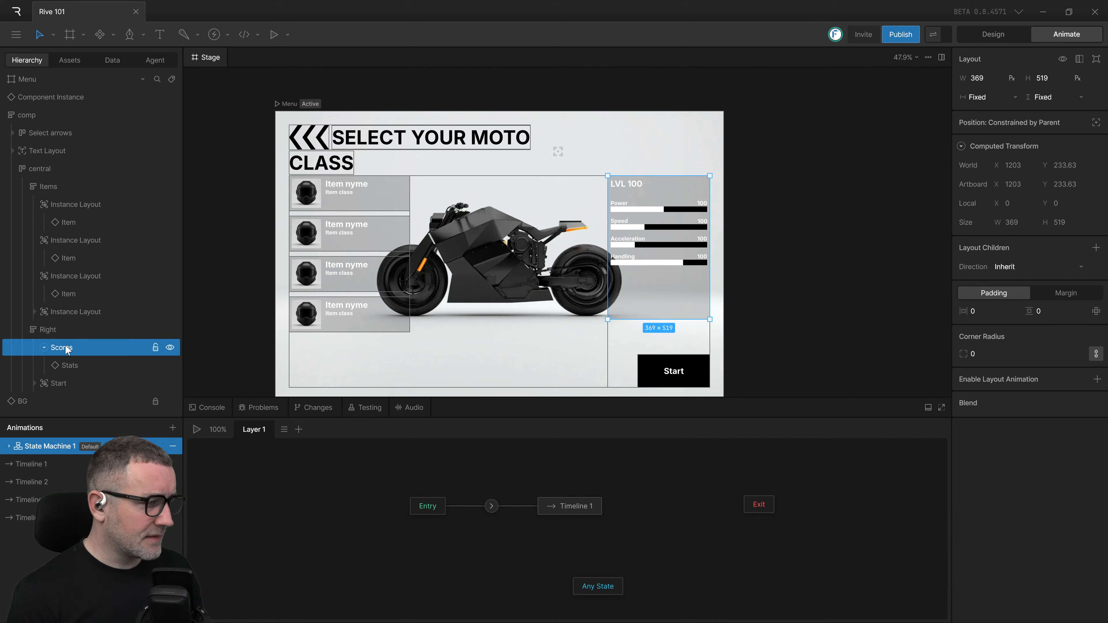
{"action": "key", "text": "ctrl+d"}
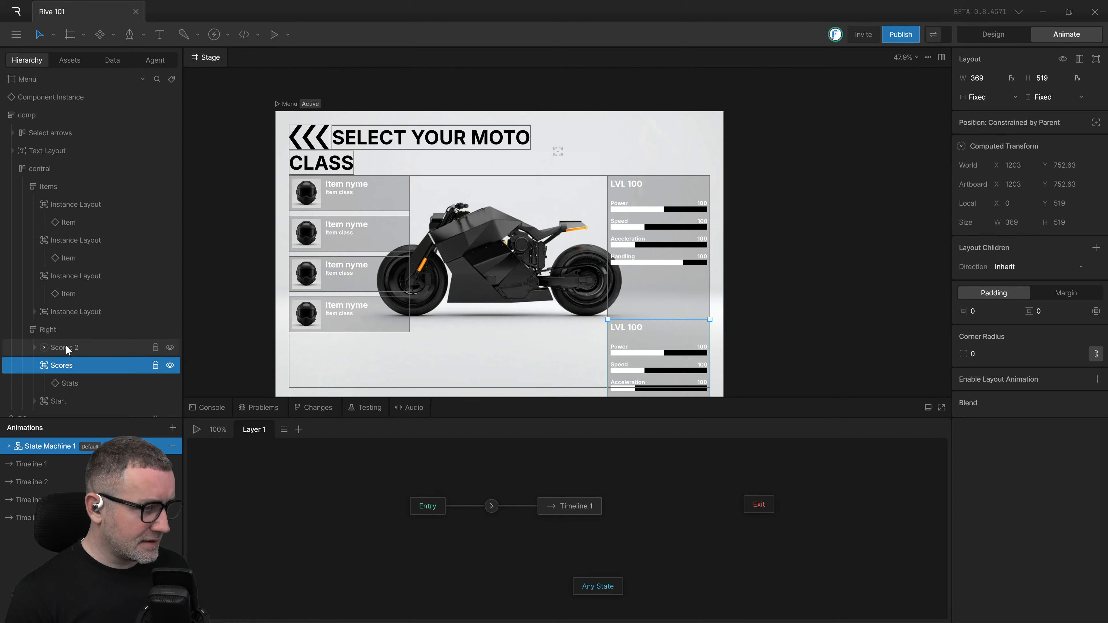
{"action": "key", "text": "ctrl+d"}
{"action": "scroll", "coordinate": [69, 344], "scroll_direction": "down", "scroll_amount": 1}
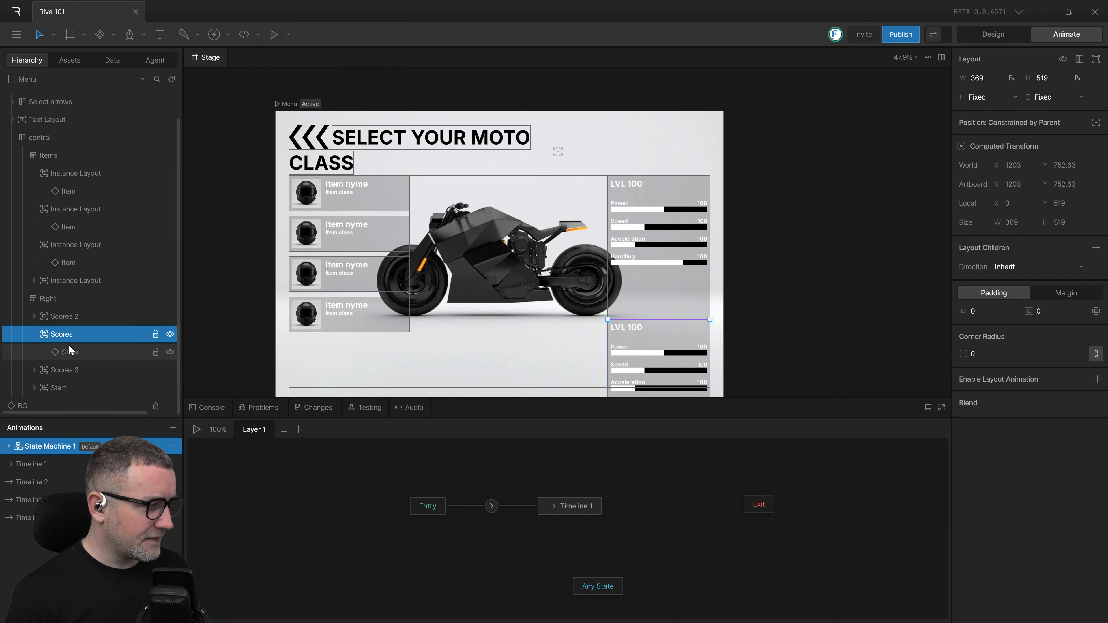
{"action": "key", "text": "ctrl+d"}
{"action": "scroll", "coordinate": [69, 344], "scroll_direction": "down", "scroll_amount": 1}
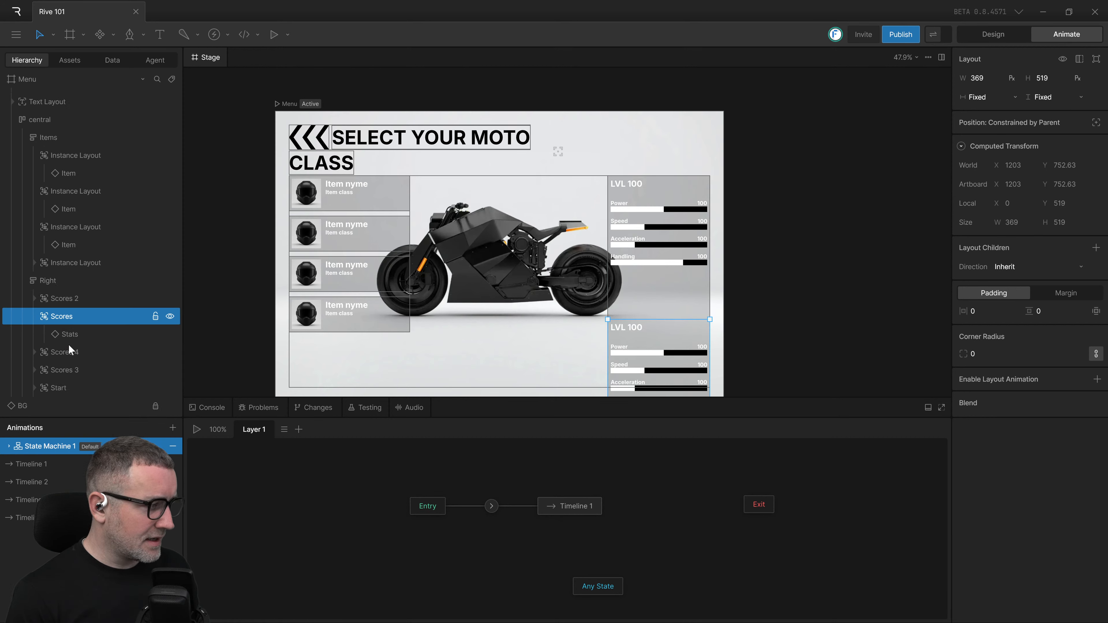
Step: Expand the three duplicated Scores layouts in the hierarchy to expose their nested Stats components
{"action": "left_click", "coordinate": [35, 368]}
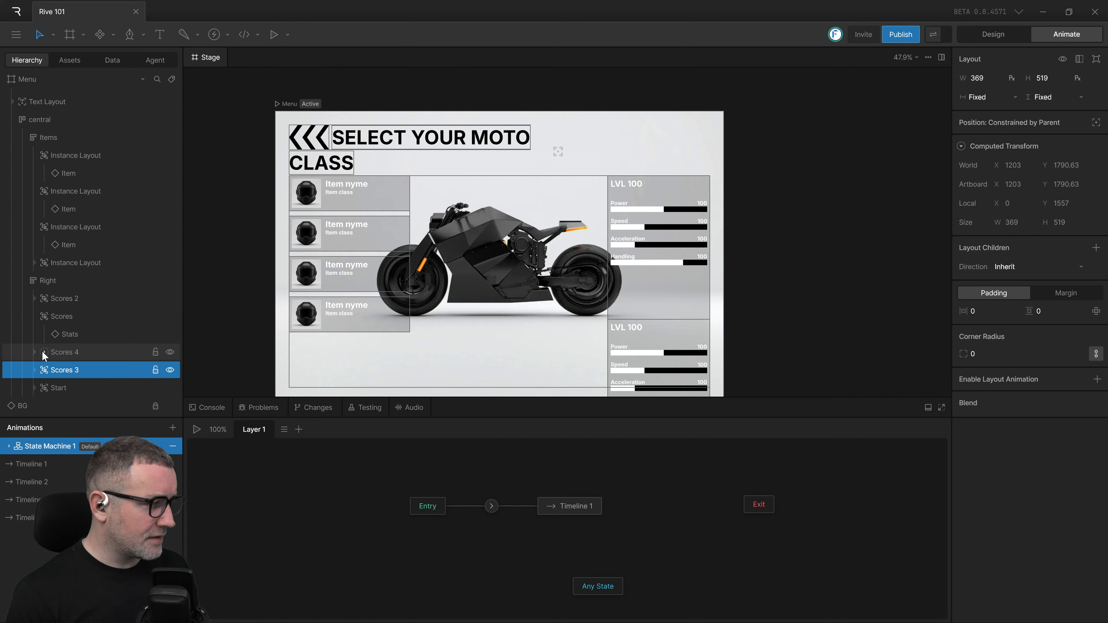
{"action": "left_click", "coordinate": [38, 352]}
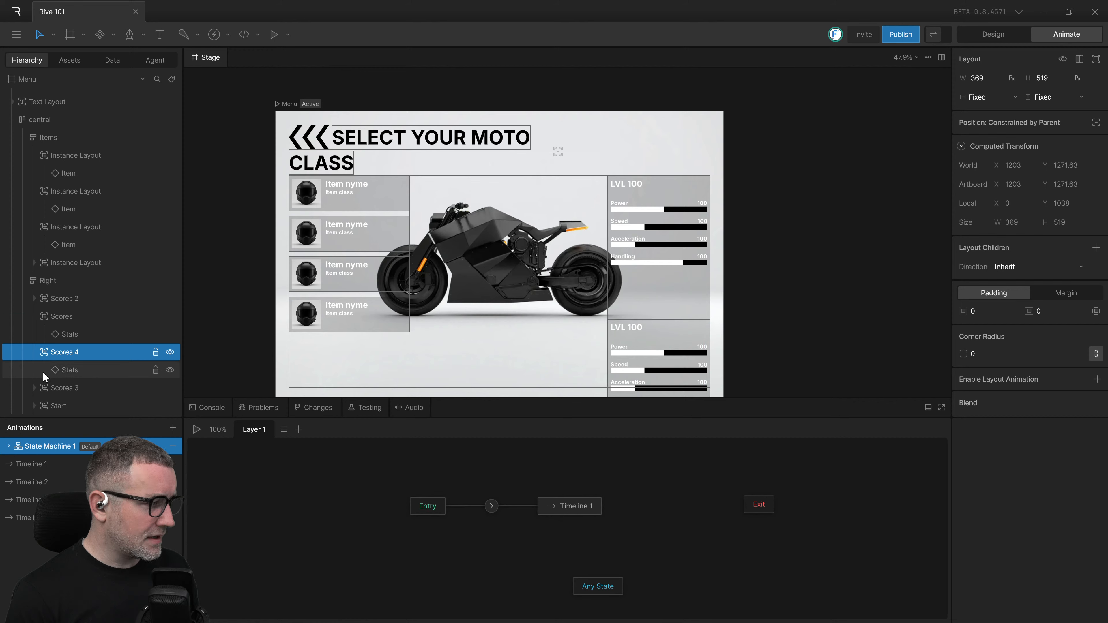
{"action": "left_click", "coordinate": [44, 296]}
{"action": "scroll", "coordinate": [91, 314], "scroll_direction": "down", "scroll_amount": 1}
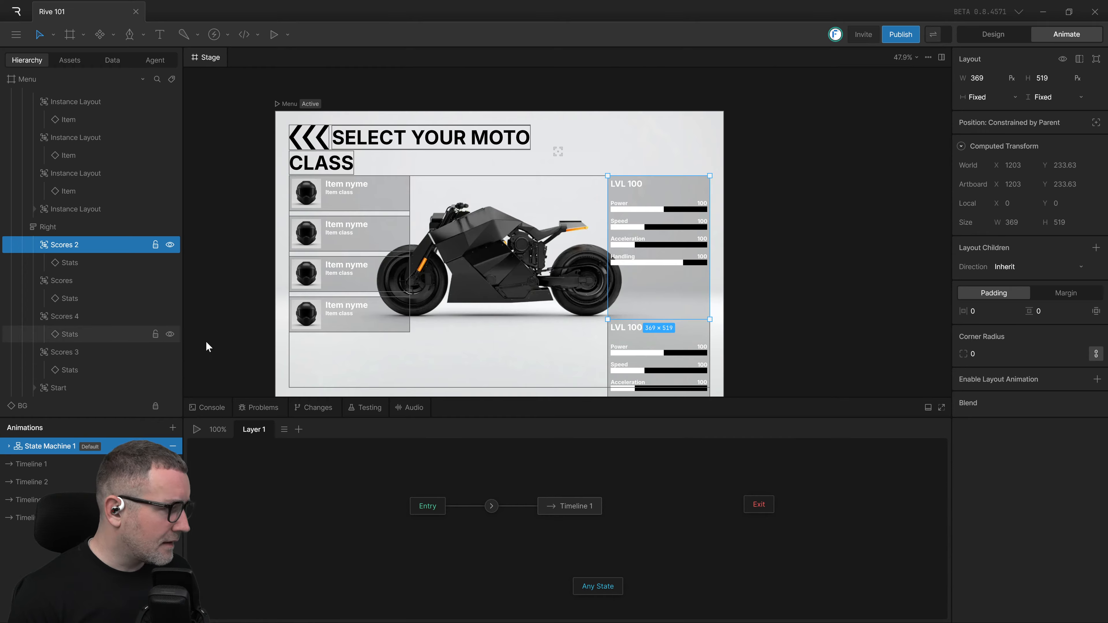
Step: Switch to the YouTube tutorial, watch how the duplicated Stats layouts are bound to their instances, and return to Rive
{"action": "key", "text": "ctrl+super+Left"}
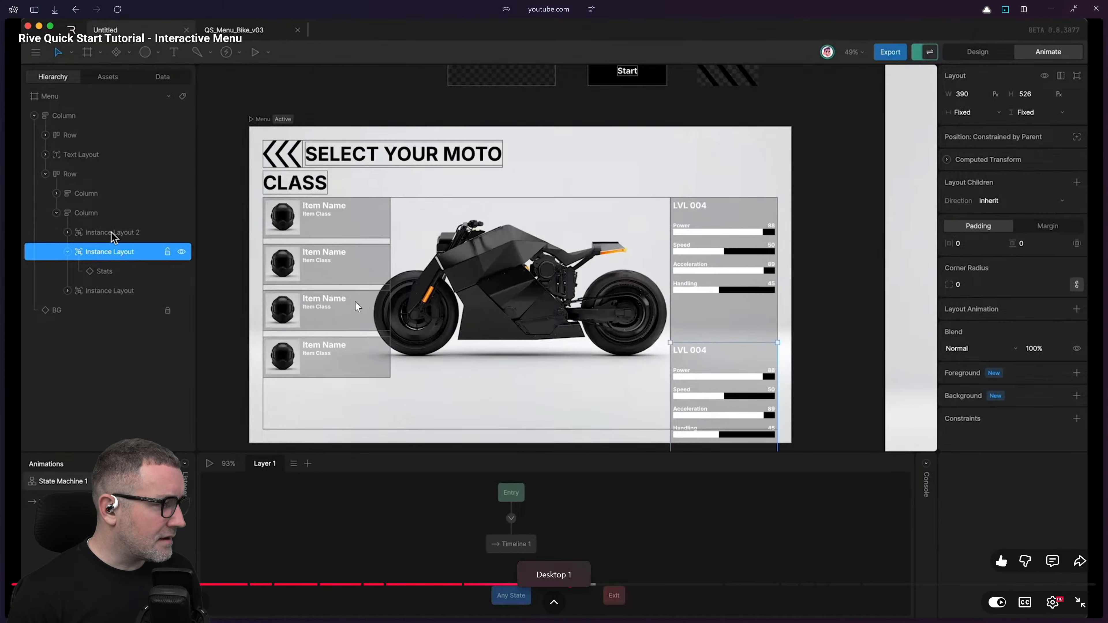
{"action": "left_click", "coordinate": [357, 307]}
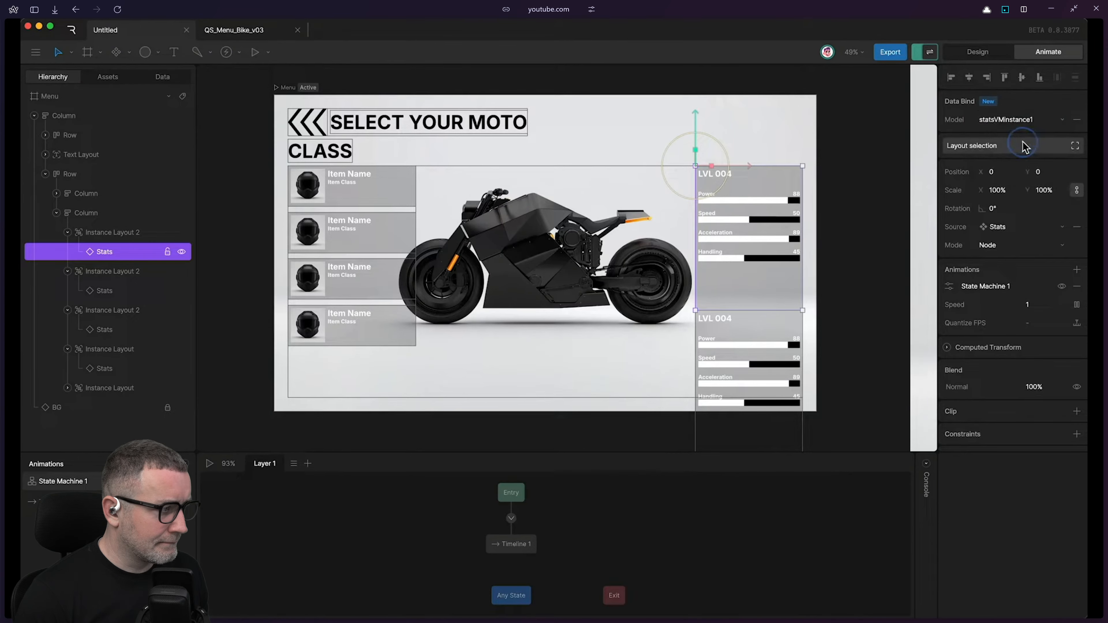
{"action": "left_click", "coordinate": [757, 185]}
{"action": "key", "text": "ctrl+super+Right"}
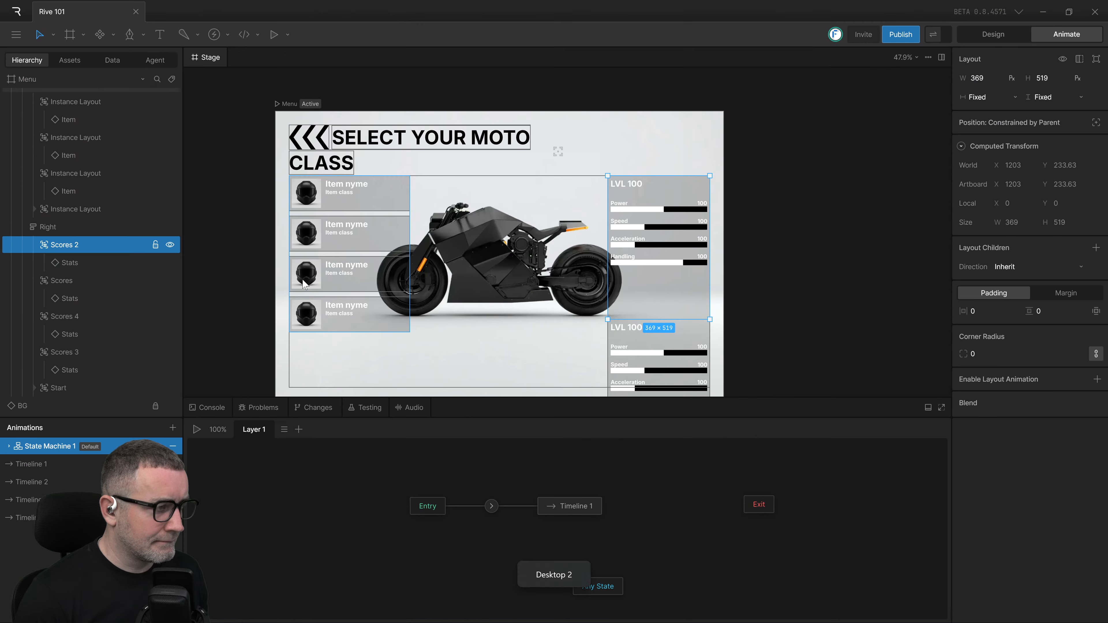
Step: Try binding the Stats component in Scores 2 to fetchPropsInstance1, then set its model back to fetchPropsInstance0
{"action": "left_click", "coordinate": [89, 268]}
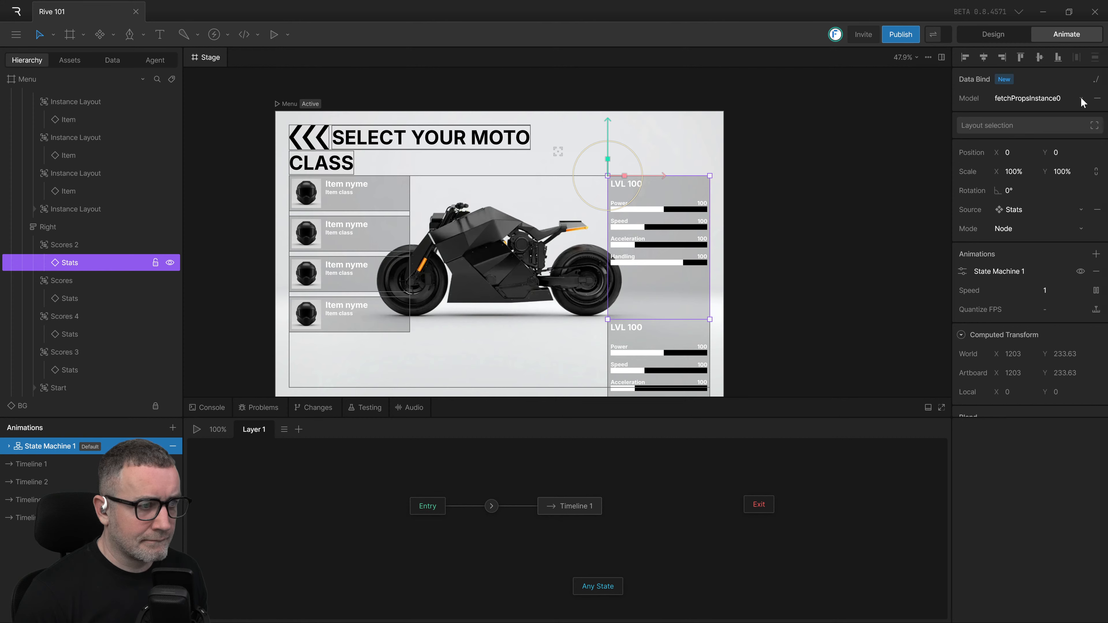
{"action": "left_click_drag", "start_coordinate": [744, 269], "coordinate": [759, 197]}
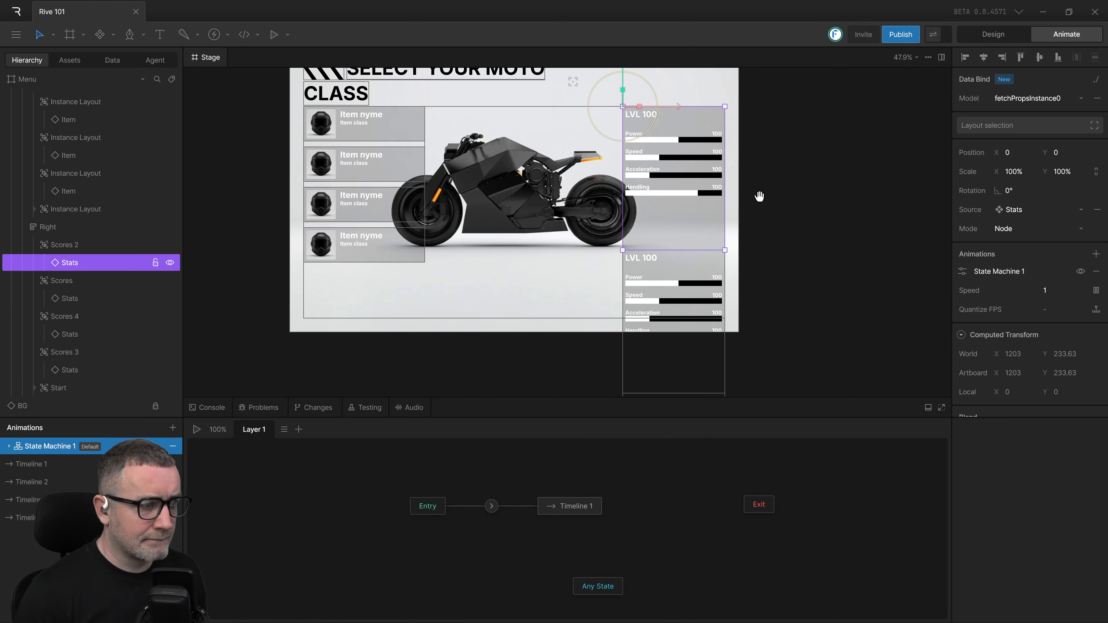
{"action": "left_click", "coordinate": [1047, 97]}
{"action": "left_click", "coordinate": [1062, 97]}
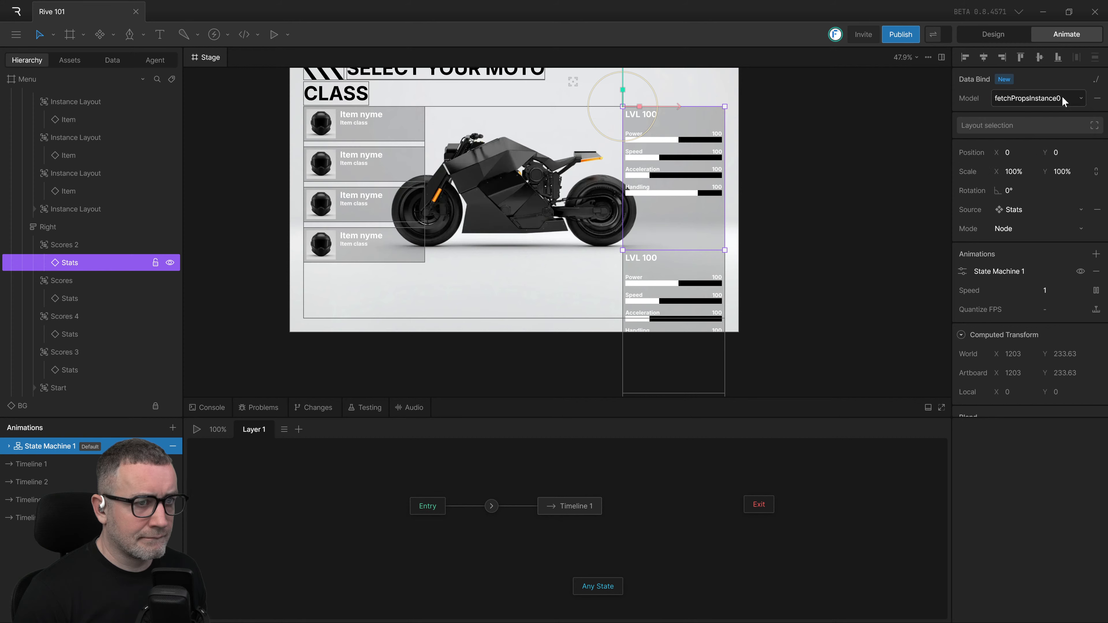
{"action": "left_click", "coordinate": [1075, 97]}
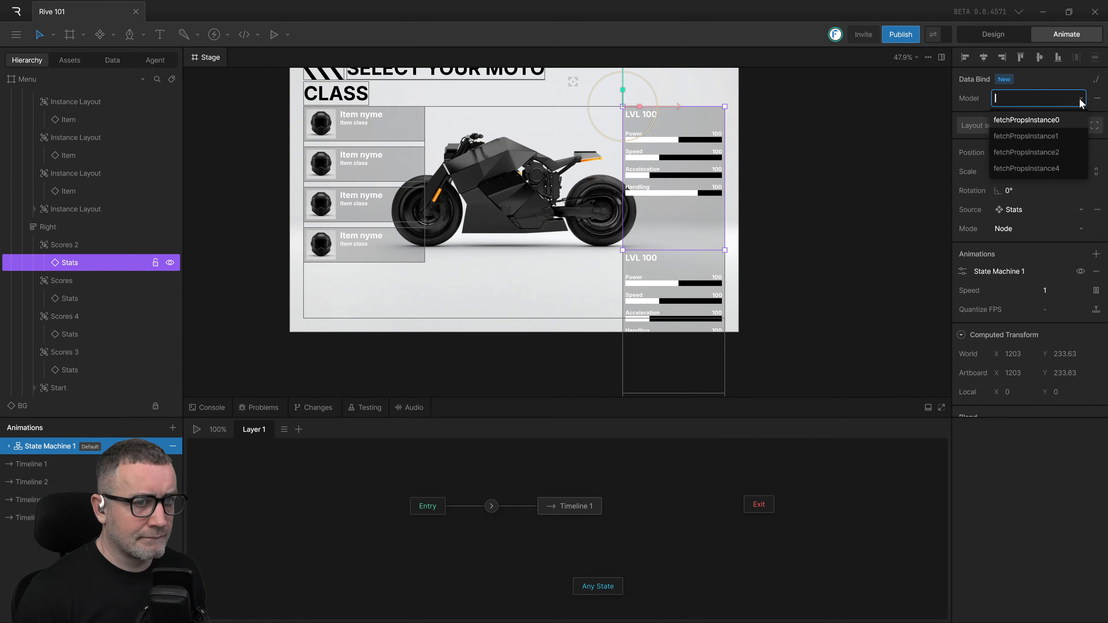
{"action": "left_click", "coordinate": [1057, 130]}
{"action": "left_click", "coordinate": [1055, 95]}
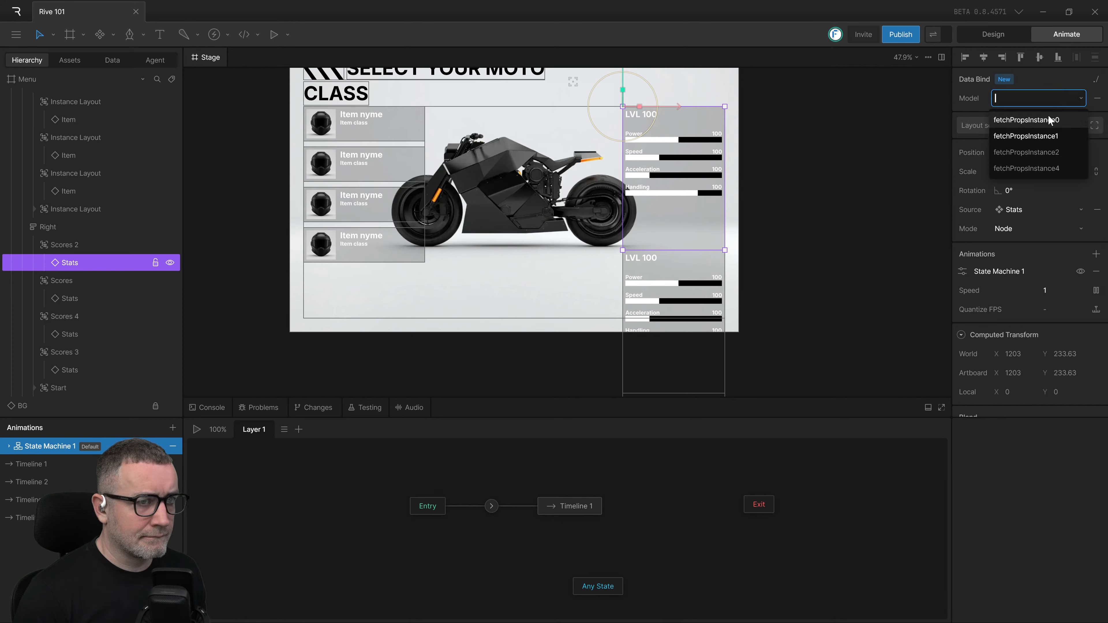
{"action": "left_click", "coordinate": [1047, 115]}
{"action": "scroll", "coordinate": [778, 249], "scroll_direction": "down", "scroll_amount": 1}
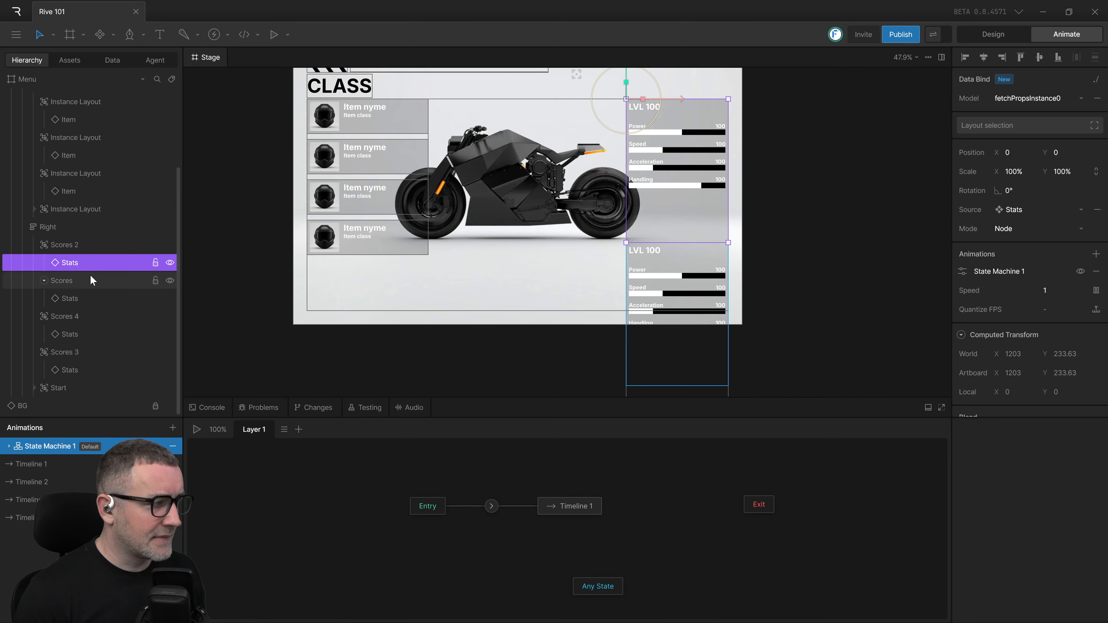
Step: Bind the Stats component in the Scores 2 layout to fetchPropsInstance1, then deselect it
{"action": "left_click", "coordinate": [72, 245]}
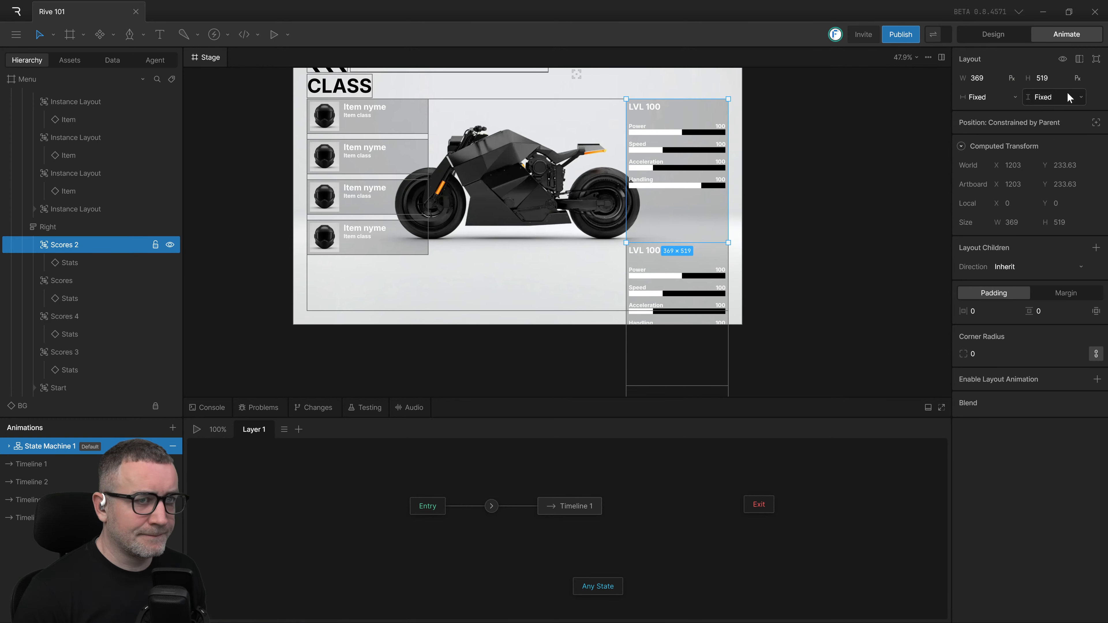
{"action": "left_click", "coordinate": [144, 262]}
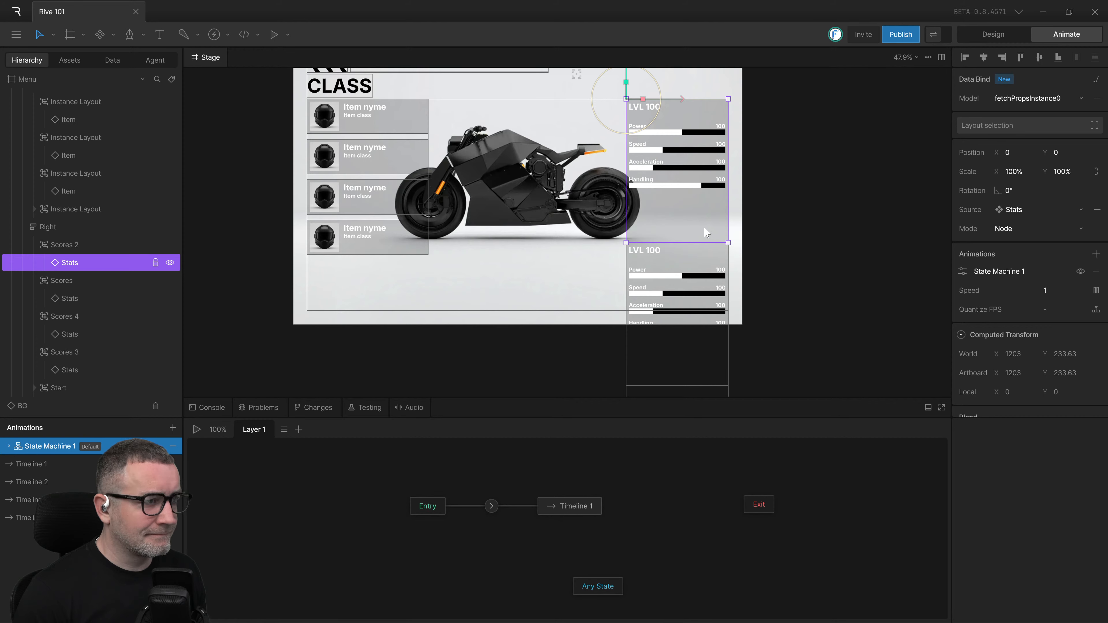
{"action": "scroll", "coordinate": [816, 224], "scroll_direction": "up", "scroll_amount": 2}
{"action": "left_click", "coordinate": [1043, 103]}
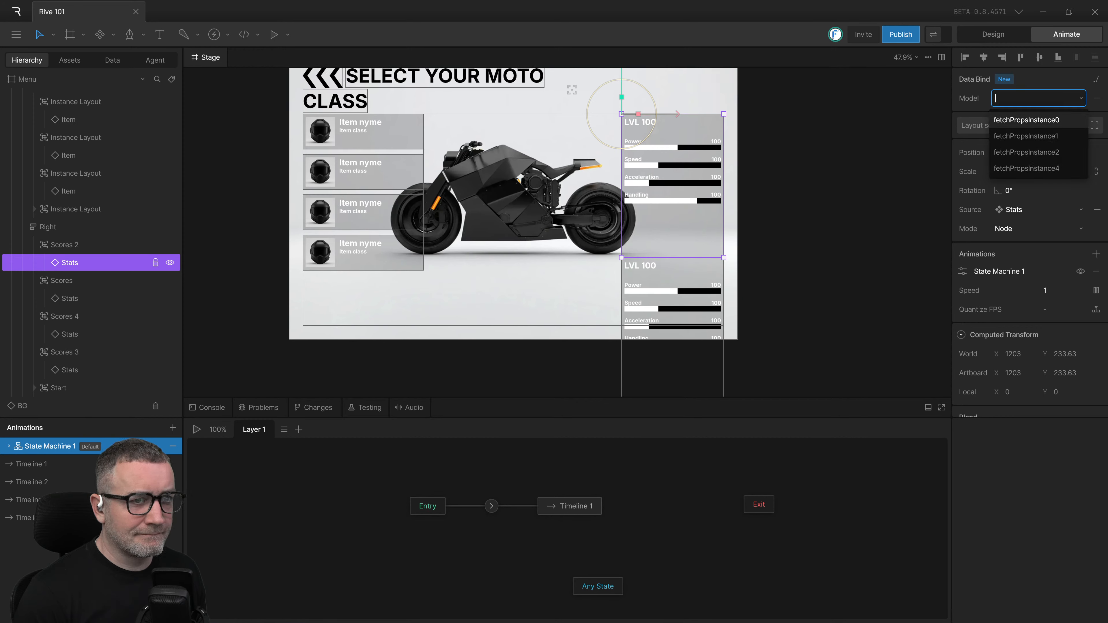
{"action": "left_click", "coordinate": [1045, 127]}
{"action": "left_click", "coordinate": [905, 135]}
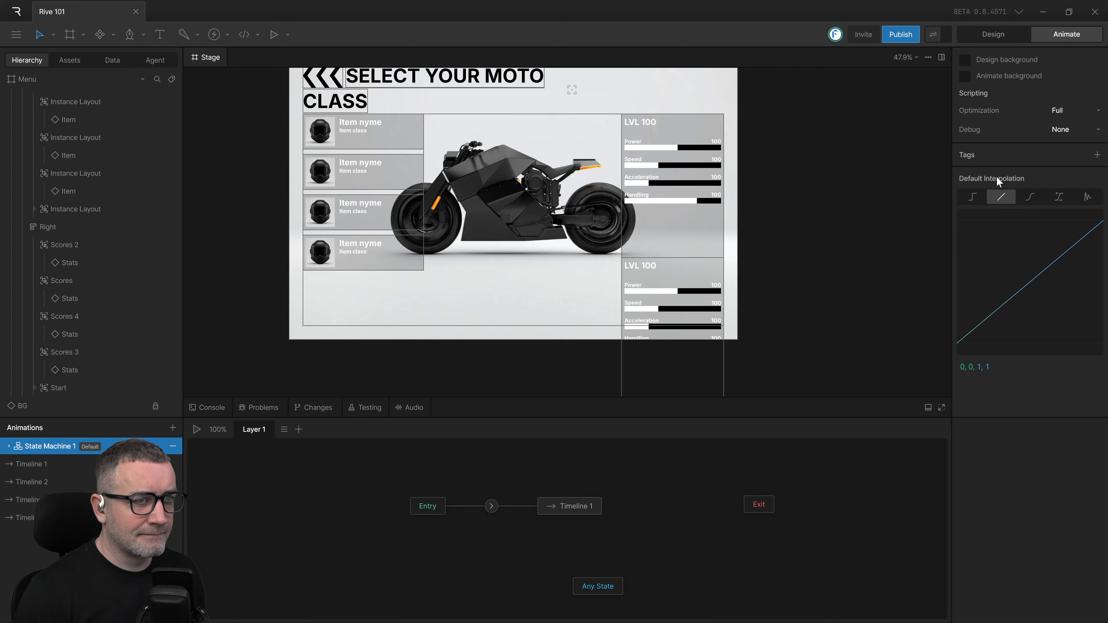
Step: Switch to the YouTube tutorial, watch the second Stats component's model binding, and return to Rive
{"action": "key", "text": "ctrl+super+Left"}
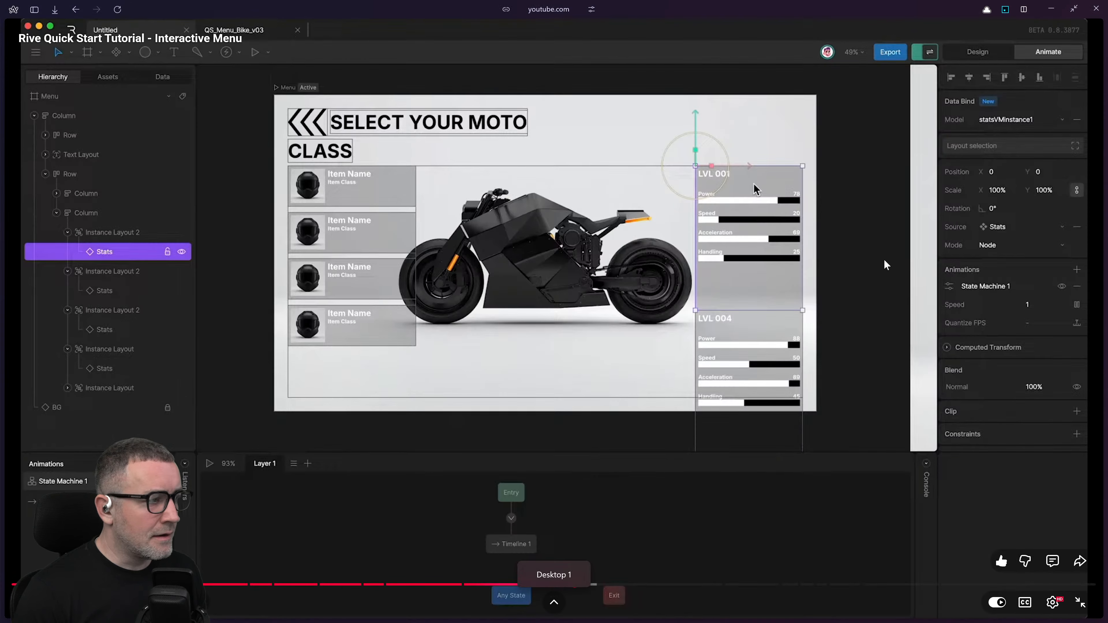
{"action": "left_click", "coordinate": [511, 281]}
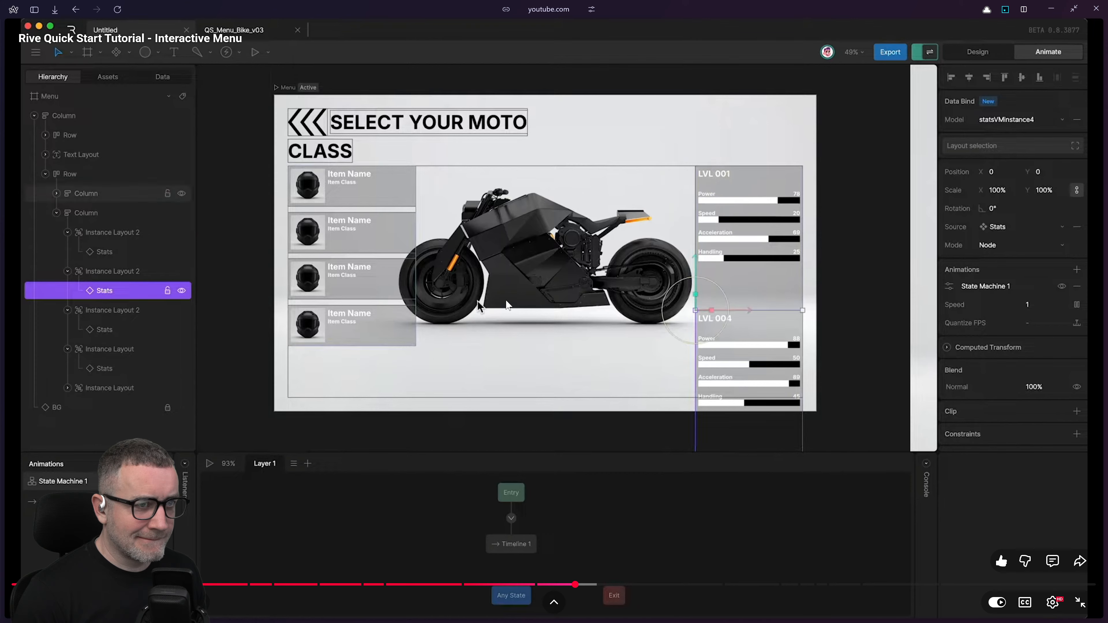
{"action": "left_click", "coordinate": [585, 283]}
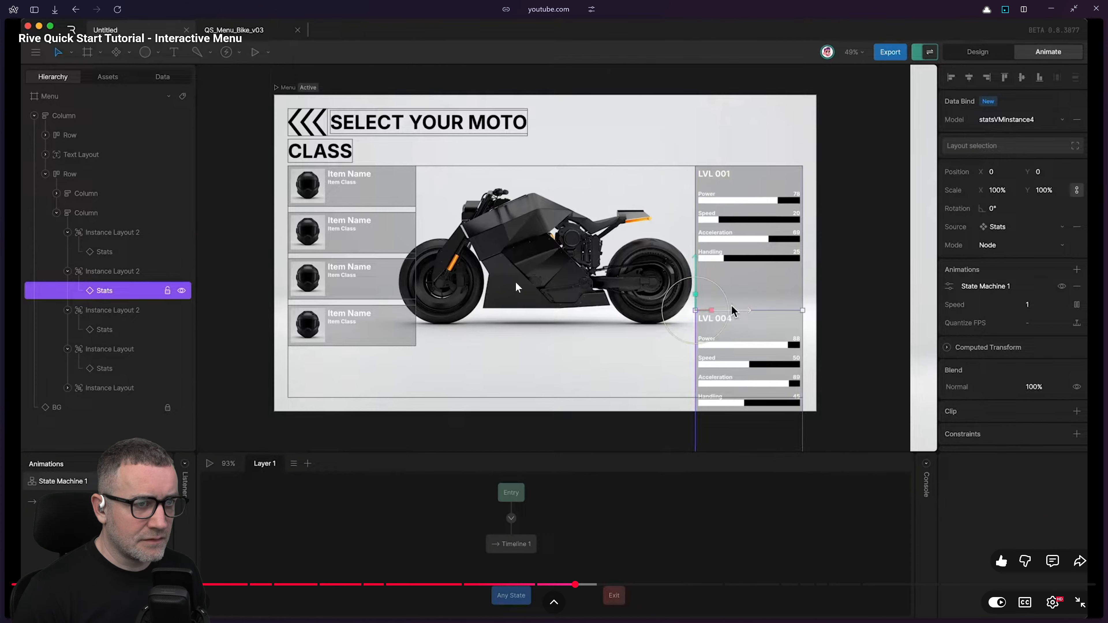
{"action": "key", "text": "ctrl+super+Right"}
Step: Bind the first Item component in the Items column to the fetchPropsInstance0 view model instance
{"action": "left_click", "coordinate": [644, 203]}
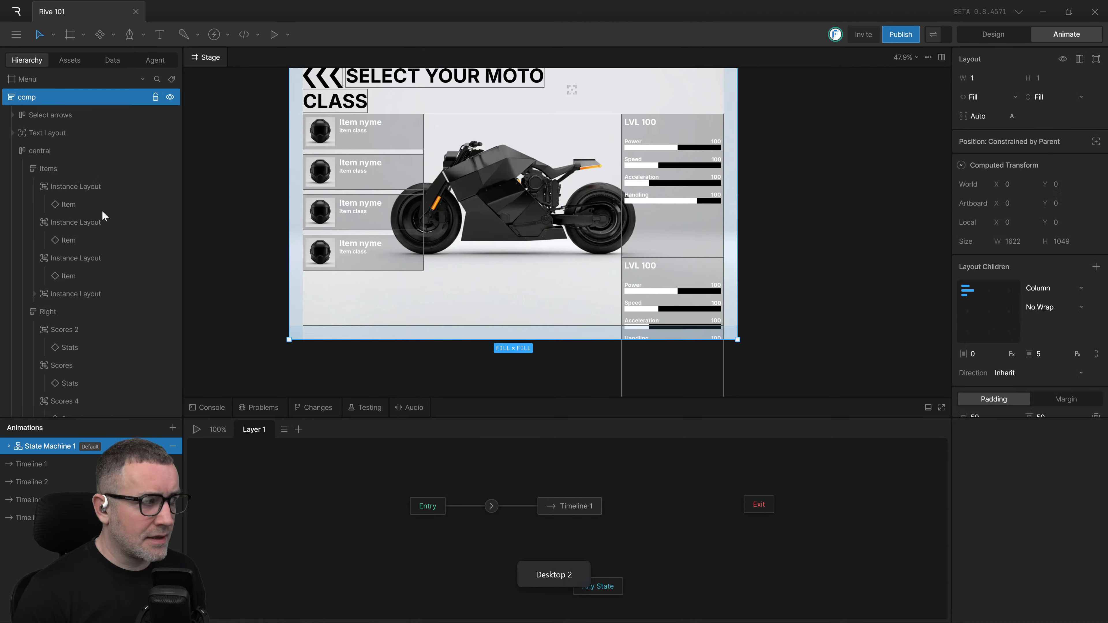
{"action": "left_click", "coordinate": [83, 202]}
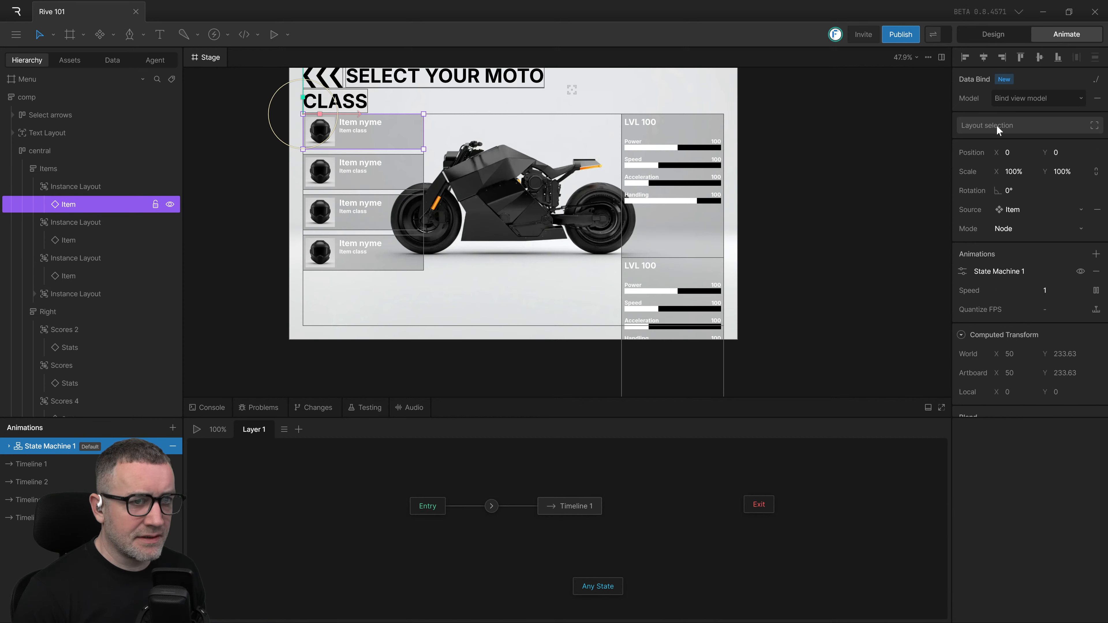
{"action": "left_click", "coordinate": [1035, 101]}
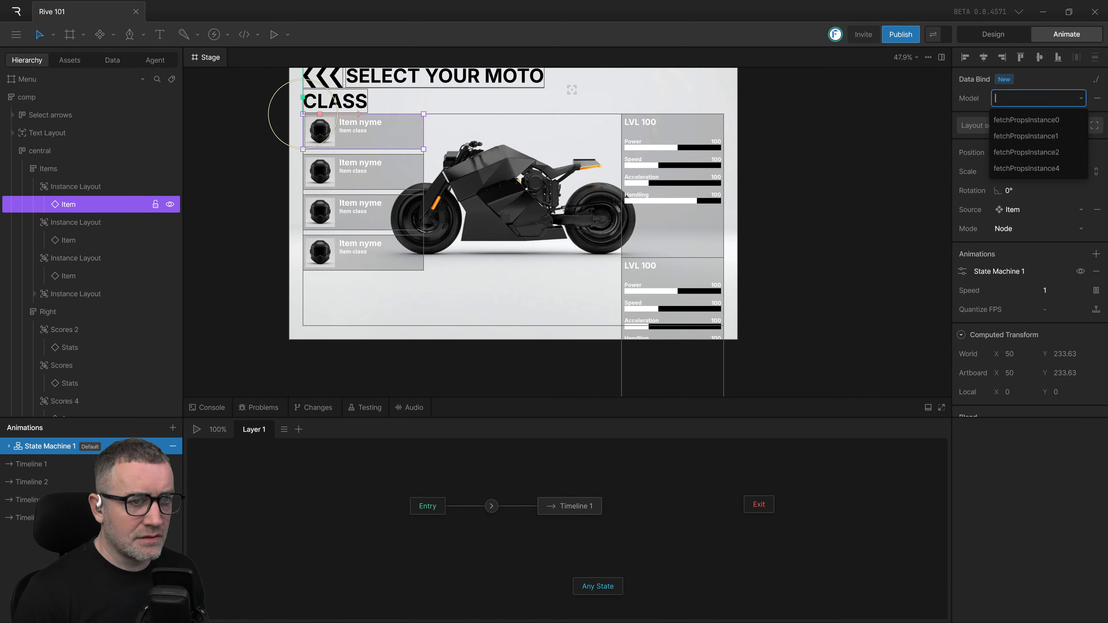
{"action": "left_click", "coordinate": [1034, 117]}
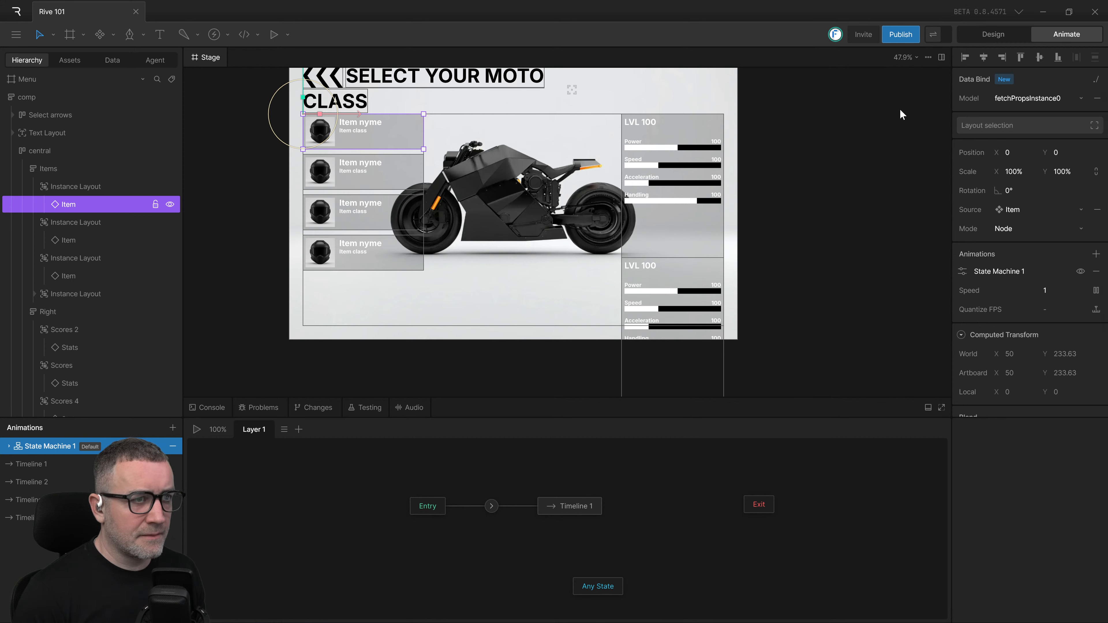
{"action": "left_click_drag", "start_coordinate": [899, 108], "coordinate": [871, 194]}
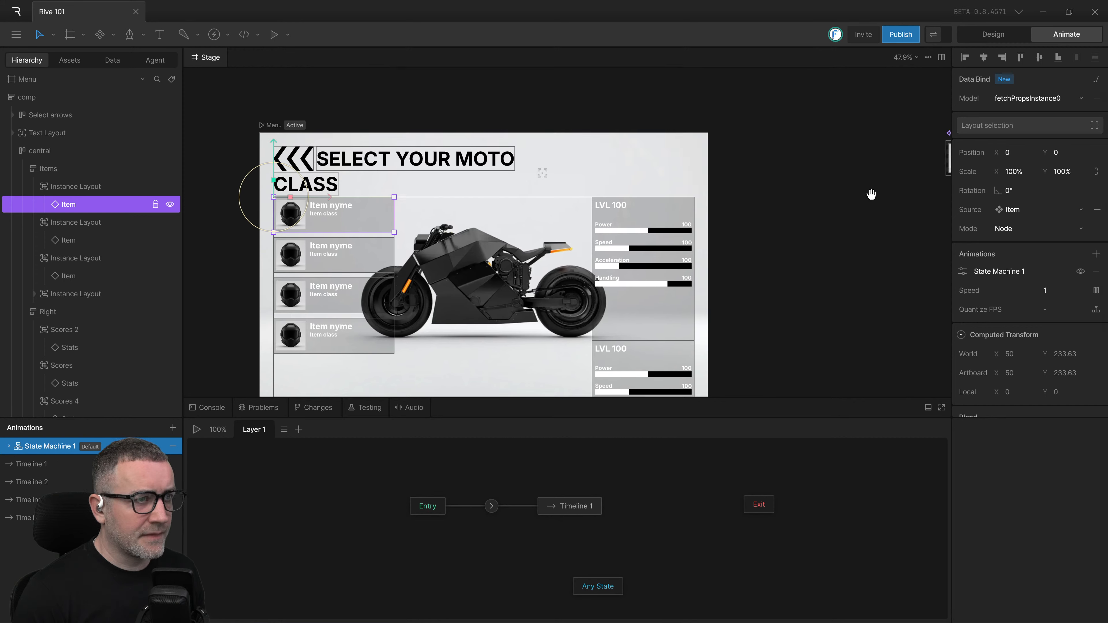
Step: Turn on the data-binding preview so the Menu artboard uses the bound instance values
{"action": "left_click", "coordinate": [938, 34]}
{"action": "scroll", "coordinate": [849, 245], "scroll_direction": "down", "scroll_amount": 1}
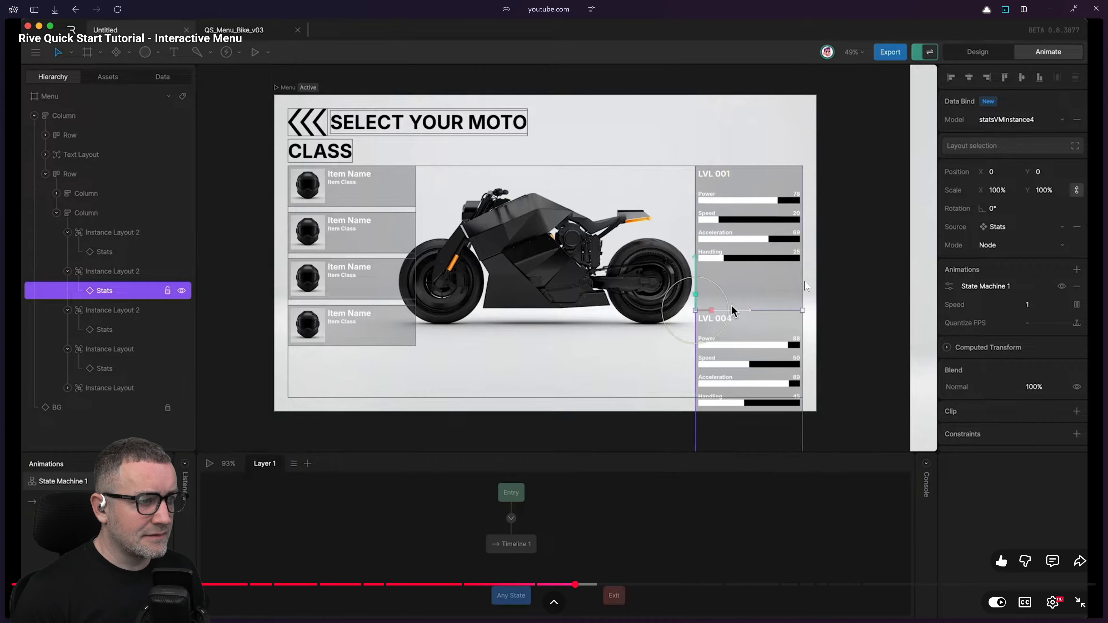
Step: Switch back to Rive and bind the Stats component in the Scores 2 layout to fetchPropsInstance0
{"action": "key", "text": "ctrl+super+Right"}
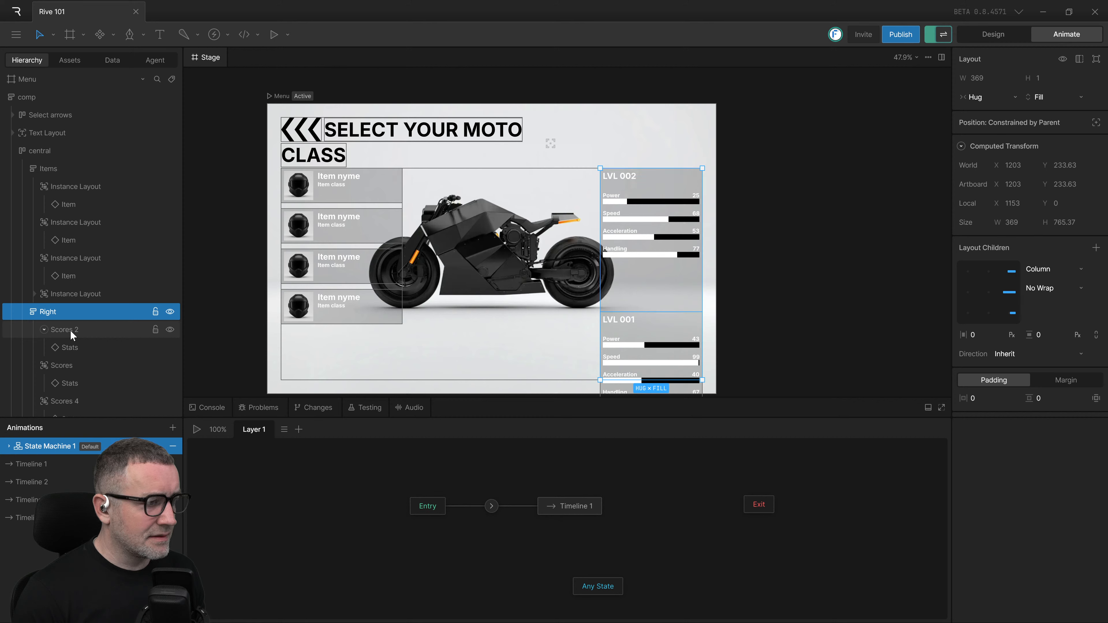
{"action": "left_click", "coordinate": [64, 345]}
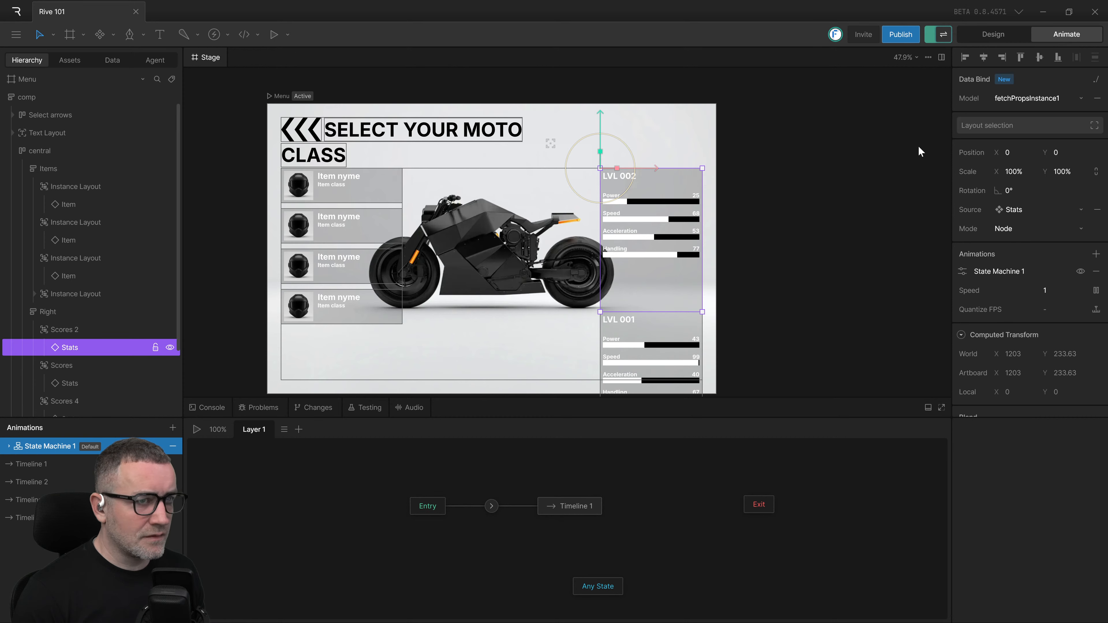
{"action": "left_click", "coordinate": [1088, 98]}
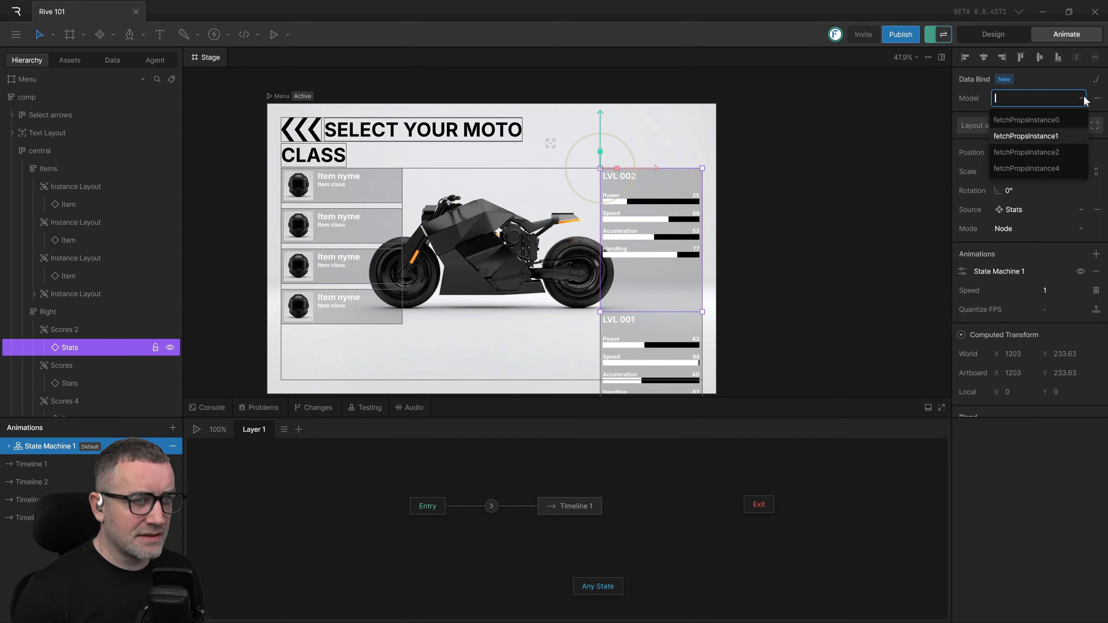
{"action": "left_click", "coordinate": [1047, 117]}
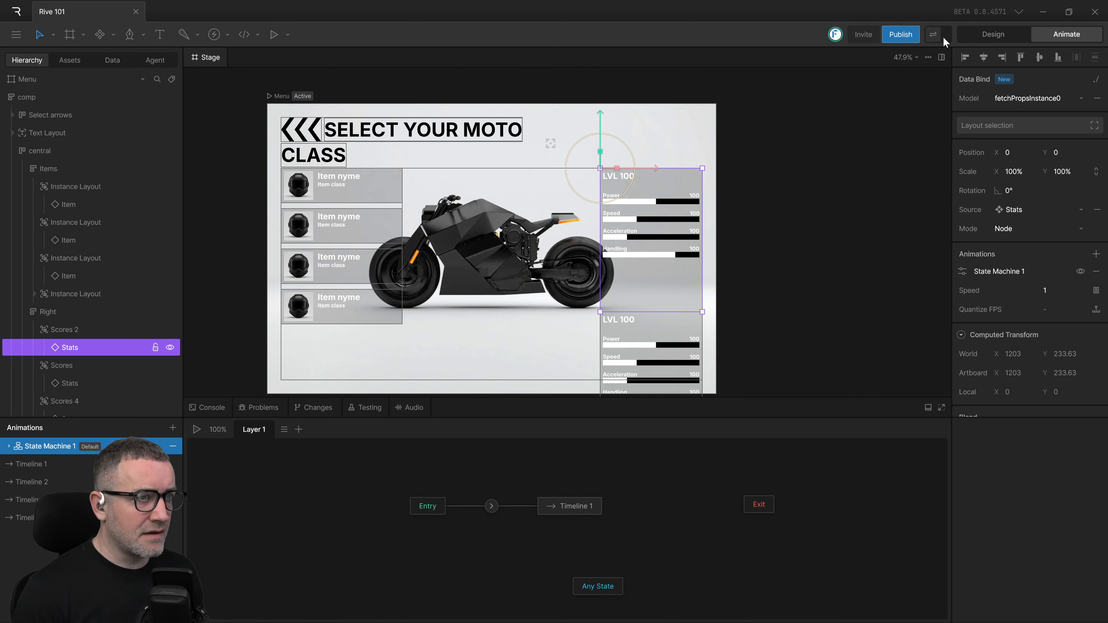
{"action": "left_click_drag", "start_coordinate": [860, 190], "coordinate": [884, 161]}
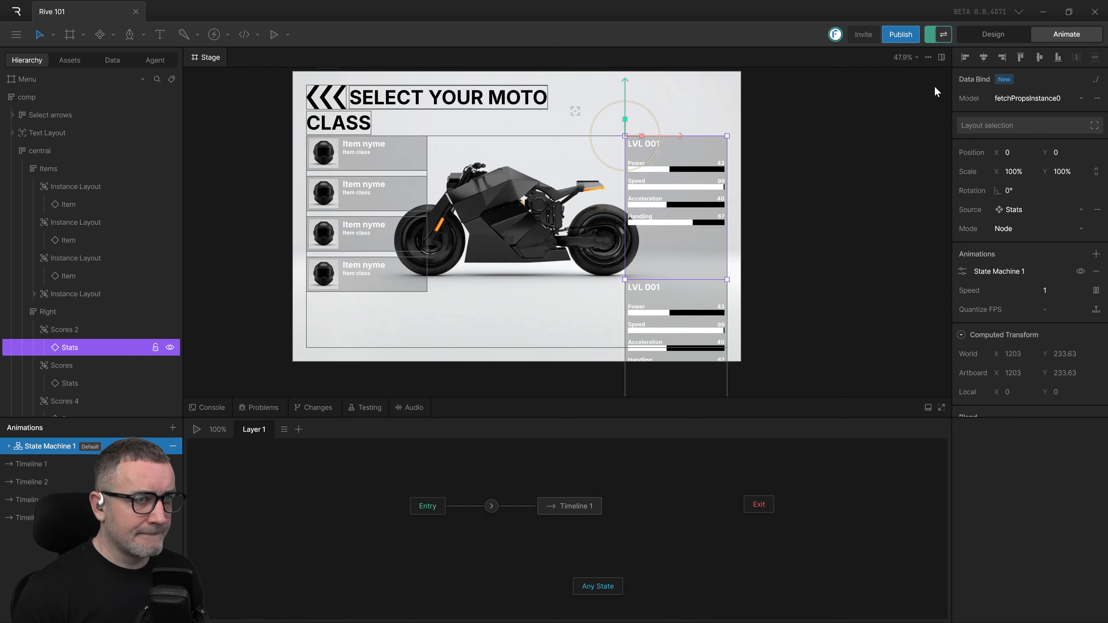
Step: Bind the Stats component in the Scores layout to the fetchPropsInstance1 view model instance, then deselect it
{"action": "left_click", "coordinate": [678, 318]}
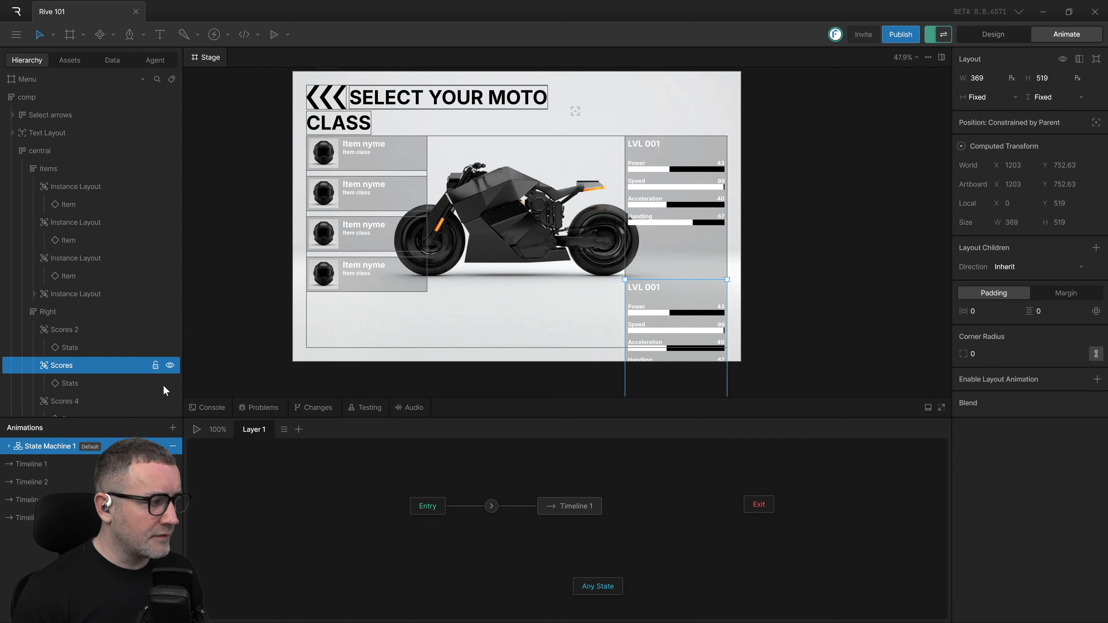
{"action": "left_click", "coordinate": [81, 384]}
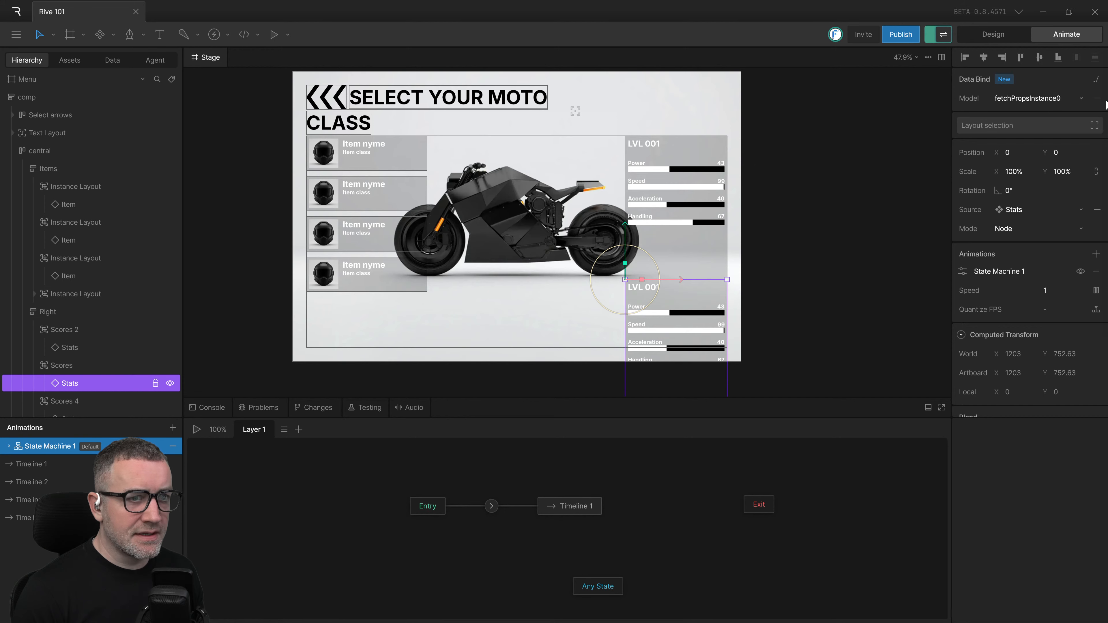
{"action": "left_click", "coordinate": [1078, 99]}
{"action": "left_click", "coordinate": [1016, 134]}
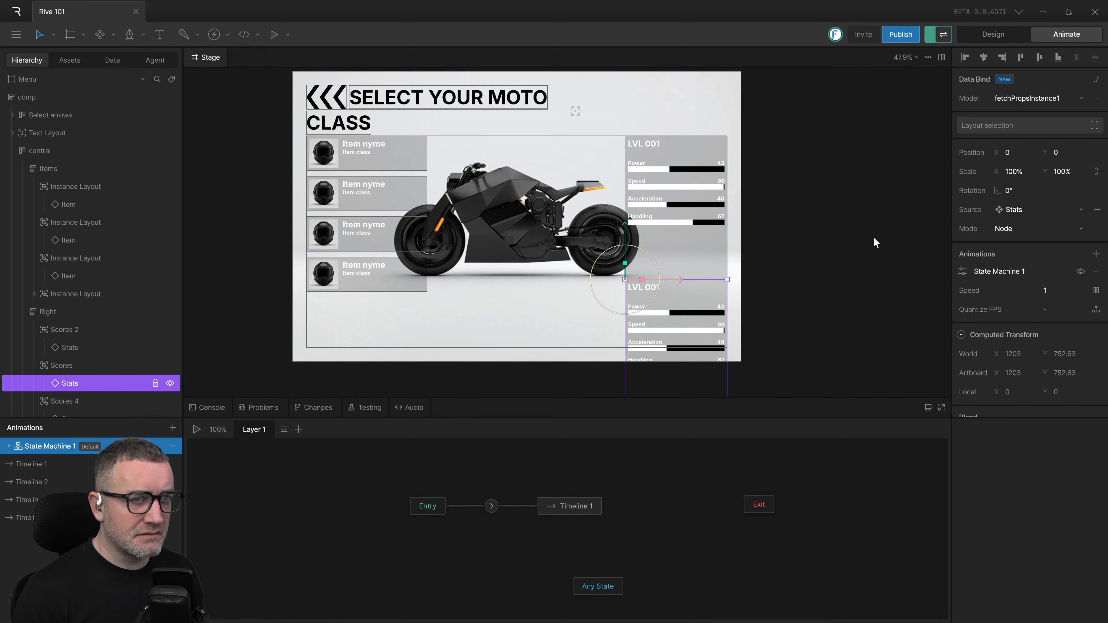
{"action": "left_click_drag", "start_coordinate": [873, 236], "coordinate": [866, 167]}
{"action": "left_click", "coordinate": [874, 176]}
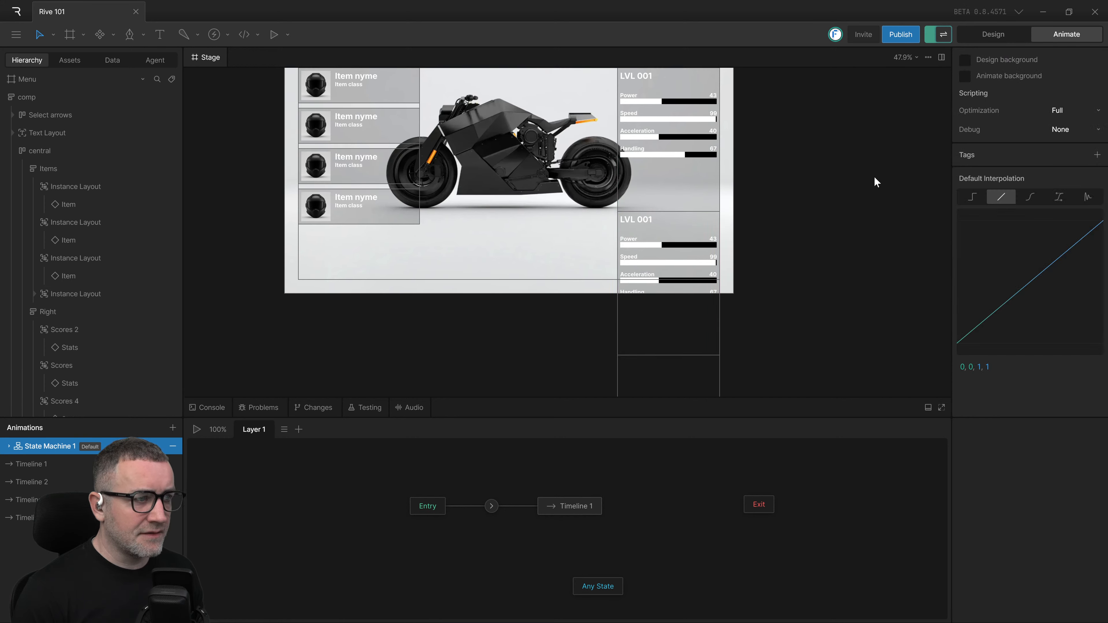
{"action": "left_click_drag", "start_coordinate": [910, 167], "coordinate": [910, 178]}
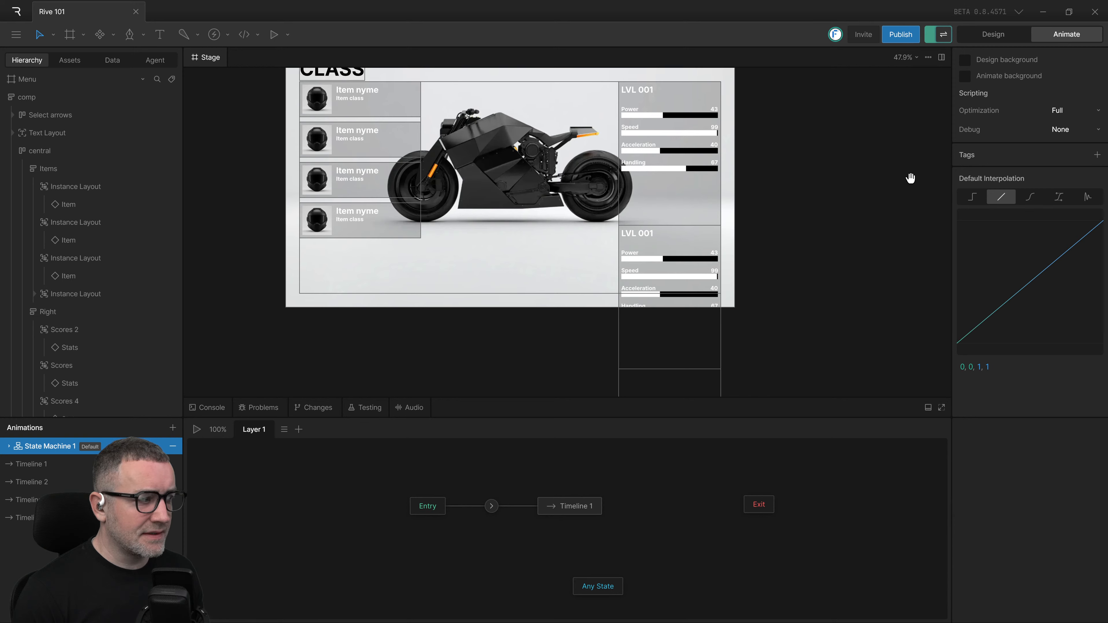
Step: Switch to Design mode and turn the bound-values preview off and on again to refresh the Menu artboard
{"action": "key", "text": "Tab"}
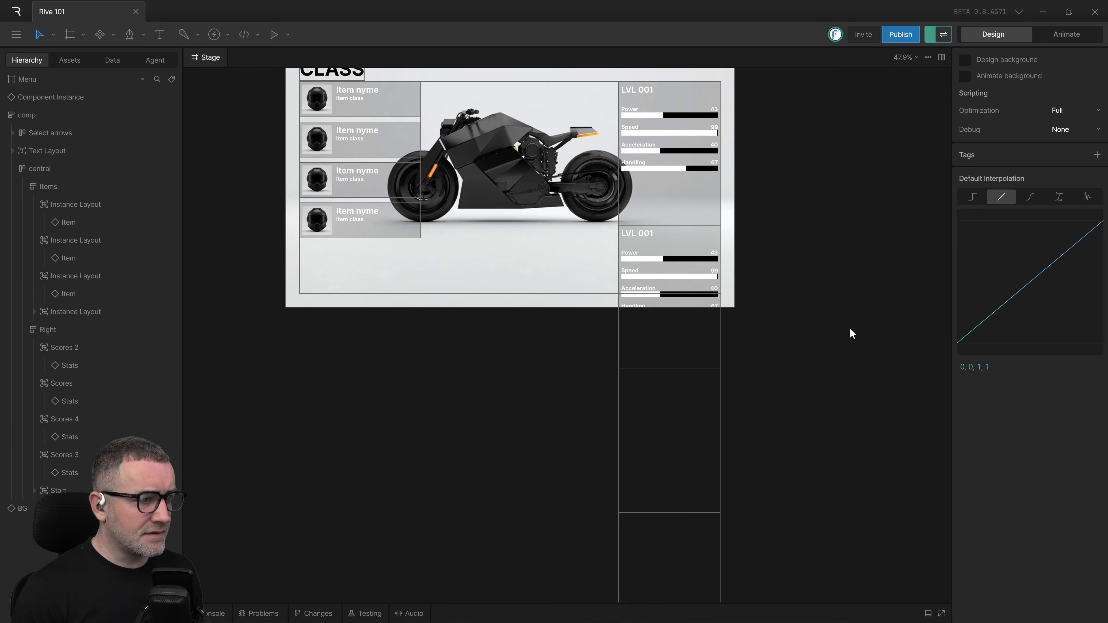
{"action": "left_click", "coordinate": [937, 36]}
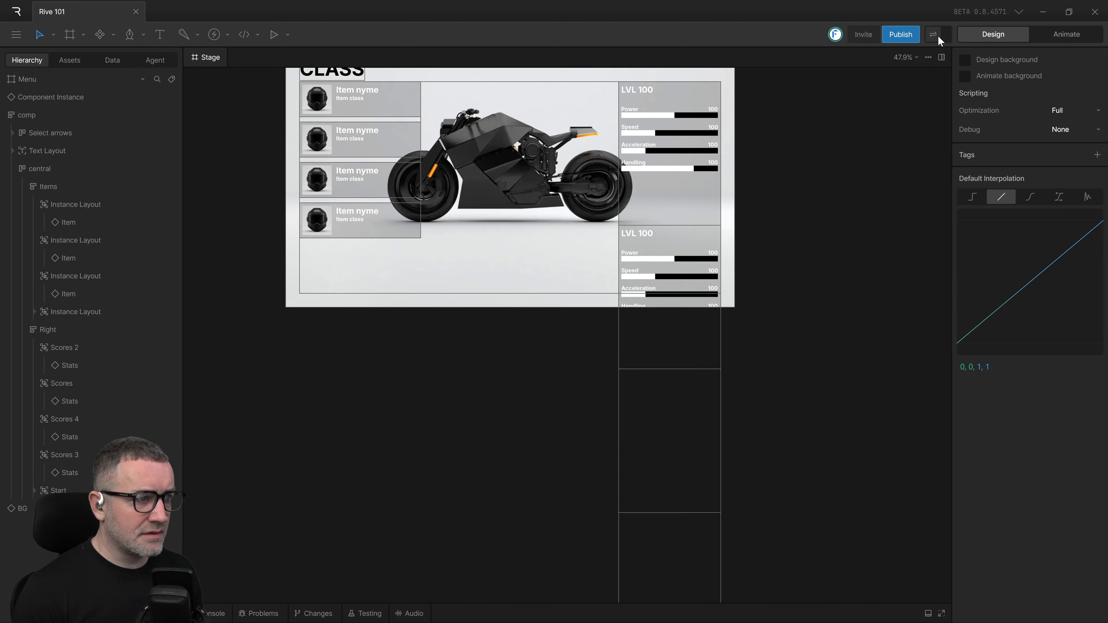
{"action": "left_click", "coordinate": [938, 36]}
{"action": "left_click_drag", "start_coordinate": [862, 236], "coordinate": [850, 271]}
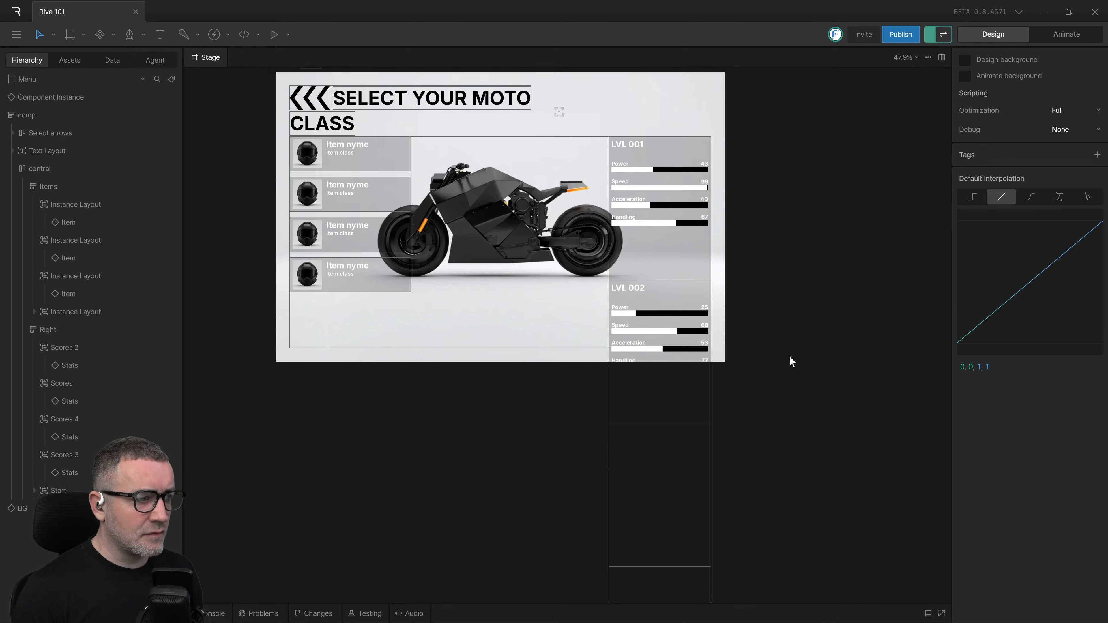
{"action": "left_click_drag", "start_coordinate": [820, 344], "coordinate": [844, 300]}
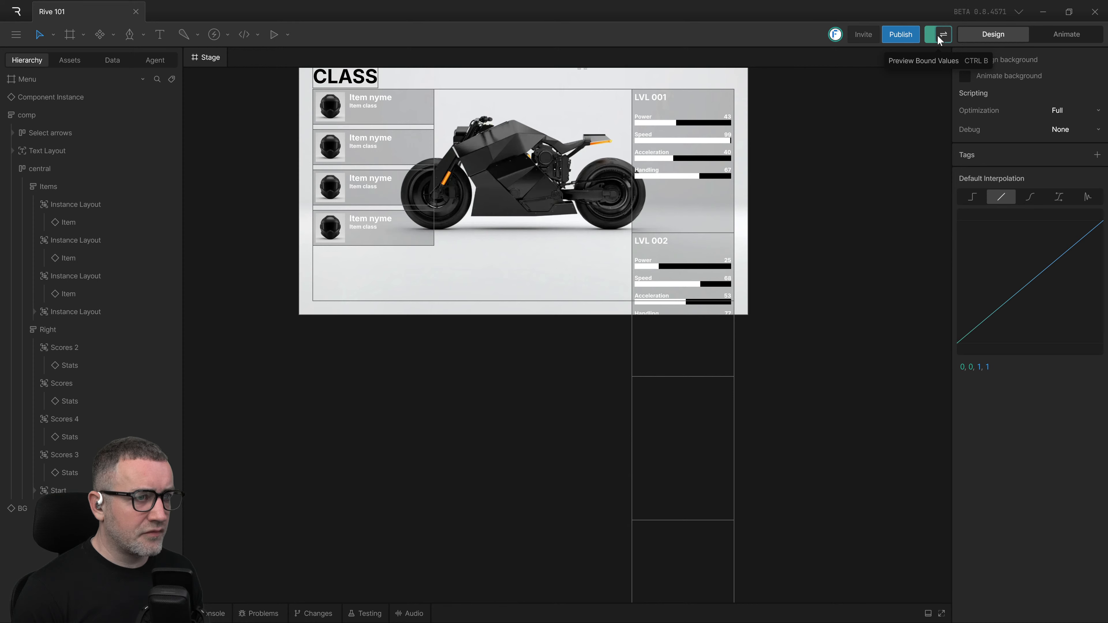
{"action": "left_click_drag", "start_coordinate": [881, 181], "coordinate": [886, 185]}
Step: Bind the Stats component in Scores 4 to fetchPropsInstance2 and the one in Scores 3 to fetchPropsInstance4, then deselect
{"action": "left_click", "coordinate": [80, 439]}
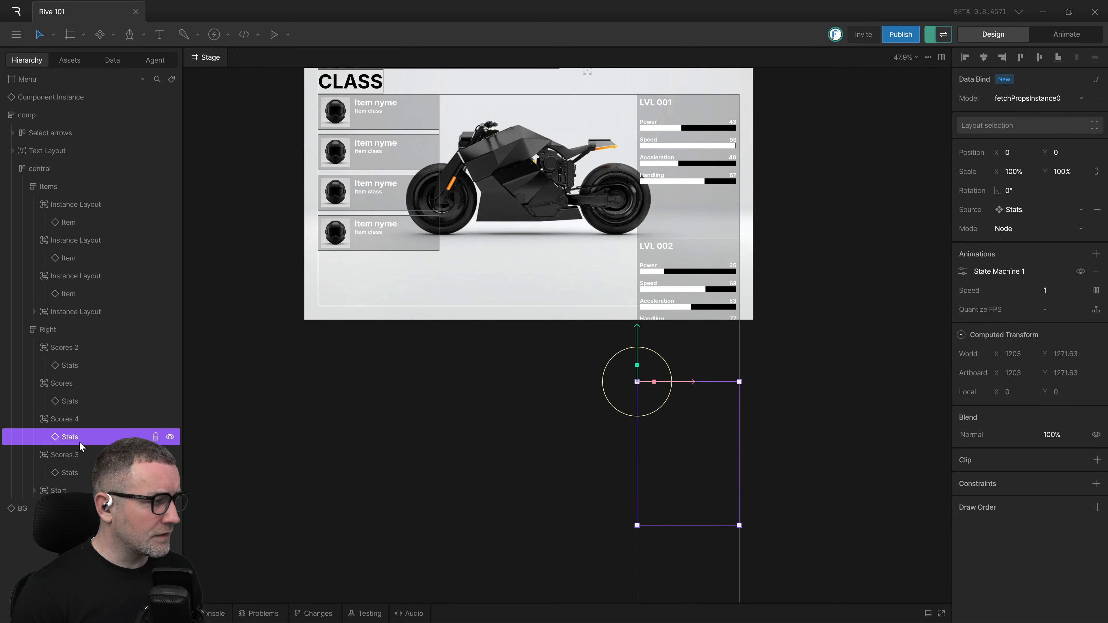
{"action": "left_click", "coordinate": [1080, 99]}
{"action": "left_click", "coordinate": [1043, 154]}
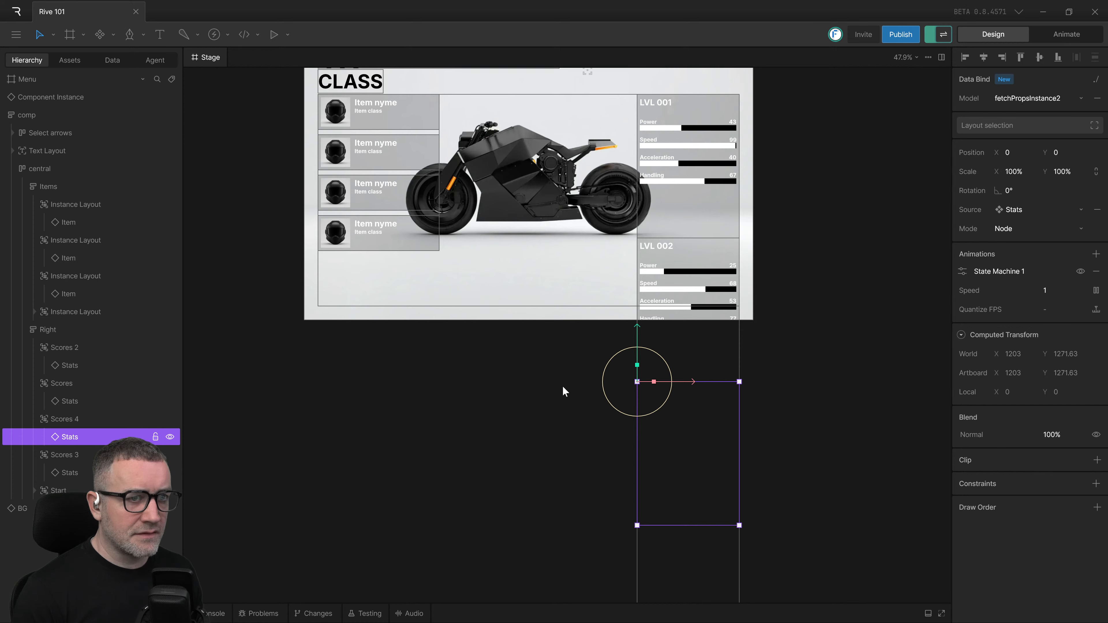
{"action": "left_click", "coordinate": [74, 472]}
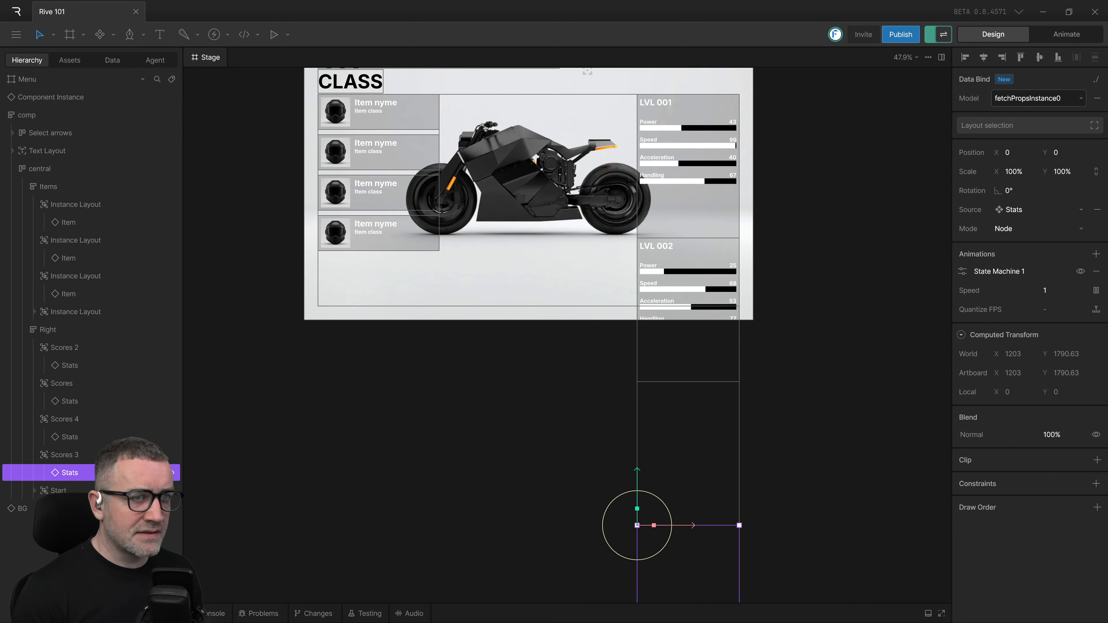
{"action": "left_click", "coordinate": [1036, 100]}
{"action": "left_click", "coordinate": [1038, 171]}
{"action": "left_click", "coordinate": [834, 231]}
Step: Switch to the YouTube tutorial and watch how the remaining Stats components are bound to their own view model instances
{"action": "key", "text": "ctrl+super+Left"}
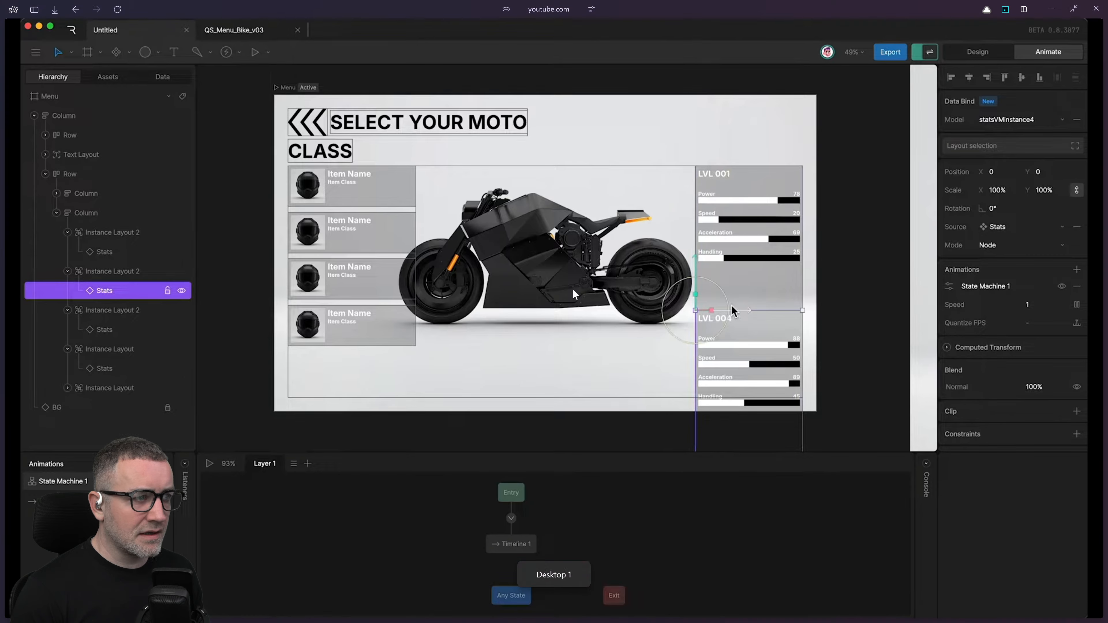
{"action": "left_click", "coordinate": [672, 305]}
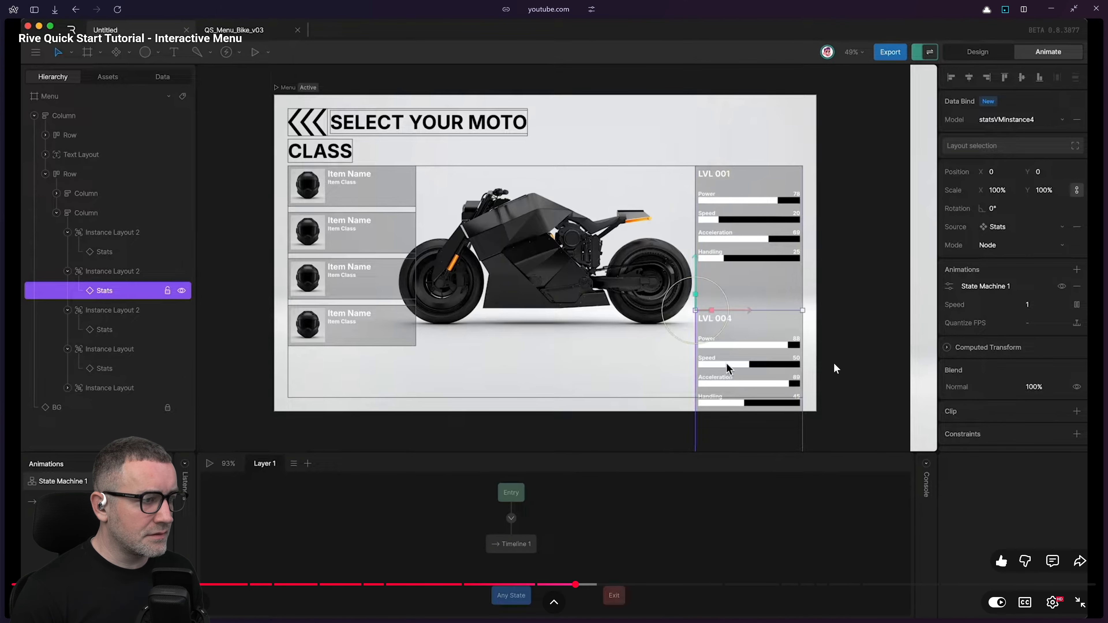
{"action": "left_click", "coordinate": [1003, 156]}
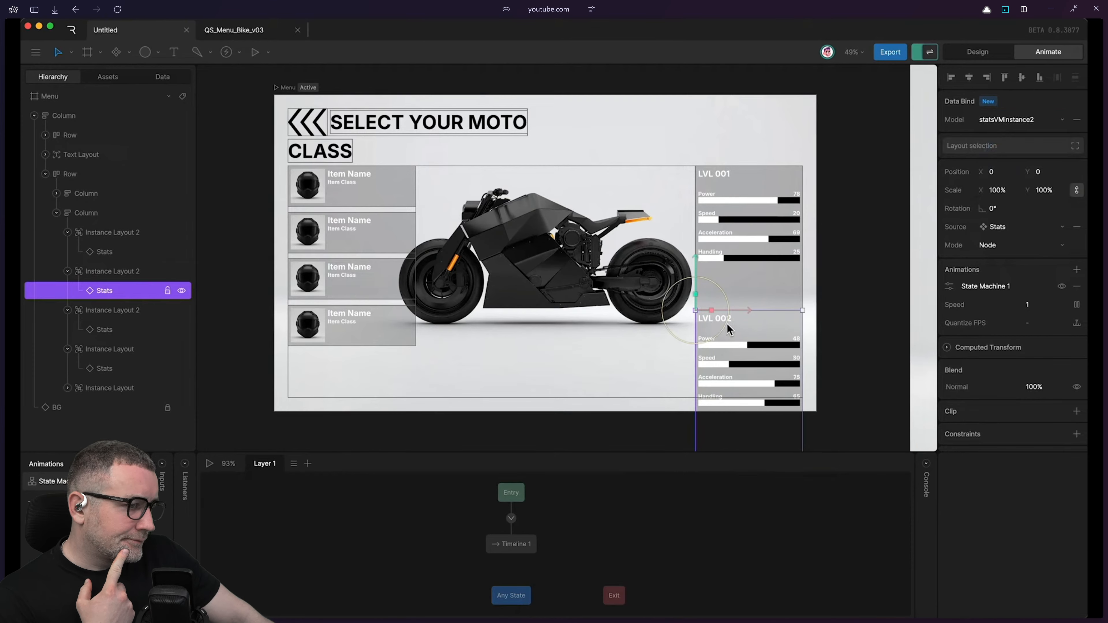
{"action": "left_click", "coordinate": [104, 329]}
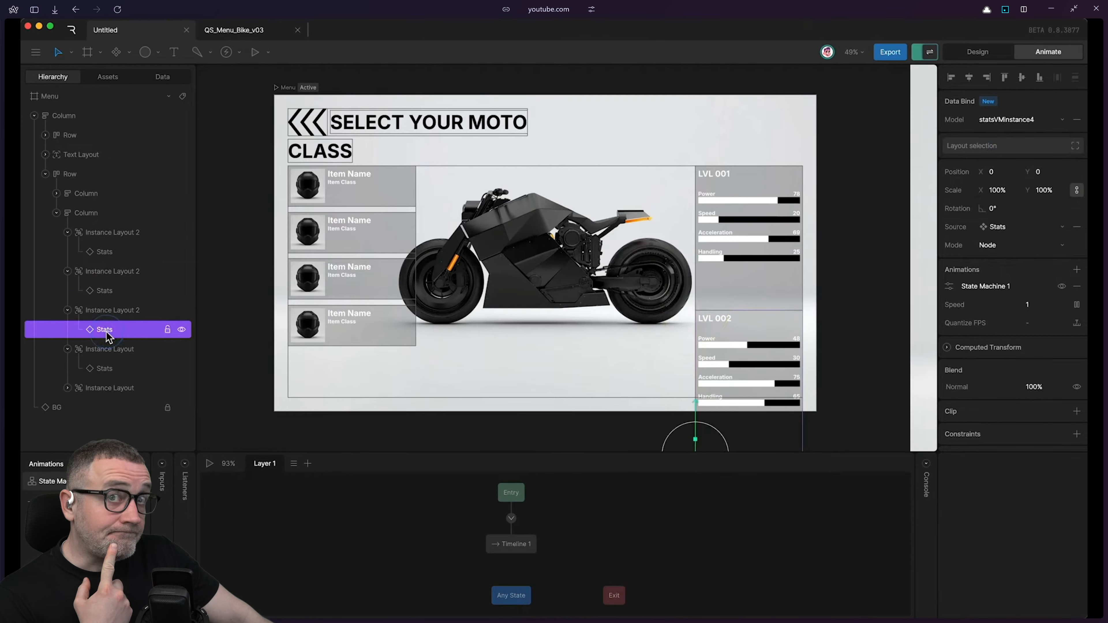
{"action": "left_click", "coordinate": [986, 123]}
{"action": "left_click", "coordinate": [1003, 174]}
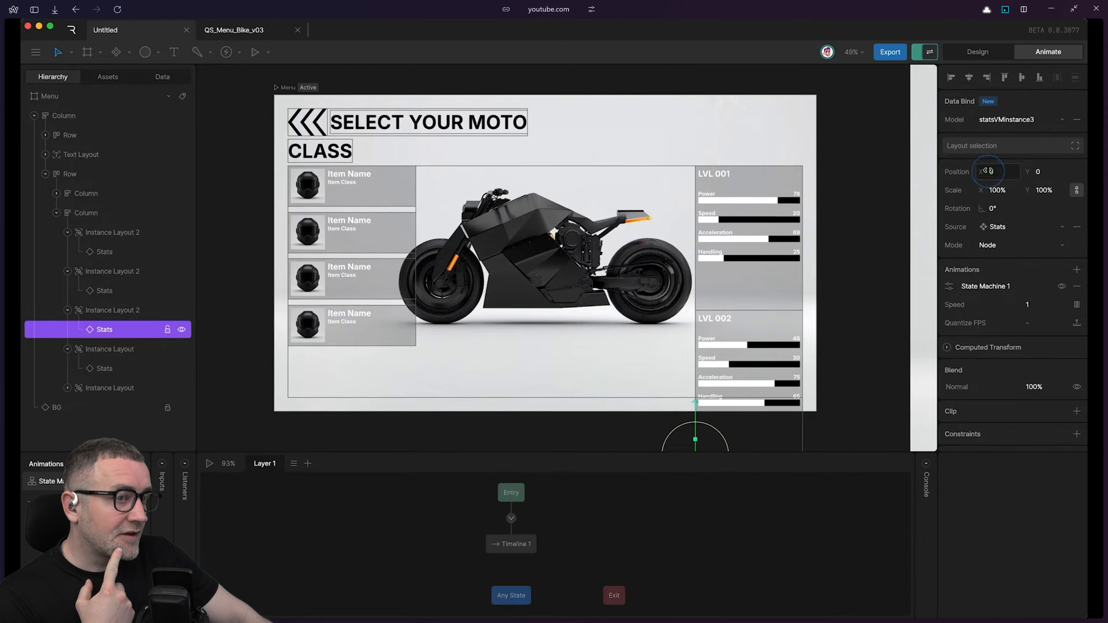
{"action": "left_click", "coordinate": [112, 370]}
{"action": "left_click", "coordinate": [999, 123]}
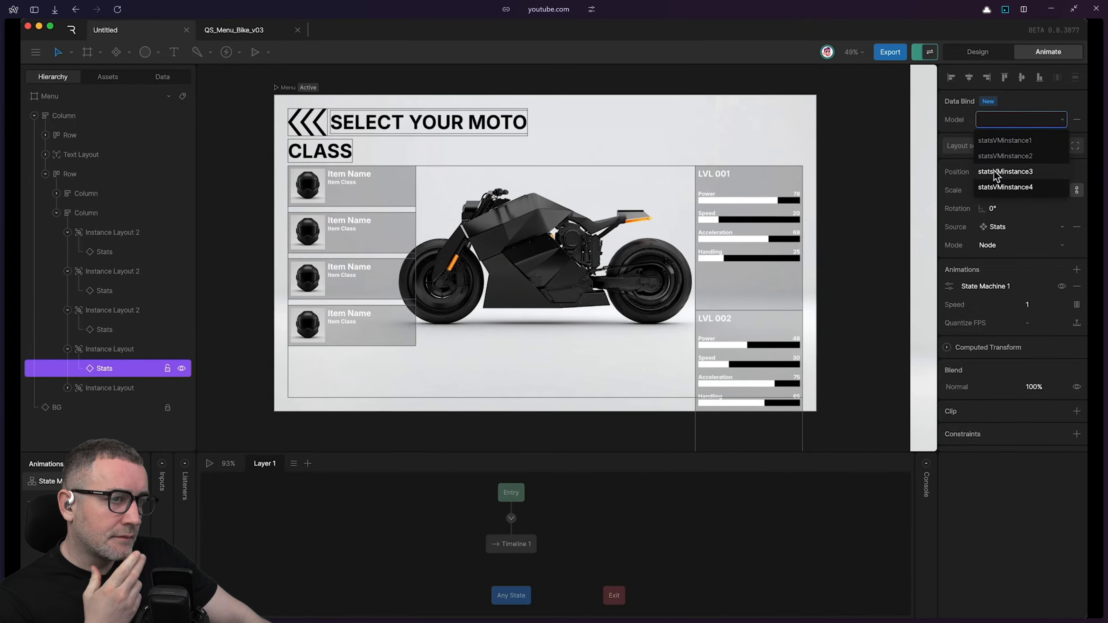
{"action": "left_click", "coordinate": [994, 184]}
Step: Watch how the tutorial hides the three extra Stats instance layouts, pause the video, and return to Rive
{"action": "left_click", "coordinate": [111, 272]}
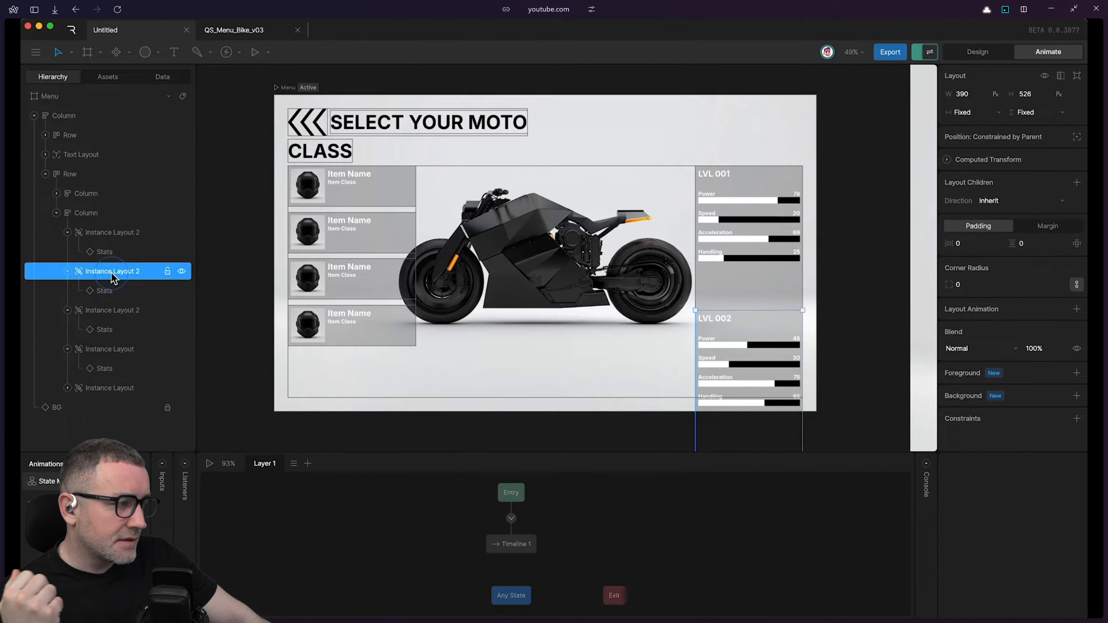
{"action": "left_click", "coordinate": [111, 310], "text": "shift"}
{"action": "left_click", "coordinate": [113, 350], "text": "shift"}
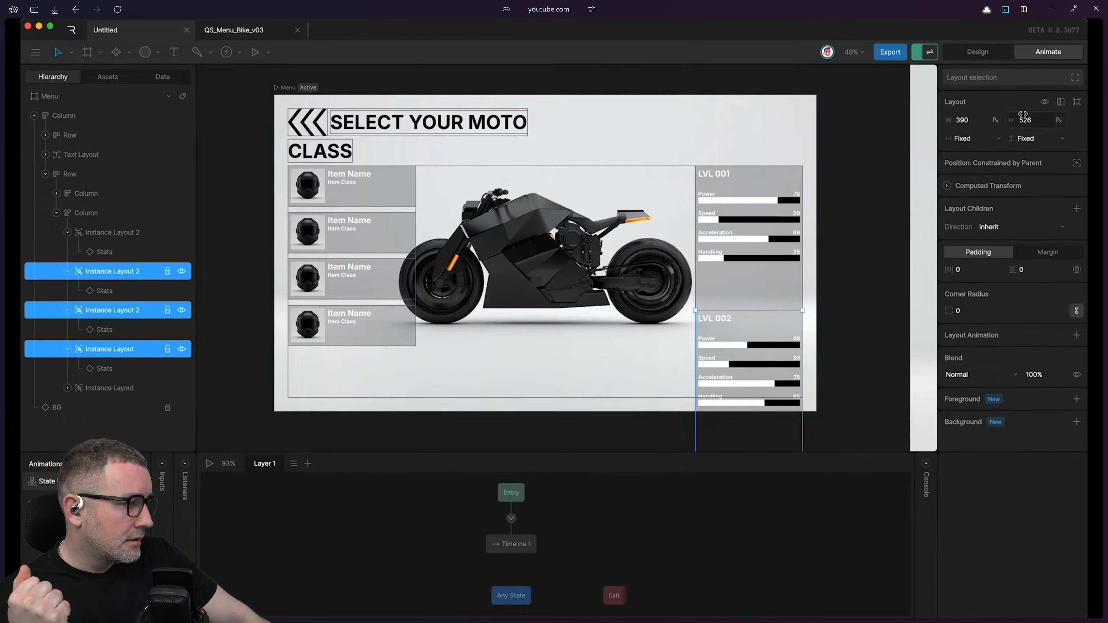
{"action": "left_click", "coordinate": [1044, 106]}
{"action": "left_click", "coordinate": [853, 166]}
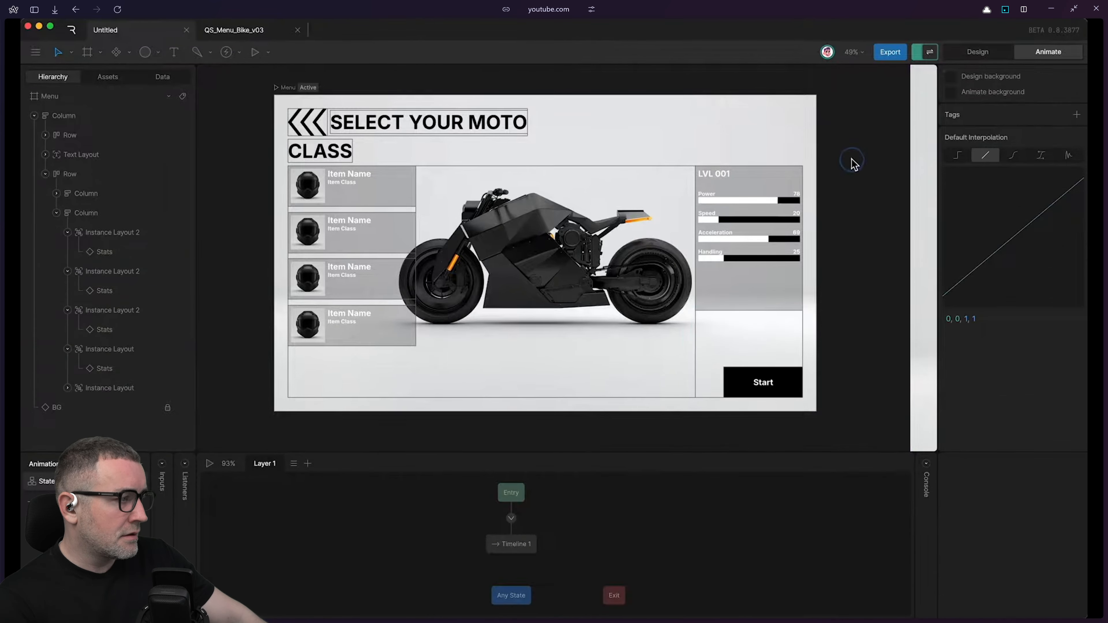
{"action": "left_click", "coordinate": [838, 358]}
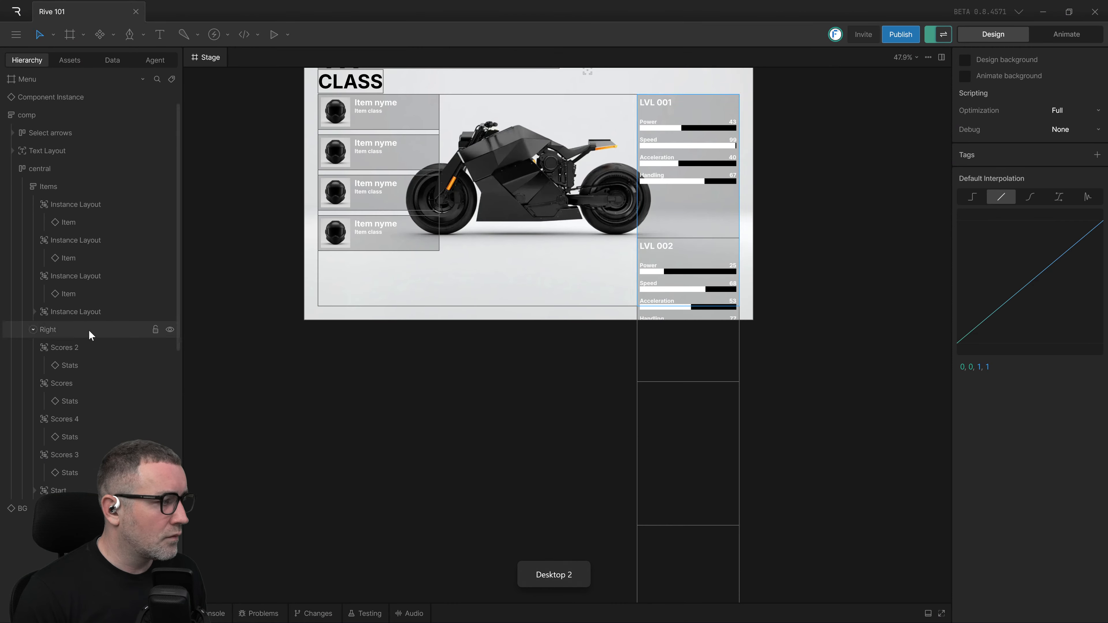
{"action": "left_click", "coordinate": [72, 293]}
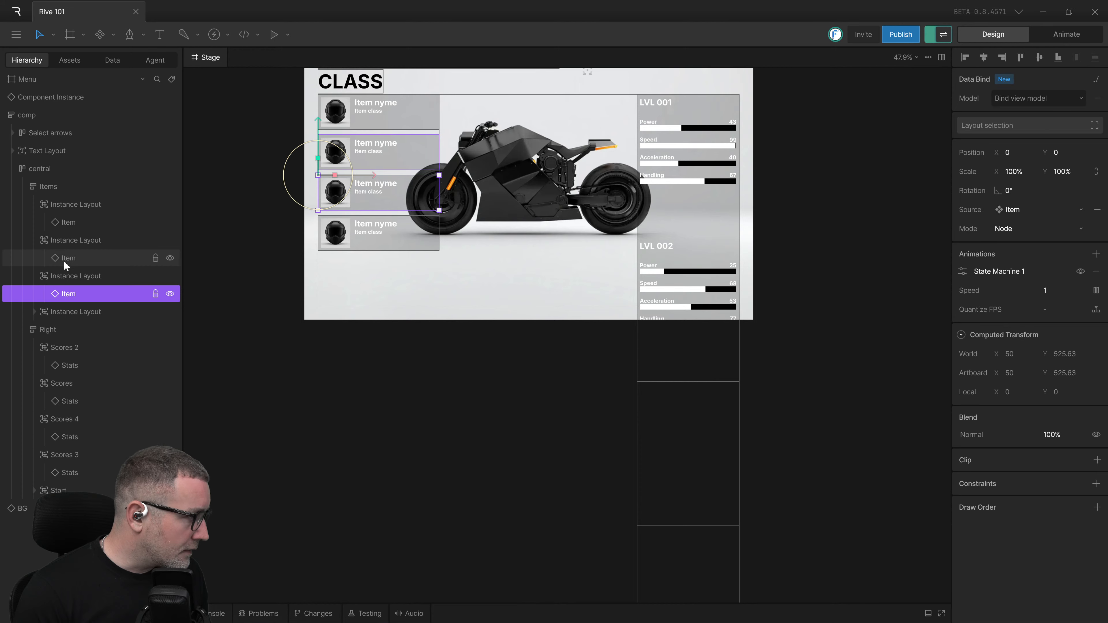
{"action": "left_click", "coordinate": [69, 258], "text": "shift"}
{"action": "left_click", "coordinate": [67, 223], "text": "shift"}
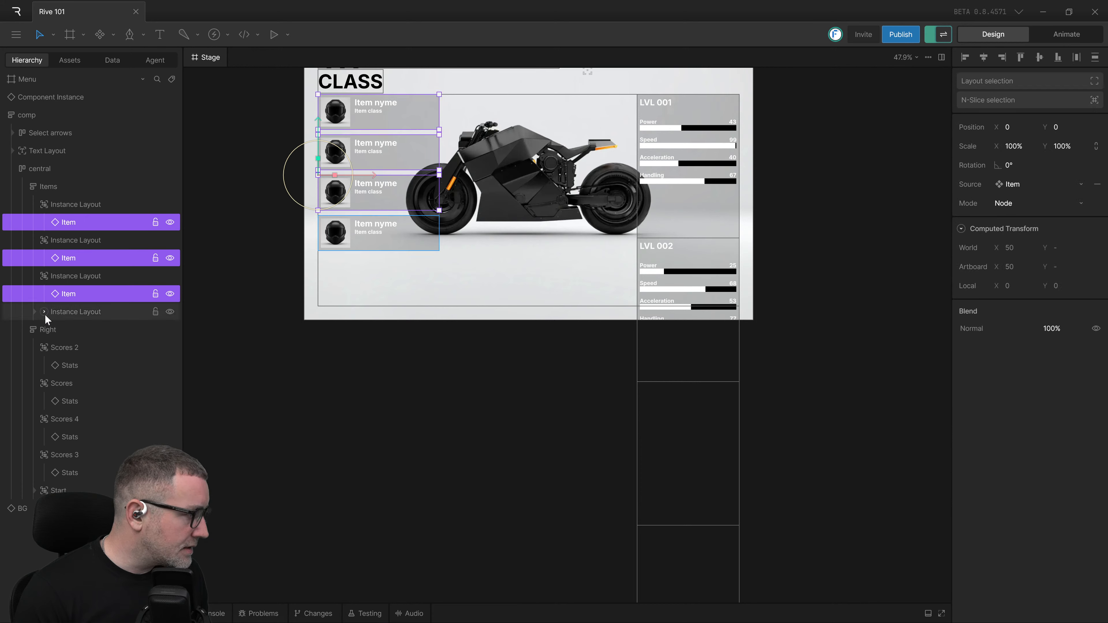
{"action": "left_click", "coordinate": [42, 311]}
{"action": "left_click", "coordinate": [63, 327]}
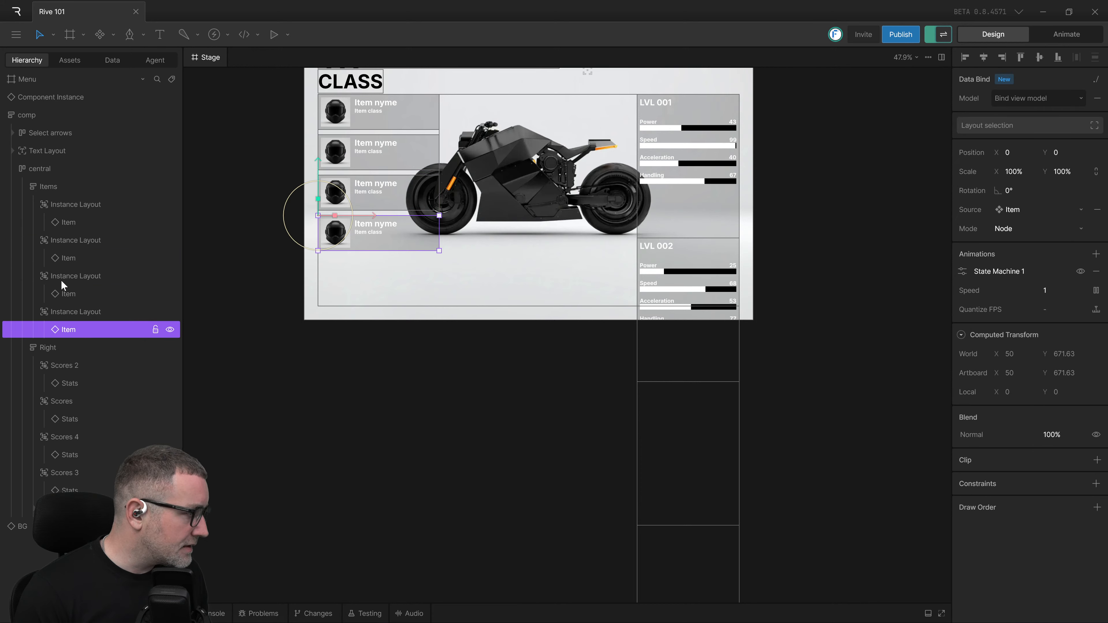
{"action": "left_click", "coordinate": [66, 293], "text": "shift"}
{"action": "left_click", "coordinate": [67, 260], "text": "shift"}
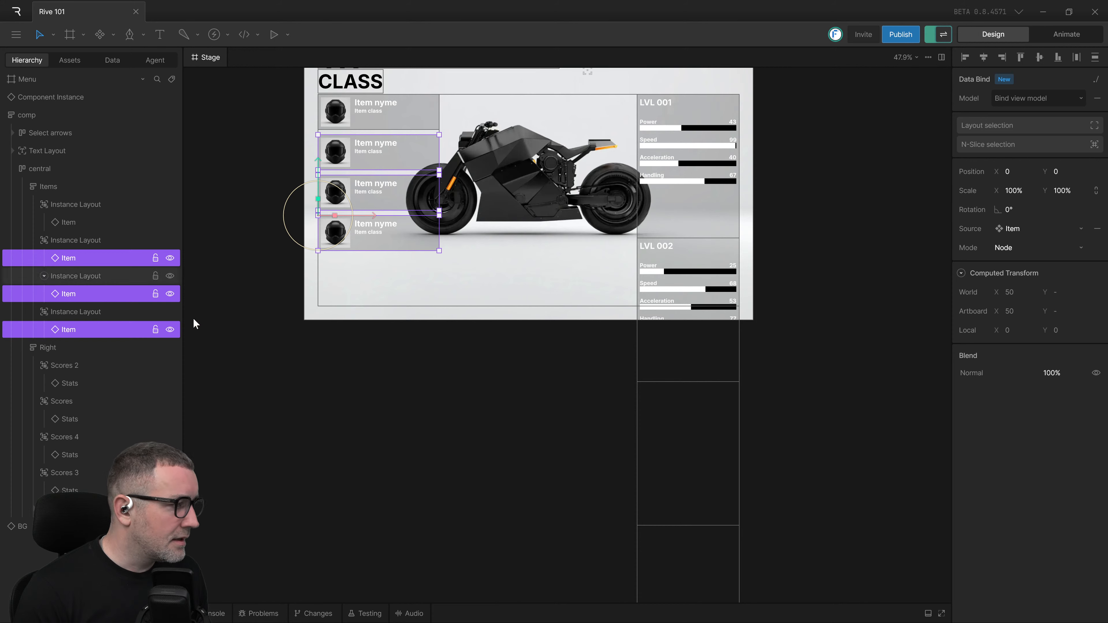
Step: Select the Stats components in Scores, Scores 4 and Scores 3, and try hiding them before showing and reselecting them
{"action": "left_click", "coordinate": [69, 483]}
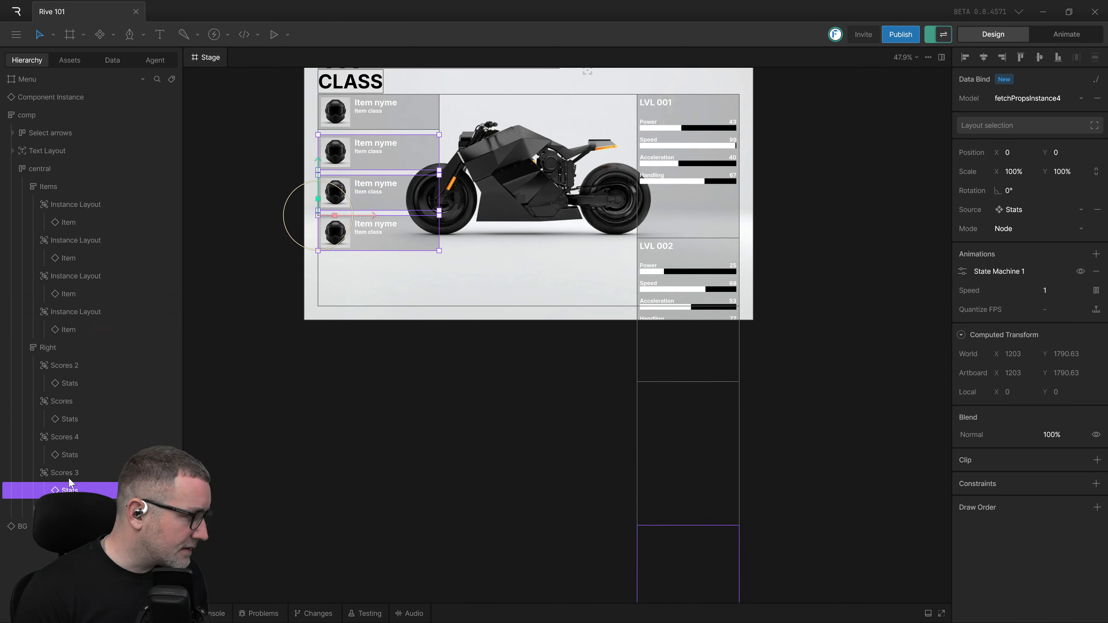
{"action": "left_click", "coordinate": [67, 455], "text": "shift"}
{"action": "left_click", "coordinate": [73, 419], "text": "shift"}
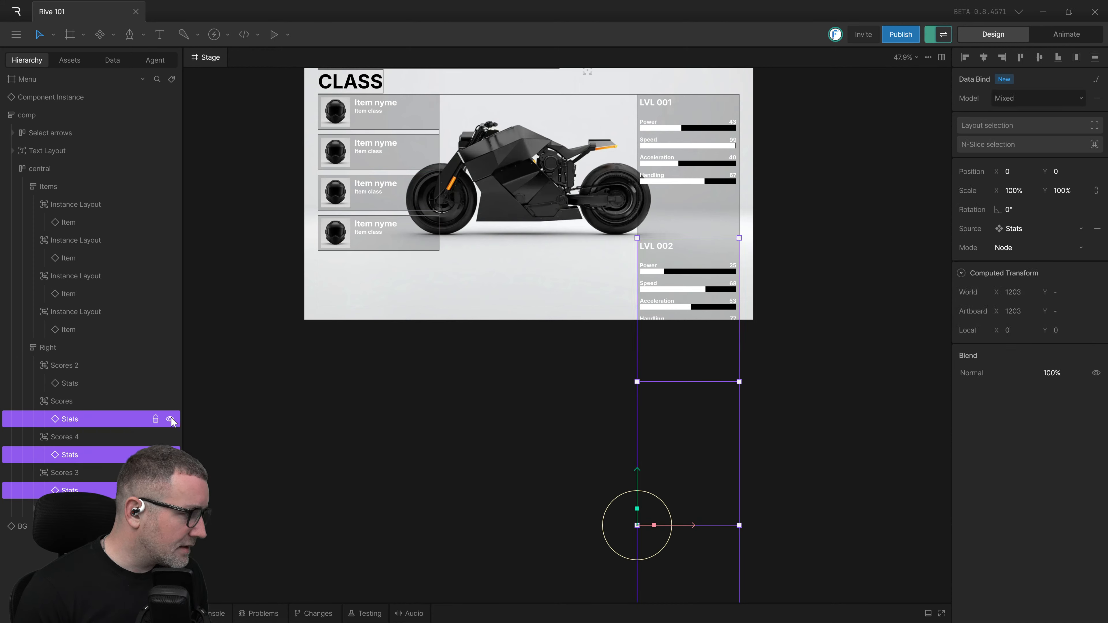
{"action": "left_click", "coordinate": [170, 419]}
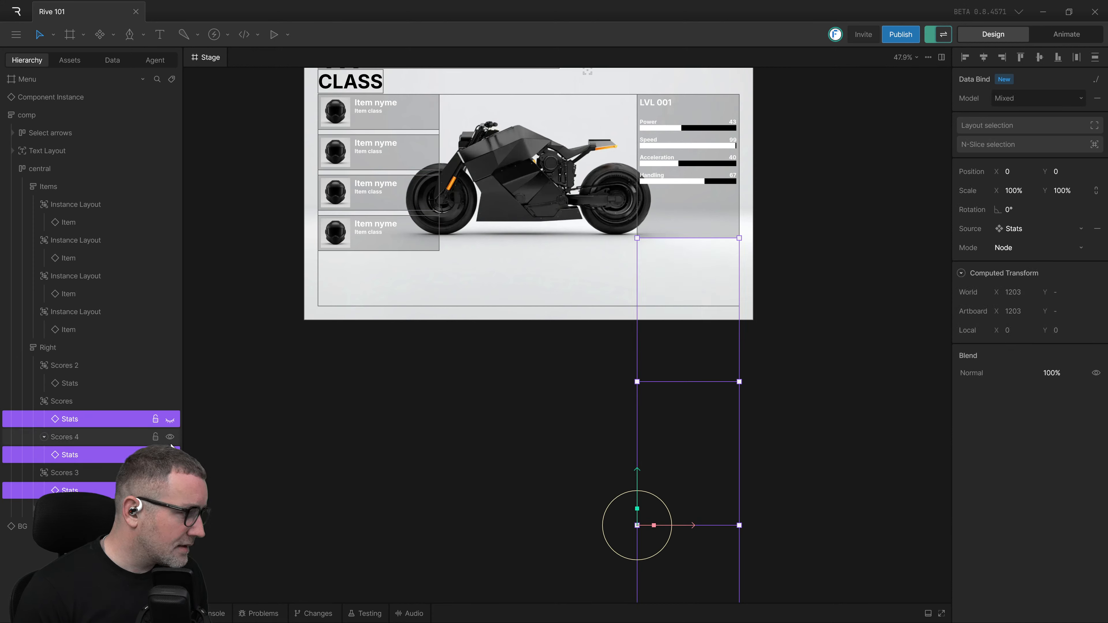
{"action": "left_click", "coordinate": [170, 419]}
{"action": "left_click", "coordinate": [66, 455], "text": "shift"}
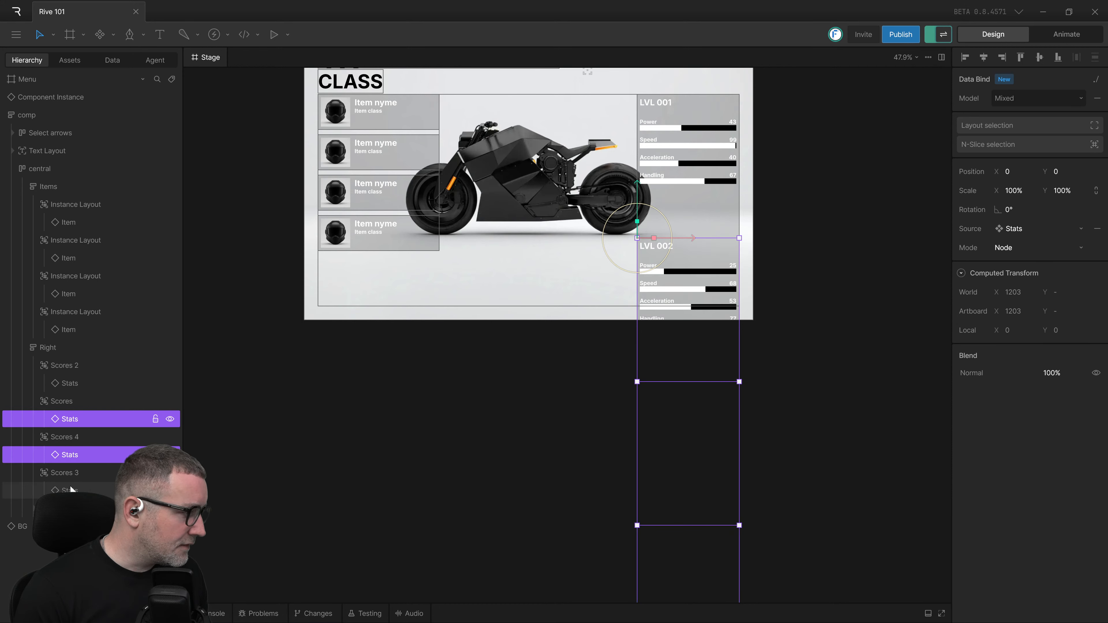
{"action": "left_click", "coordinate": [66, 490], "text": "shift"}
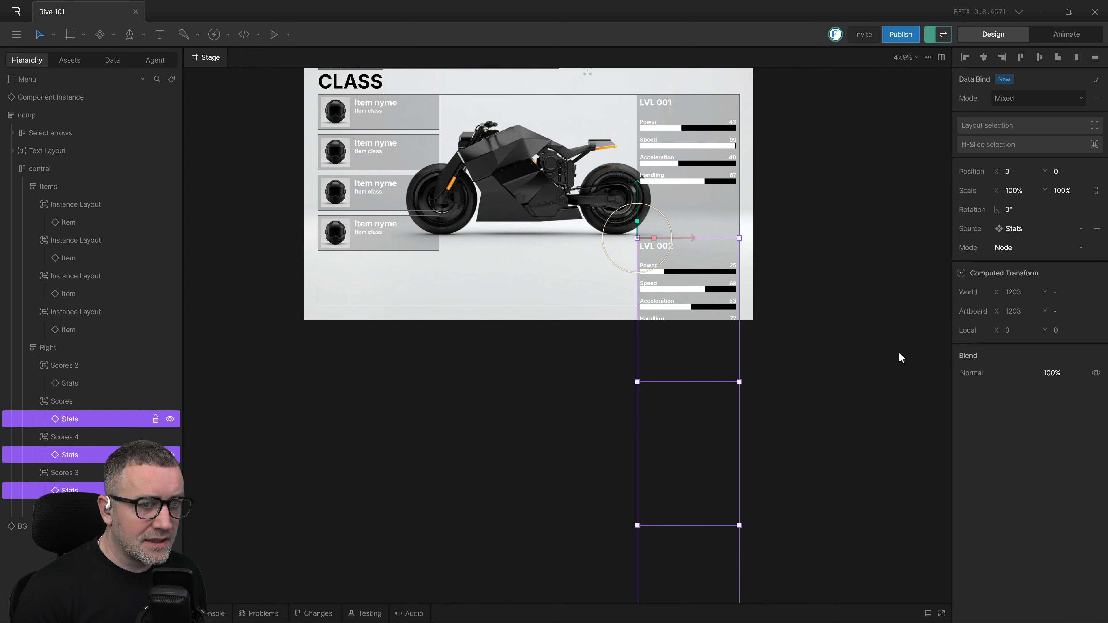
Step: Switch to the YouTube tutorial, check how the extra Stats instance layouts are hidden, and return to Rive
{"action": "key", "text": "ctrl+super+Left"}
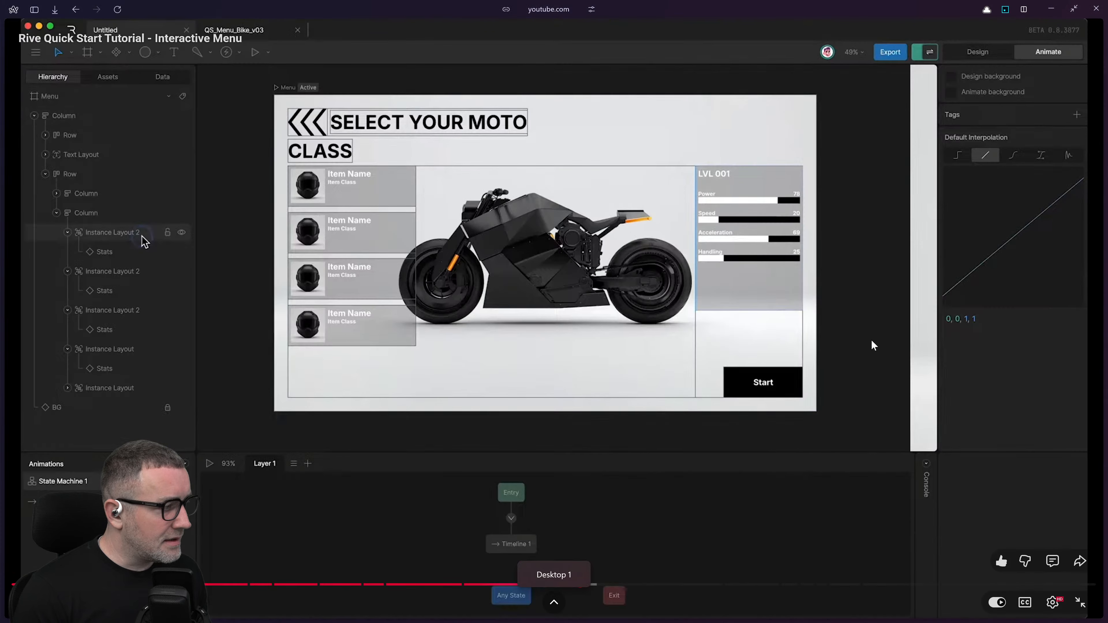
{"action": "left_click", "coordinate": [619, 339]}
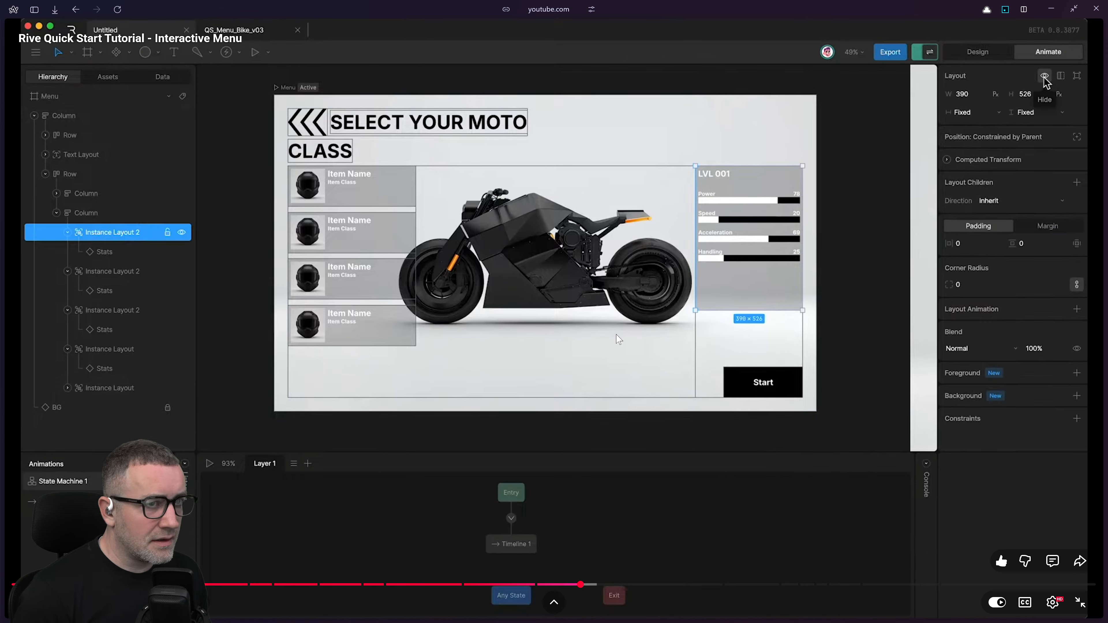
{"action": "left_click", "coordinate": [618, 339]}
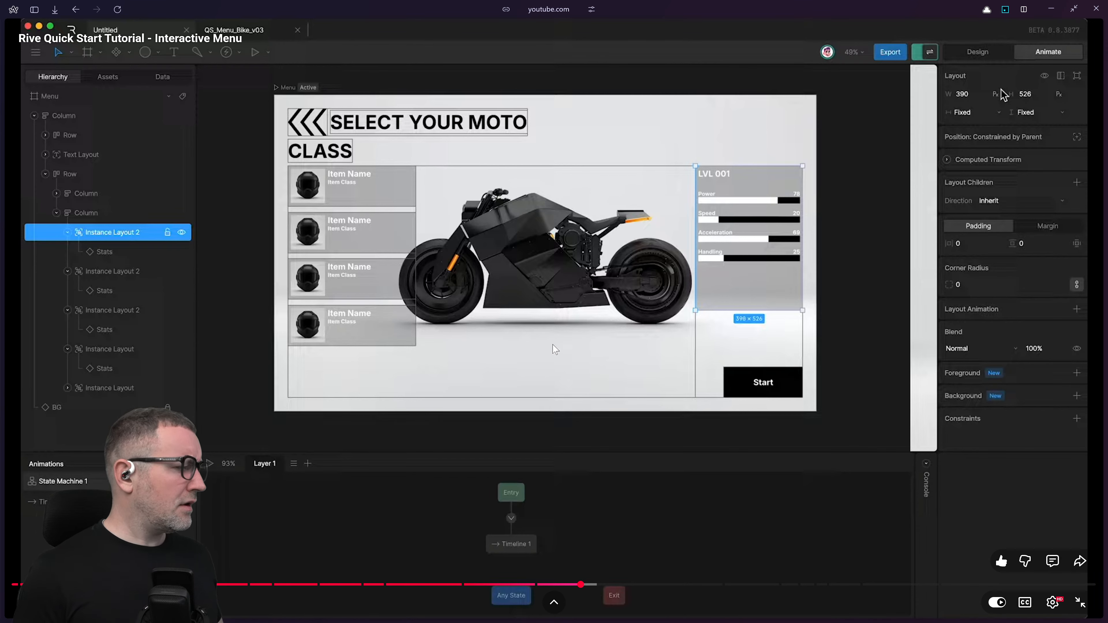
{"action": "key", "text": "ctrl+super+Right"}
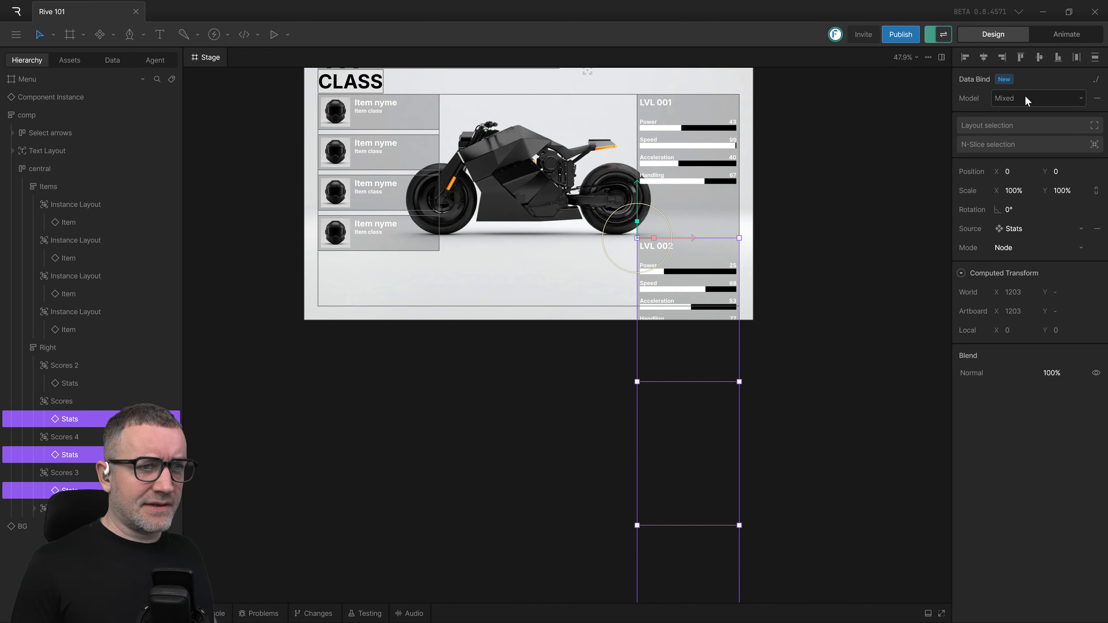
{"action": "key", "text": "ctrl+super+Left"}
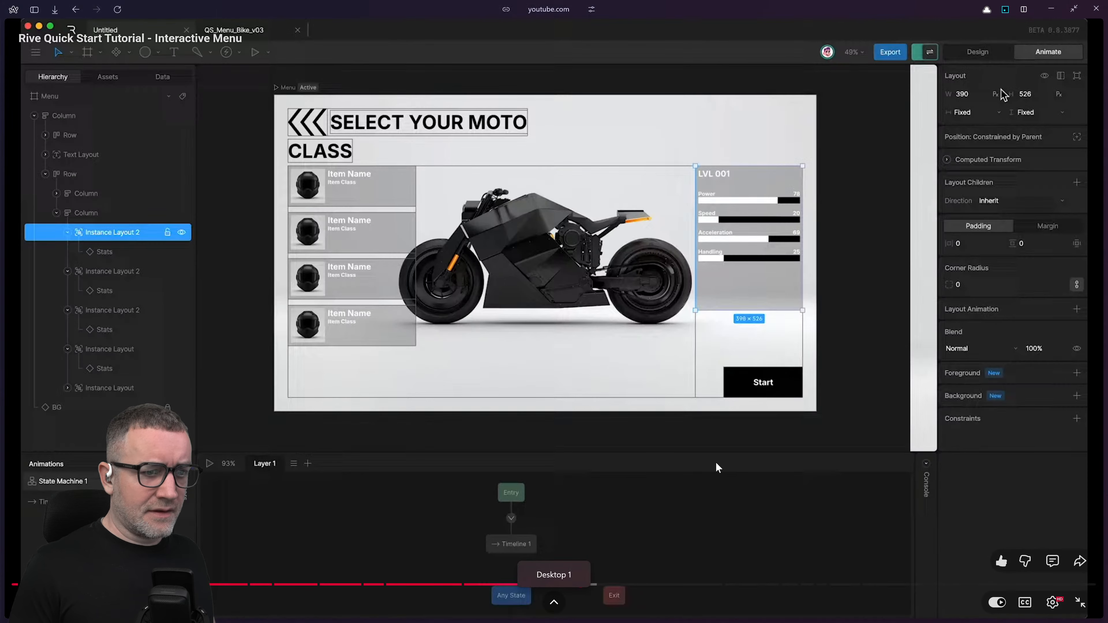
{"action": "key", "text": "ctrl+super+Right"}
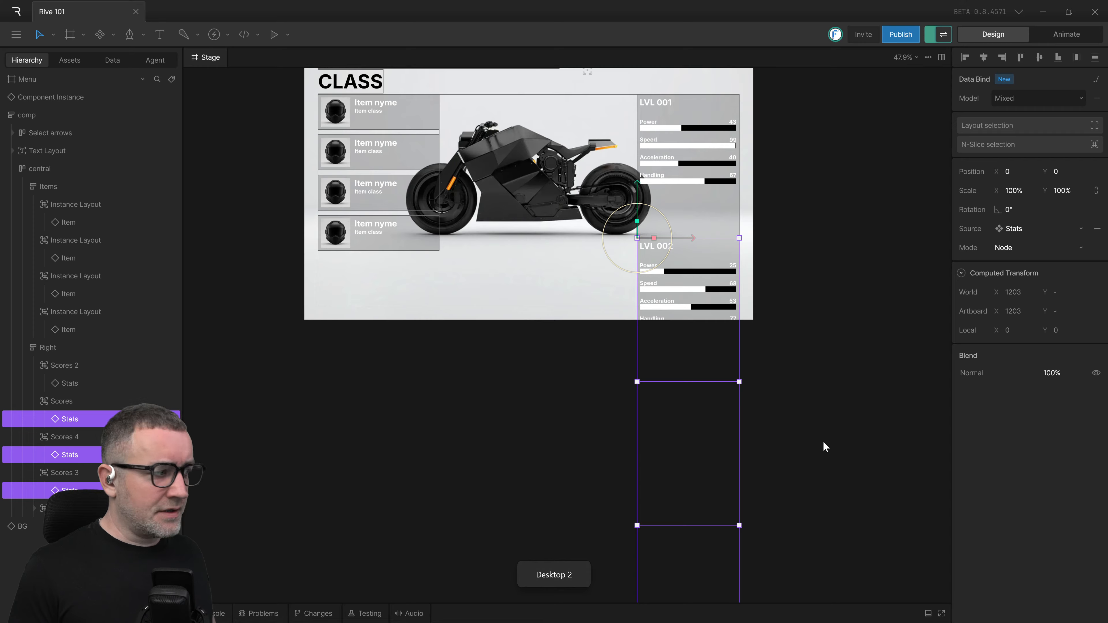
{"action": "key", "text": "ctrl+super+Left"}
{"action": "key", "text": "ctrl+super+Right"}
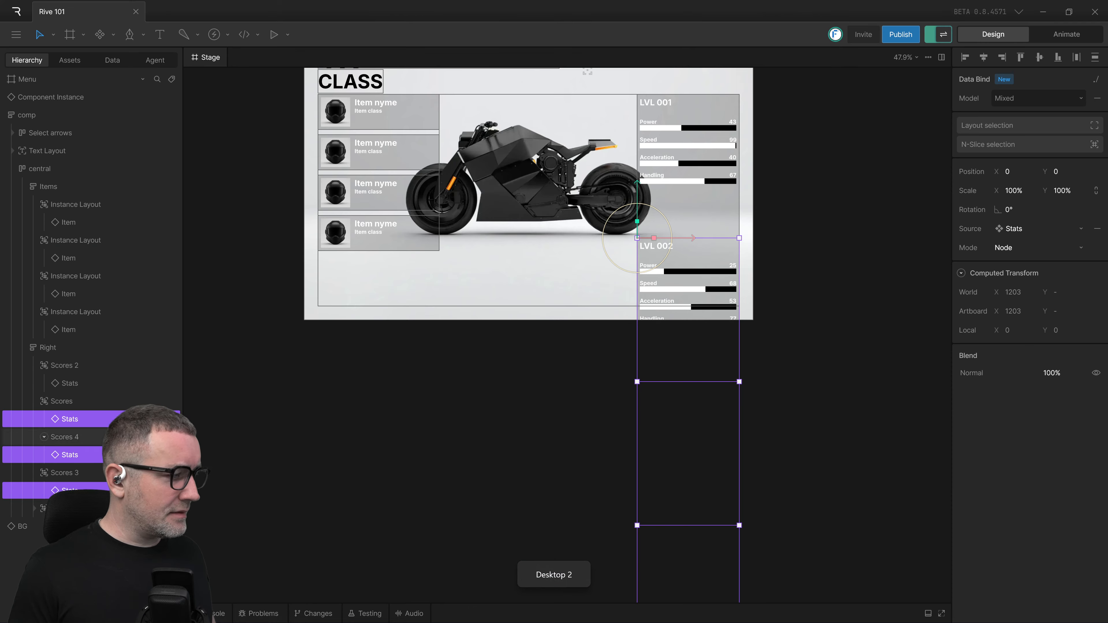
Step: Select the Scores, Scores 4 and Scores 3 layouts and hide them with the Layout visibility setting
{"action": "left_click", "coordinate": [73, 401]}
{"action": "left_click", "coordinate": [73, 437], "text": "shift"}
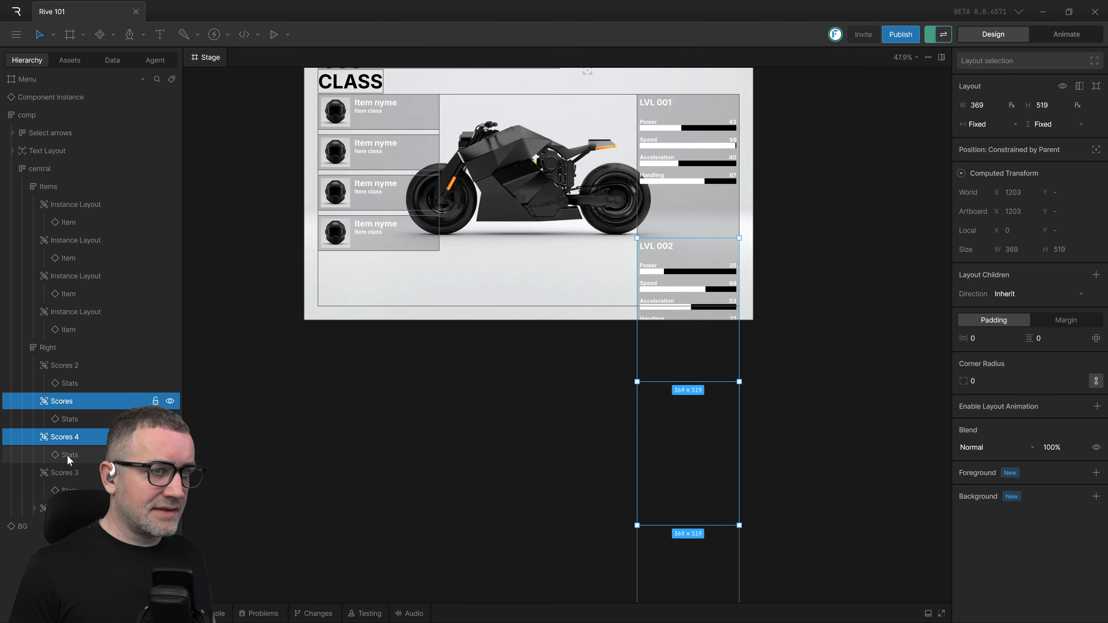
{"action": "left_click", "coordinate": [66, 472], "text": "shift"}
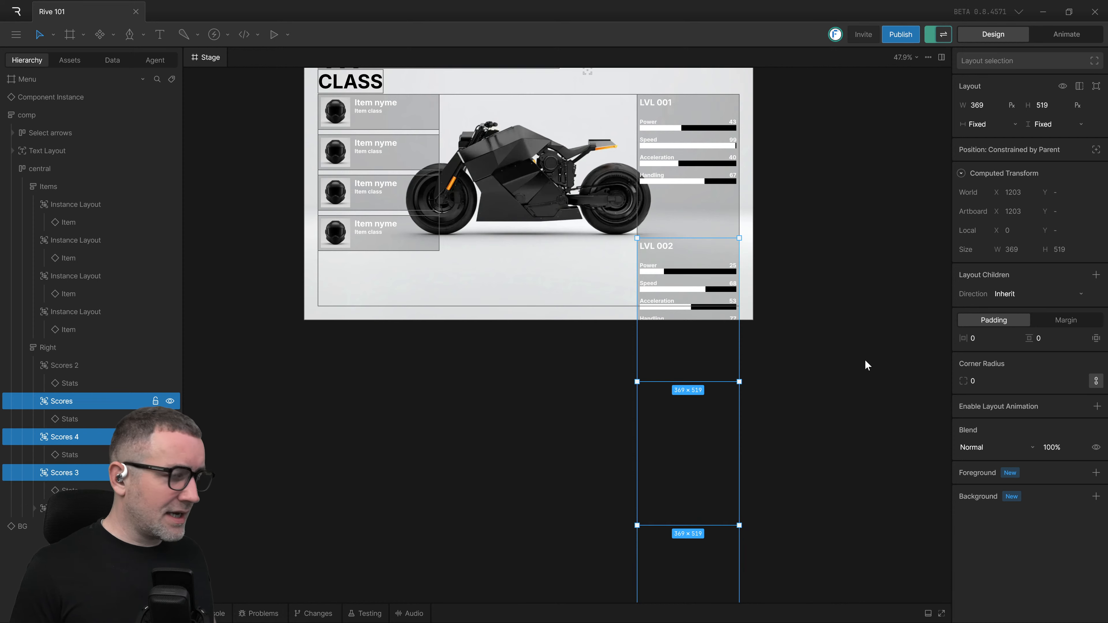
{"action": "left_click", "coordinate": [1062, 86]}
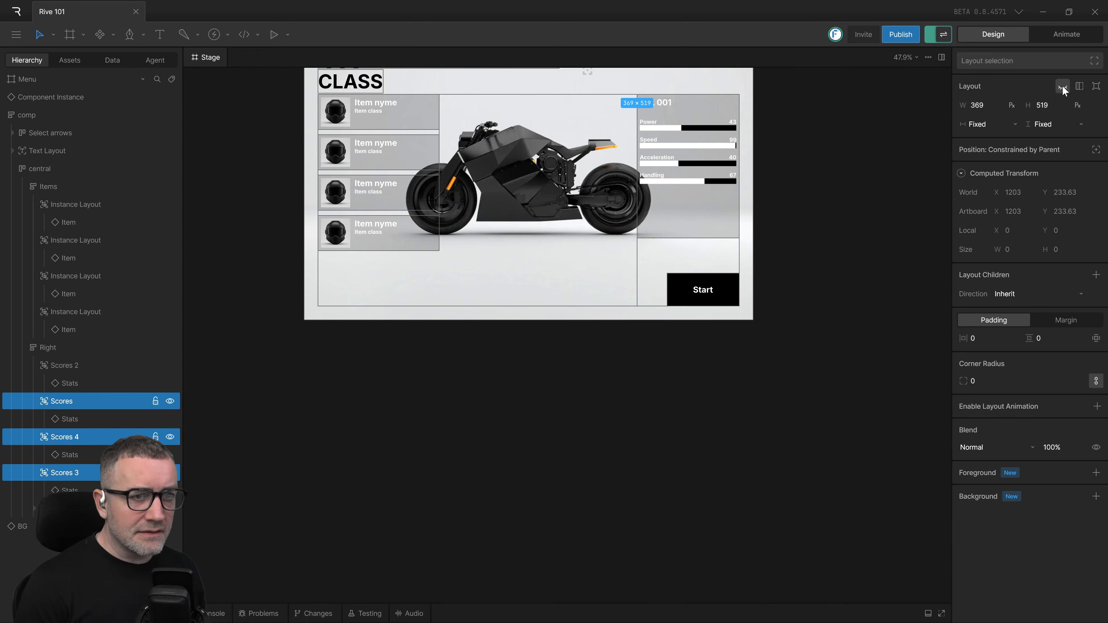
{"action": "left_click_drag", "start_coordinate": [816, 374], "coordinate": [858, 391]}
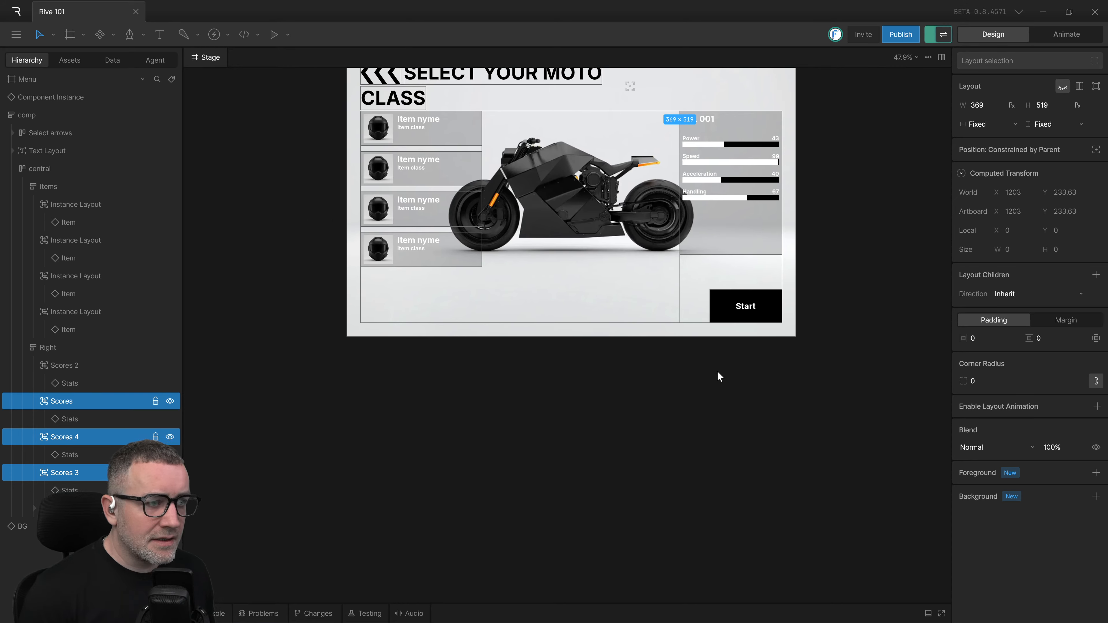
{"action": "left_click_drag", "start_coordinate": [717, 370], "coordinate": [638, 366]}
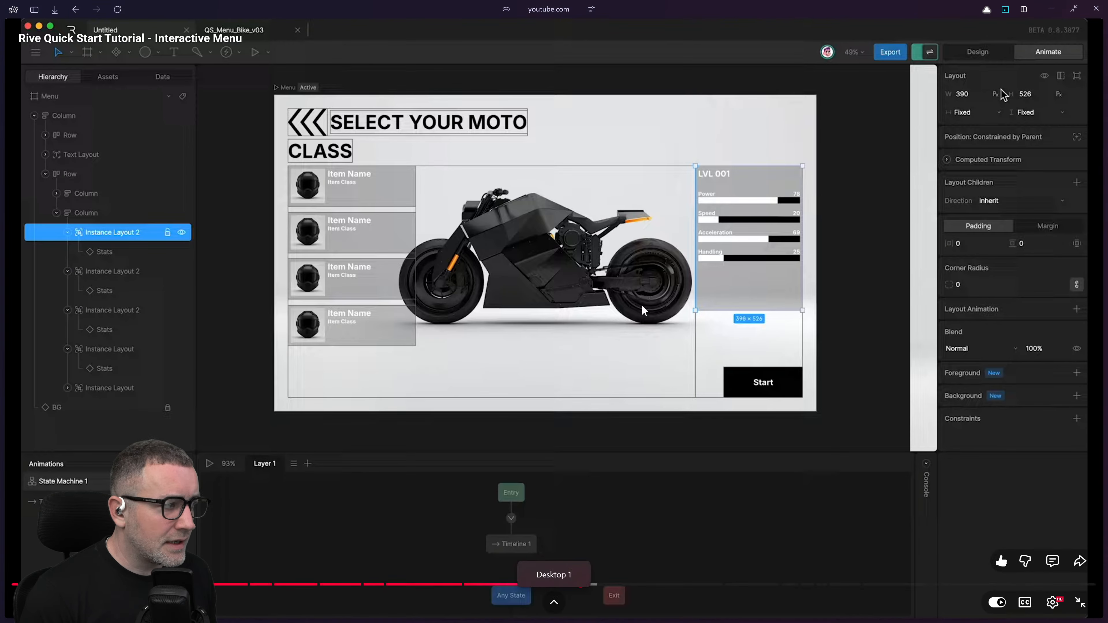
Step: Watch the next part of the tutorial on the hidden instance layouts, pause it, and return to Rive
{"action": "left_click", "coordinate": [623, 289]}
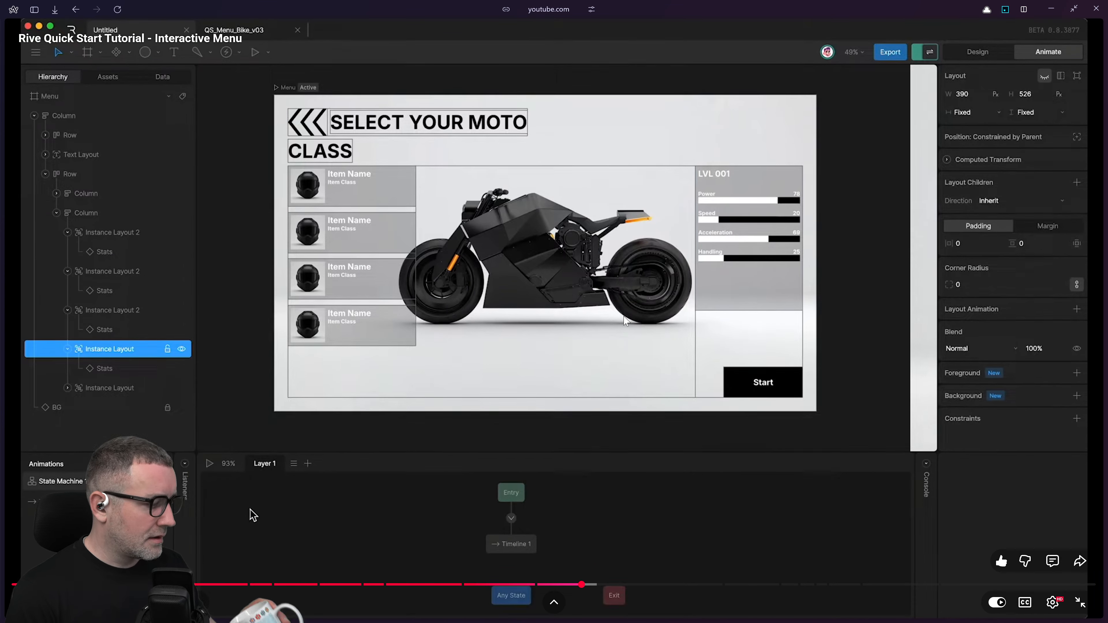
{"action": "left_click", "coordinate": [576, 318]}
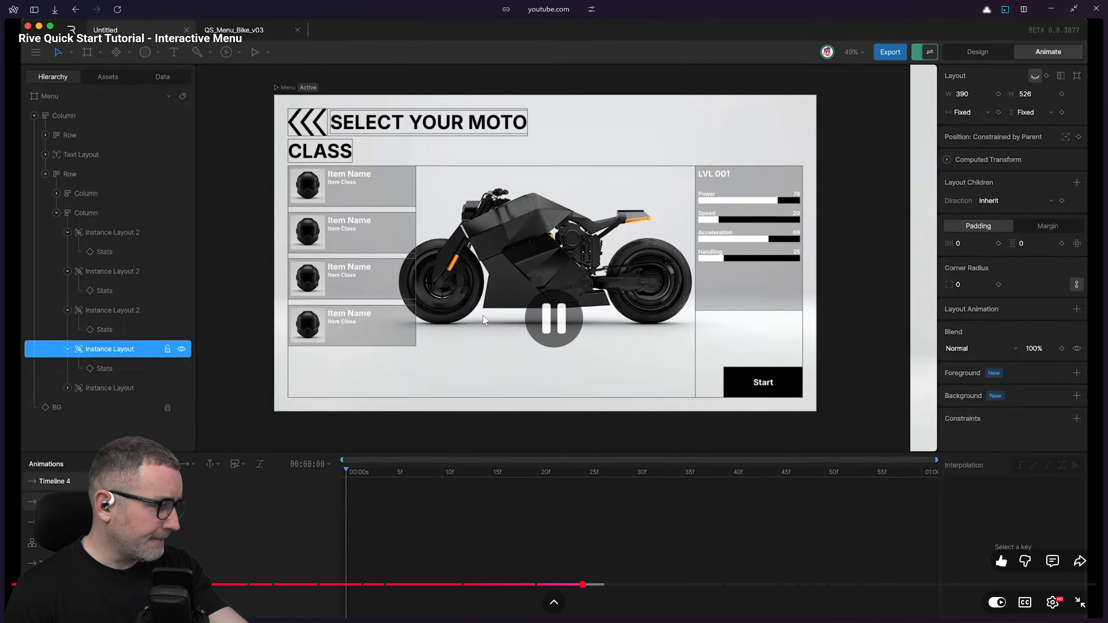
{"action": "key", "text": "ctrl+super+Right"}
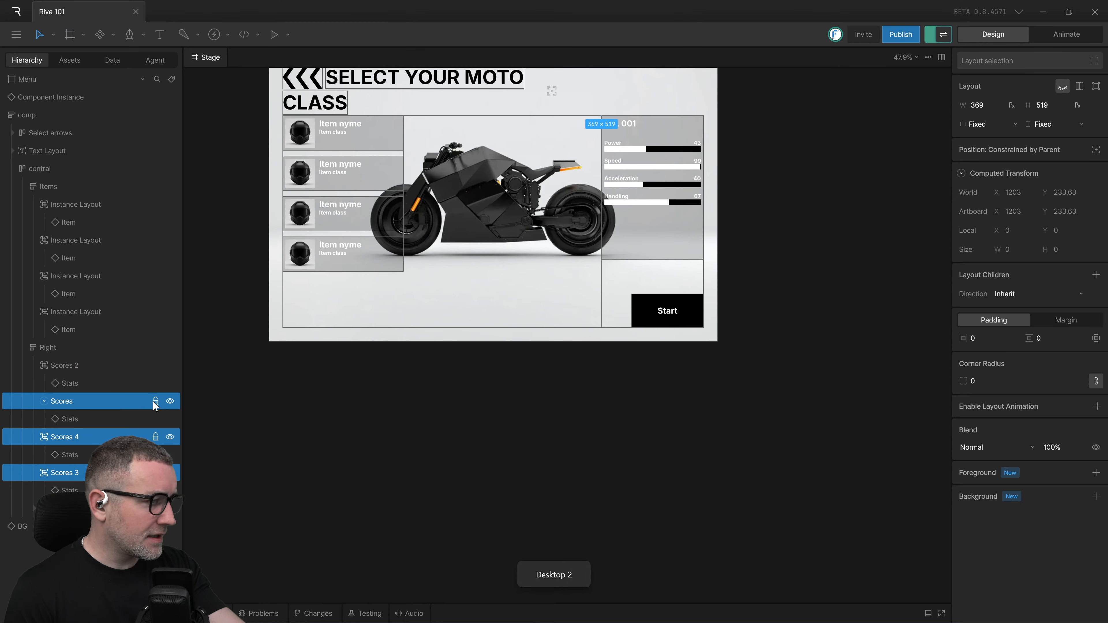
Step: Toggle the hierarchy visibility of the Stats component in Scores 2 and leave it hidden
{"action": "left_click", "coordinate": [96, 381]}
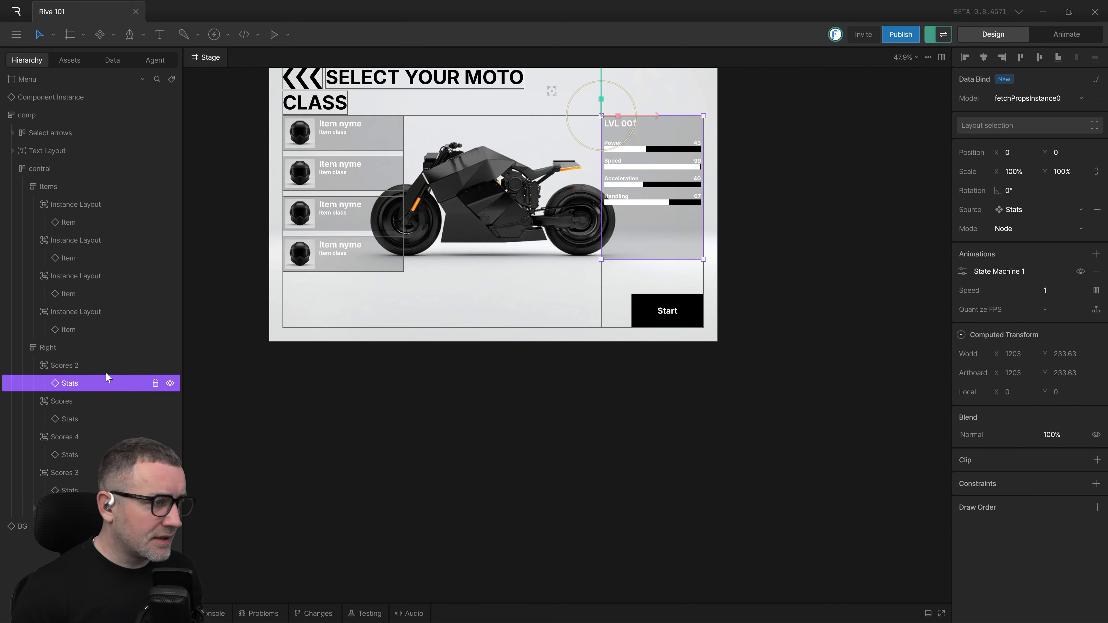
{"action": "left_click", "coordinate": [171, 383]}
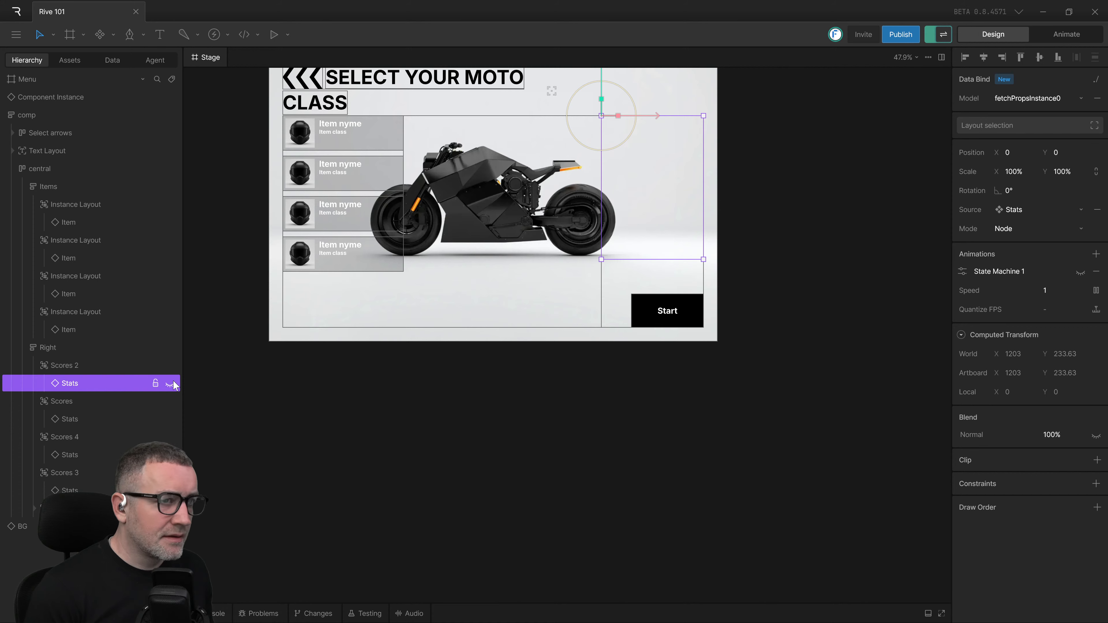
{"action": "left_click", "coordinate": [171, 384]}
{"action": "left_click", "coordinate": [171, 384]}
Step: Hide and show the Scores 2 layout twice with its Layout visibility setting to compare the effect
{"action": "left_click", "coordinate": [68, 365]}
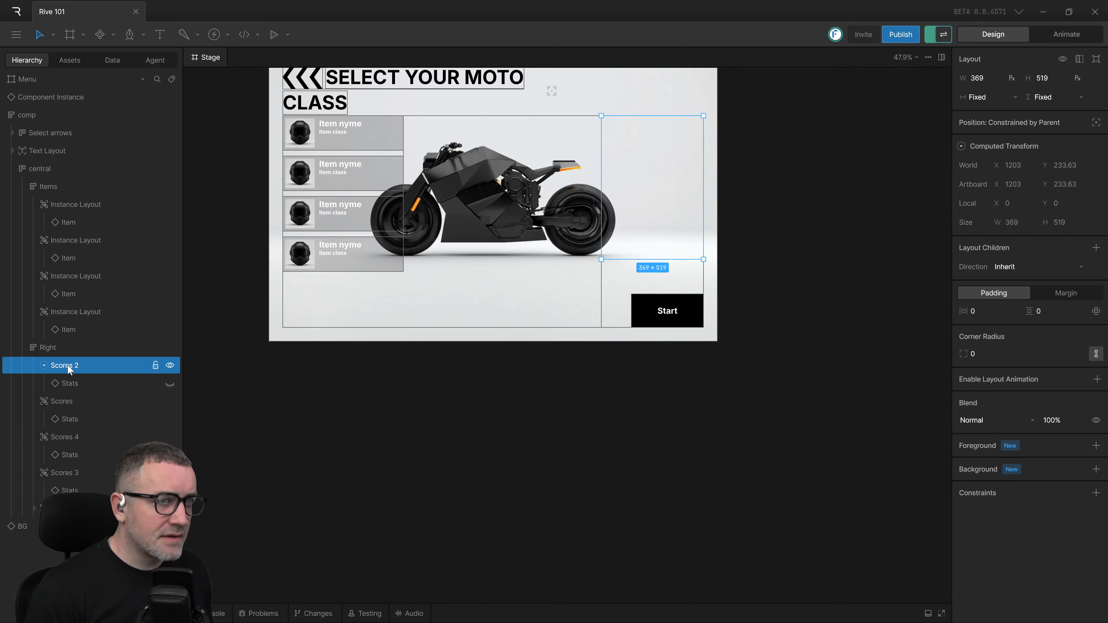
{"action": "left_click", "coordinate": [1059, 61]}
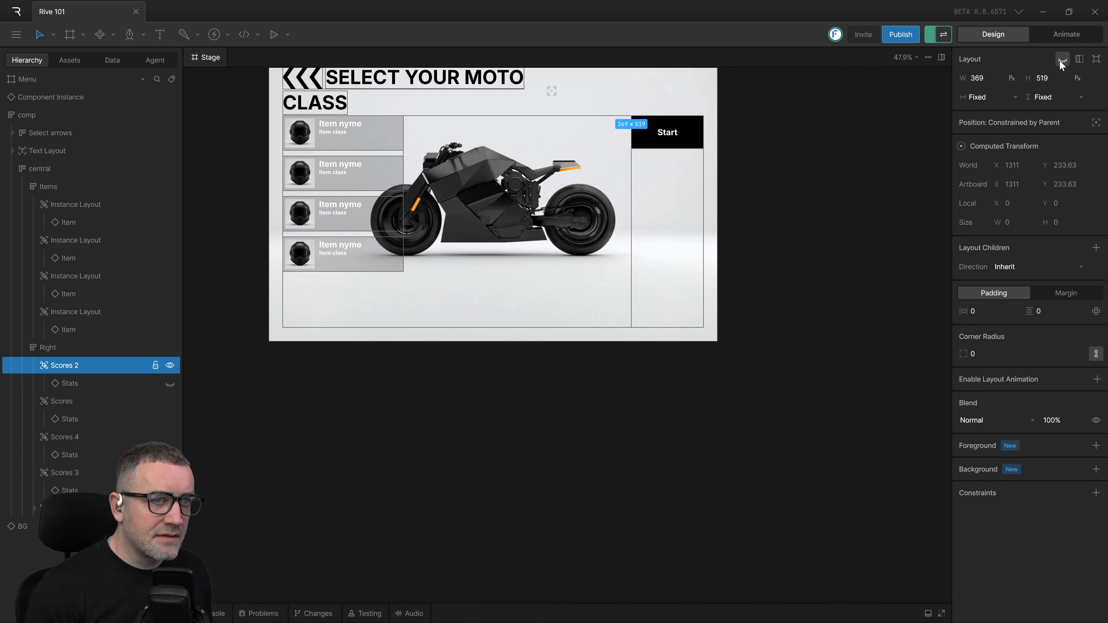
{"action": "left_click", "coordinate": [1059, 61]}
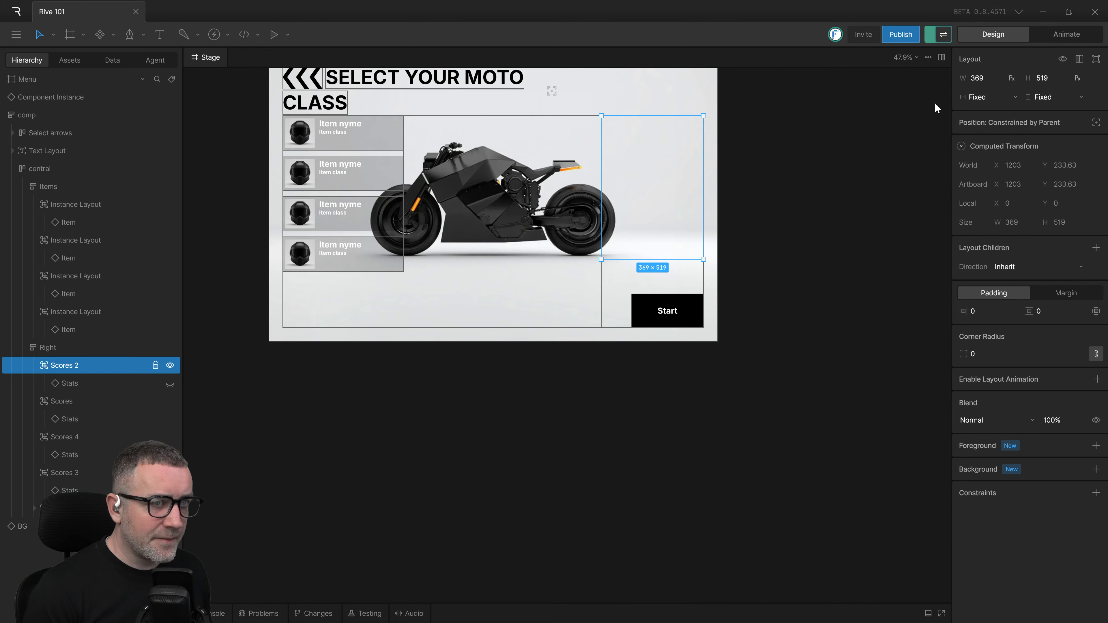
{"action": "left_click", "coordinate": [1060, 62]}
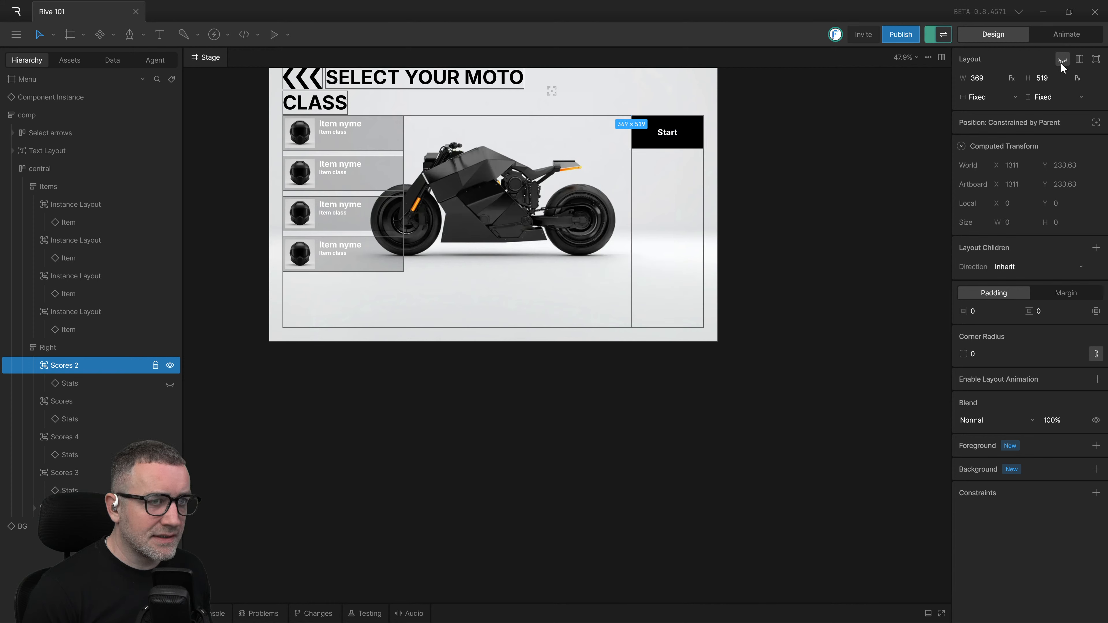
{"action": "left_click", "coordinate": [1060, 62]}
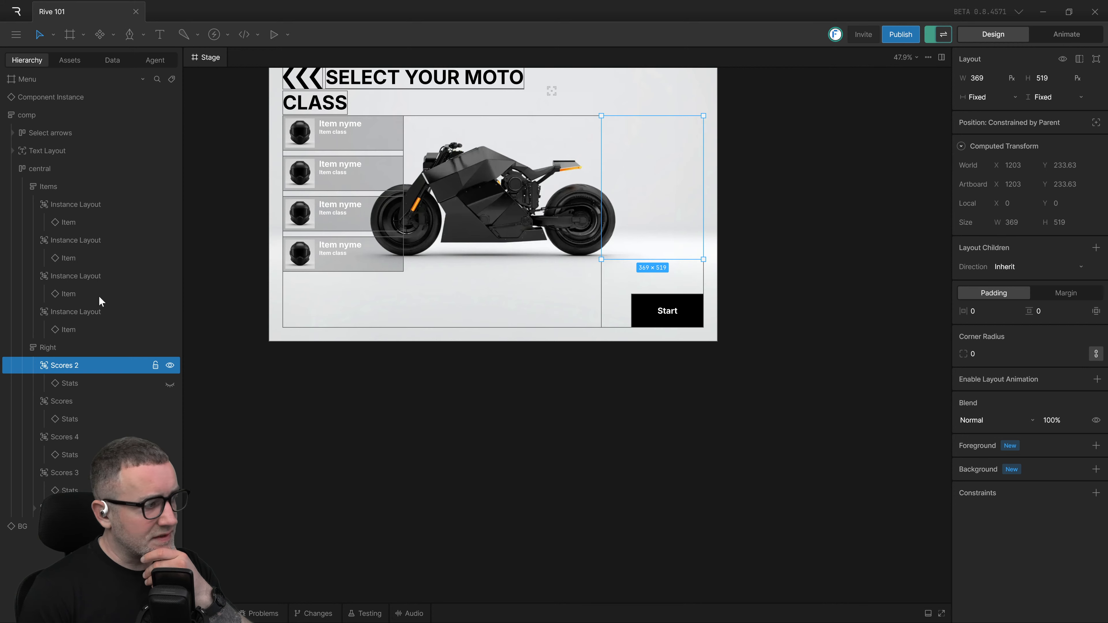
Step: Inspect the Right layout and Scores 2, and toggle the hierarchy visibility of Scores 2 and its Stats component
{"action": "left_click", "coordinate": [46, 347]}
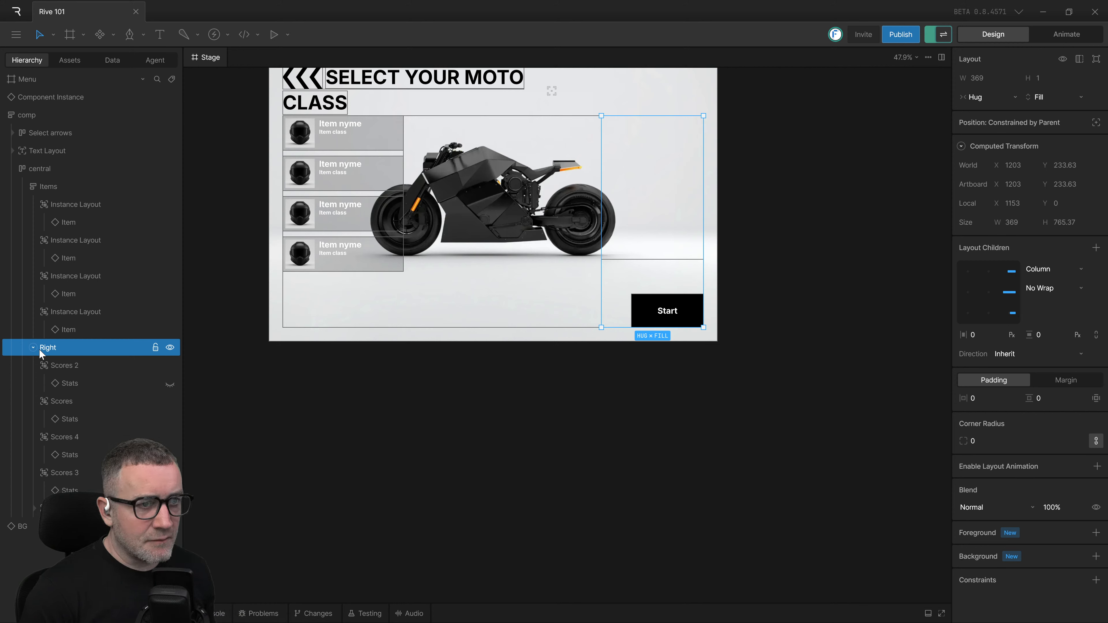
{"action": "left_click", "coordinate": [60, 364]}
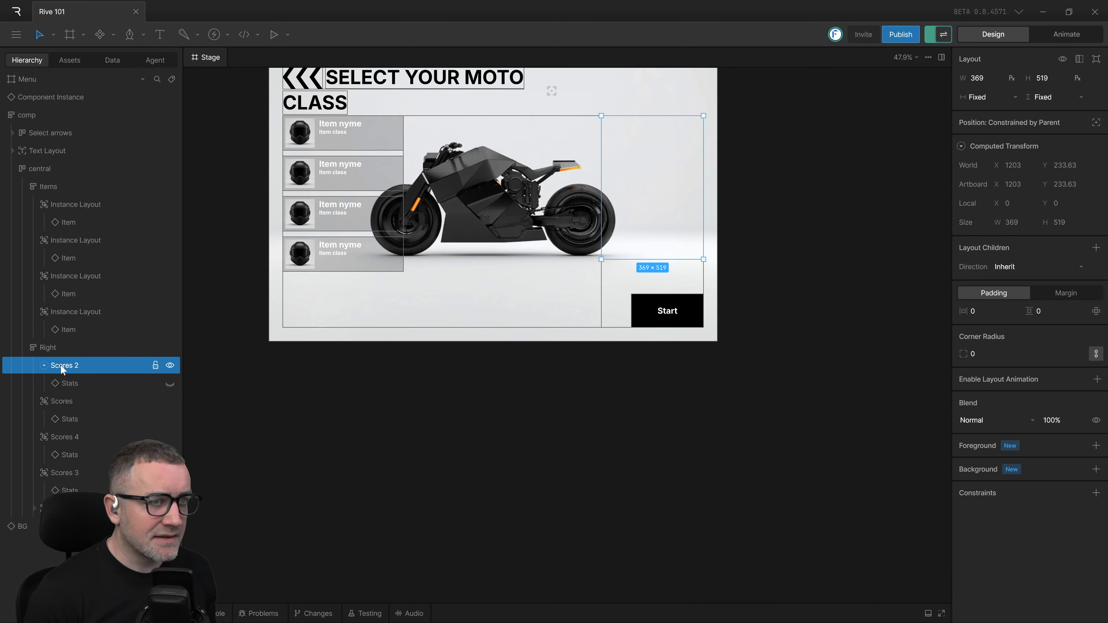
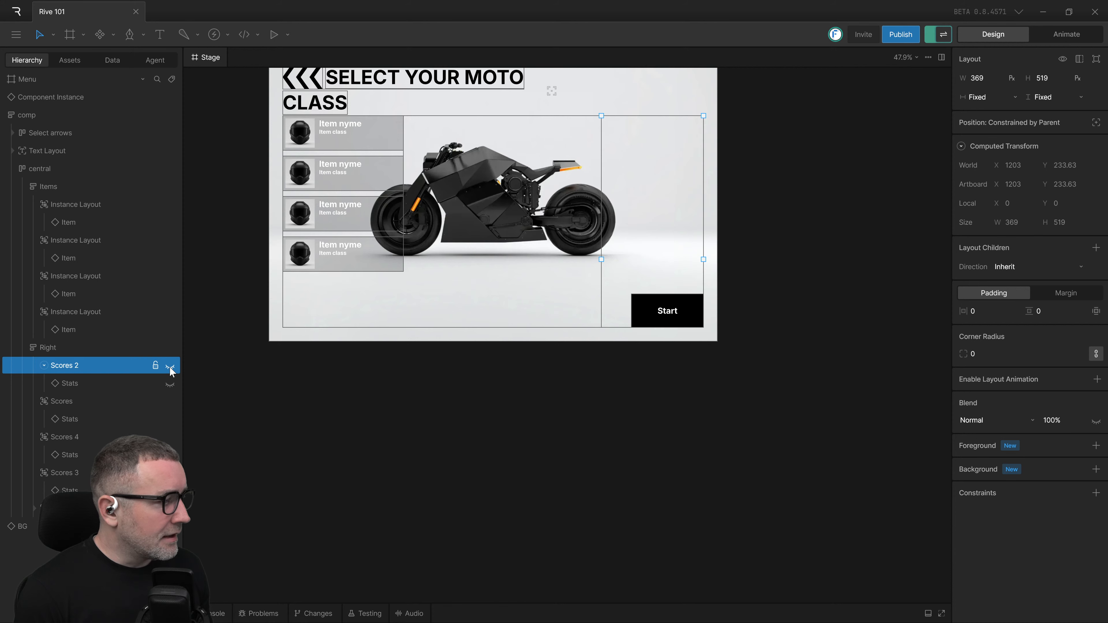
{"action": "left_click", "coordinate": [170, 384]}
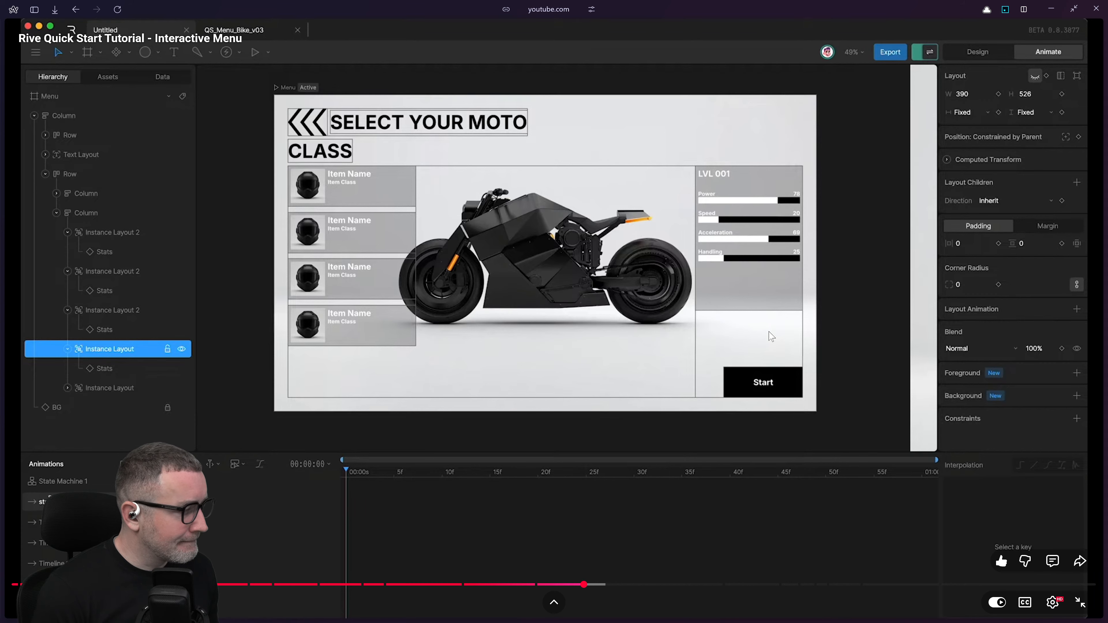
Step: Rewind the YouTube tutorial about 15 seconds and rewatch how each extra instance layout is hidden
{"action": "left_click", "coordinate": [654, 346]}
{"action": "left_click", "coordinate": [654, 347]}
{"action": "key", "text": "Left"}
{"action": "key", "text": "Left"}
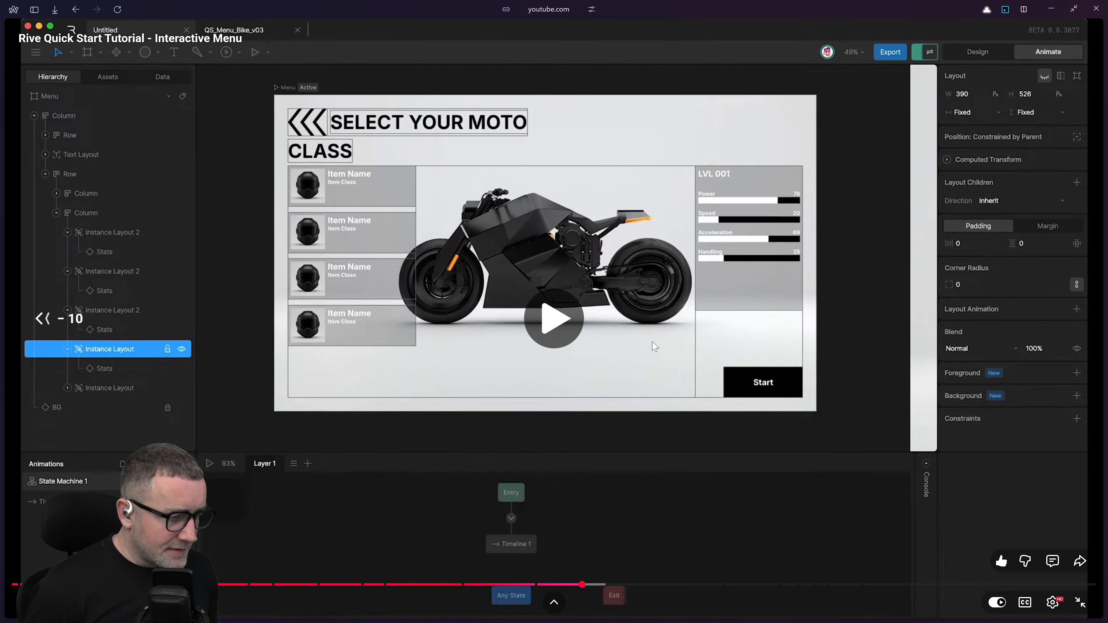
{"action": "key", "text": "Left"}
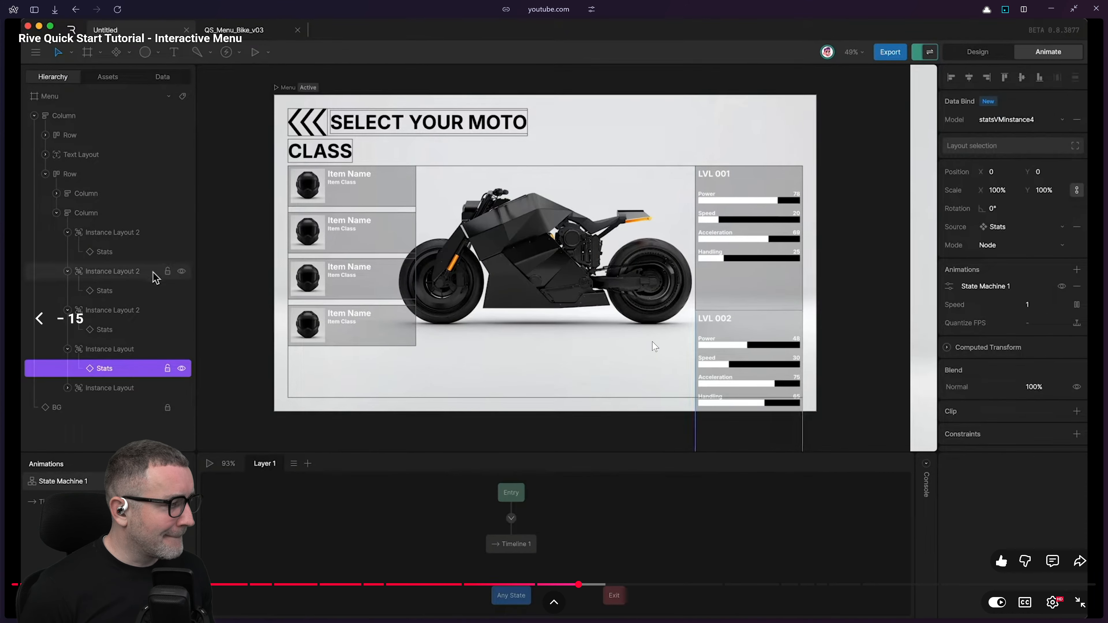
{"action": "key", "text": "Right"}
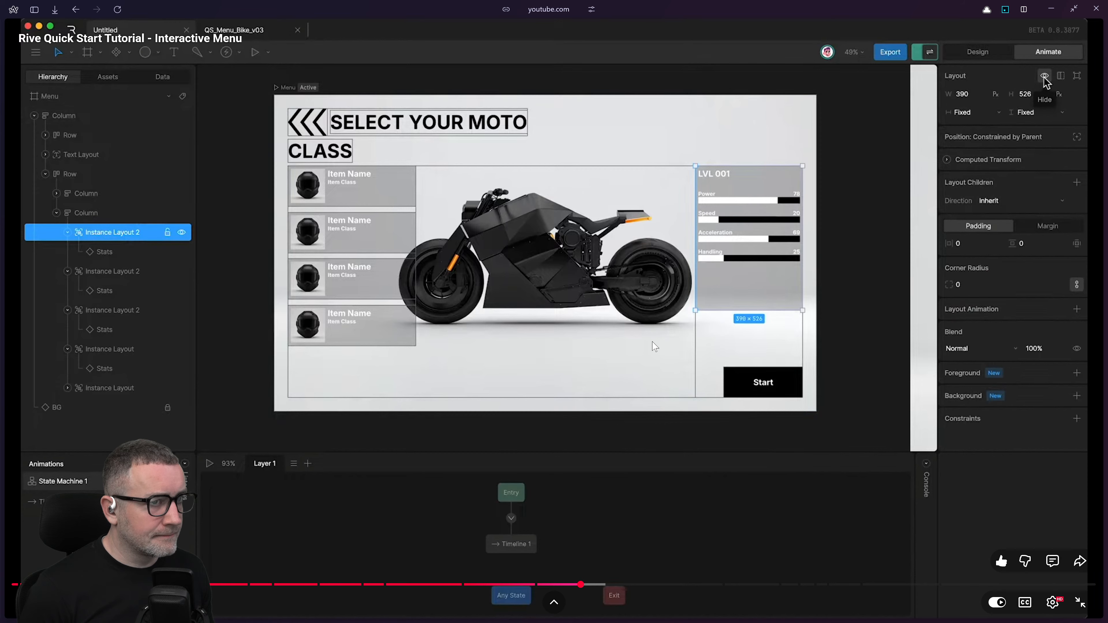
{"action": "left_click", "coordinate": [112, 271]}
{"action": "left_click", "coordinate": [113, 309]}
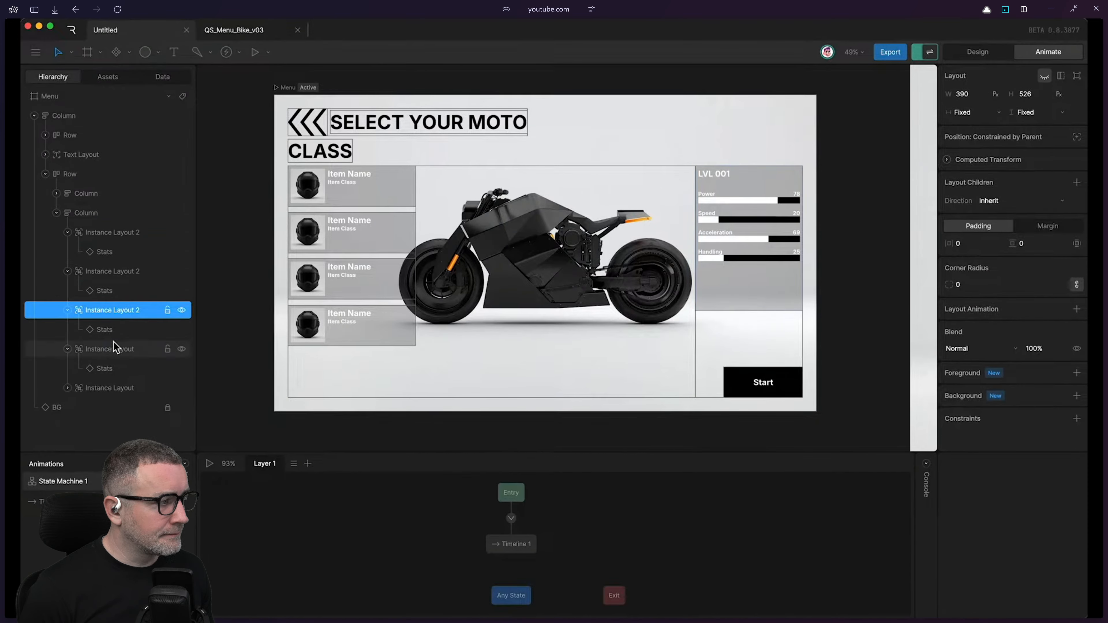
Step: Watch the YouTube tutorial add timelines to the Menu artboard and rename them, and pause the video
{"action": "left_click", "coordinate": [115, 347]}
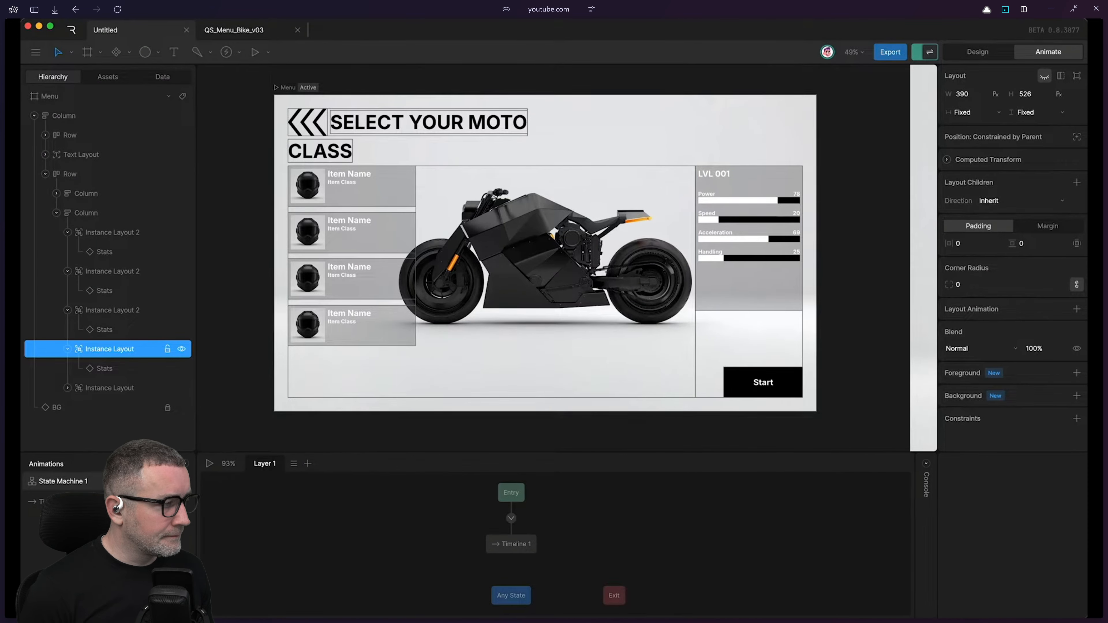
{"action": "left_click", "coordinate": [171, 464]}
{"action": "left_click", "coordinate": [188, 492]}
{"action": "left_click", "coordinate": [171, 463]}
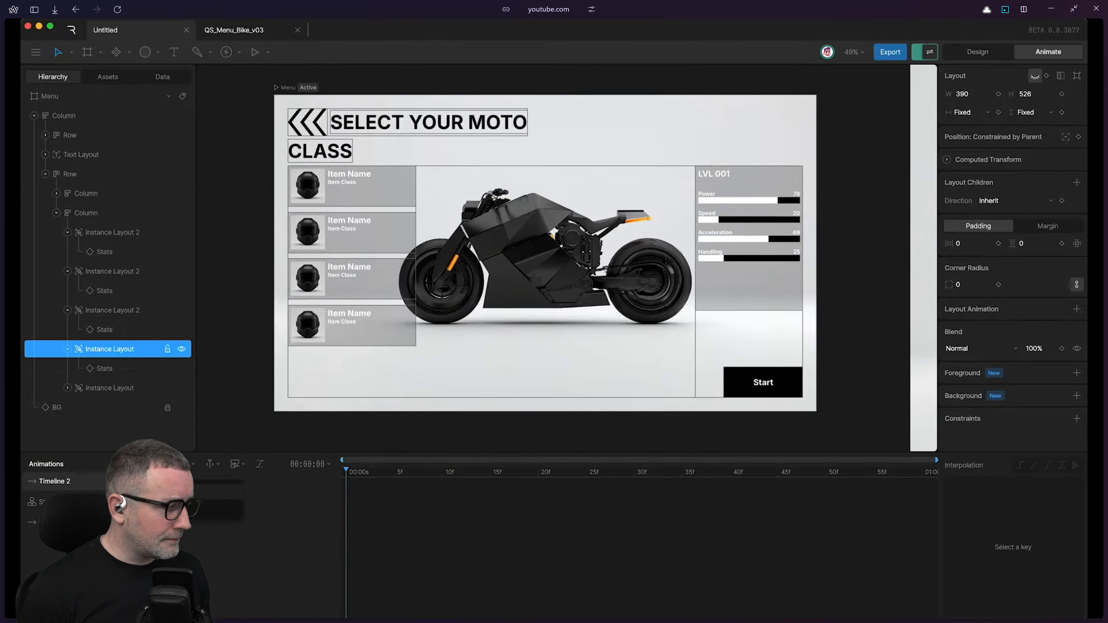
{"action": "left_click", "coordinate": [188, 493]}
{"action": "left_click", "coordinate": [171, 464]}
{"action": "left_click", "coordinate": [188, 492]}
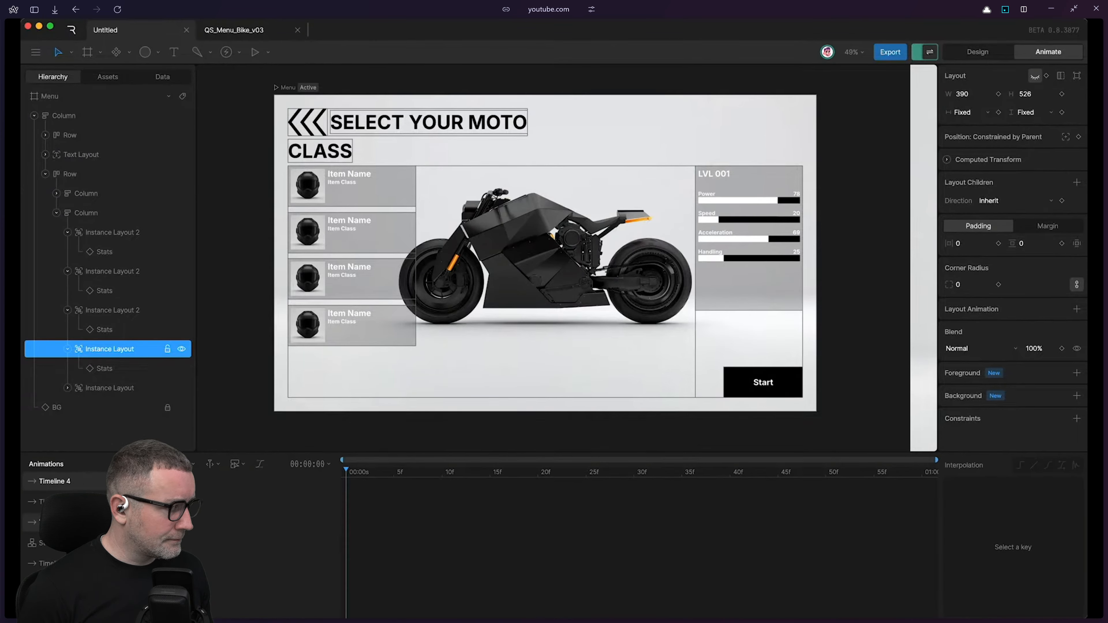
{"action": "left_click_drag", "start_coordinate": [66, 543], "coordinate": [70, 475]}
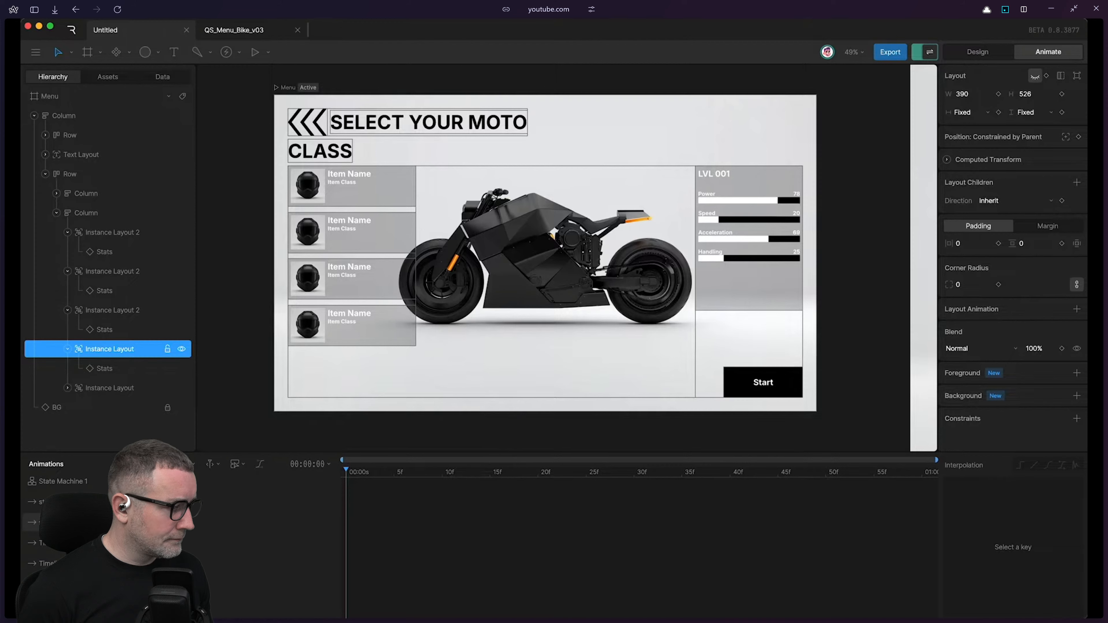
{"action": "mouse_move", "coordinate": [444, 443]}
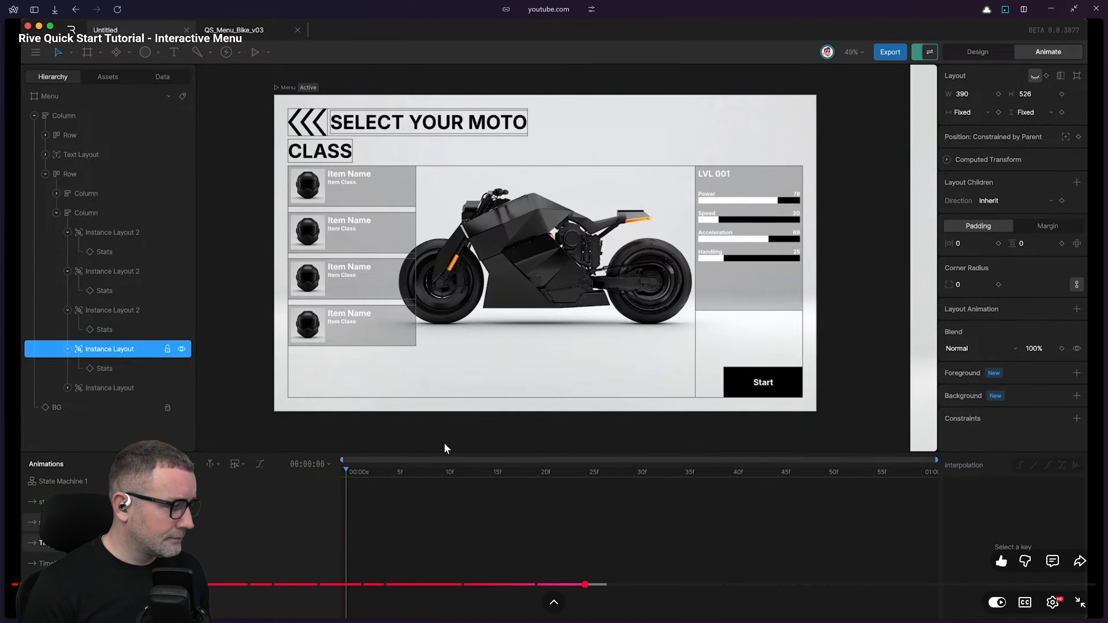
{"action": "left_click", "coordinate": [417, 442]}
Step: Switch to Rive, deselect the Scores 2 layout and put the Menu artboard in Animate mode
{"action": "key", "text": "ctrl+super+Right"}
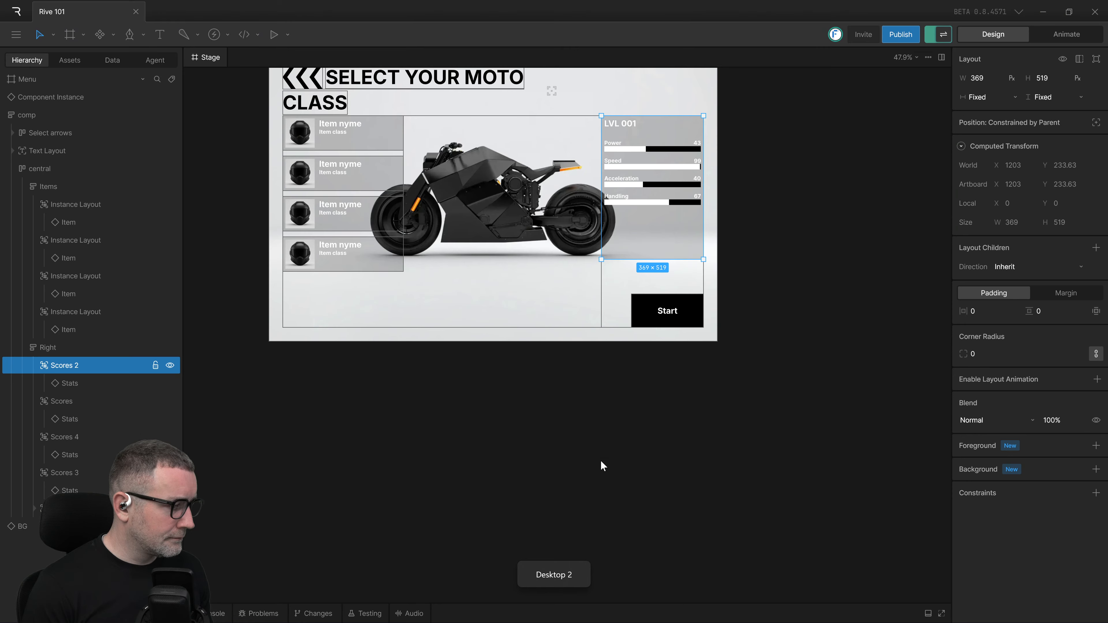
{"action": "left_click", "coordinate": [452, 526]}
{"action": "key", "text": "Tab"}
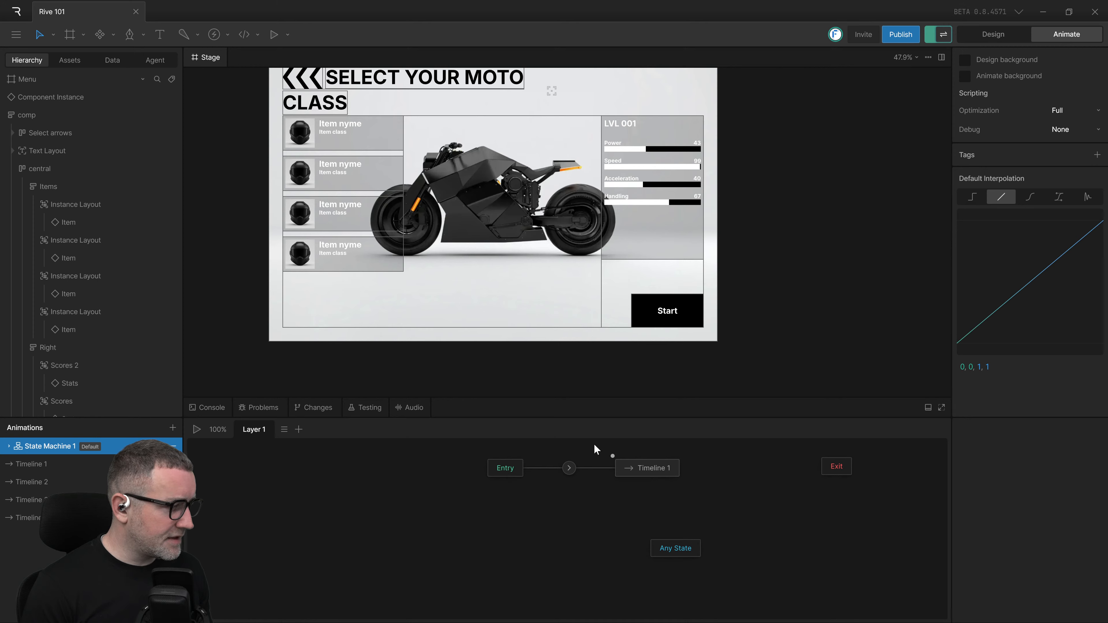
Step: Inspect State Machine 1 and Timeline 1 of the Menu artboard and compare them with the tutorial
{"action": "key", "text": "ctrl+super+Left"}
{"action": "key", "text": "ctrl+super+Right"}
{"action": "left_click", "coordinate": [377, 332]}
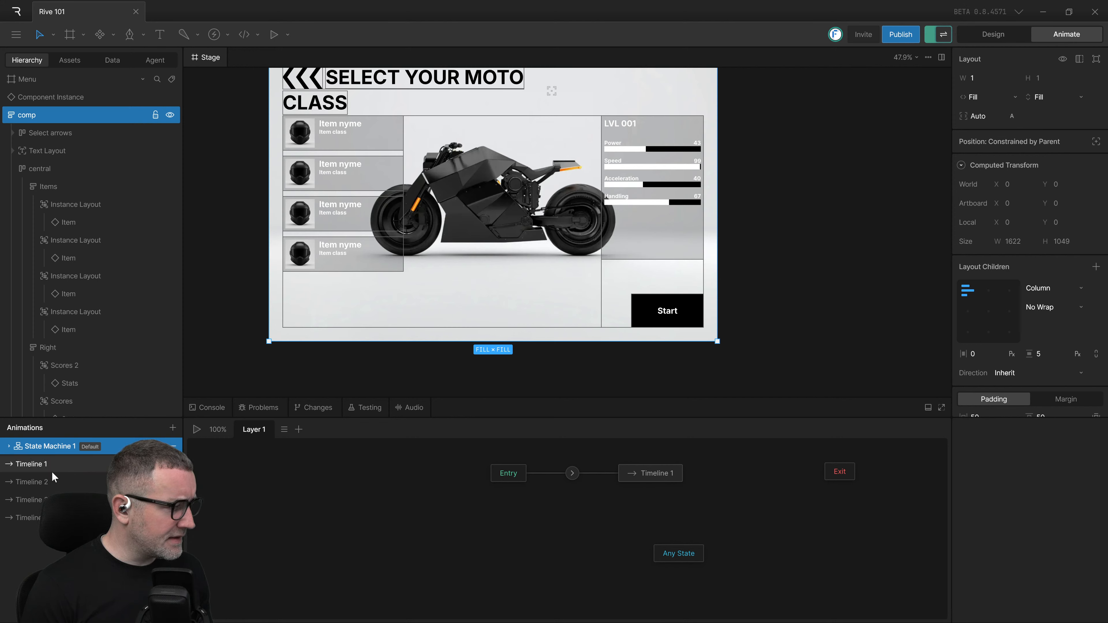
{"action": "left_click", "coordinate": [43, 464]}
{"action": "left_click", "coordinate": [39, 447]}
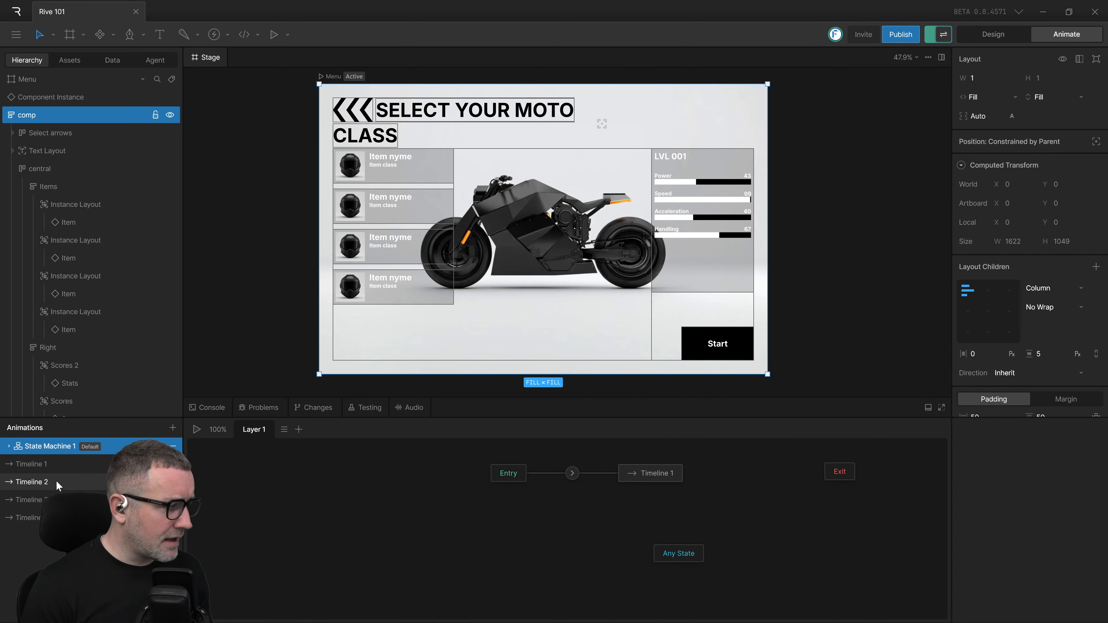
{"action": "left_click", "coordinate": [43, 465]}
{"action": "left_click", "coordinate": [50, 446]}
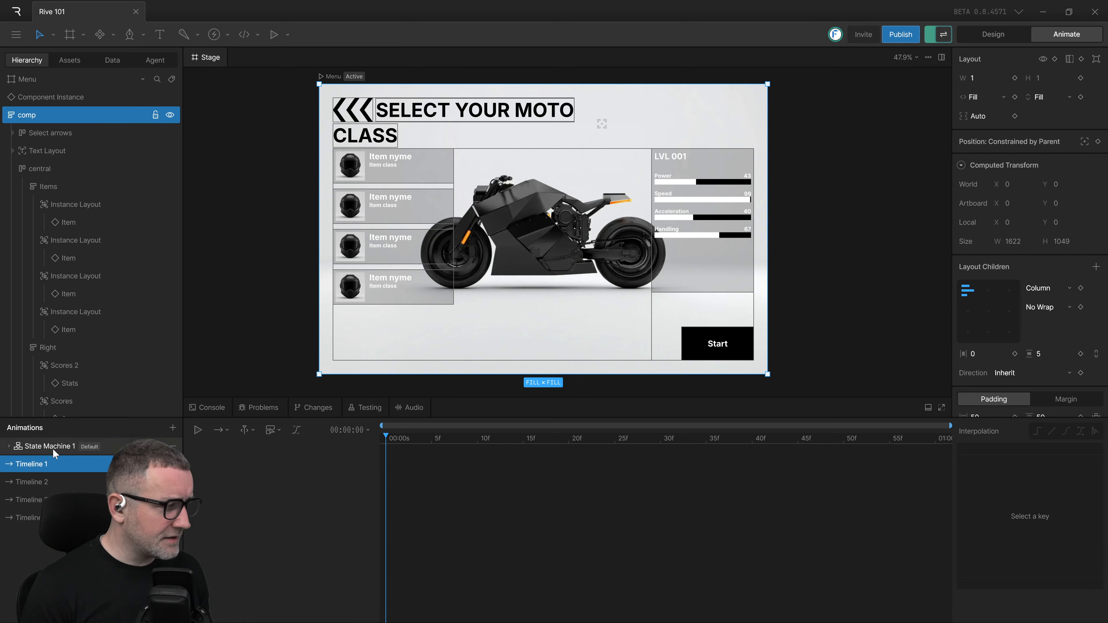
{"action": "key", "text": "ctrl+super+Left"}
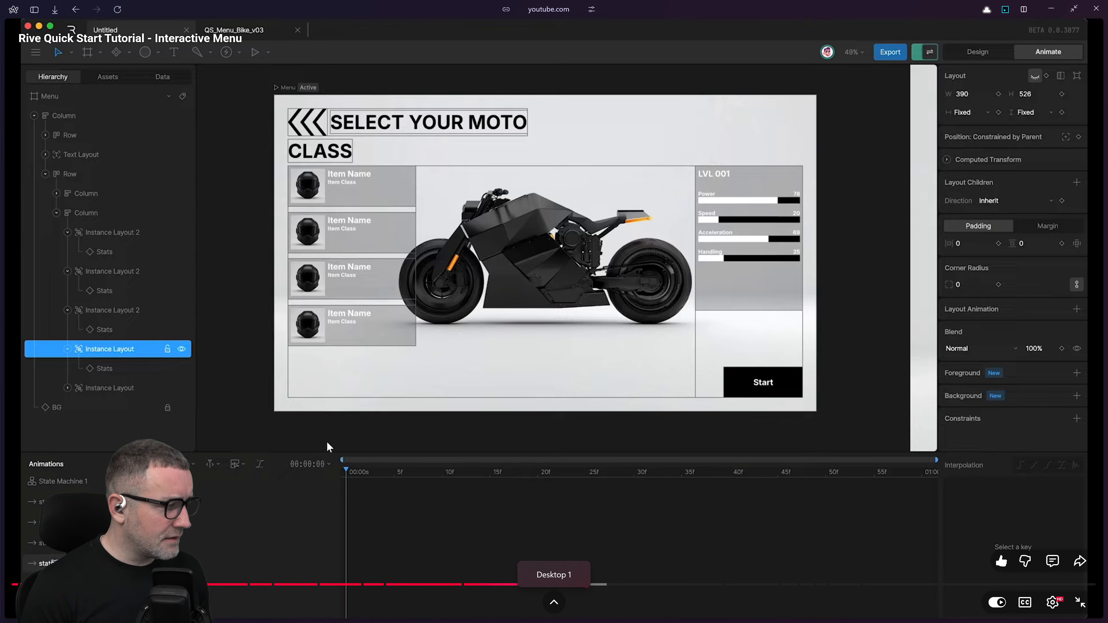
{"action": "key", "text": "ctrl+super+Right"}
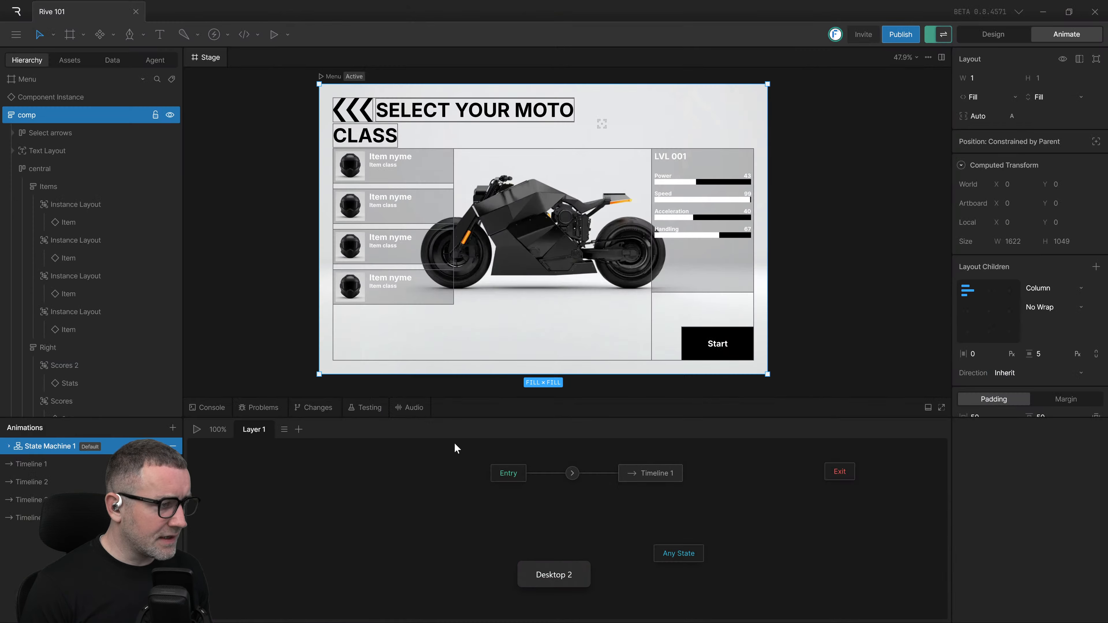
Step: Select the Timeline 1 state in State Machine 1's Layer 1 and briefly preview the state machine
{"action": "left_click_drag", "start_coordinate": [568, 531], "coordinate": [512, 529]}
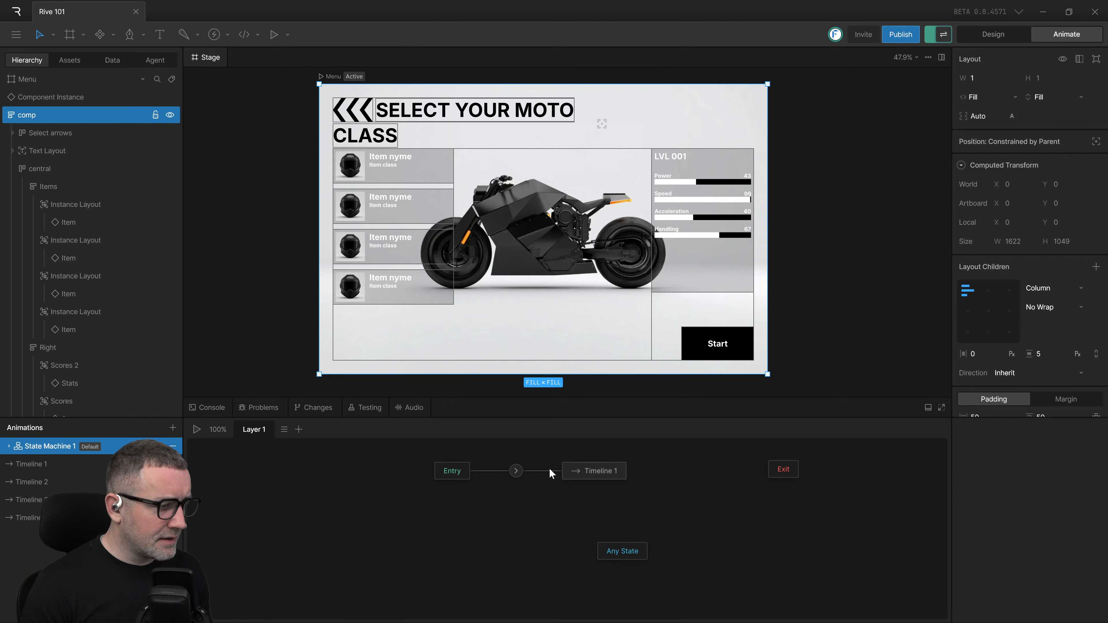
{"action": "left_click", "coordinate": [581, 472]}
{"action": "key", "text": "space"}
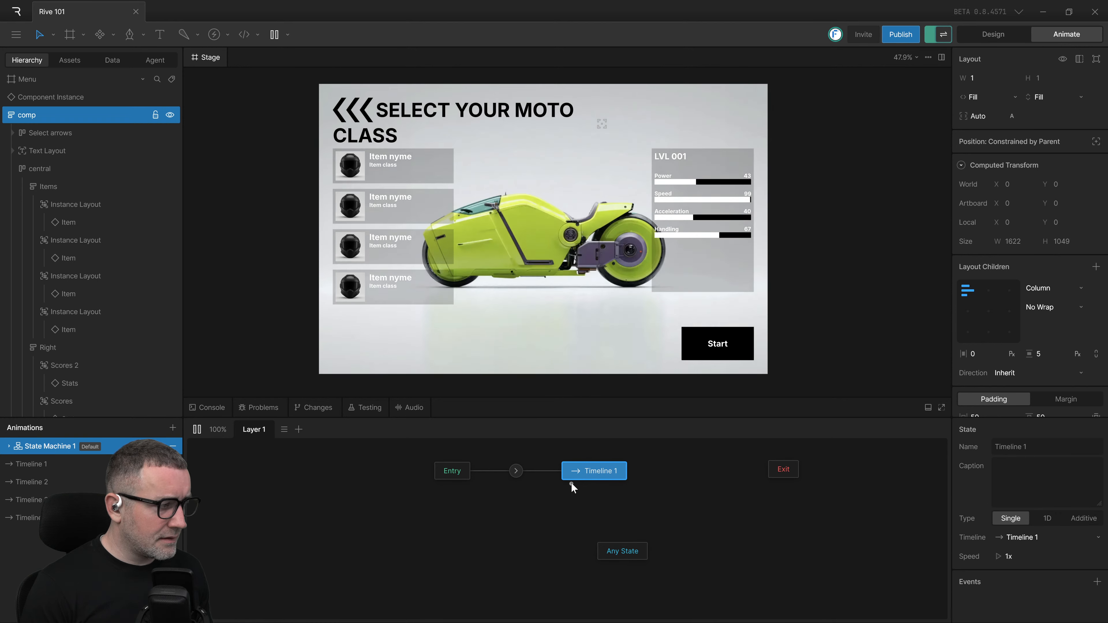
{"action": "key", "text": "space"}
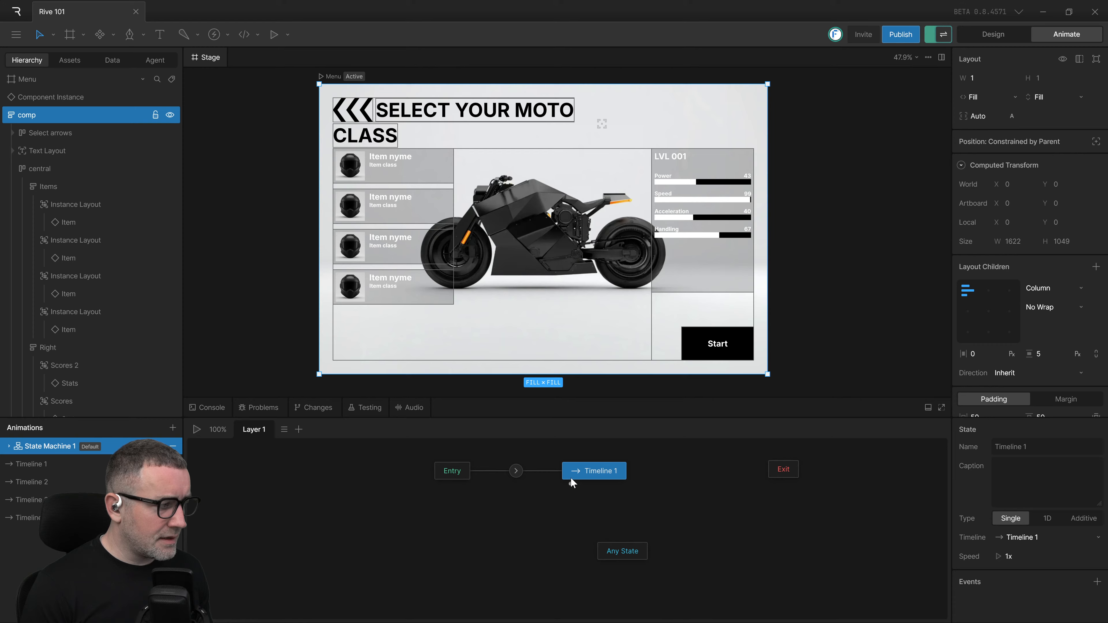
Step: Switch to the YouTube tutorial and rewatch how the Menu artboard's timelines are created, skipping in 5-second jumps
{"action": "key", "text": "ctrl+super+Left"}
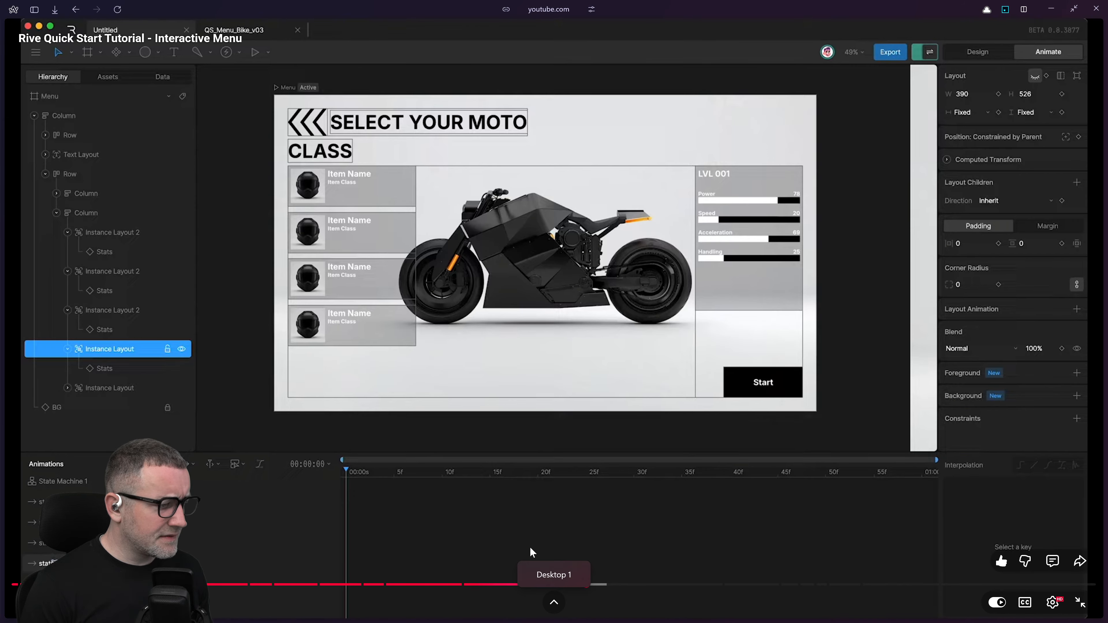
{"action": "left_click_drag", "start_coordinate": [590, 585], "coordinate": [576, 587]}
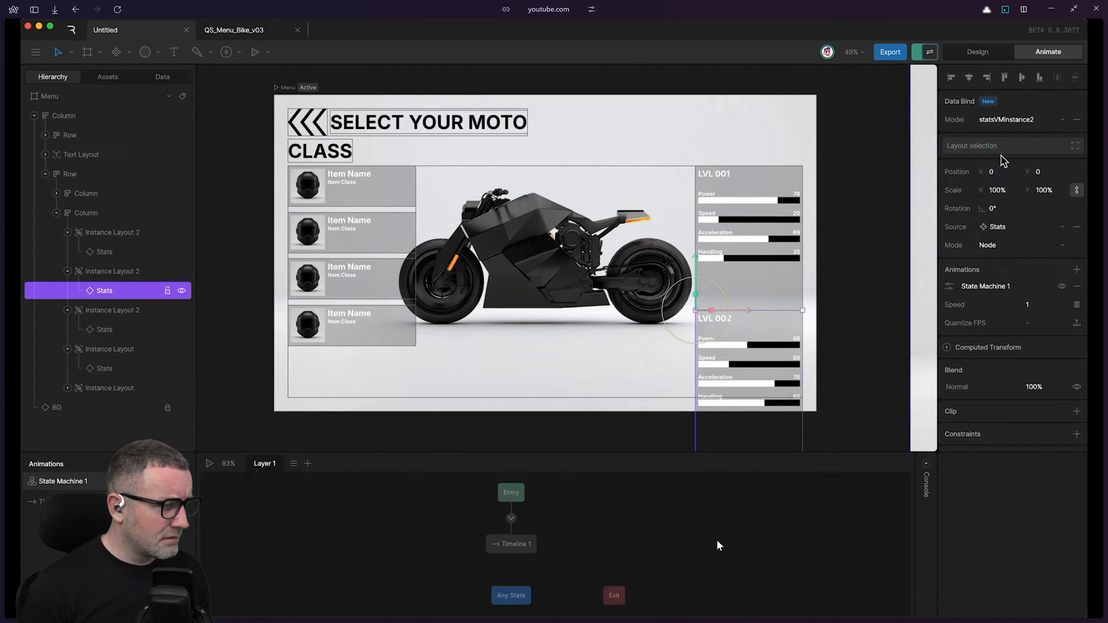
{"action": "key", "text": "Right"}
{"action": "key", "text": "Right"}
{"action": "key", "text": "Right"}
{"action": "key", "text": "Right"}
{"action": "key", "text": "Right"}
{"action": "key", "text": "Right"}
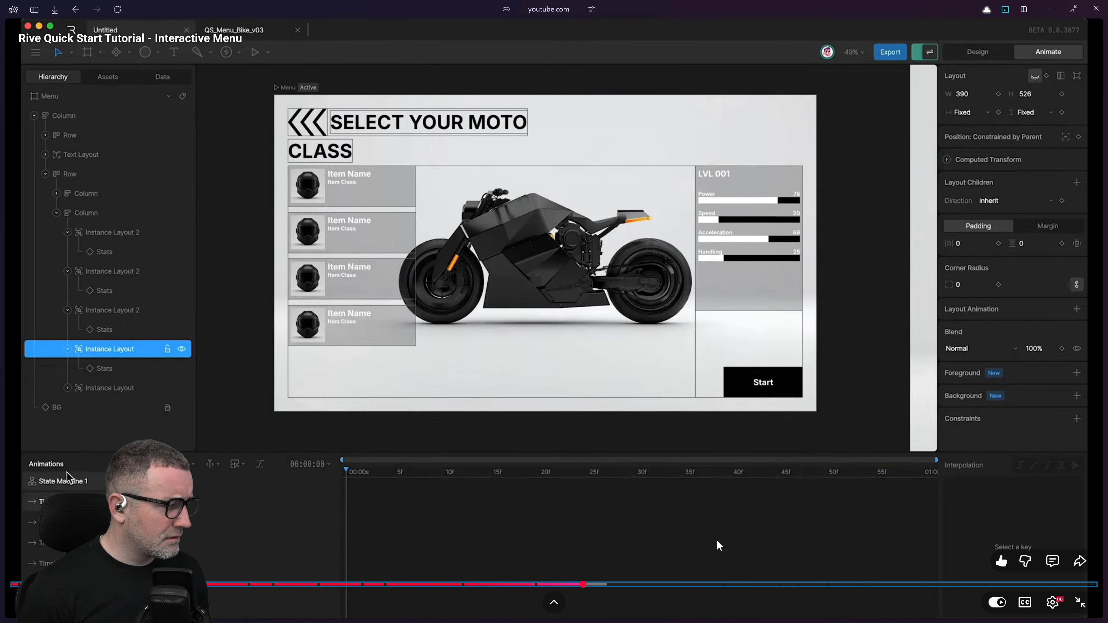
{"action": "key", "text": "Left"}
{"action": "key", "text": "Left"}
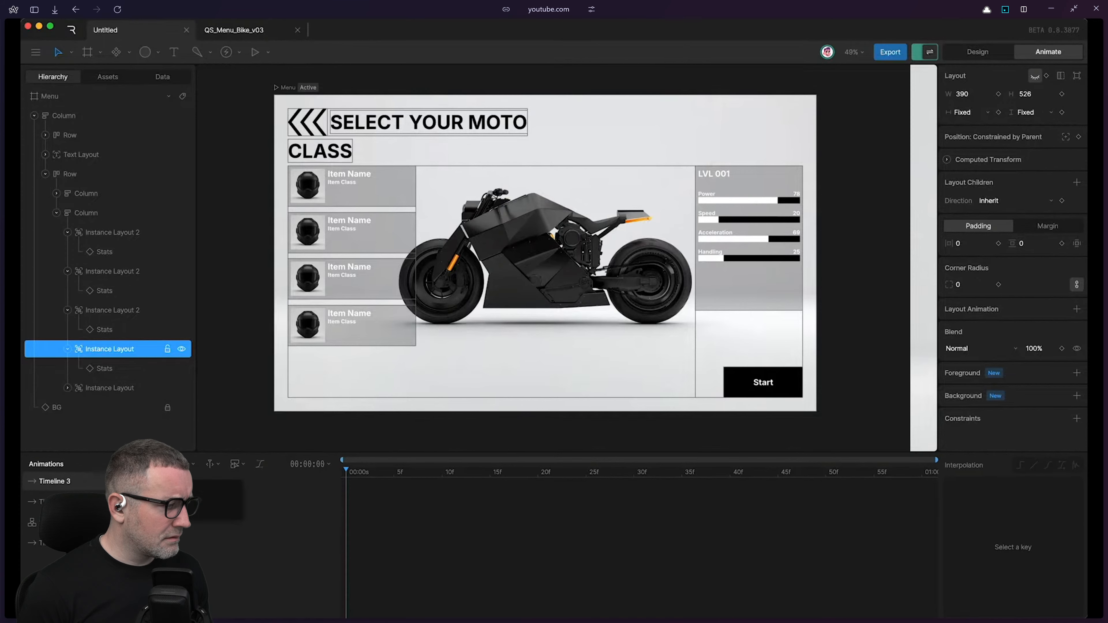
{"action": "key", "text": "Left"}
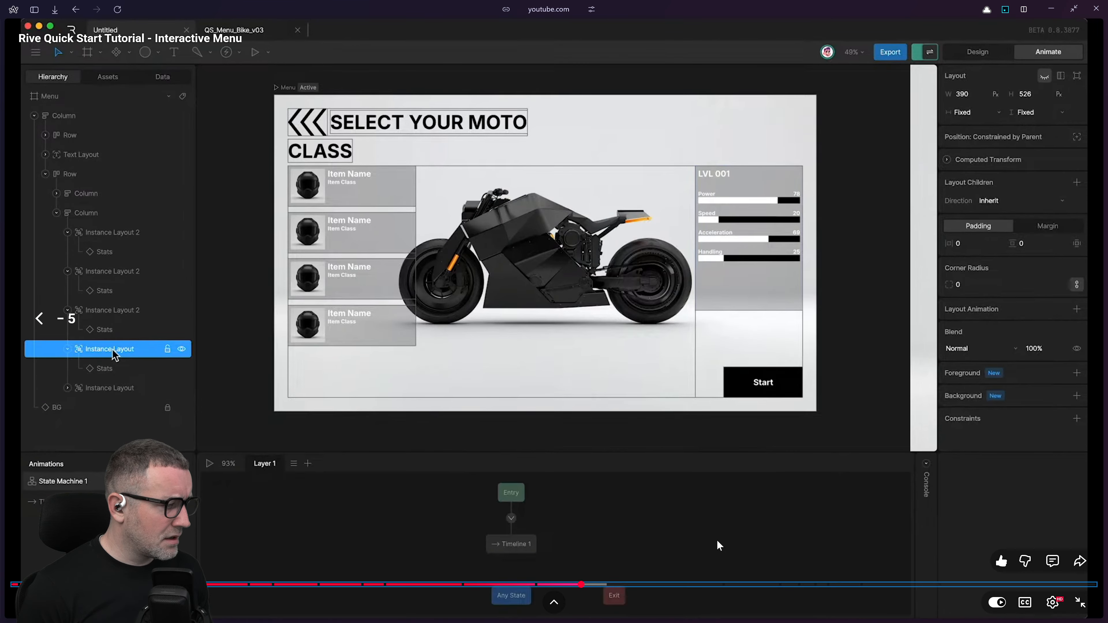
{"action": "key", "text": "space"}
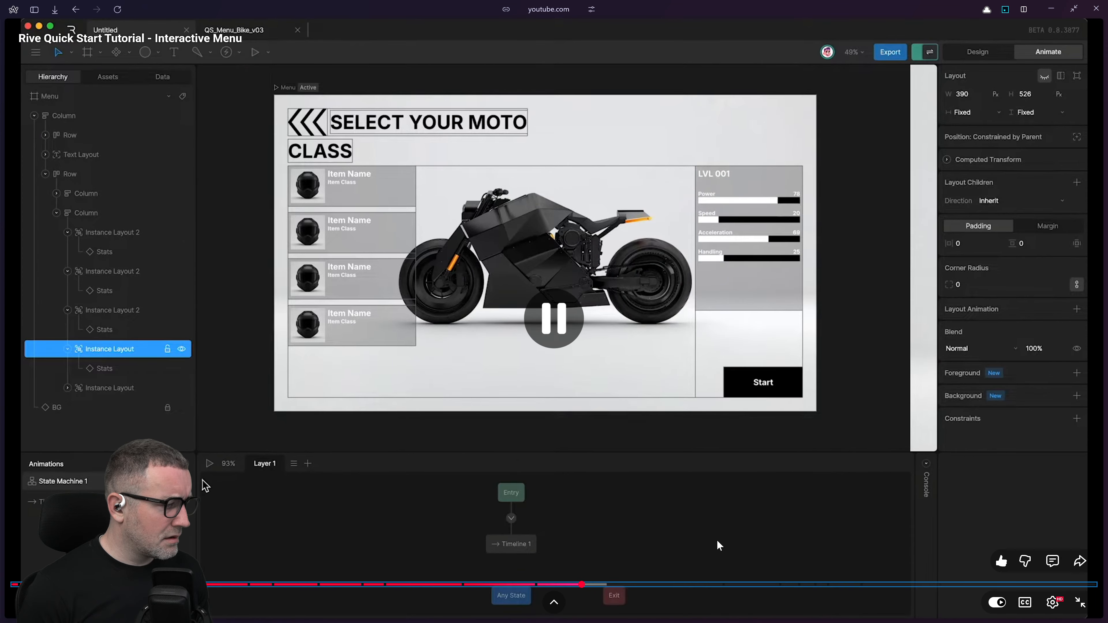
{"action": "key", "text": "space"}
{"action": "key", "text": "space"}
Step: Switch to Rive and examine the Menu artboard's four timelines, one at a time and selected together
{"action": "key", "text": "alt+Tab"}
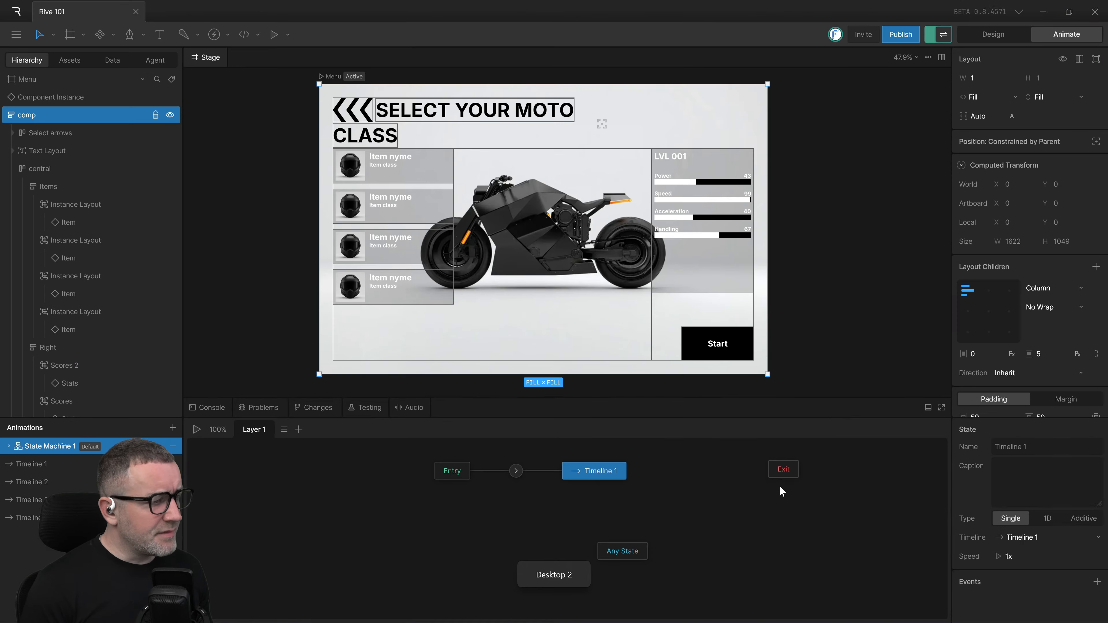
{"action": "left_click", "coordinate": [30, 464]}
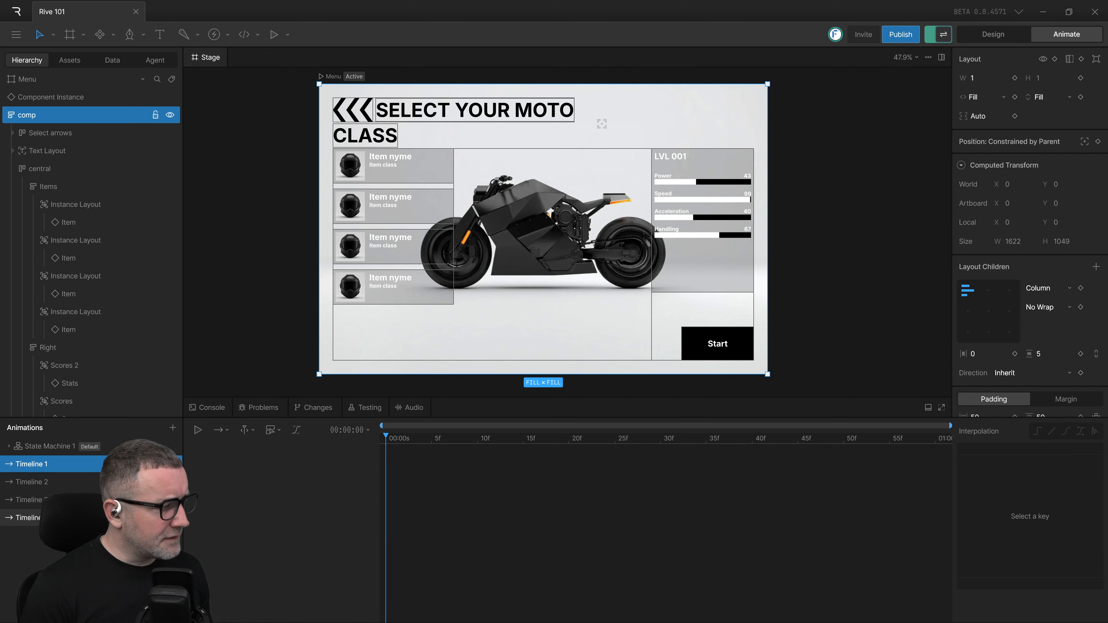
{"action": "left_click", "coordinate": [28, 517], "text": "shift"}
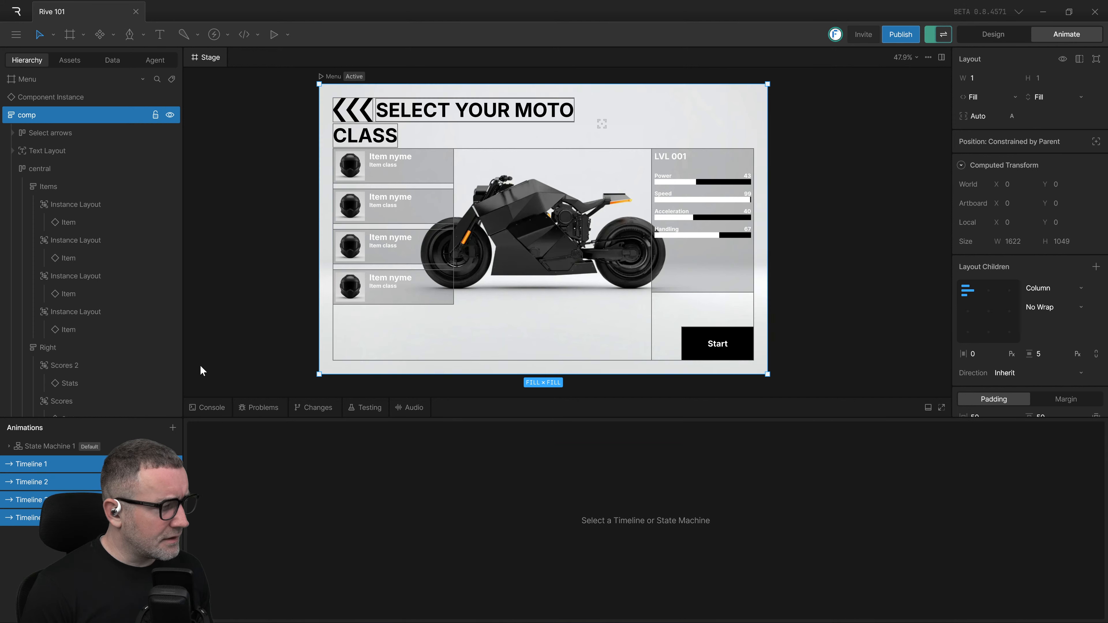
{"action": "left_click", "coordinate": [39, 487]}
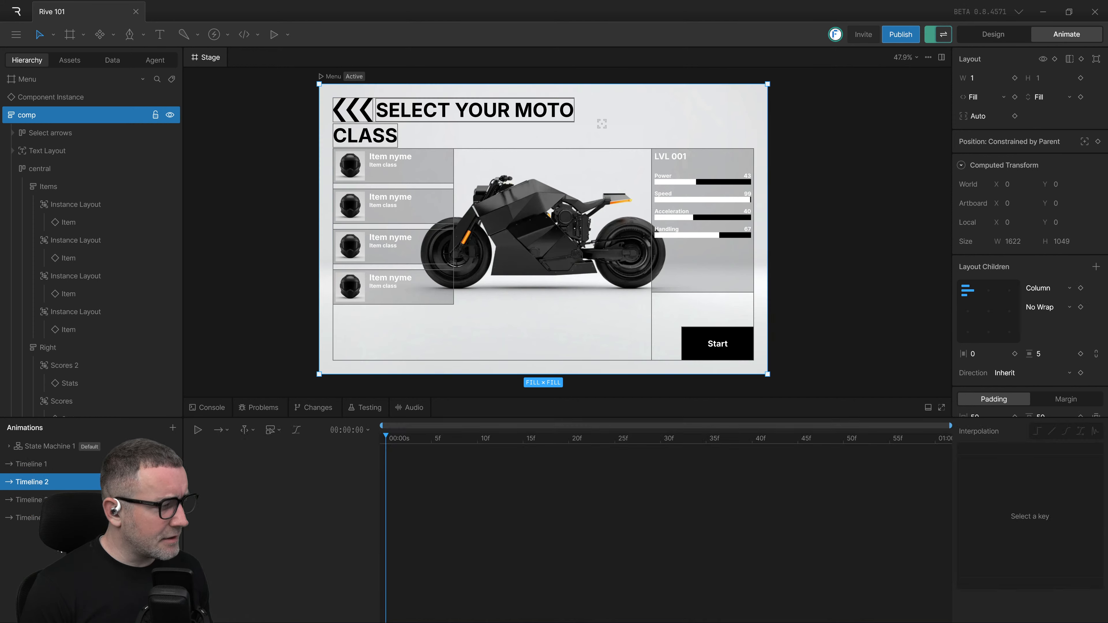
{"action": "left_click", "coordinate": [37, 516]}
{"action": "left_click", "coordinate": [44, 494]}
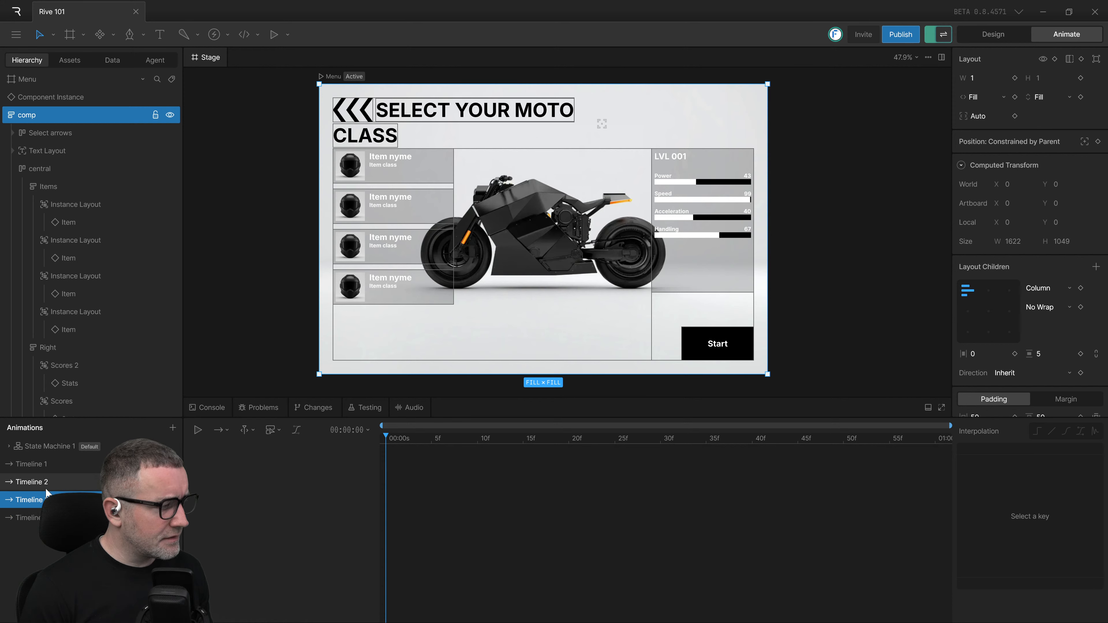
{"action": "left_click", "coordinate": [44, 488], "text": "ctrl"}
{"action": "left_click", "coordinate": [39, 516], "text": "ctrl"}
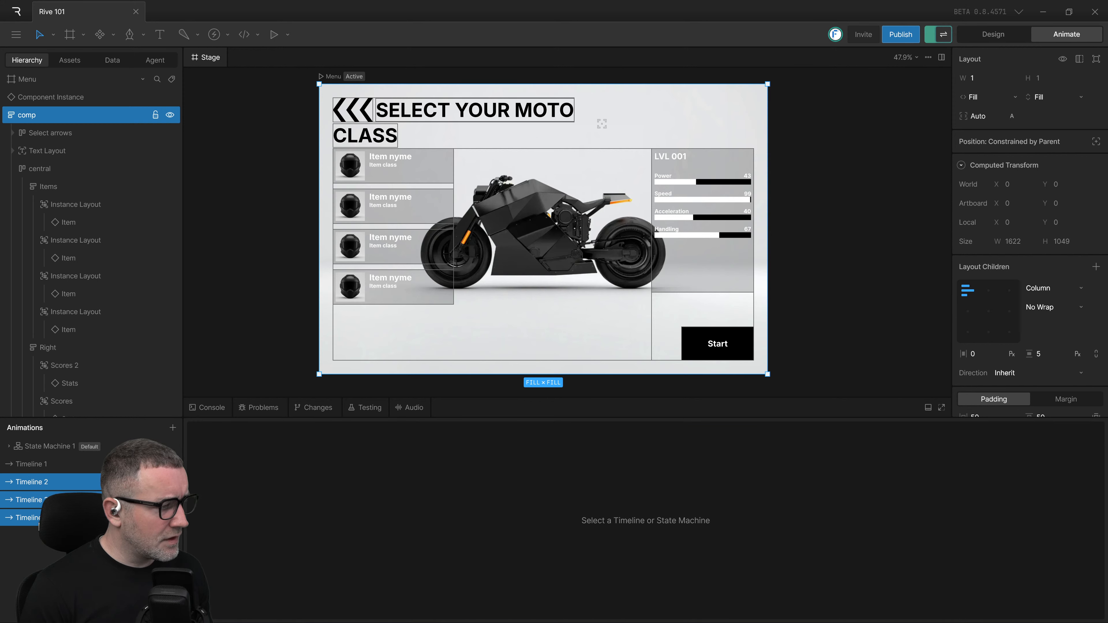
{"action": "left_click", "coordinate": [32, 464]}
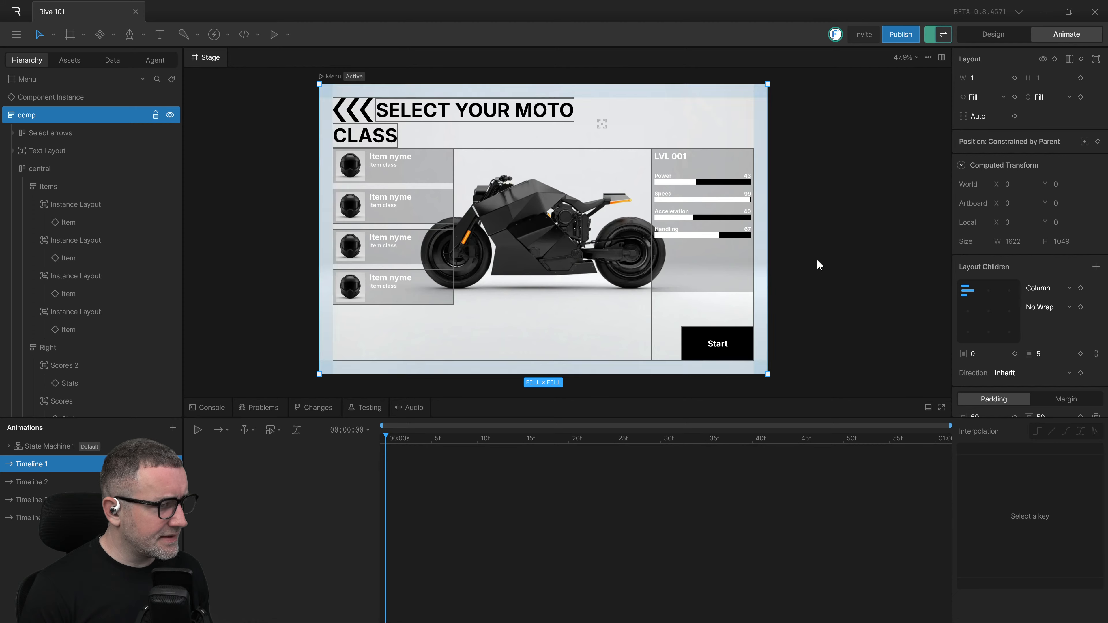
Step: Inspect the BG component's Solo and timelines for comparison, and return to the Menu artboard
{"action": "scroll", "coordinate": [574, 230], "scroll_direction": "right", "scroll_amount": 10}
{"action": "scroll", "coordinate": [558, 222], "scroll_direction": "right", "scroll_amount": 8}
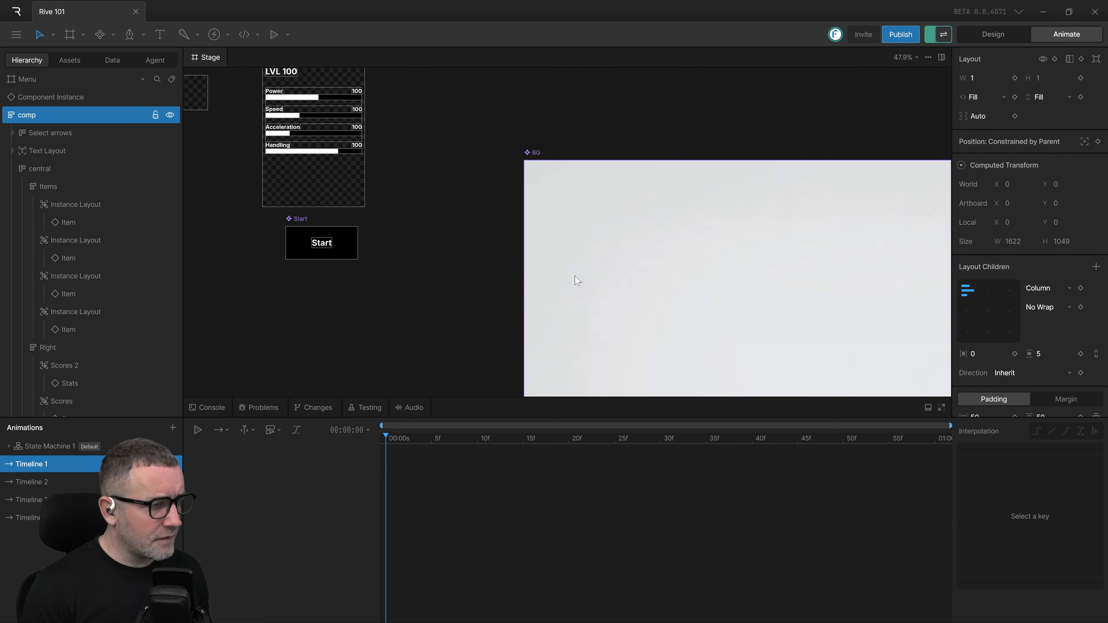
{"action": "scroll", "coordinate": [601, 275], "scroll_direction": "down", "scroll_amount": 3}
{"action": "scroll", "coordinate": [667, 269], "scroll_direction": "down", "scroll_amount": 5}
{"action": "double_click", "coordinate": [708, 265]}
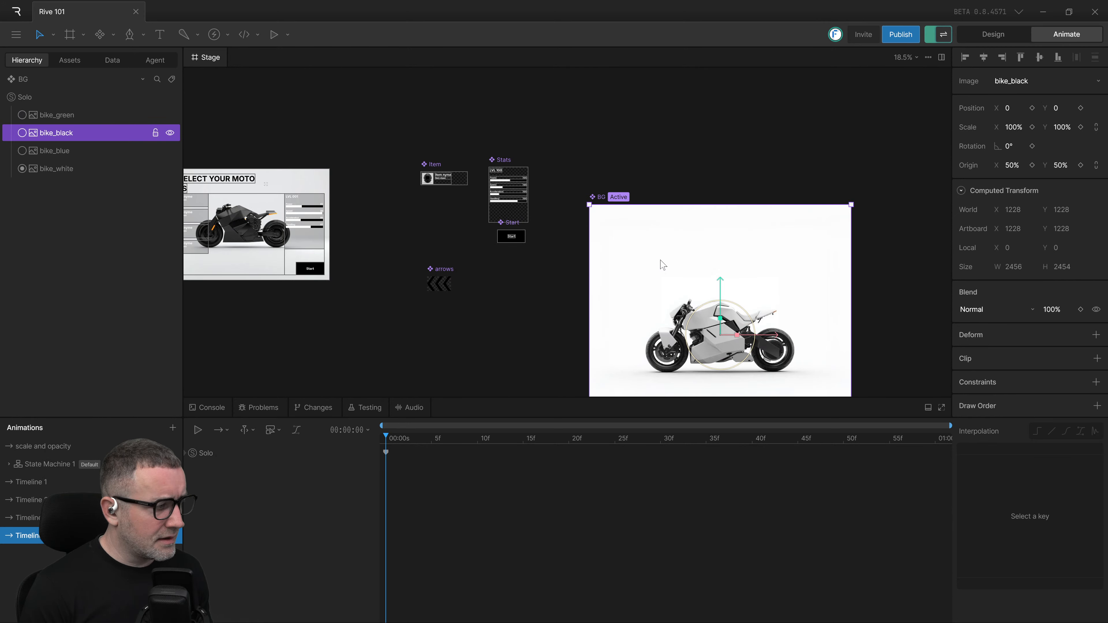
{"action": "left_click_drag", "start_coordinate": [432, 311], "coordinate": [734, 275]}
{"action": "left_click", "coordinate": [574, 211]}
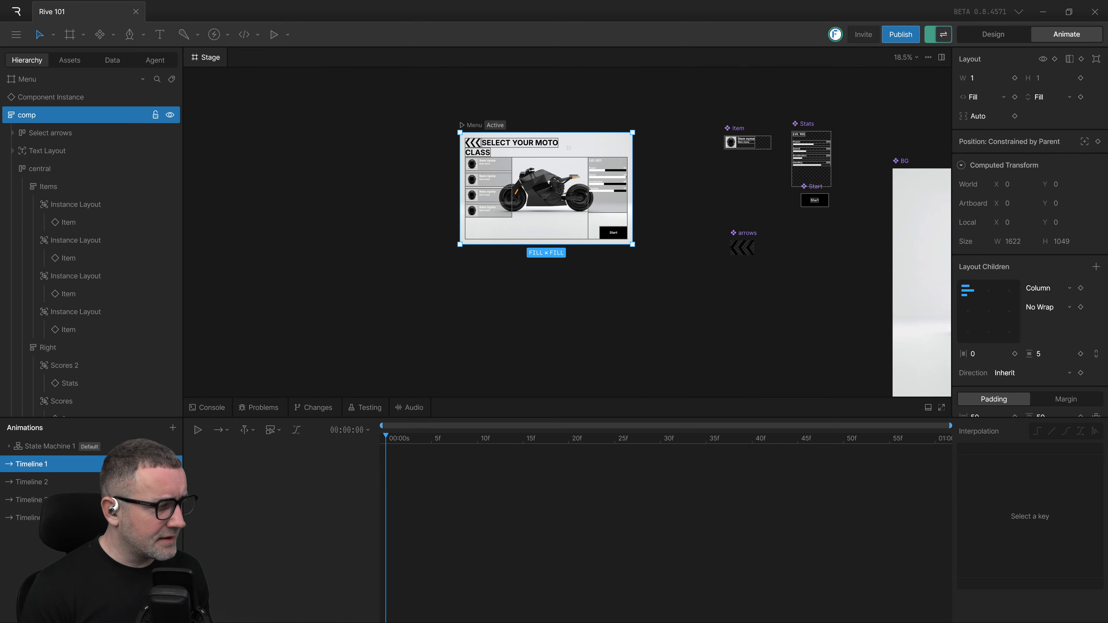
Step: Compare the Menu artboard's timelines with those in the YouTube tutorial, and select Timeline 4 in Rive
{"action": "left_click", "coordinate": [28, 483]}
{"action": "key", "text": "ctrl+super+Left"}
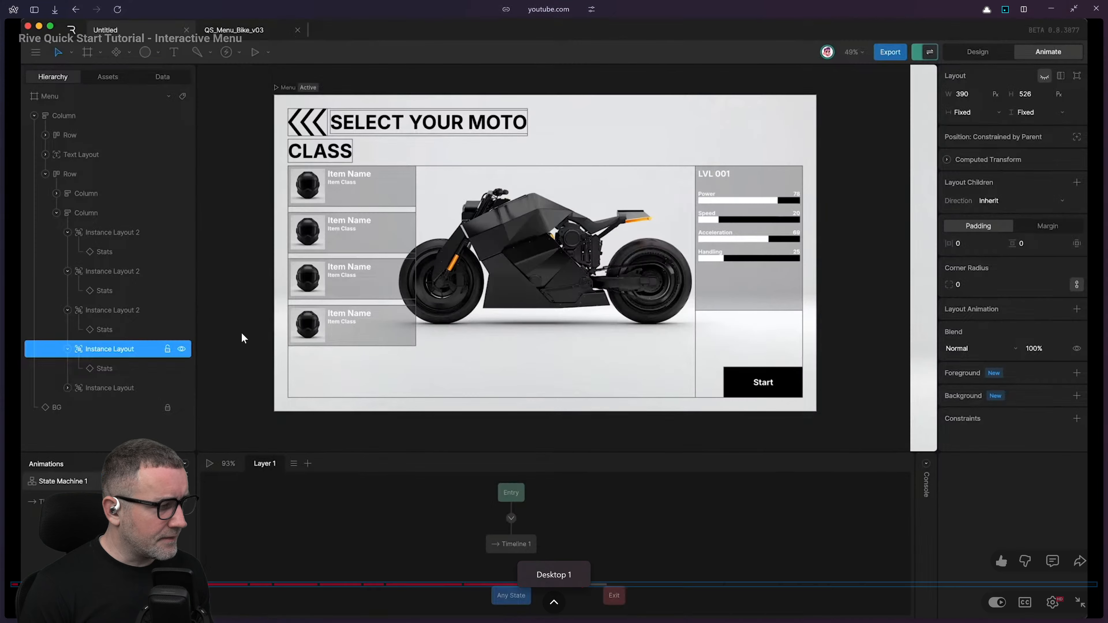
{"action": "left_click", "coordinate": [353, 453]}
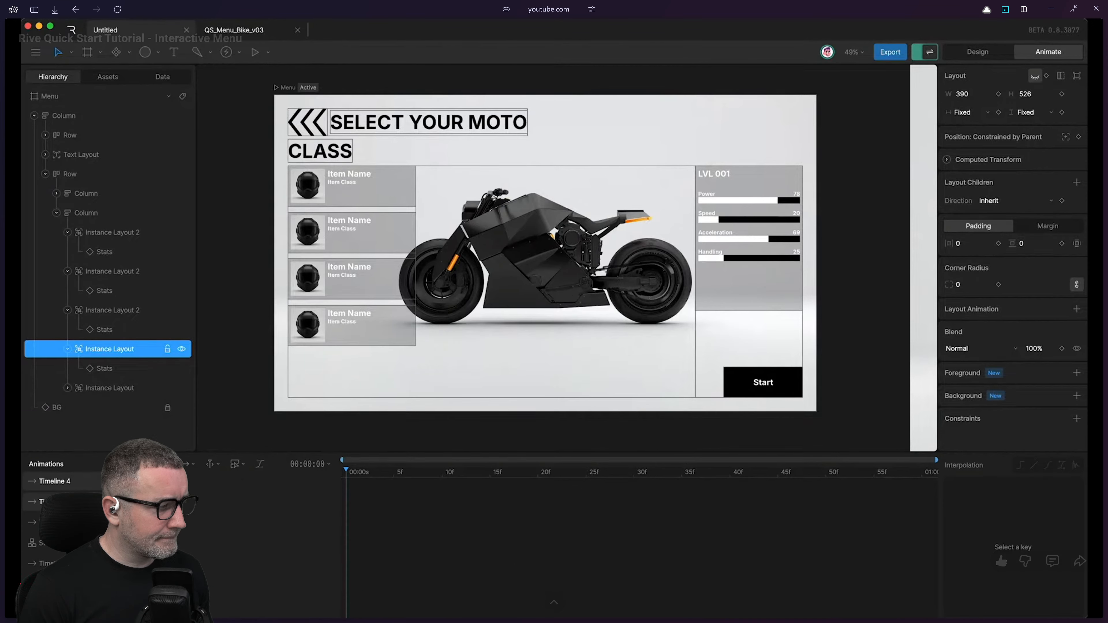
{"action": "left_click", "coordinate": [370, 452]}
{"action": "key", "text": "ctrl+super+Right"}
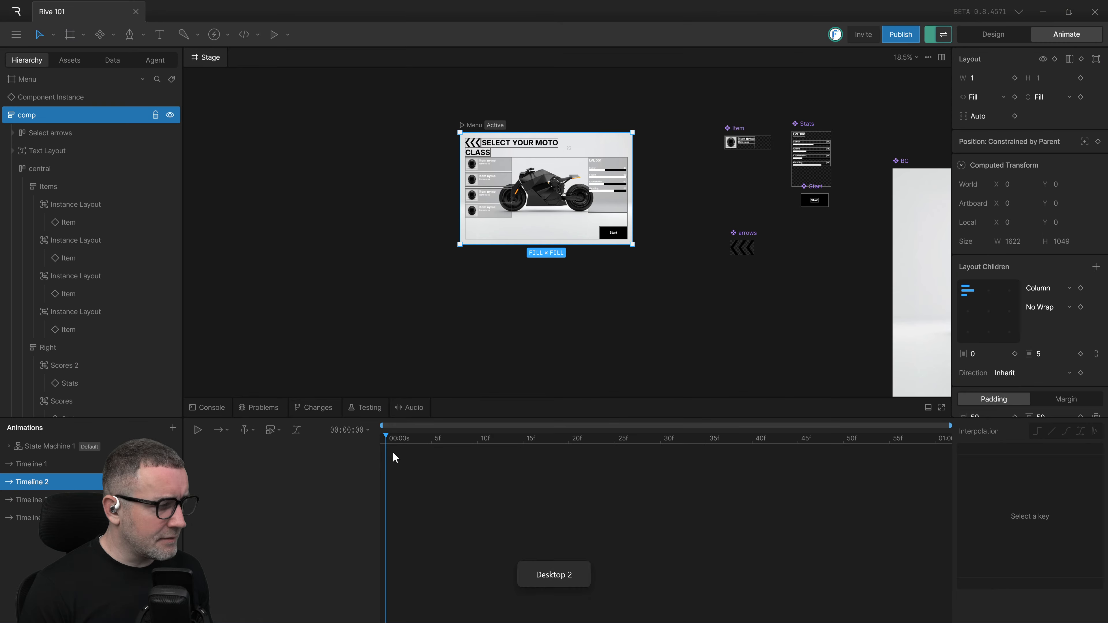
{"action": "key", "text": "ctrl+super+Left"}
{"action": "key", "text": "ctrl+super+Right"}
{"action": "left_click", "coordinate": [19, 518]}
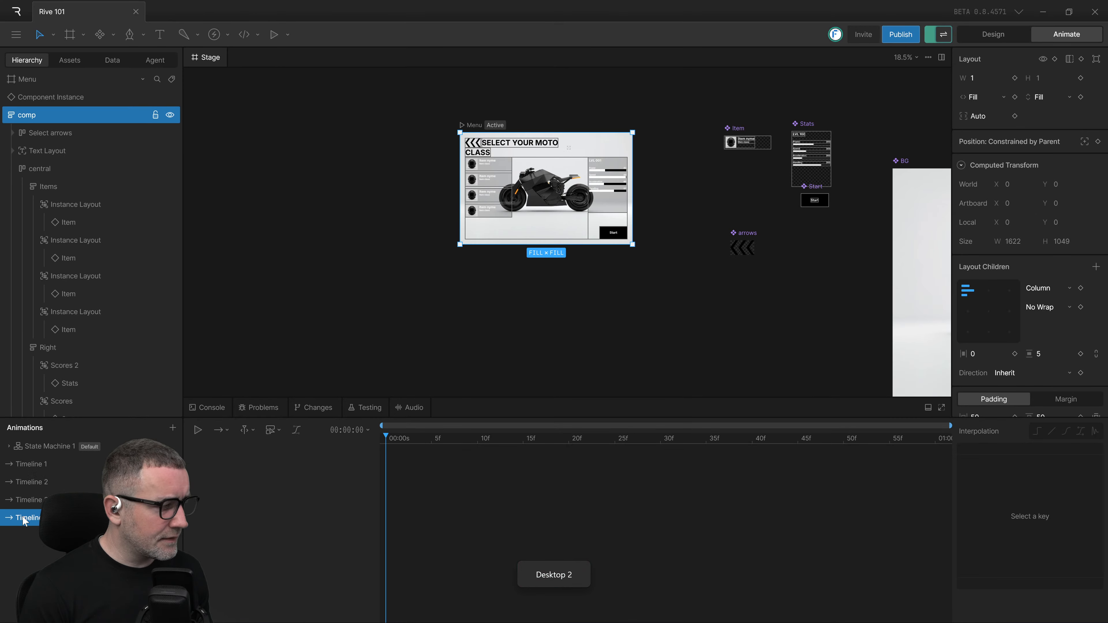
Step: Try to delete Timelines 2 to 4 from the Menu artboard, and undo the deletion of comp
{"action": "left_click", "coordinate": [27, 482], "text": "shift"}
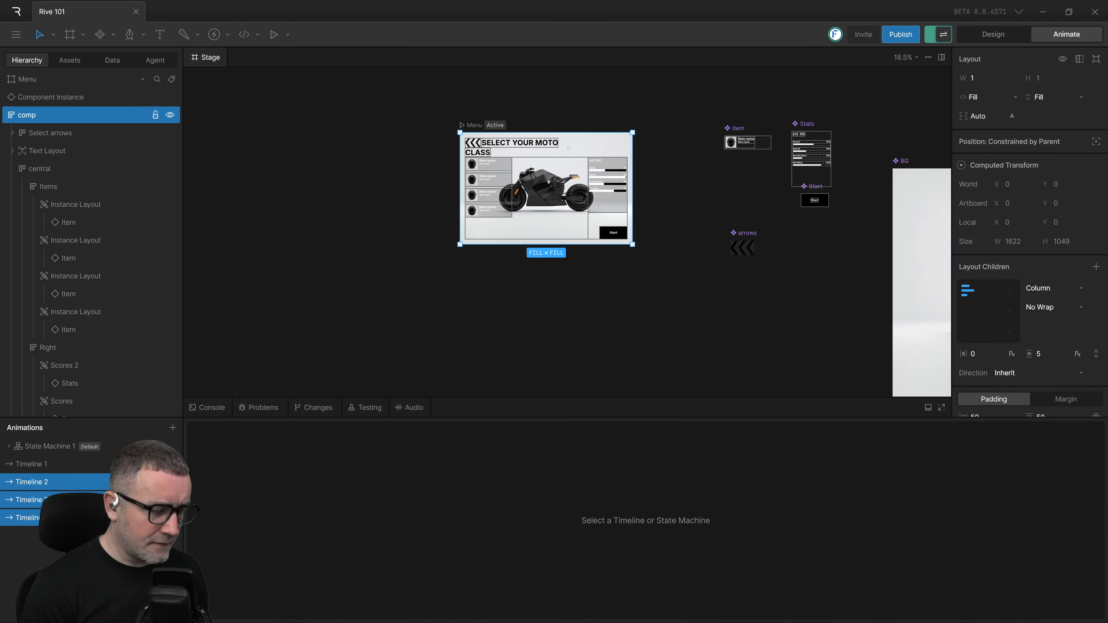
{"action": "key", "text": "Delete"}
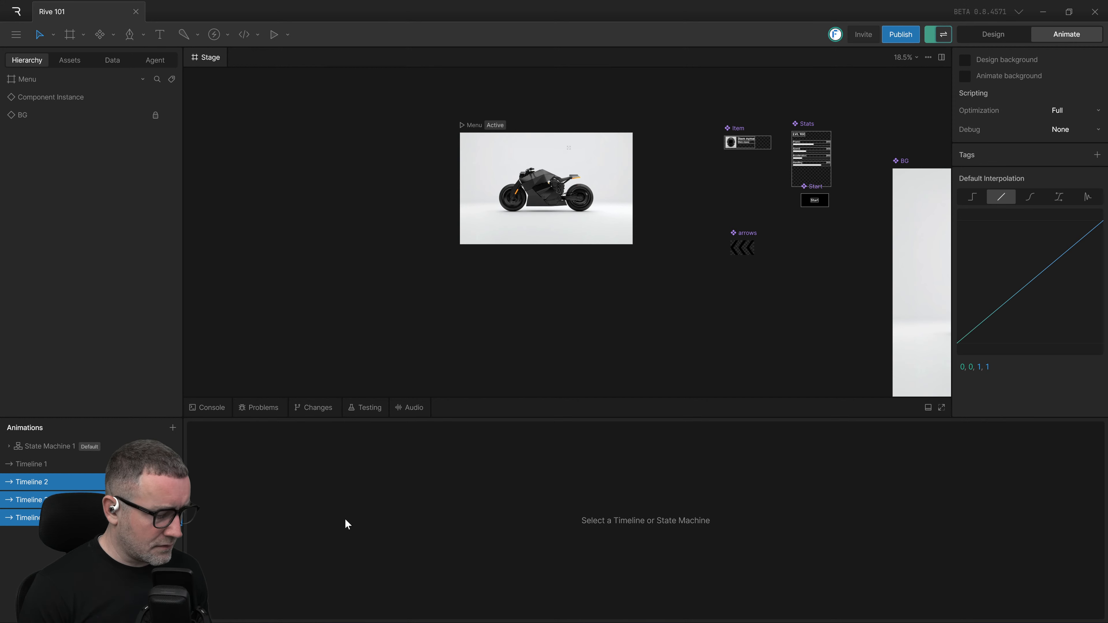
{"action": "key", "text": "ctrl+z"}
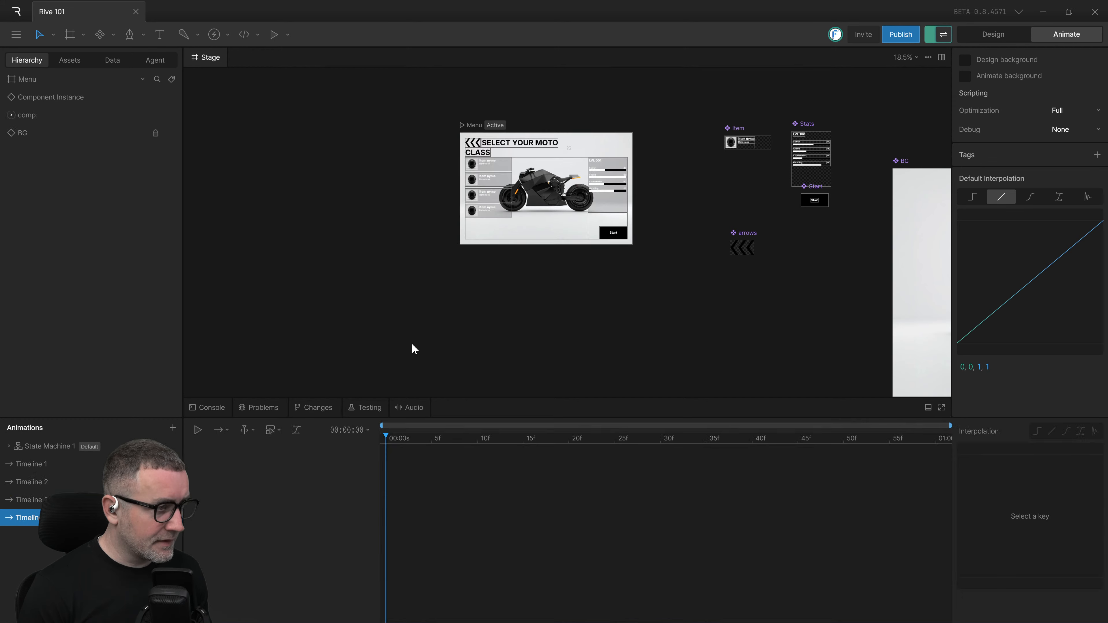
Step: Delete Timelines 2, 3 and 4 from the Menu artboard, keeping Timeline 1
{"action": "left_click", "coordinate": [39, 499], "text": "shift"}
{"action": "left_click", "coordinate": [42, 483], "text": "shift"}
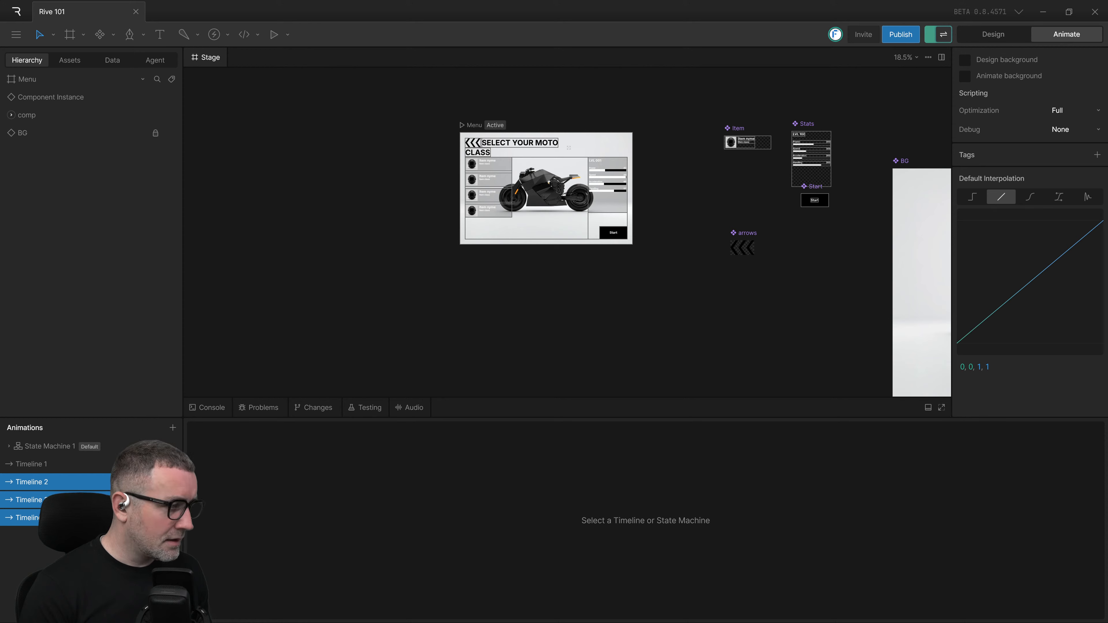
{"action": "left_click", "coordinate": [37, 483]}
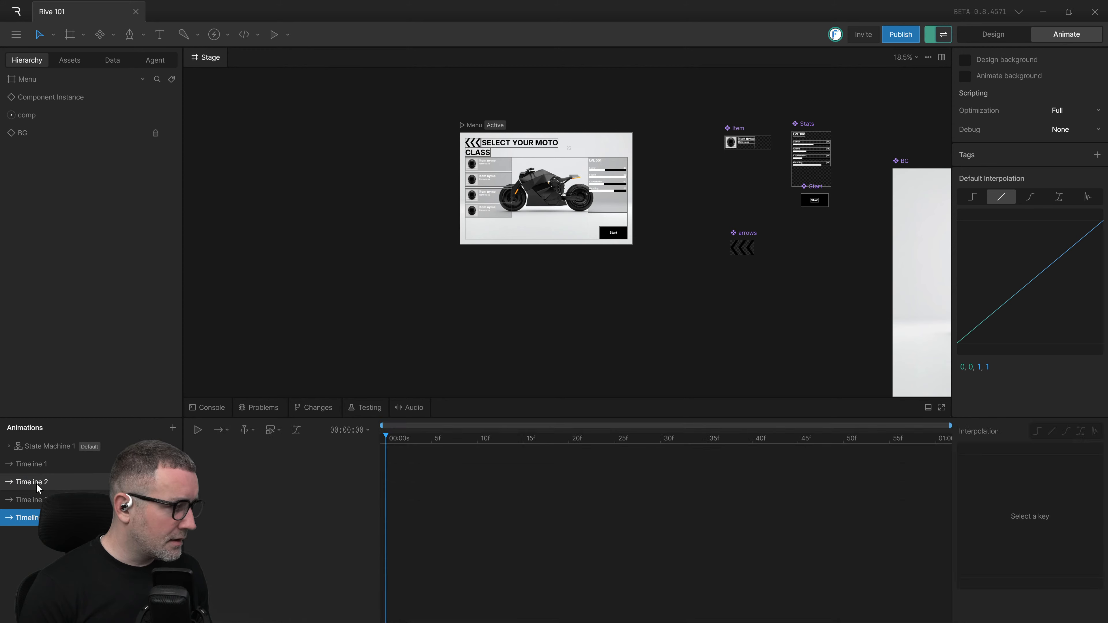
{"action": "left_click", "coordinate": [26, 518], "text": "shift"}
{"action": "right_click", "coordinate": [27, 518]}
{"action": "left_click", "coordinate": [43, 557]}
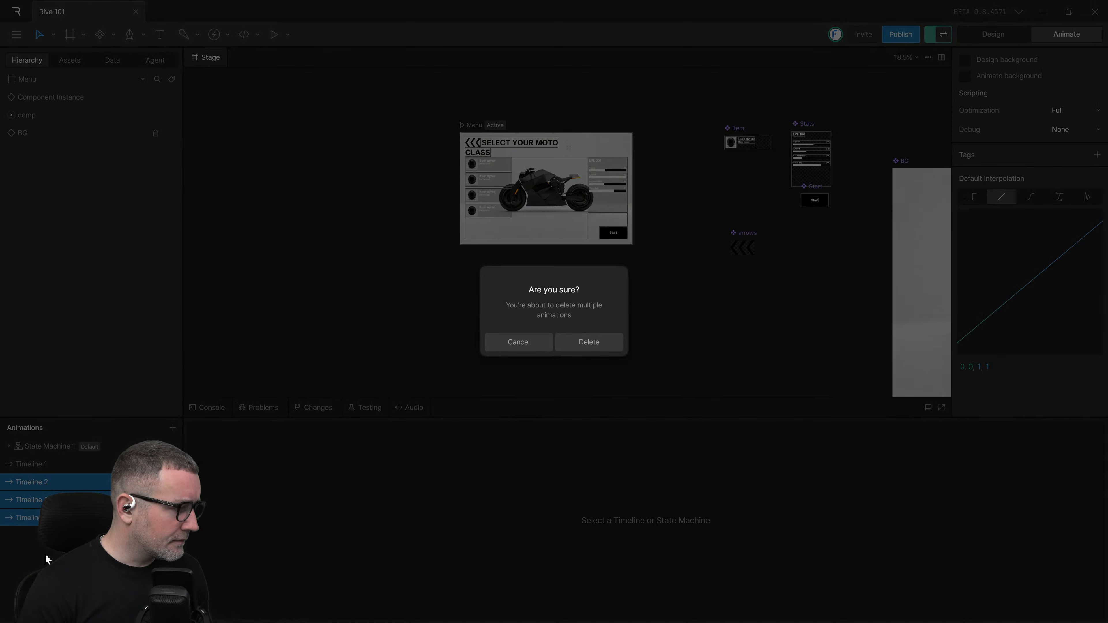
{"action": "left_click", "coordinate": [585, 342]}
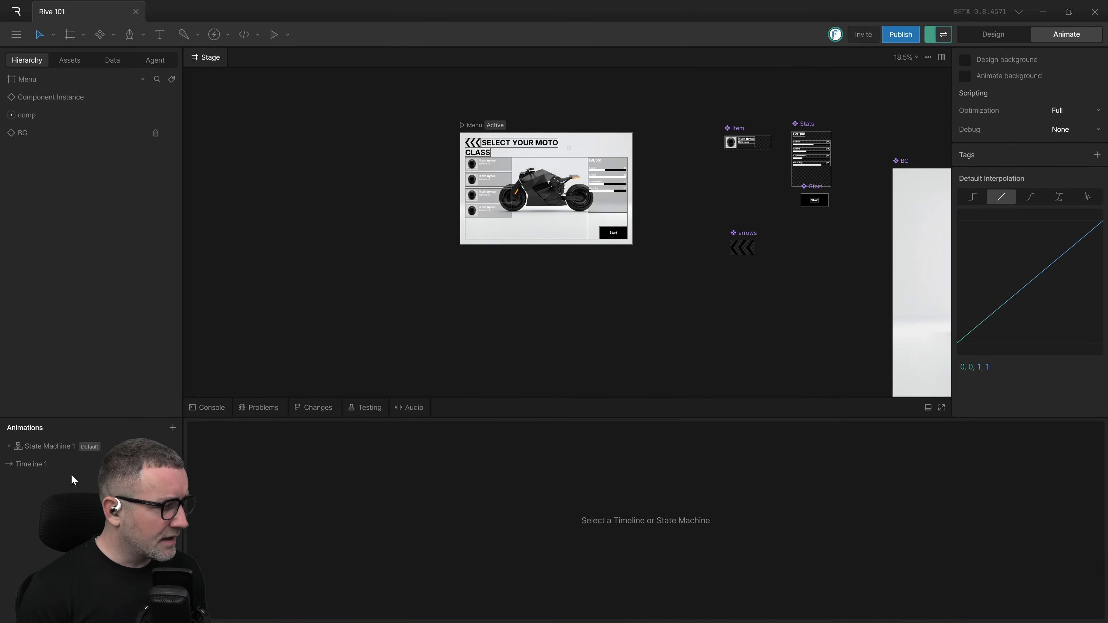
Step: Check State Machine 1, and bring Timelines 2, 3 and 4 back next to Timeline 1
{"action": "left_click", "coordinate": [53, 466]}
{"action": "left_click", "coordinate": [45, 447]}
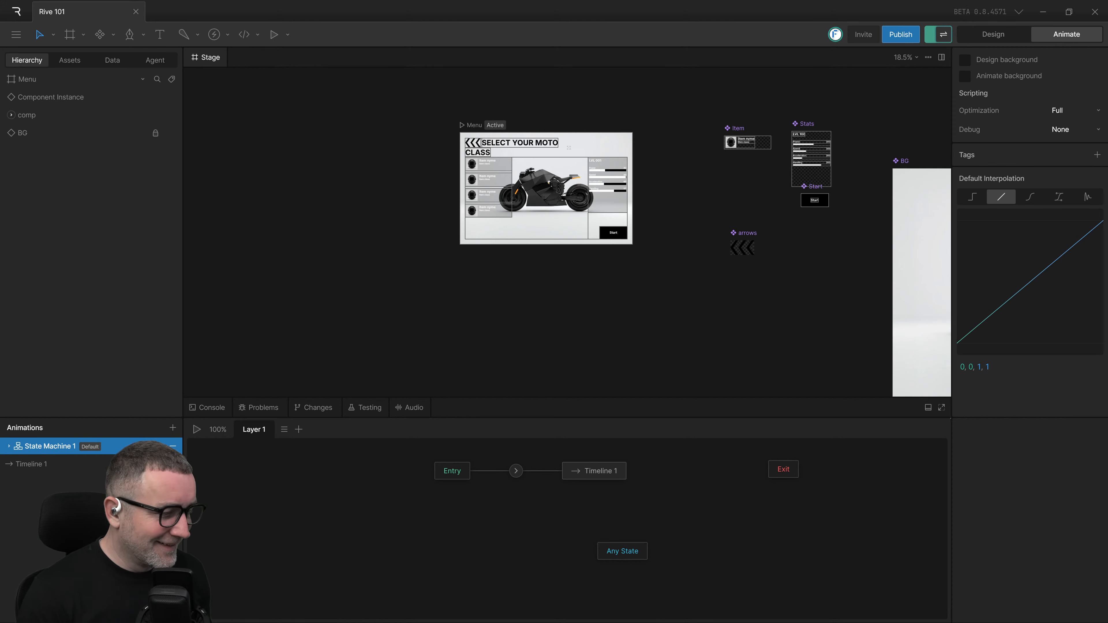
{"action": "left_click", "coordinate": [53, 464]}
{"action": "left_click", "coordinate": [70, 509]}
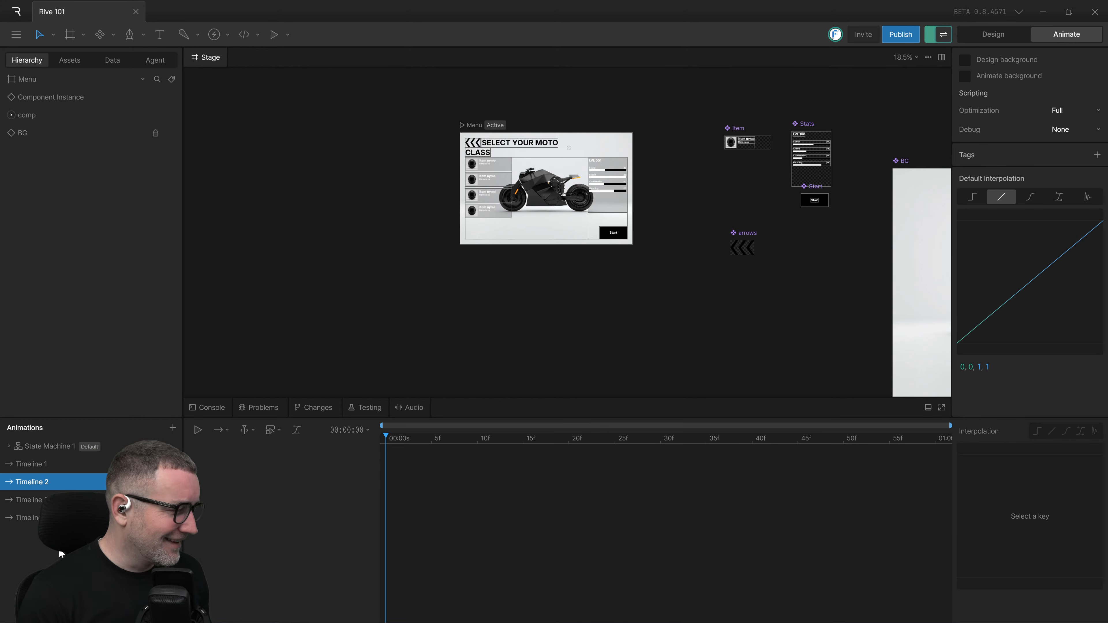
Step: Compare Timeline 1 with Timeline 2, and look over the Menu artboard and the components on the stage
{"action": "left_click", "coordinate": [34, 468]}
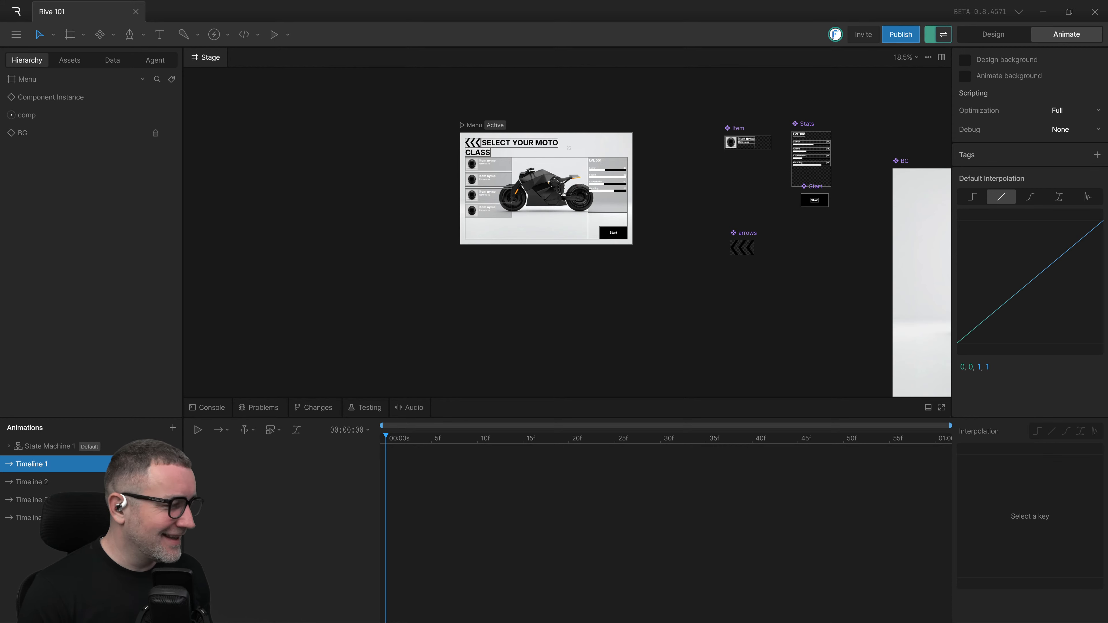
{"action": "left_click", "coordinate": [35, 479]}
{"action": "left_click", "coordinate": [35, 470]}
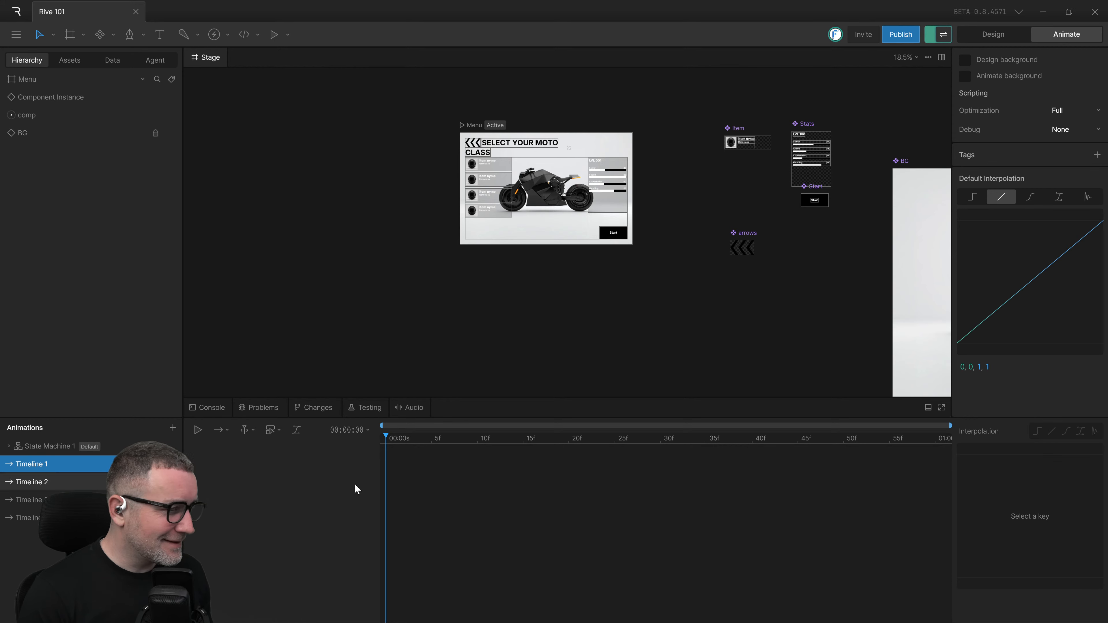
{"action": "scroll", "coordinate": [562, 267], "scroll_direction": "down", "scroll_amount": 2}
{"action": "scroll", "coordinate": [562, 267], "scroll_direction": "right", "scroll_amount": 2}
{"action": "scroll", "coordinate": [518, 221], "scroll_direction": "up", "scroll_amount": 2}
{"action": "scroll", "coordinate": [519, 221], "scroll_direction": "left", "scroll_amount": 1}
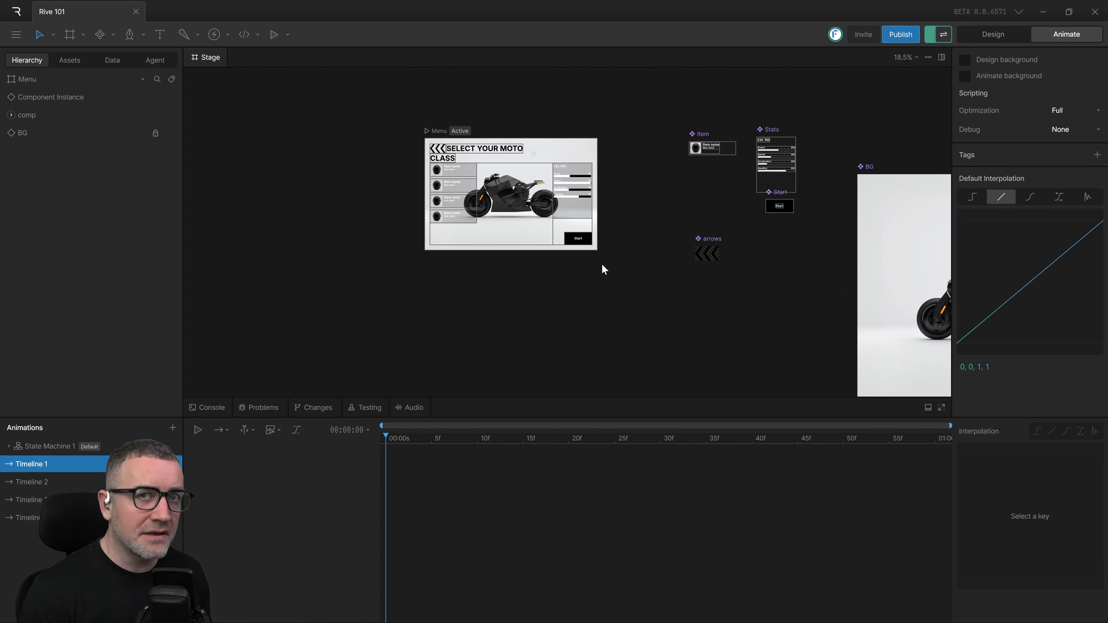
{"action": "scroll", "coordinate": [583, 314], "scroll_direction": "up", "scroll_amount": 1}
{"action": "scroll", "coordinate": [582, 315], "scroll_direction": "left", "scroll_amount": 1}
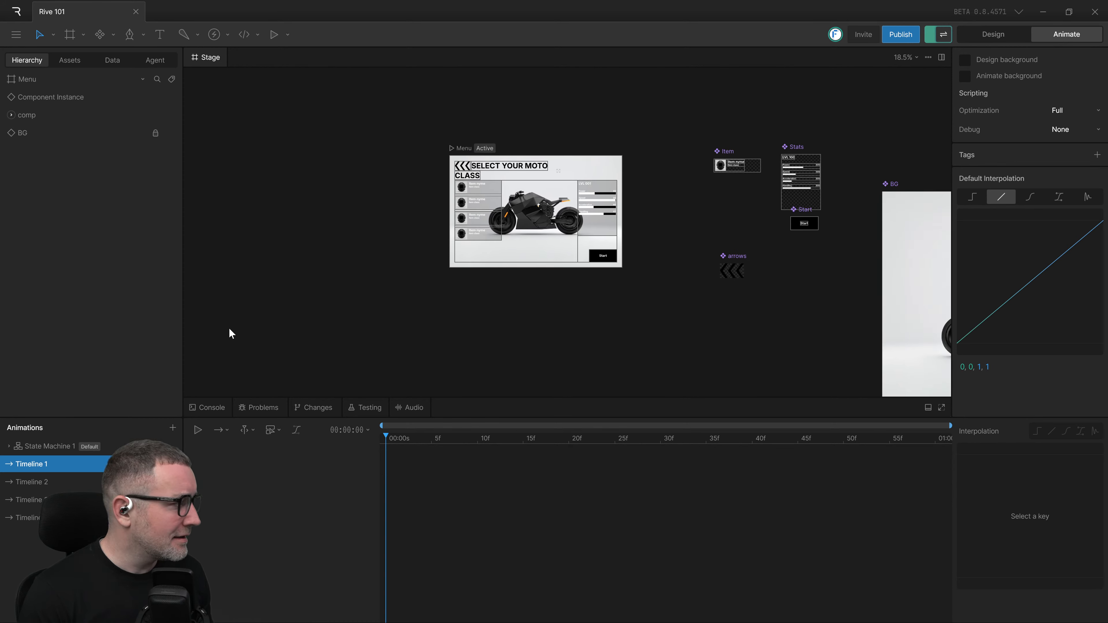
Step: Examine State Machine 1, and switch to the YouTube tutorial to watch how the new timelines are named
{"action": "left_click", "coordinate": [48, 446]}
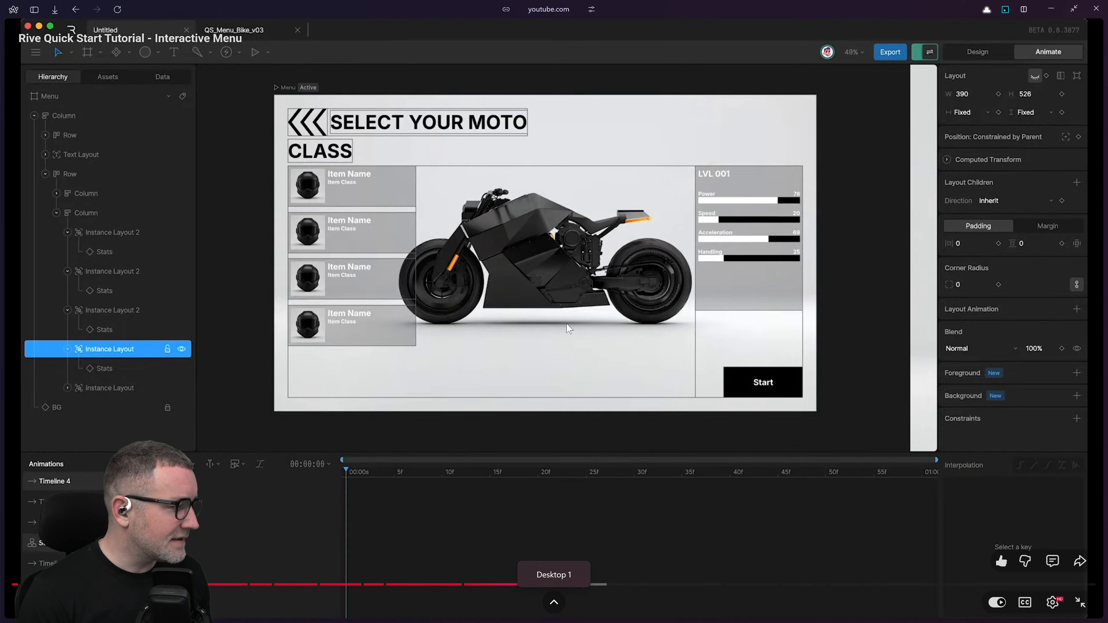
{"action": "left_click", "coordinate": [568, 328]}
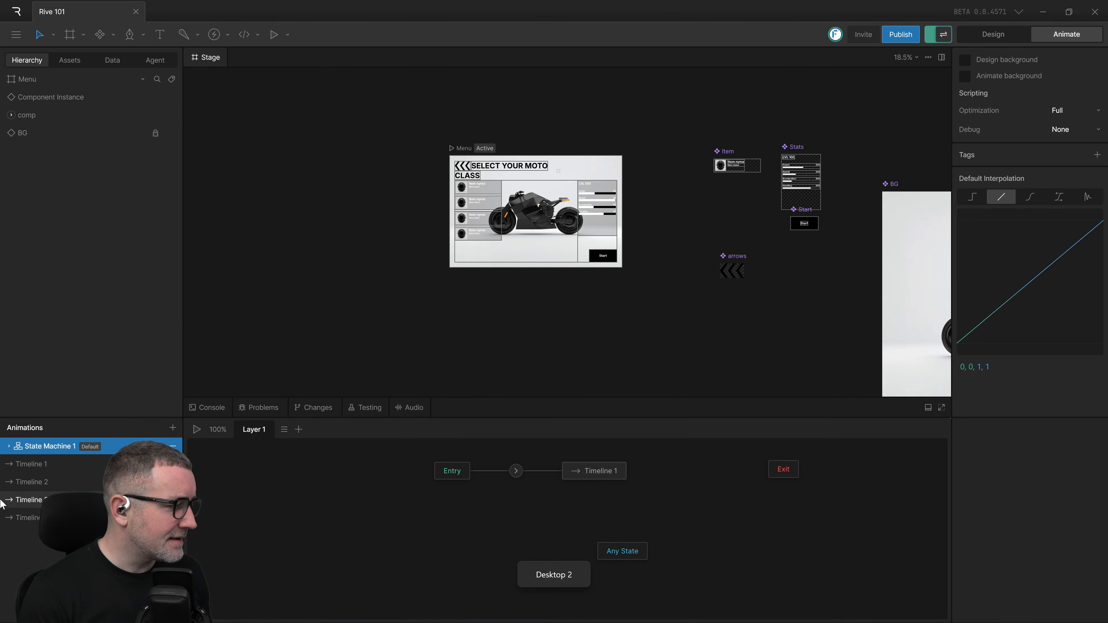
Step: Switch to Rive and rename Timeline 1 as statsInstance0
{"action": "left_click", "coordinate": [30, 469]}
{"action": "double_click", "coordinate": [42, 471]}
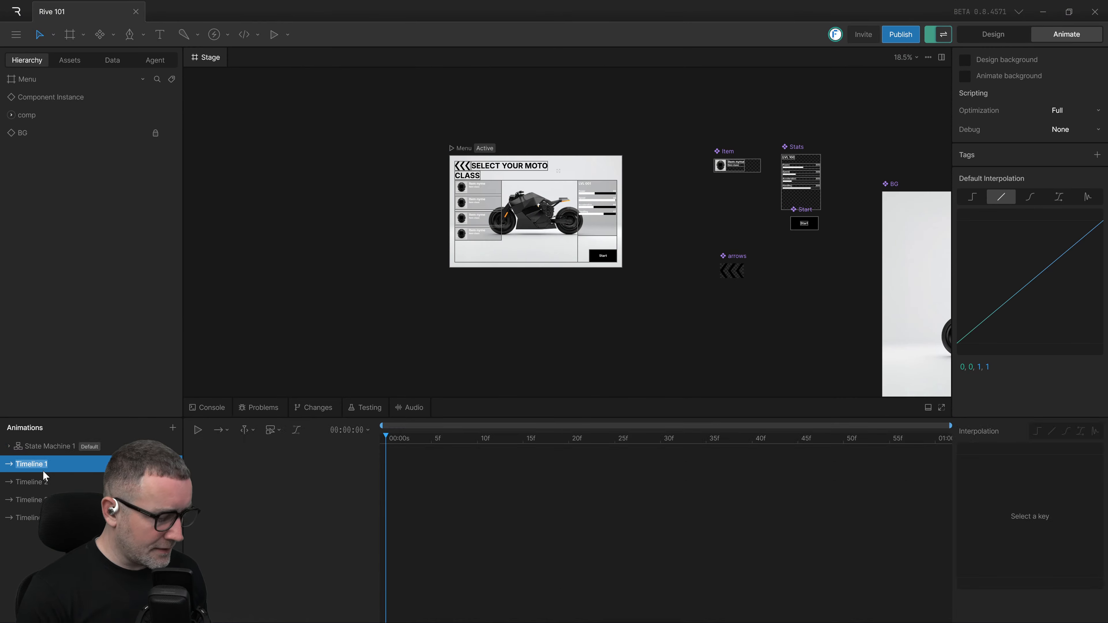
{"action": "type", "text": "stats"}
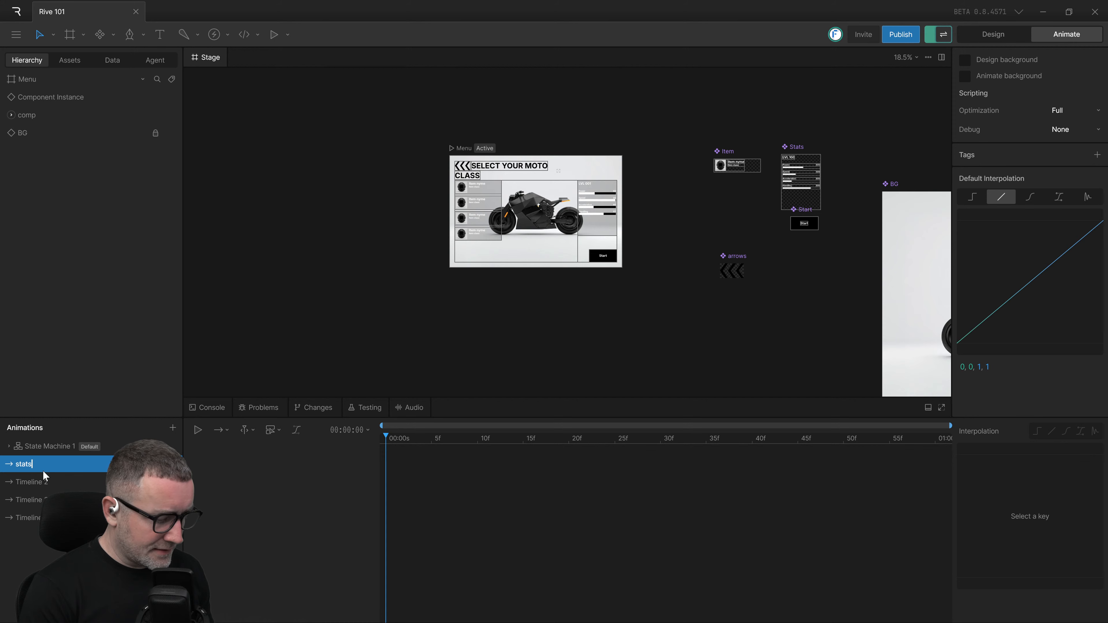
{"action": "type", "text": "Instance0"}
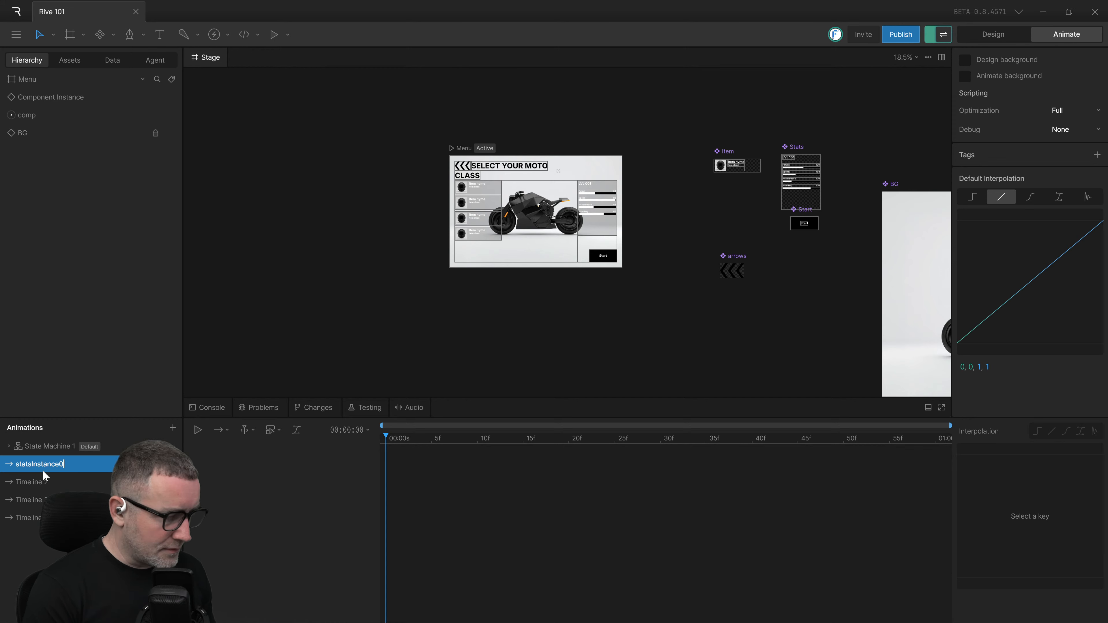
{"action": "key", "text": "Return"}
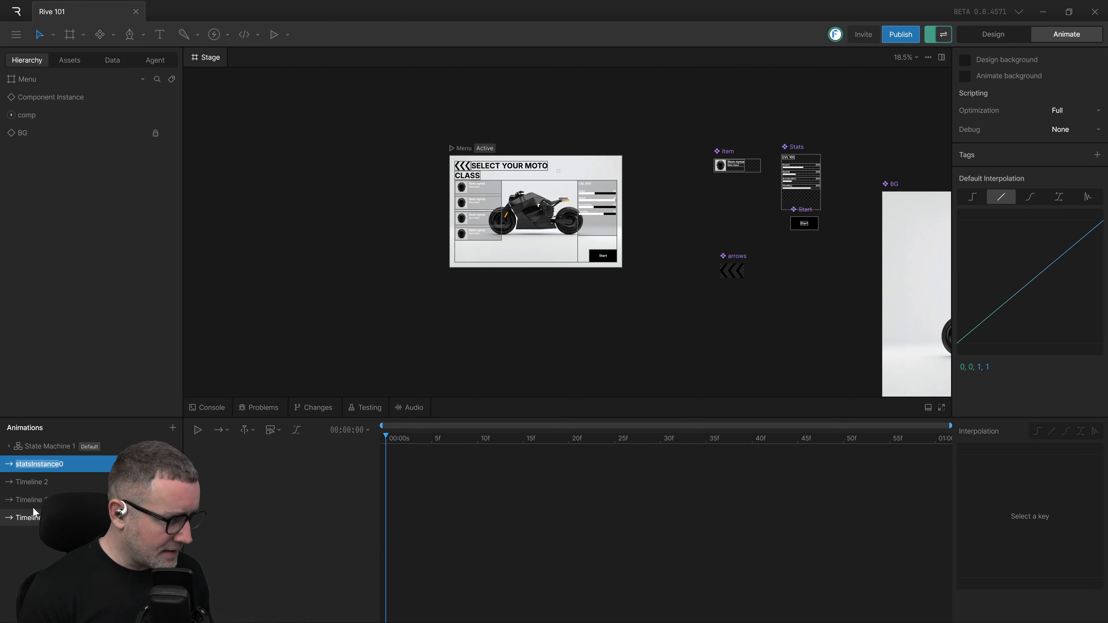
Step: Rename Timeline 2 as statsInstance1, and rename Timelines 3 and 4 following the same statsInstance naming
{"action": "double_click", "coordinate": [35, 482]}
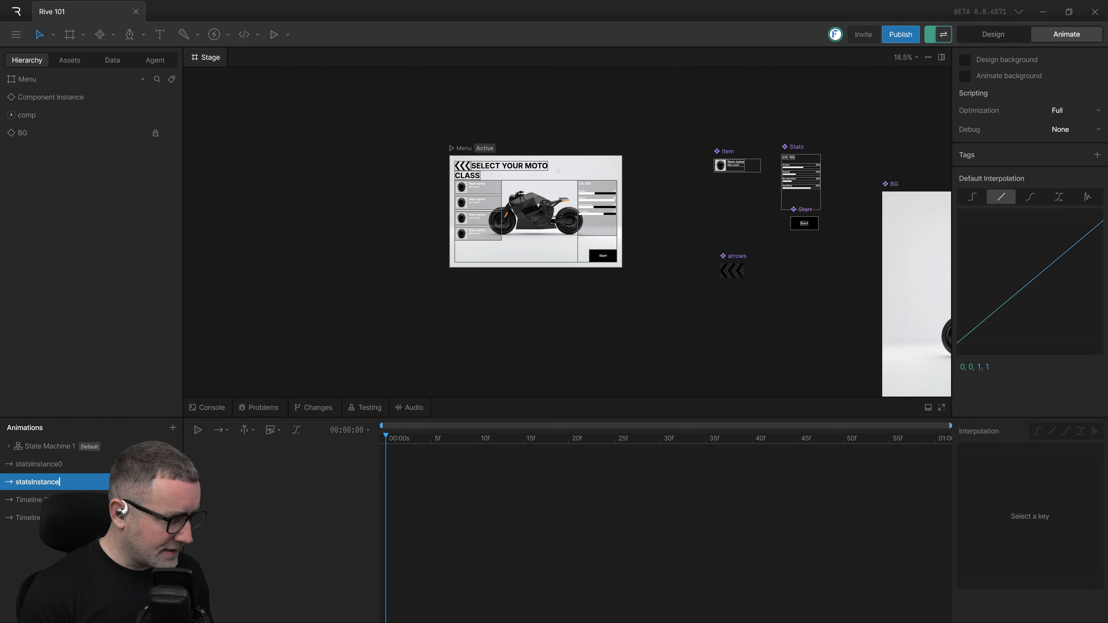
{"action": "type", "text": "1"}
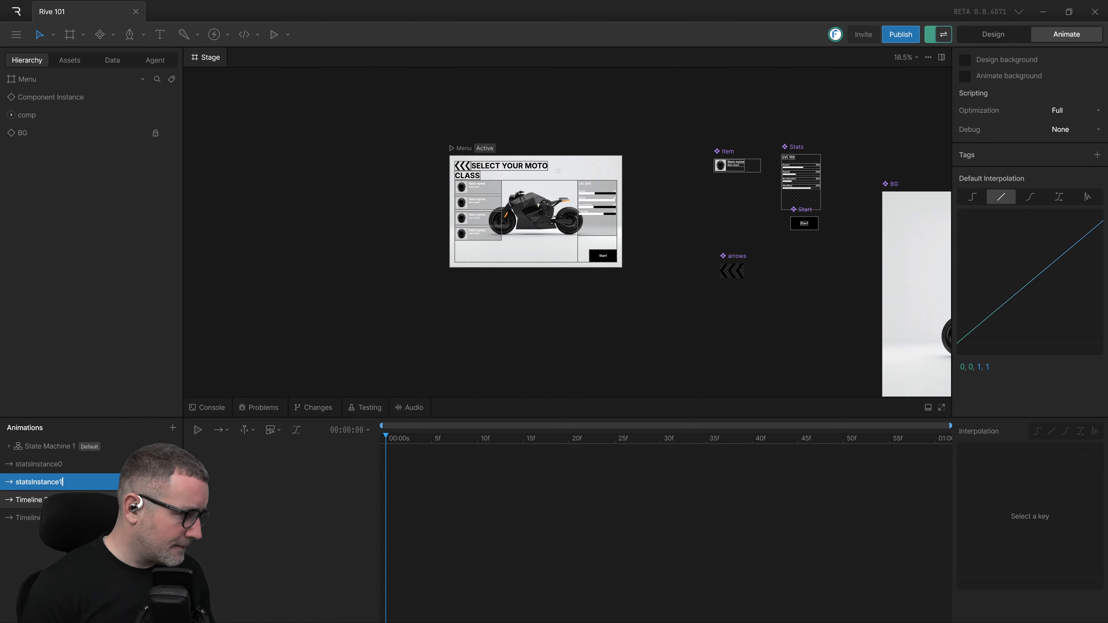
{"action": "left_click", "coordinate": [65, 500]}
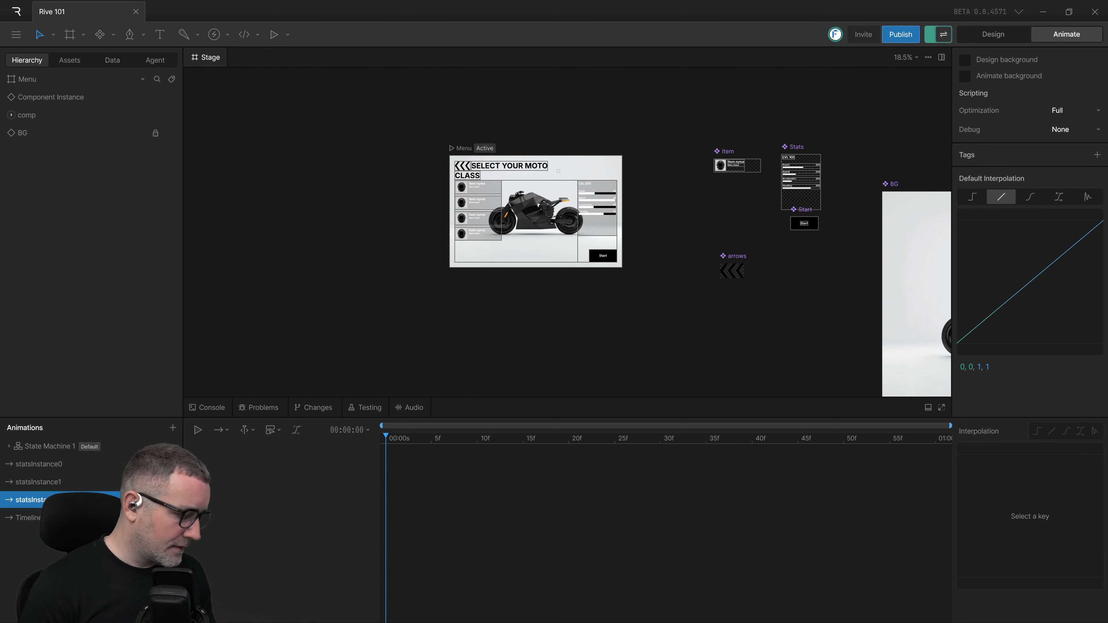
{"action": "double_click", "coordinate": [34, 517]}
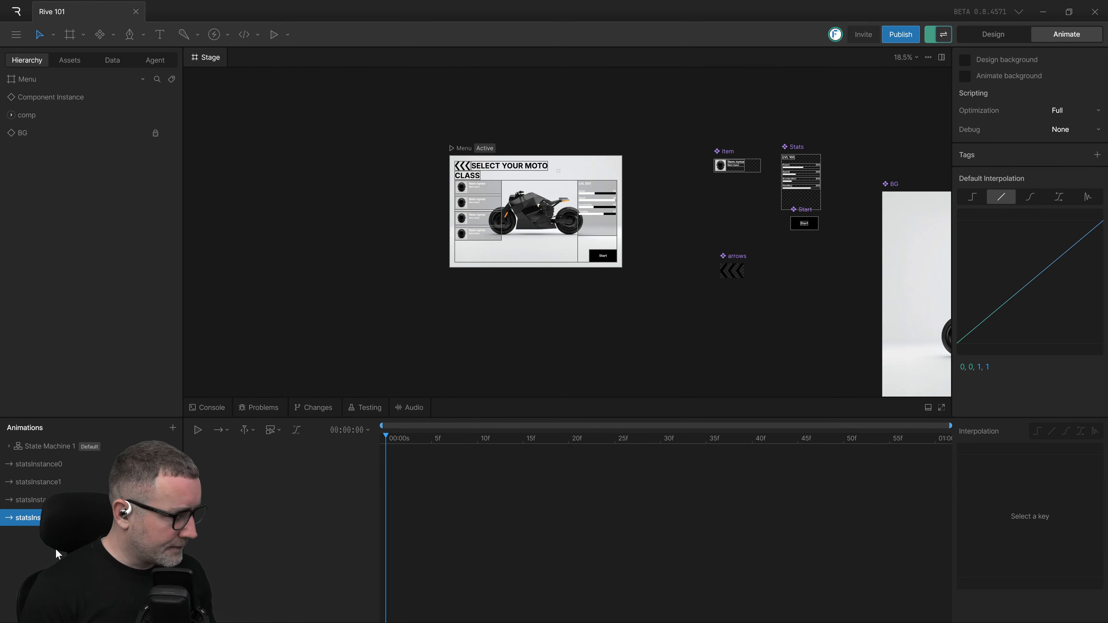
Step: Switch to the YouTube tutorial to follow what comes after naming the timelines
{"action": "key", "text": "ctrl+super+Left"}
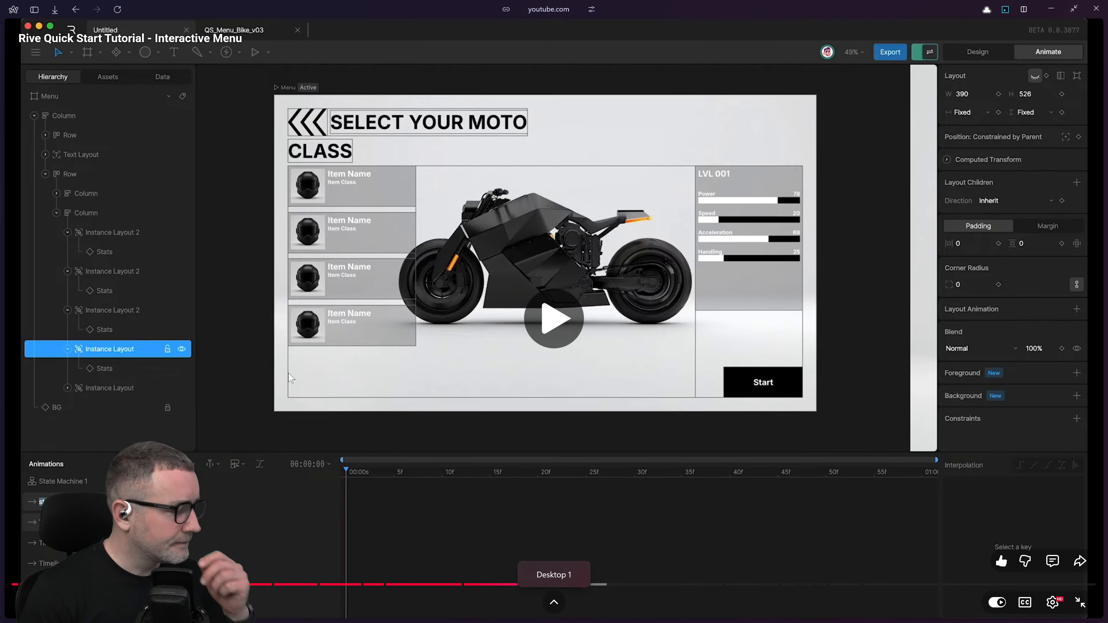